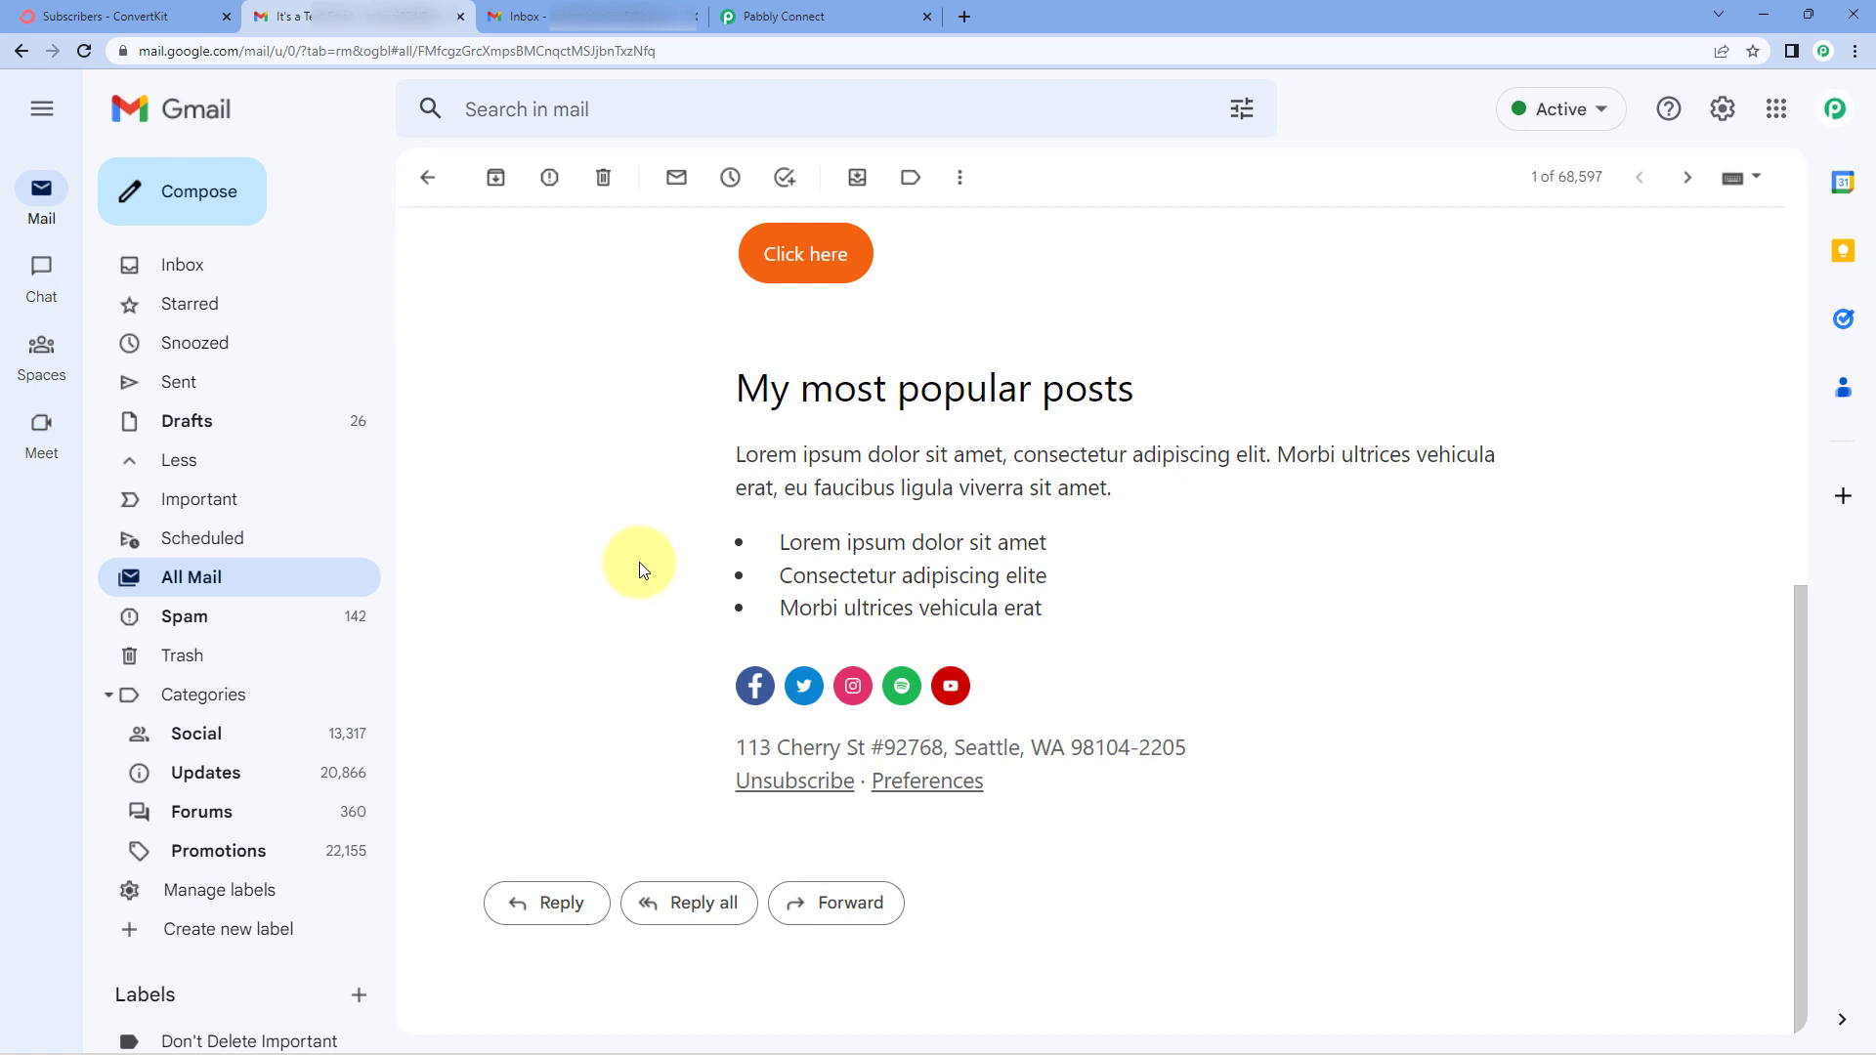
pyautogui.scroll(7, 649, 456)
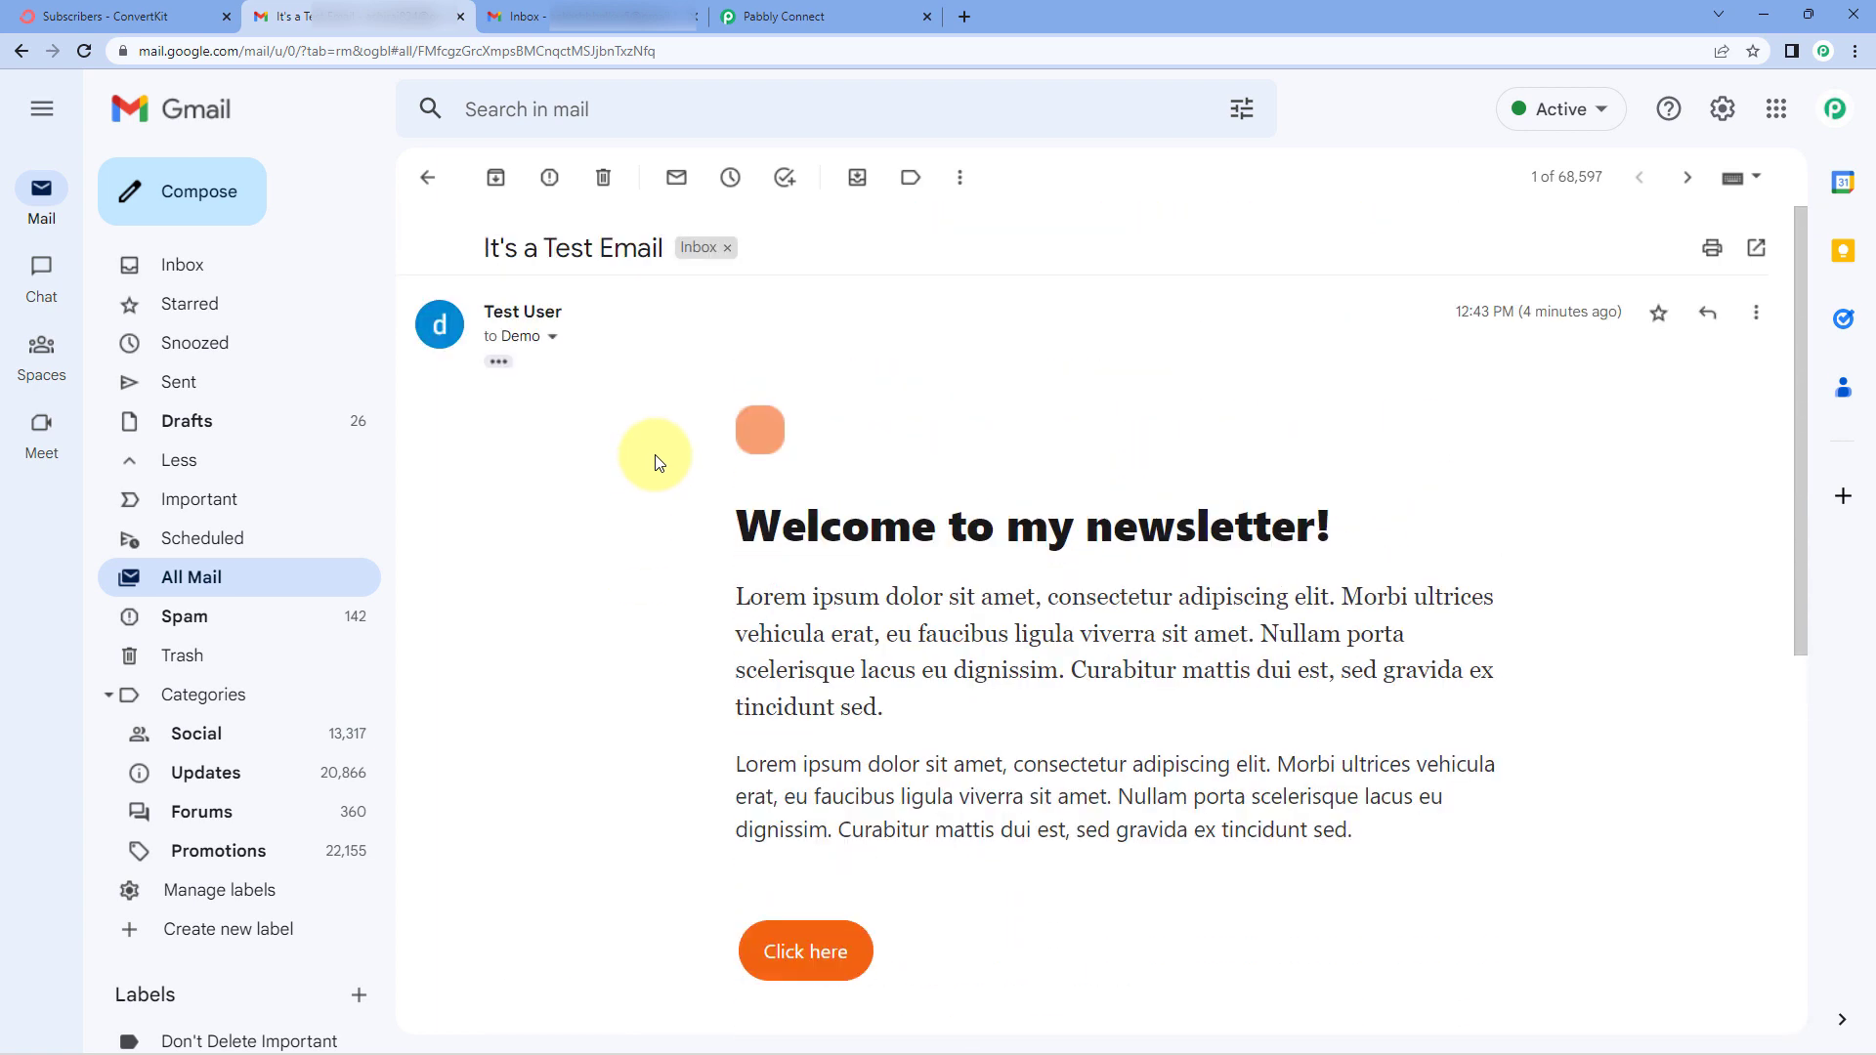
pyautogui.click(174, 8)
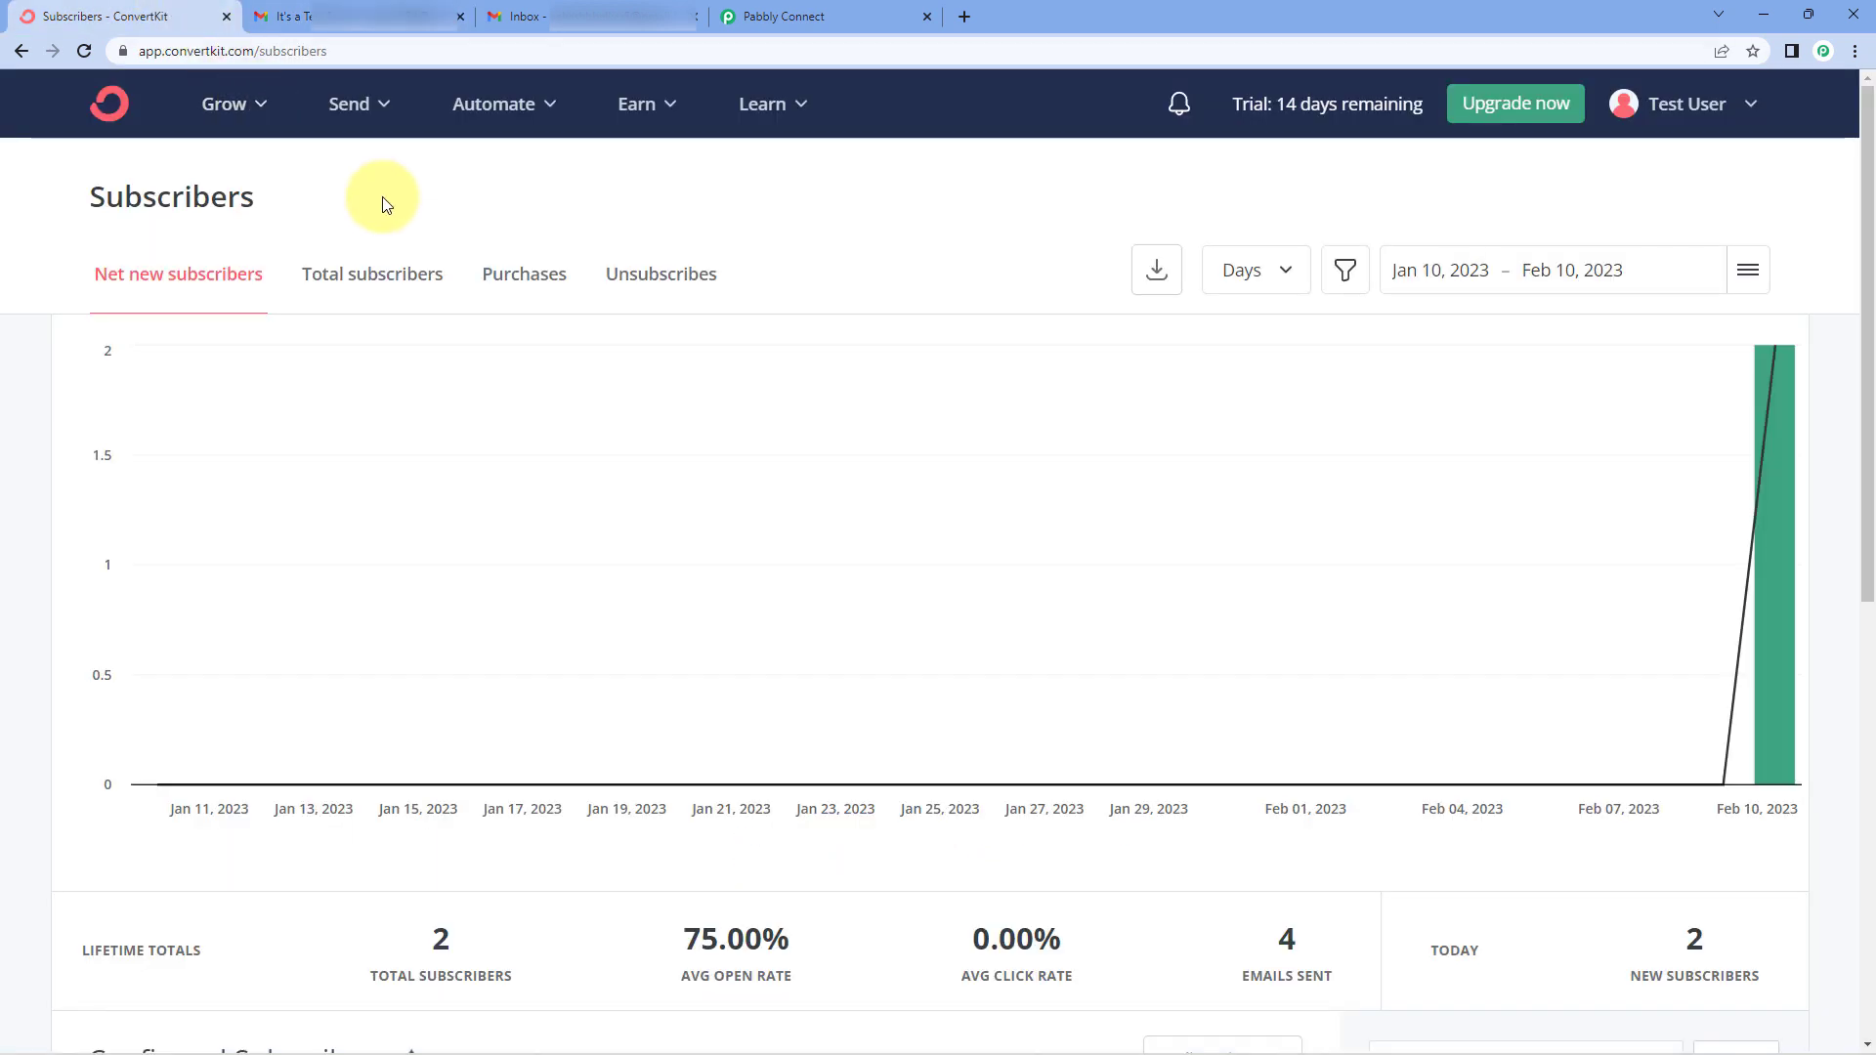
pyautogui.click(606, 14)
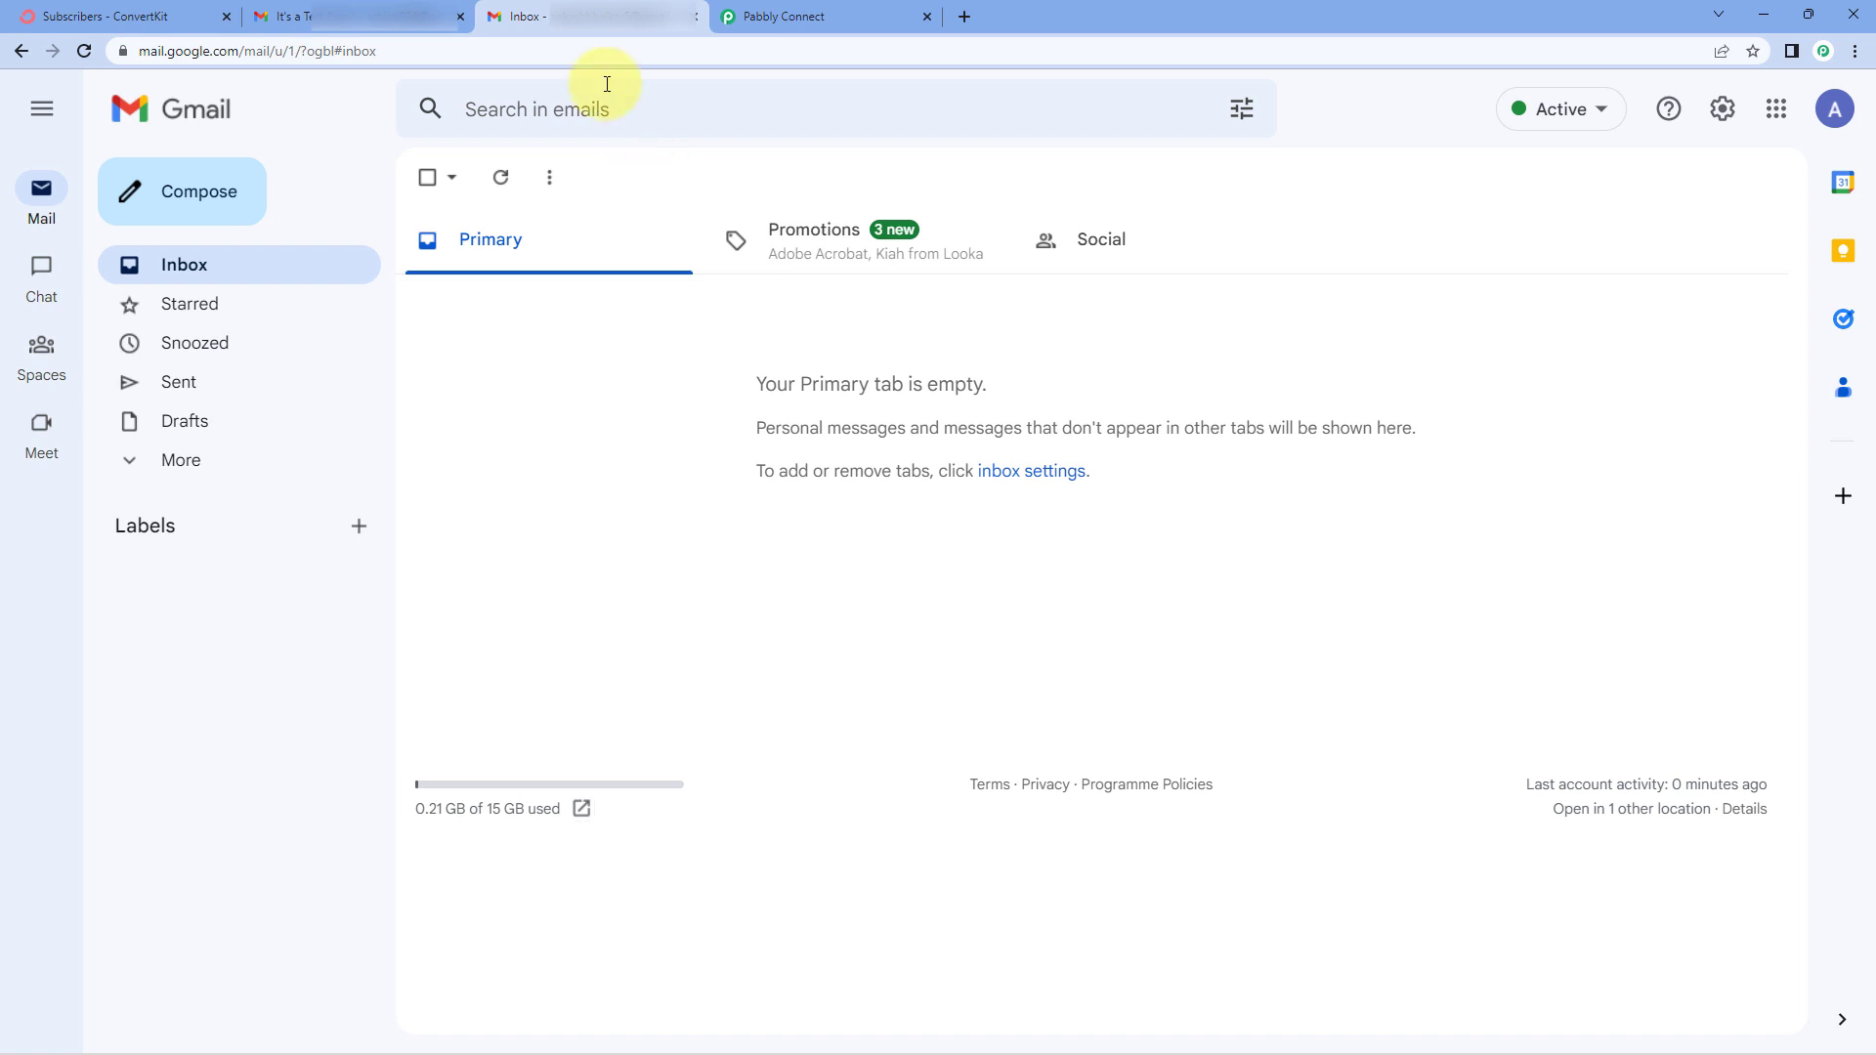
pyautogui.click(112, 17)
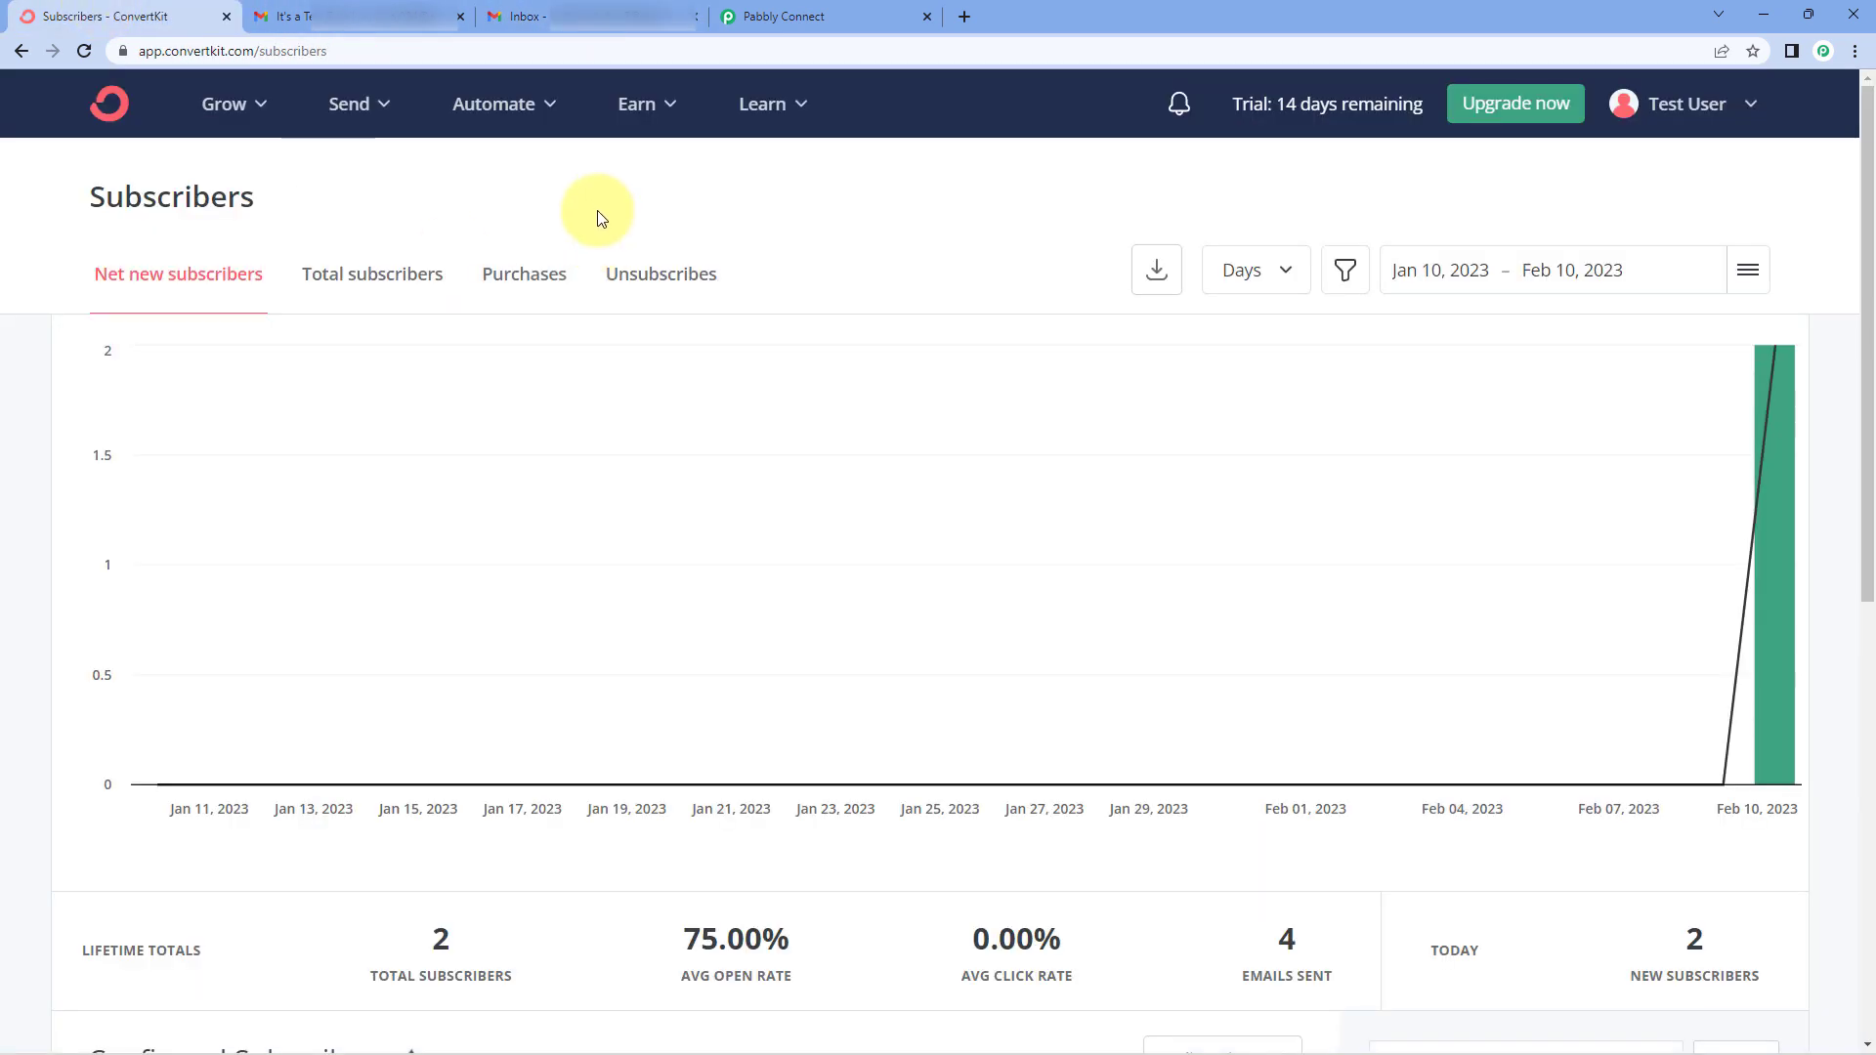
# Switch to Pabbly Connect and create a new workflow named "ConvertKit to Gmail".
pyautogui.click(830, 11)
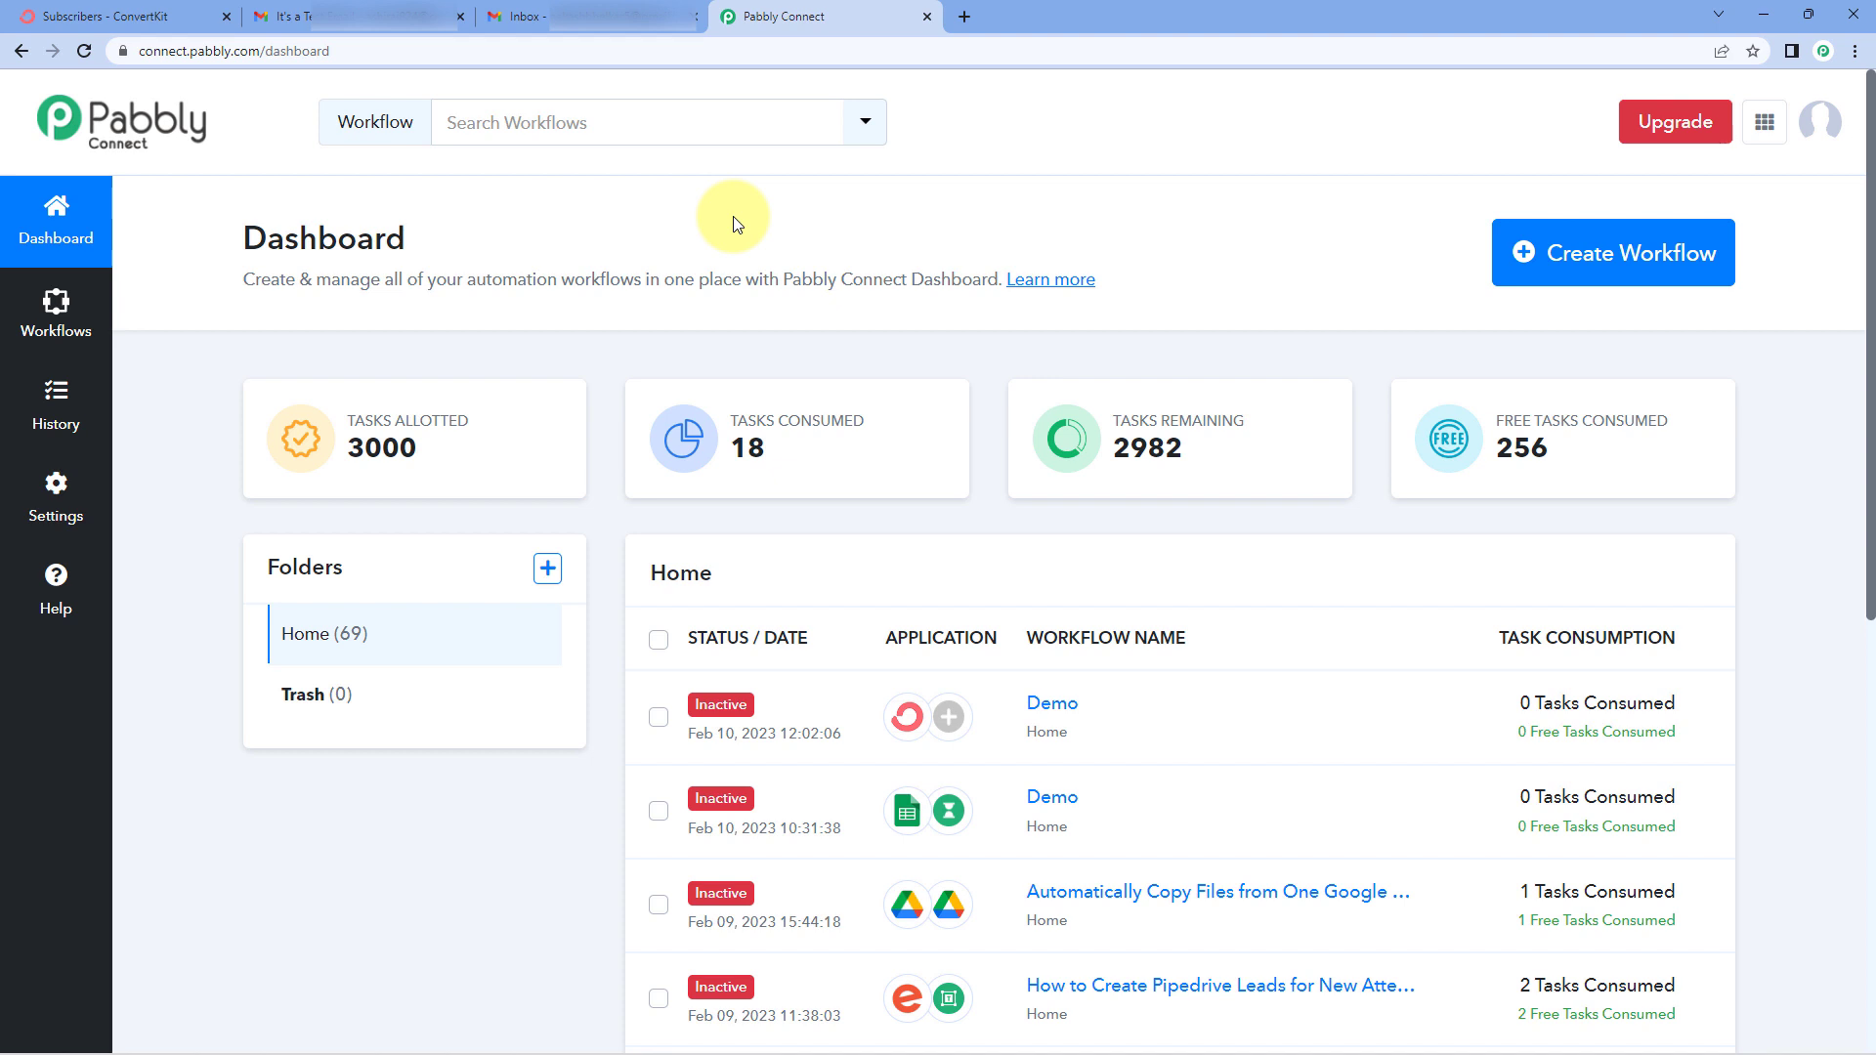
pyautogui.click(1697, 253)
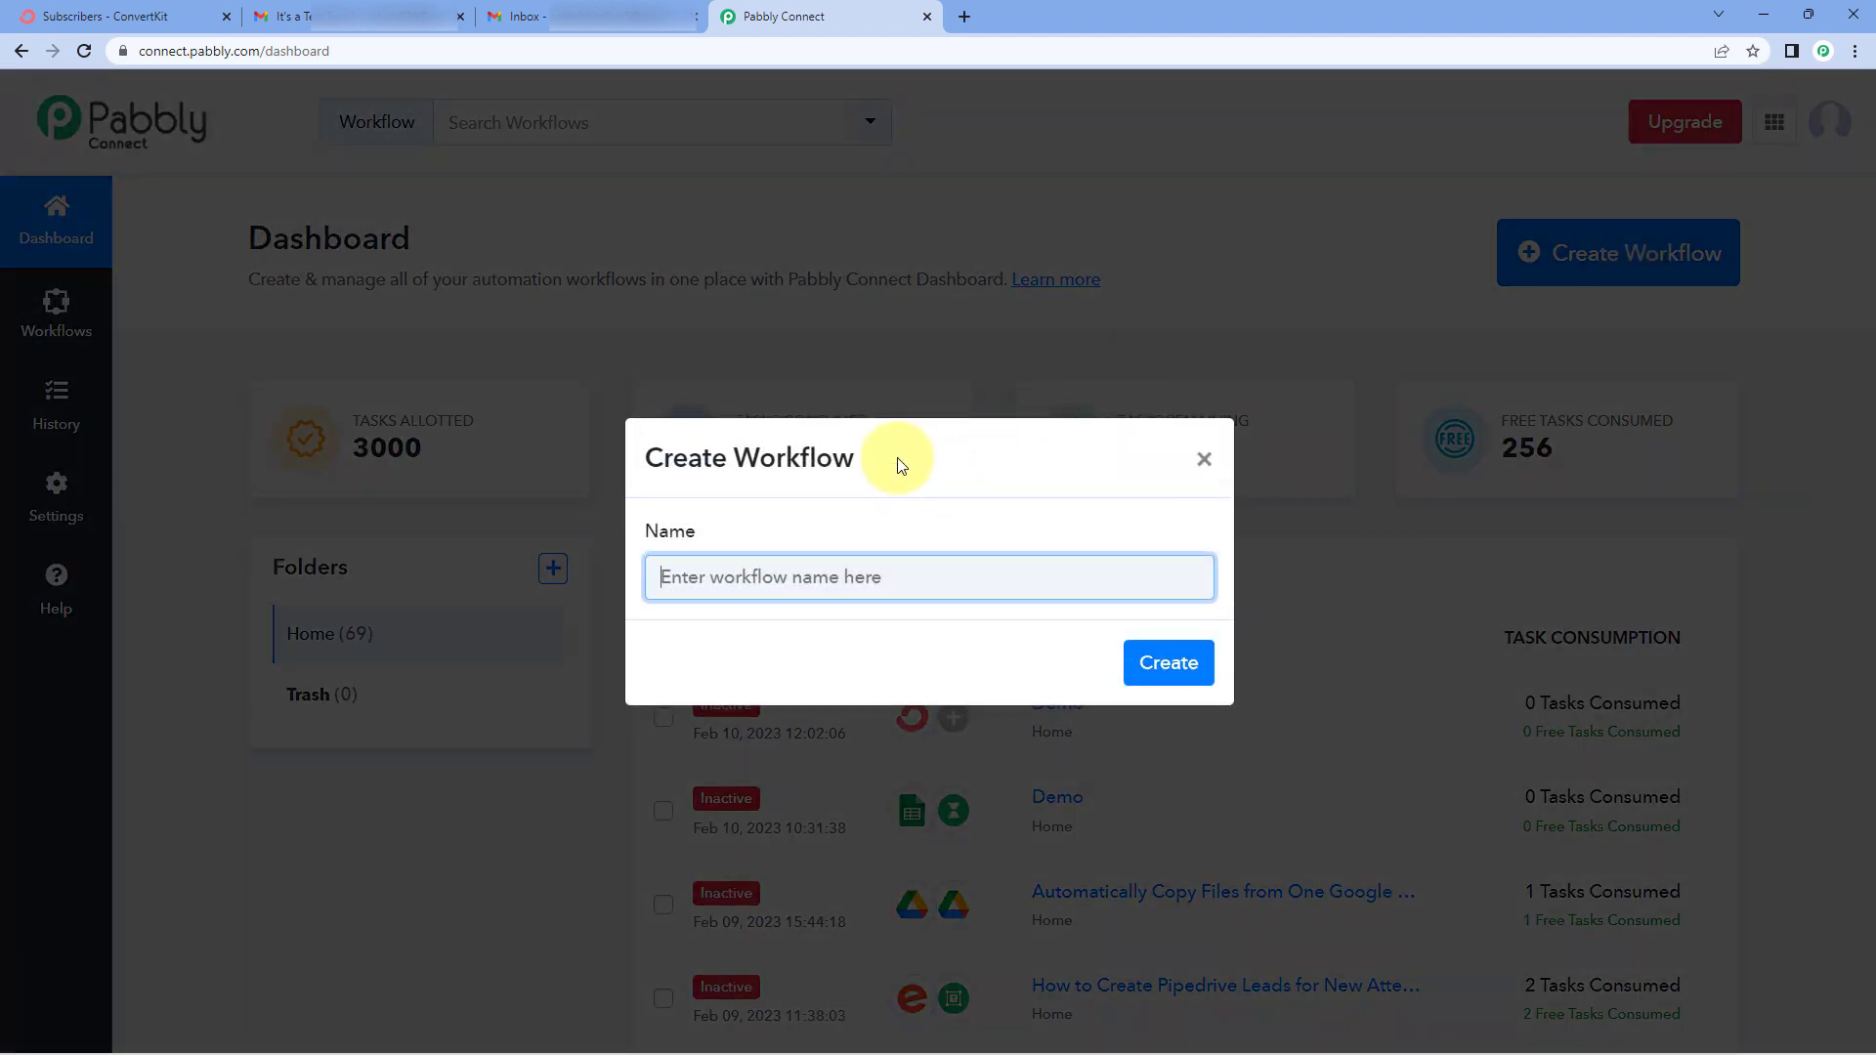
pyautogui.write('ConvertKit to Gmail')
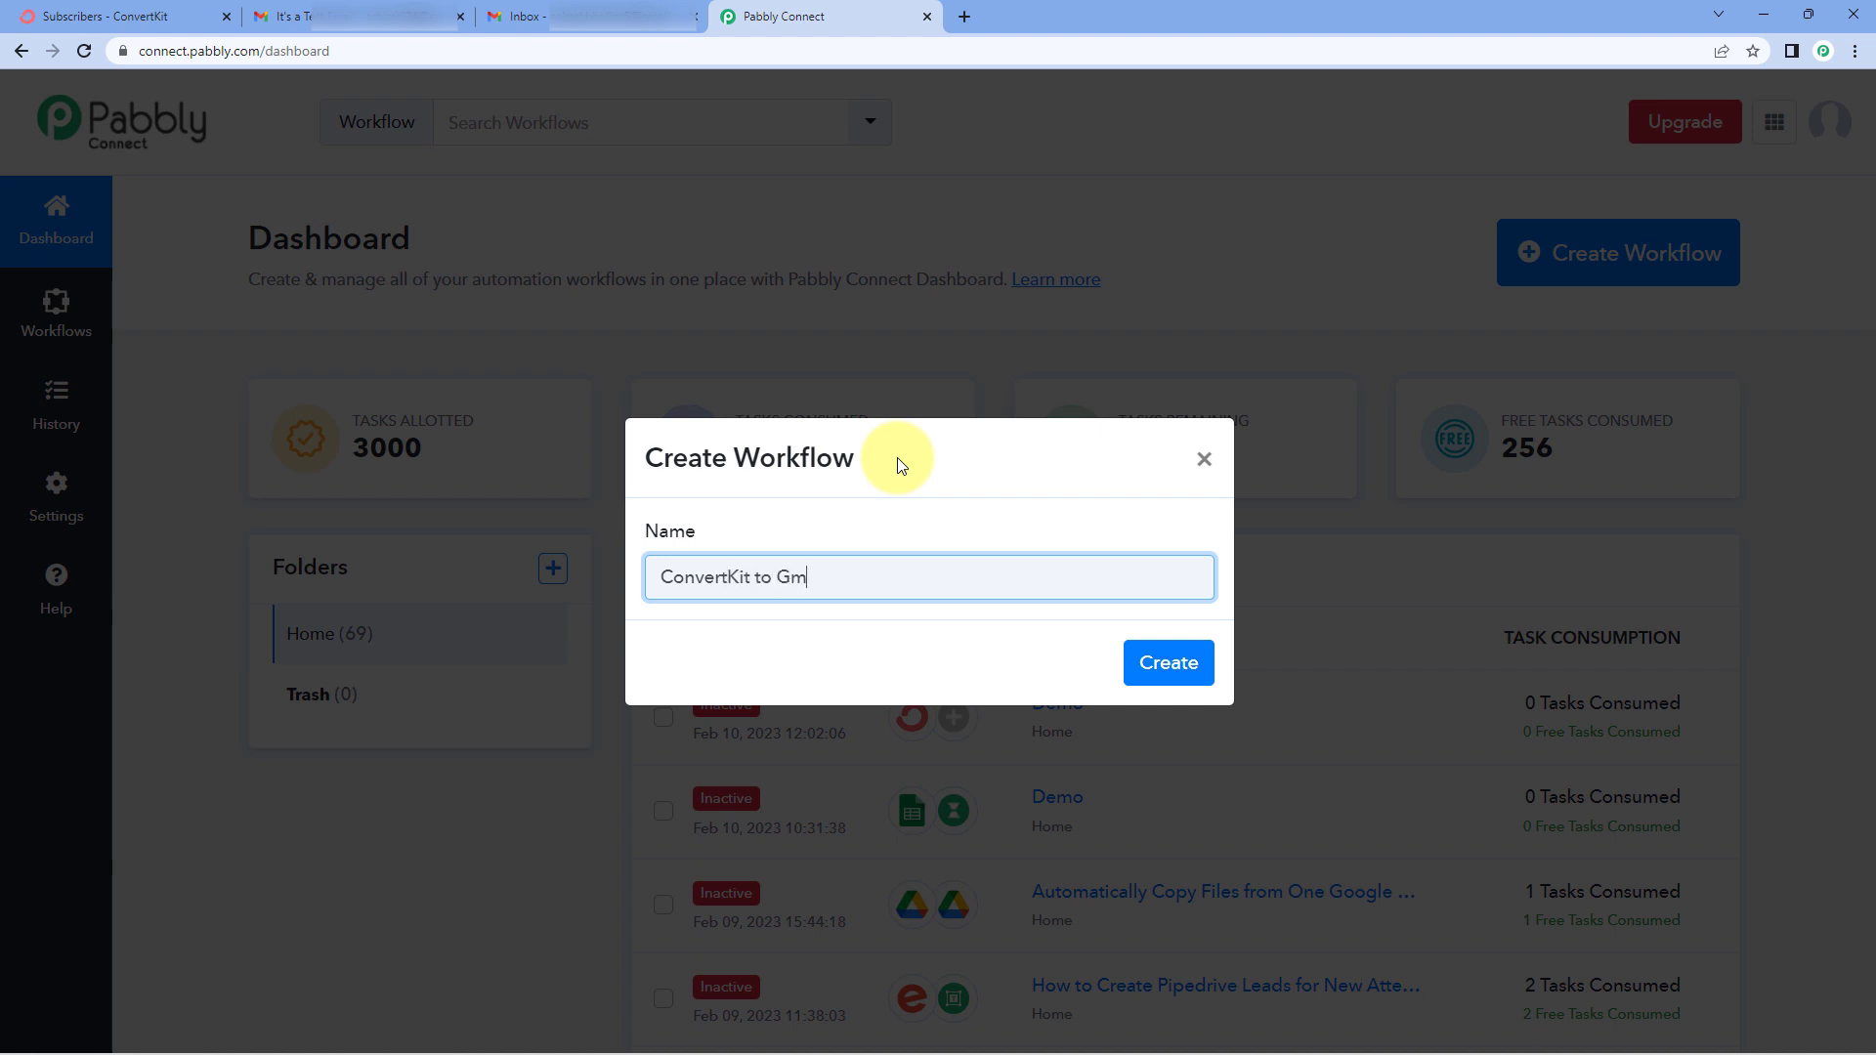
pyautogui.click(1182, 662)
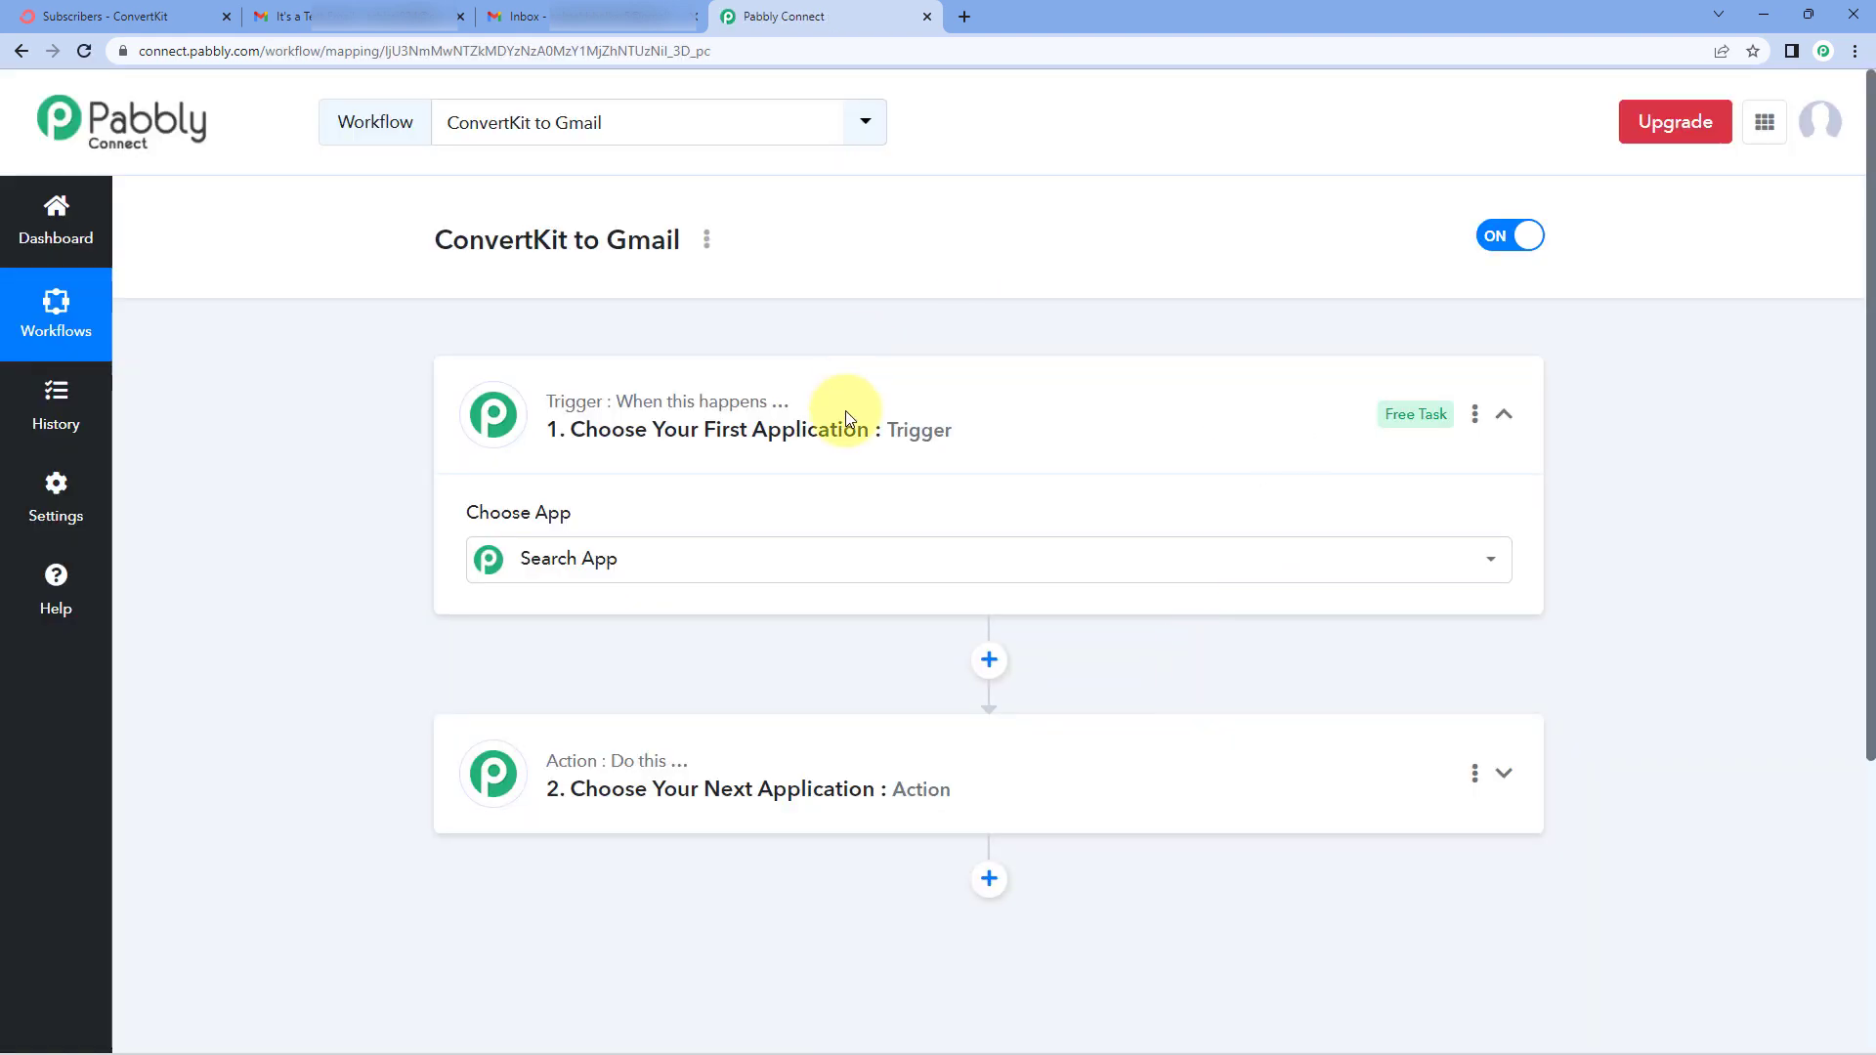
pyautogui.click(914, 559)
pyautogui.click(986, 415)
pyautogui.scroll(-1, 336, 496)
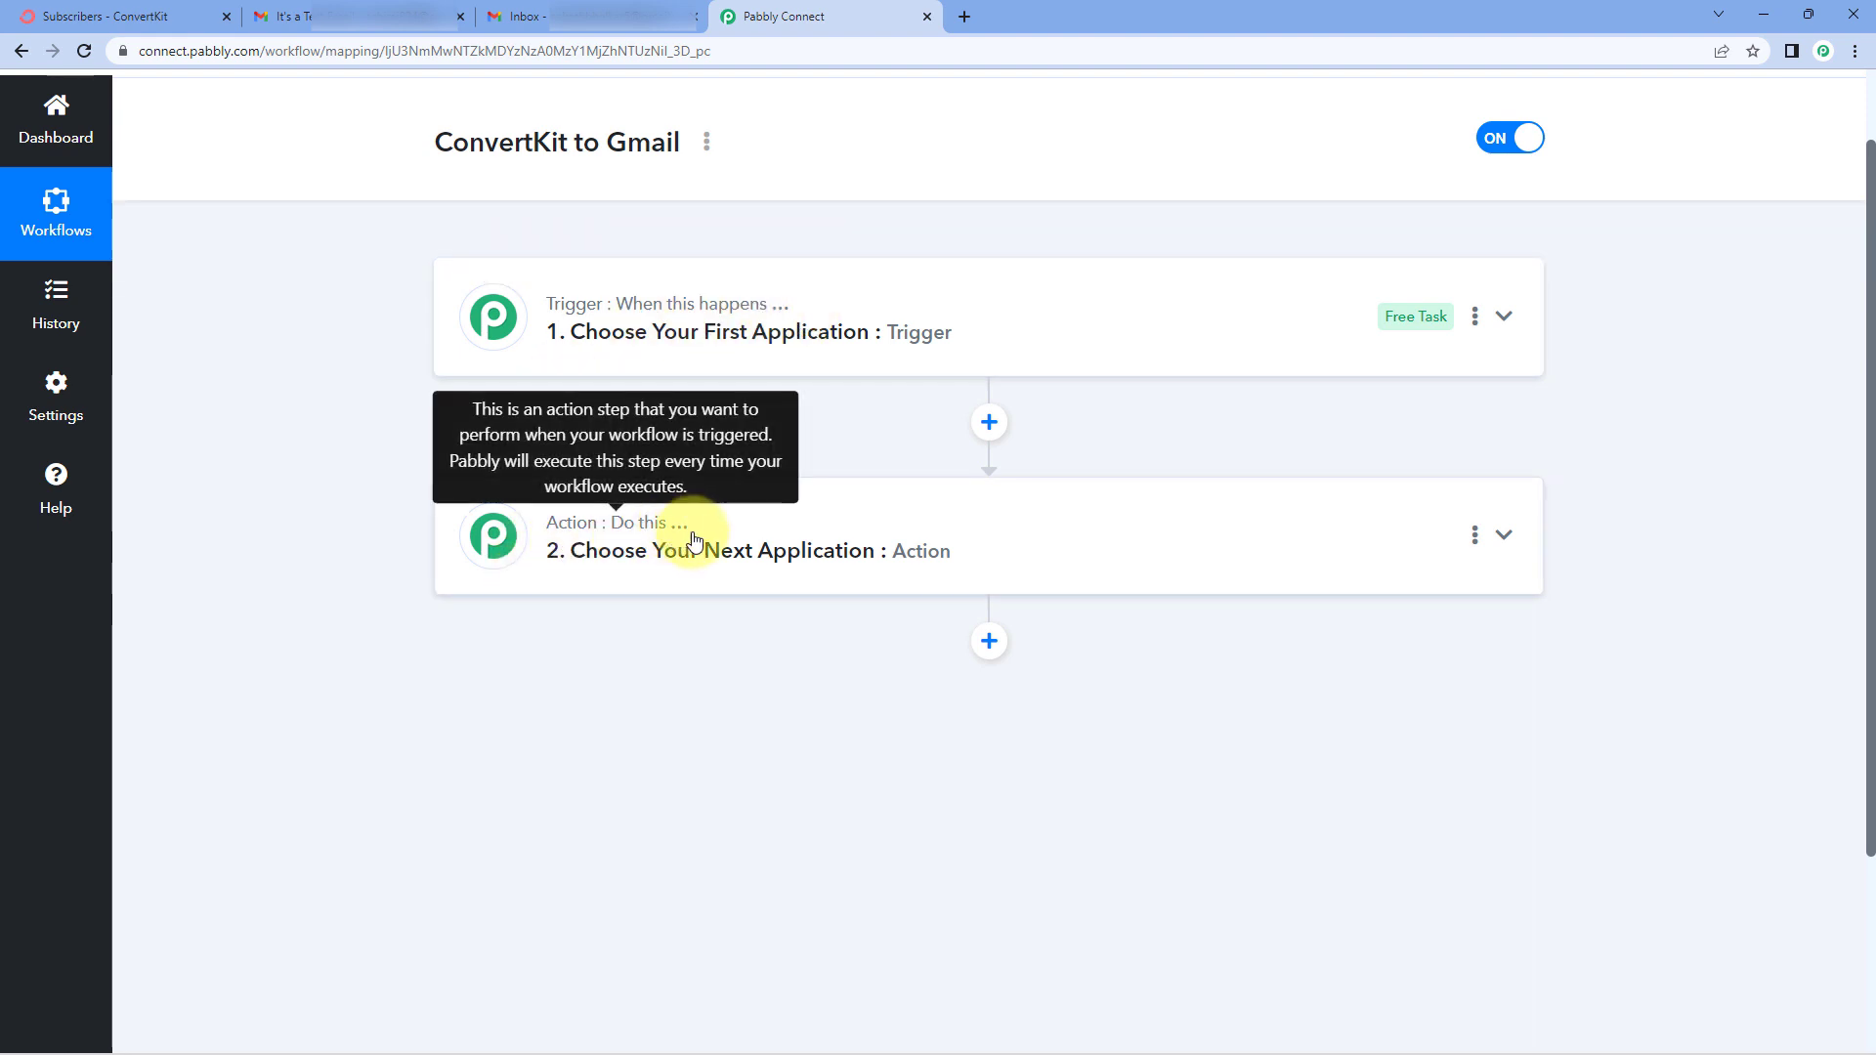
# Set the workflow's trigger to the ConvertKit app with the New Unsubscribe event.
pyautogui.click(856, 311)
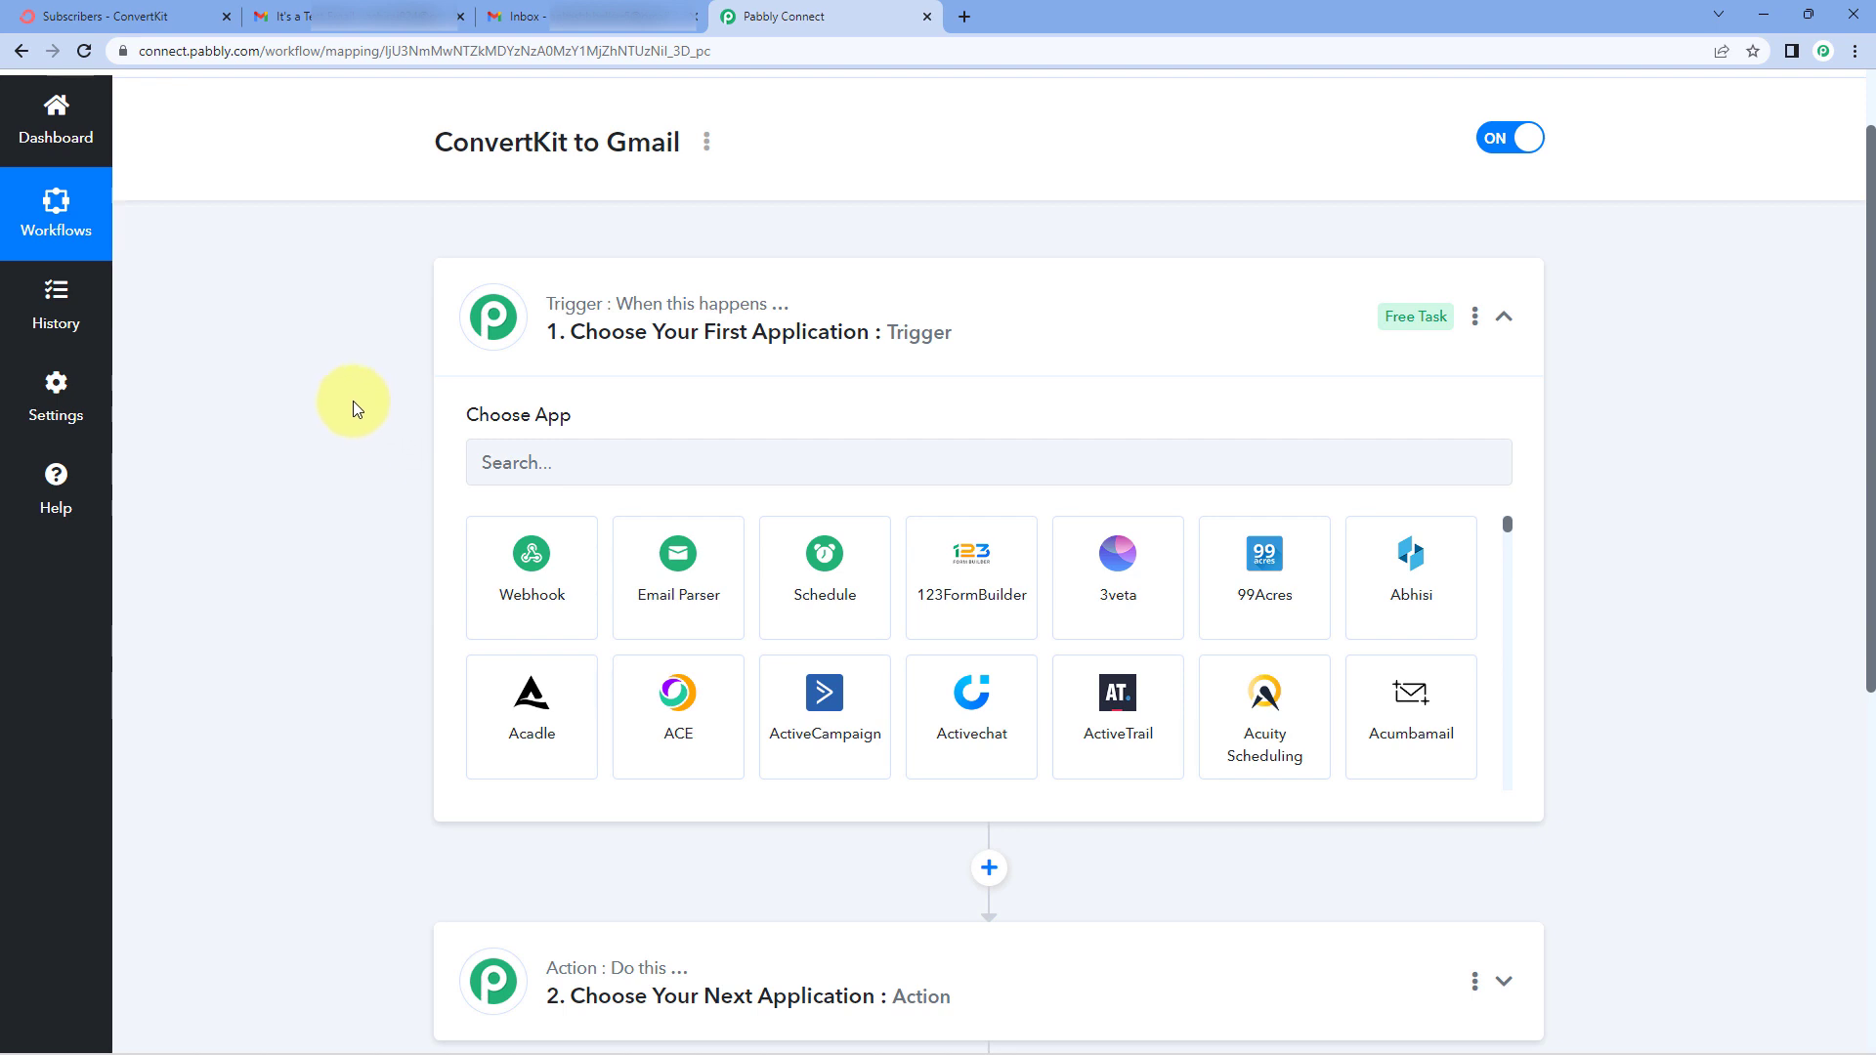
pyautogui.click(112, 16)
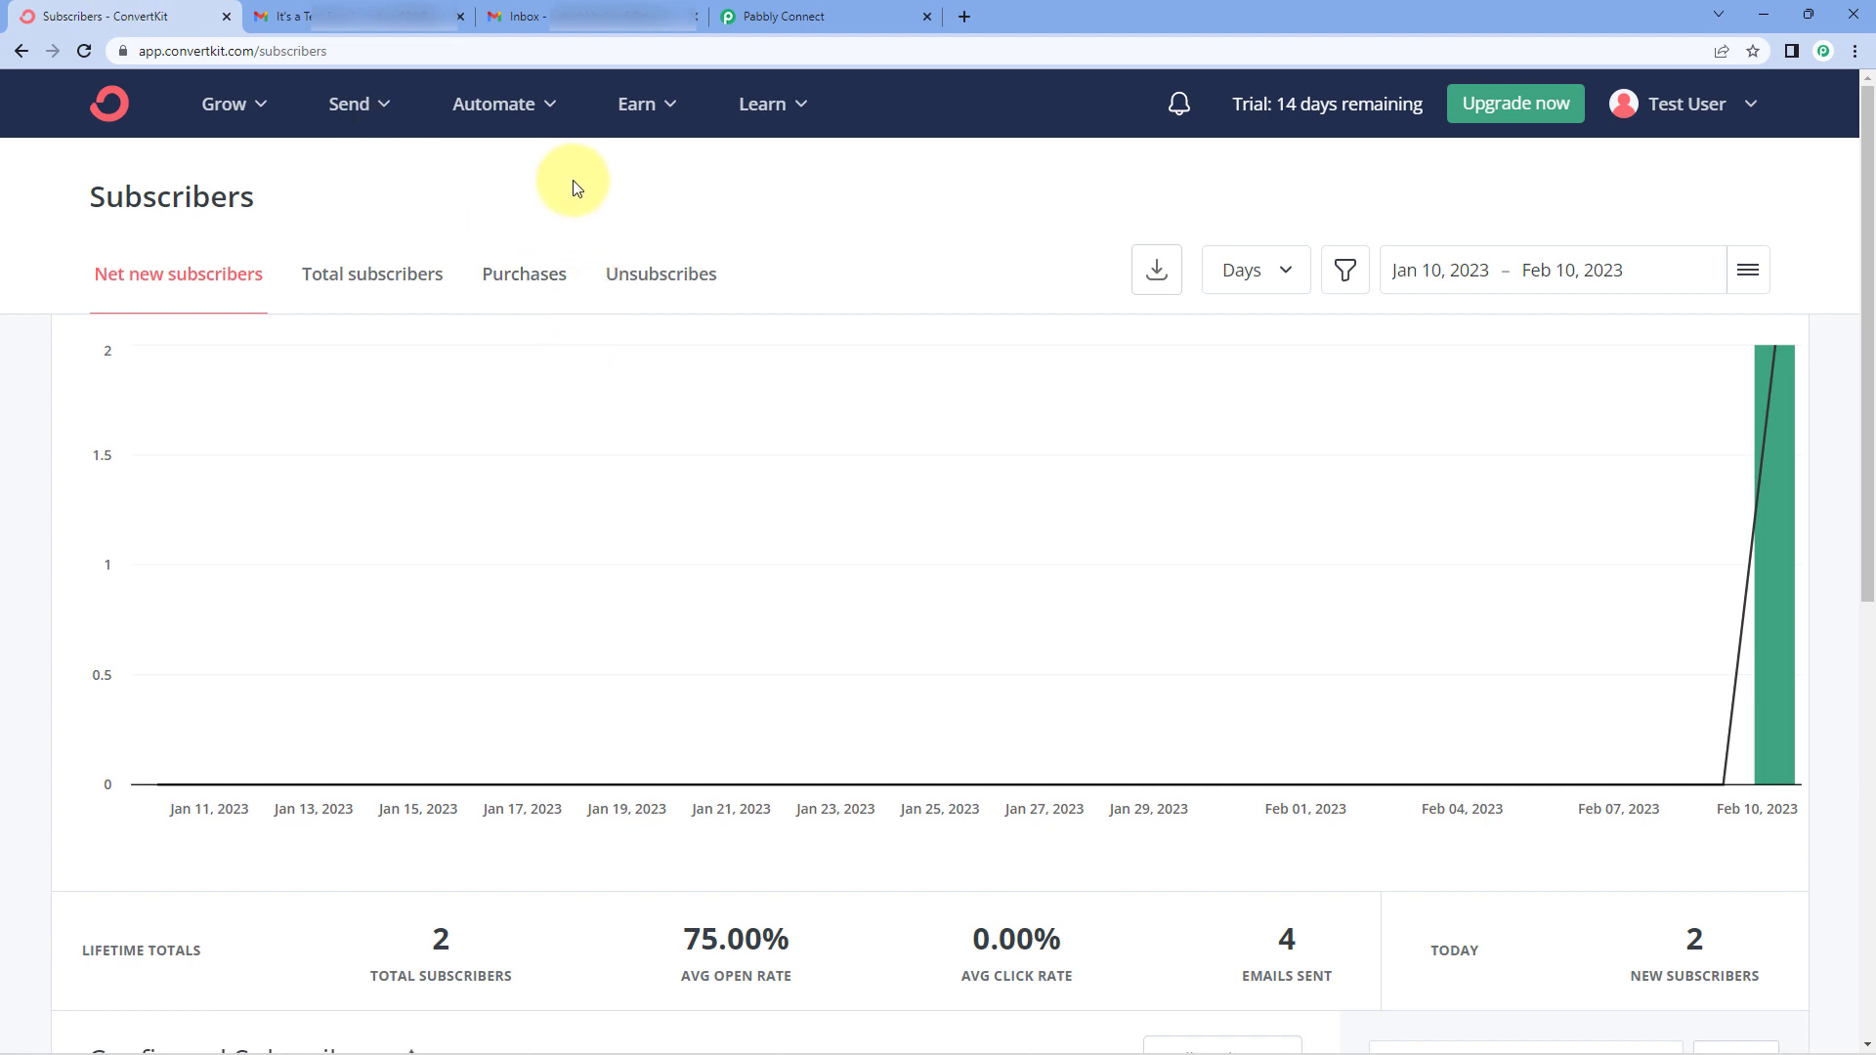
pyautogui.click(795, 10)
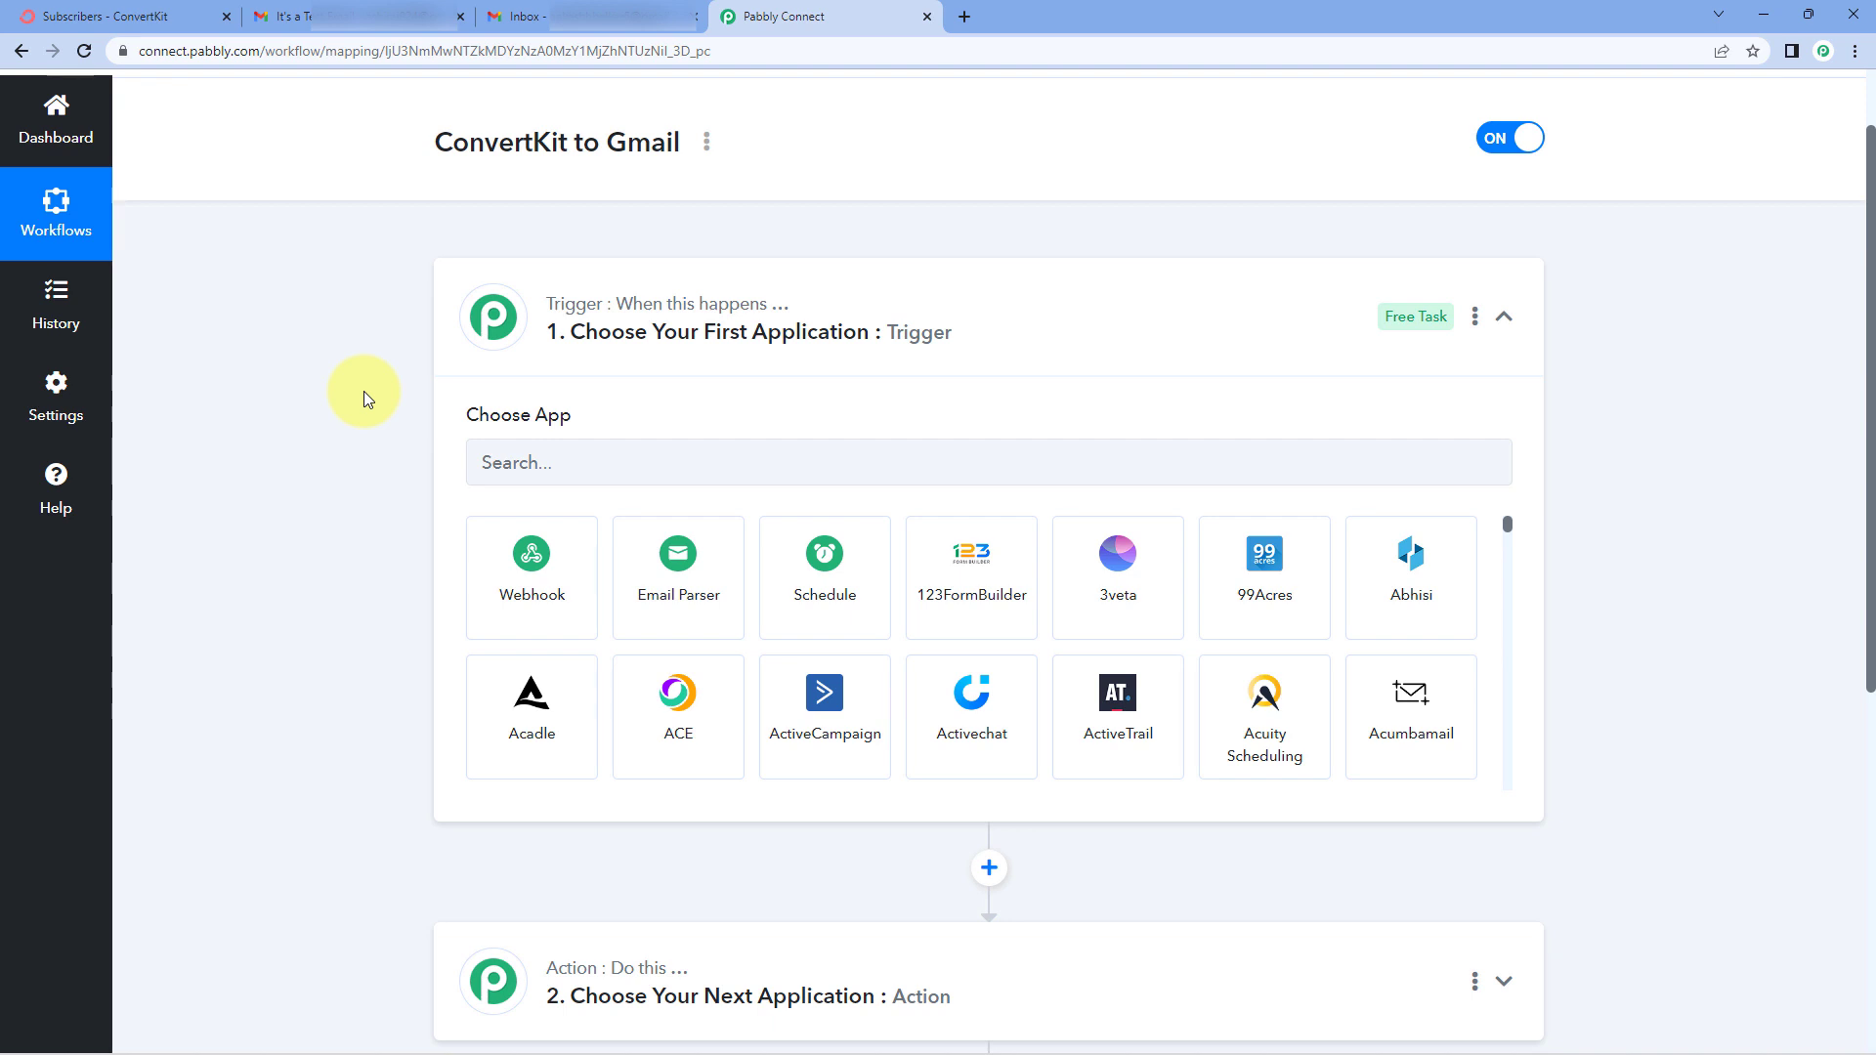
pyautogui.scroll(-1, 364, 391)
pyautogui.click(533, 362)
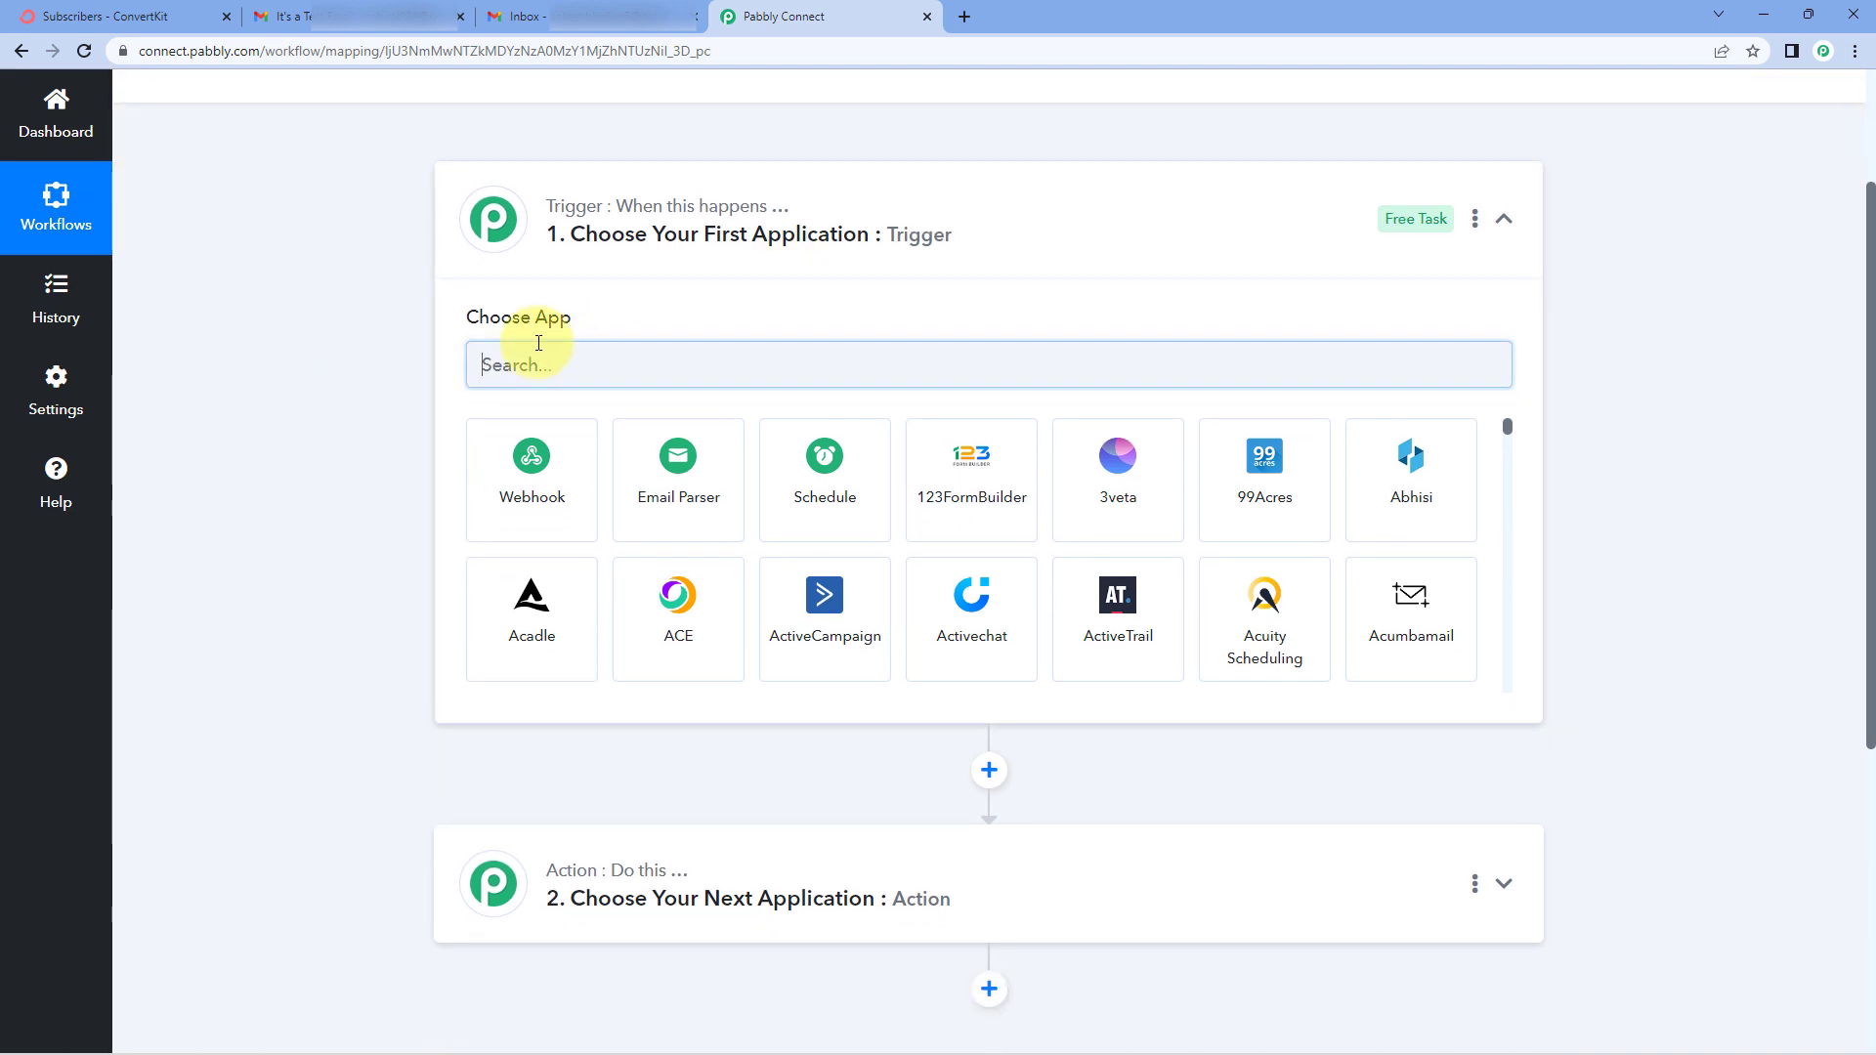
pyautogui.write('Convert')
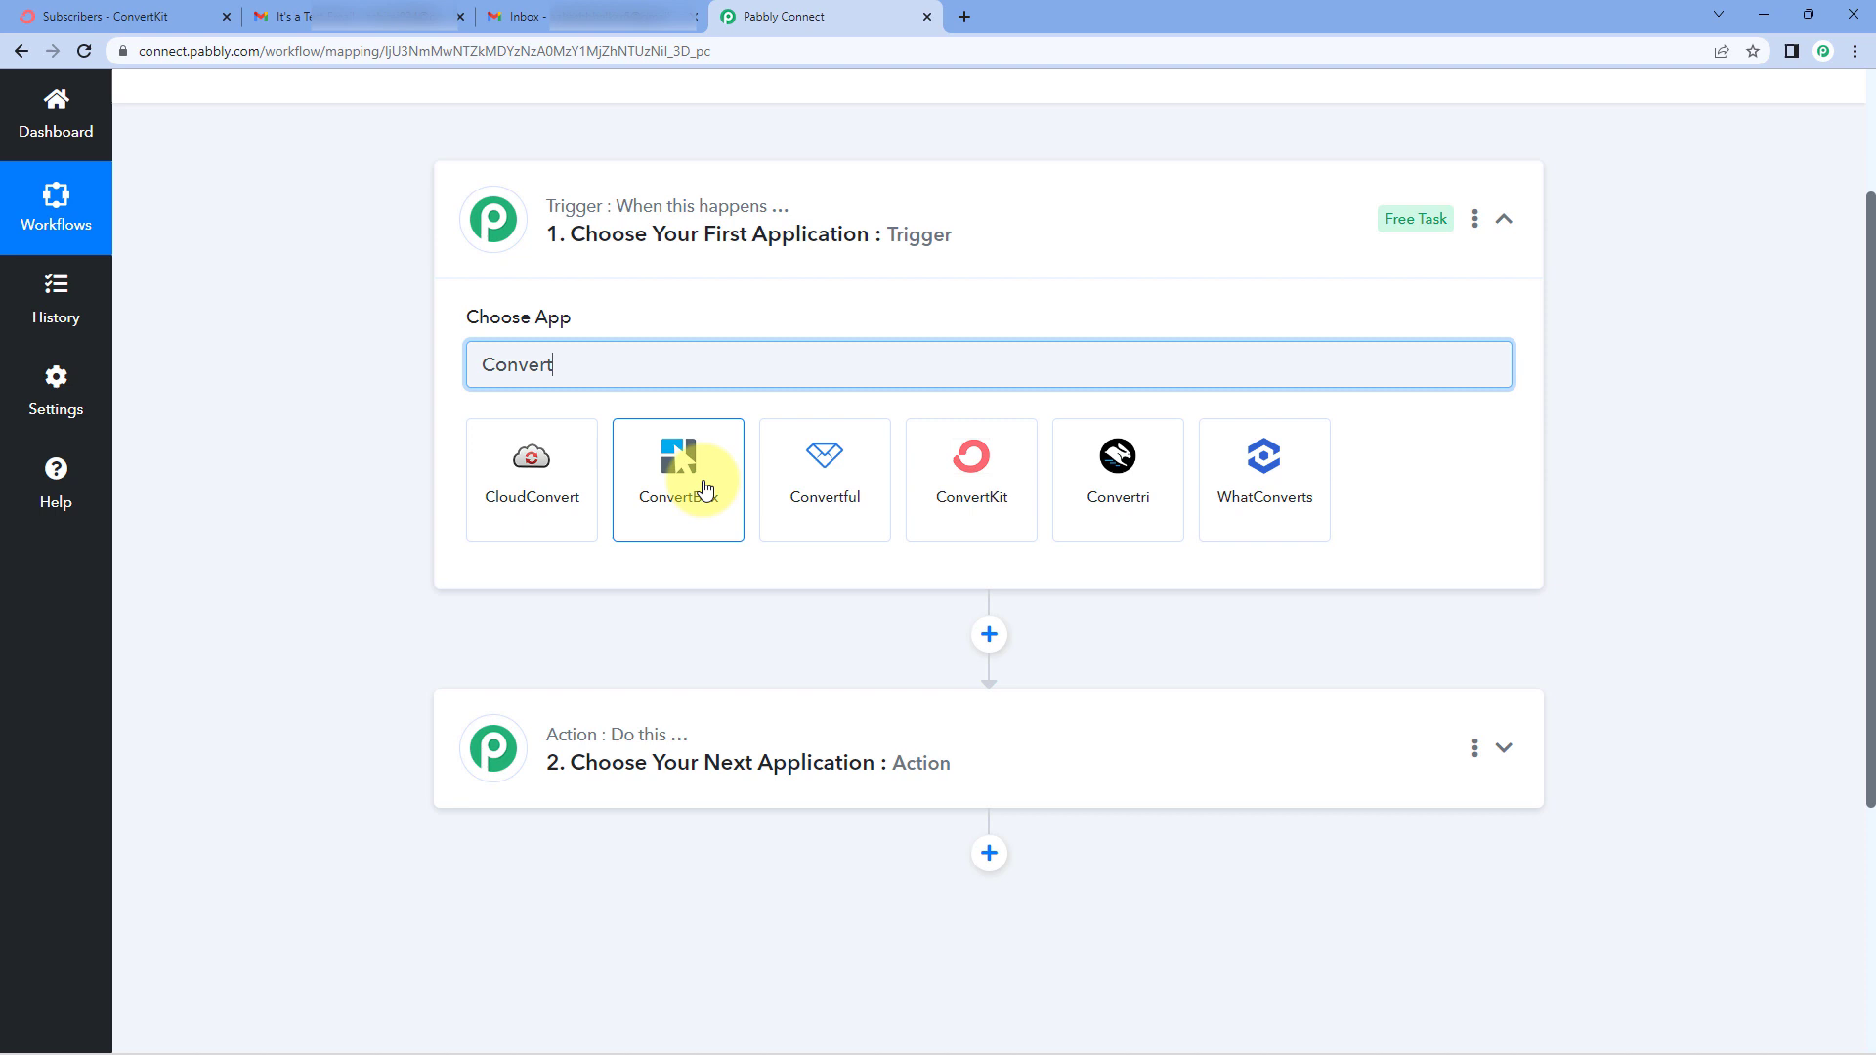
pyautogui.click(948, 474)
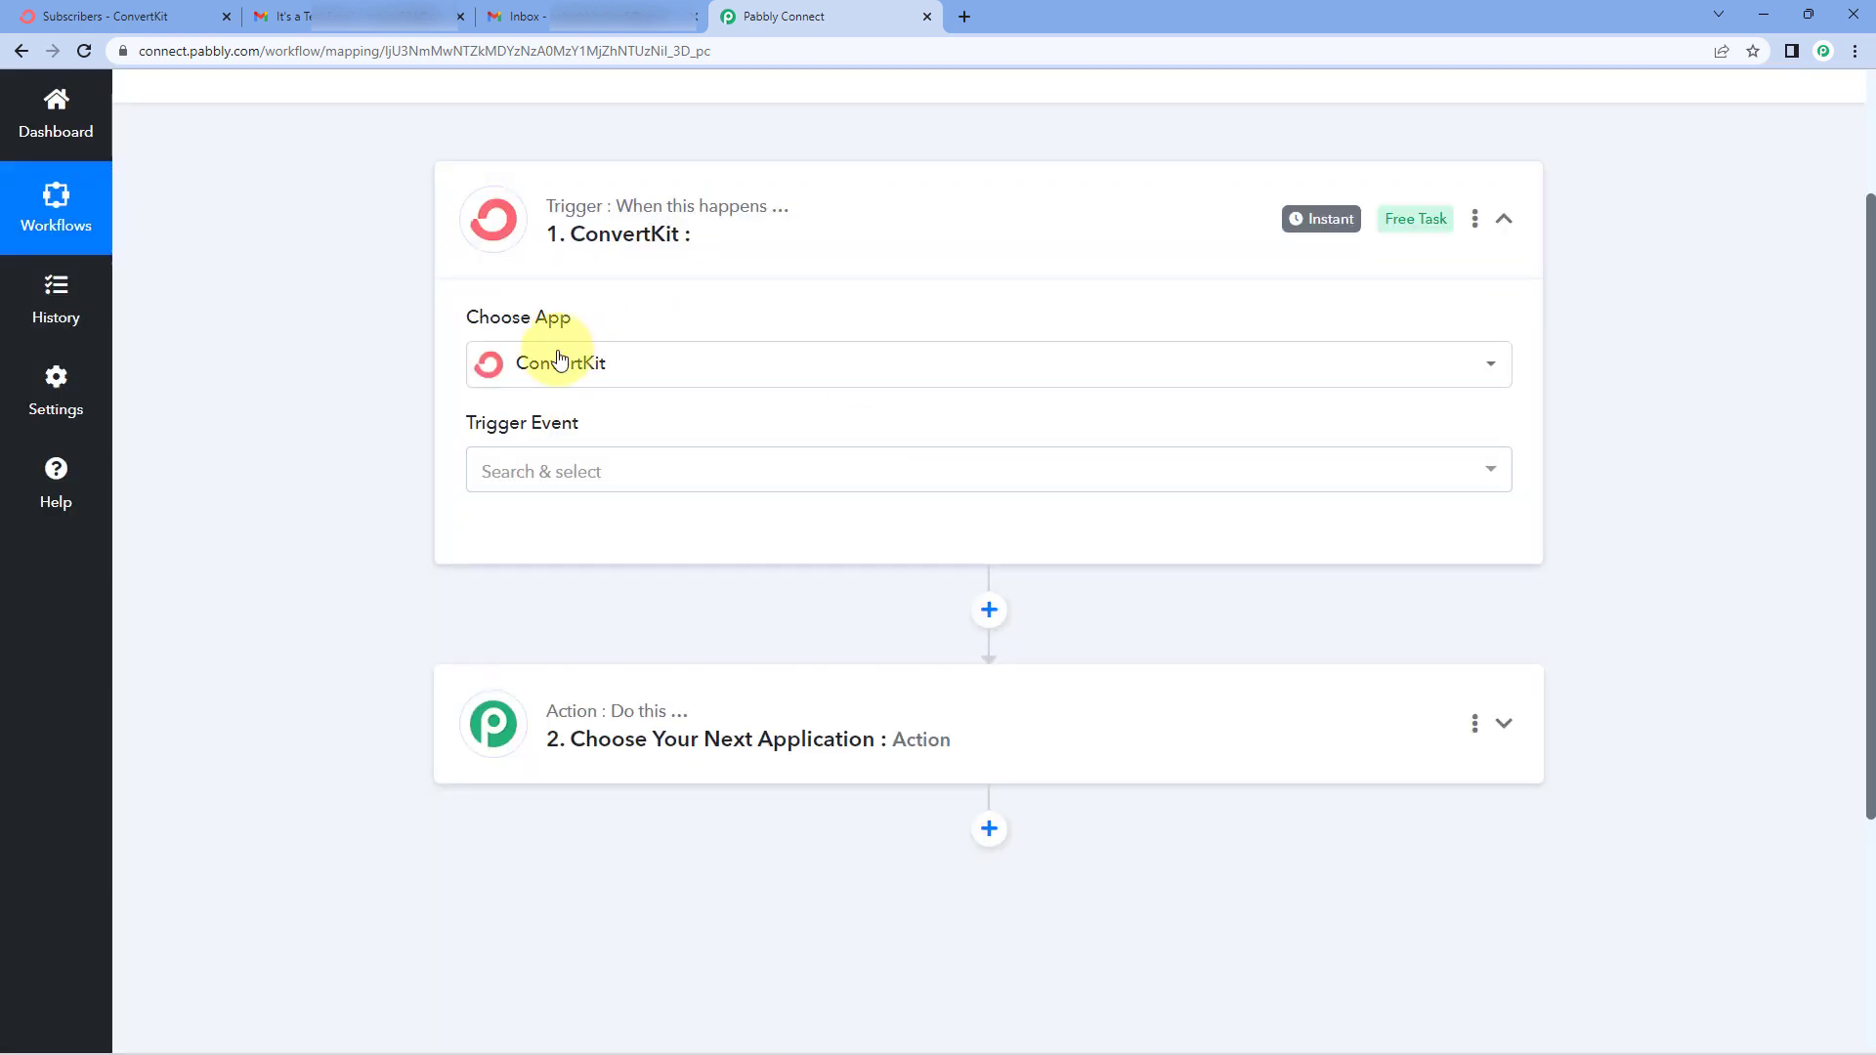
pyautogui.click(661, 481)
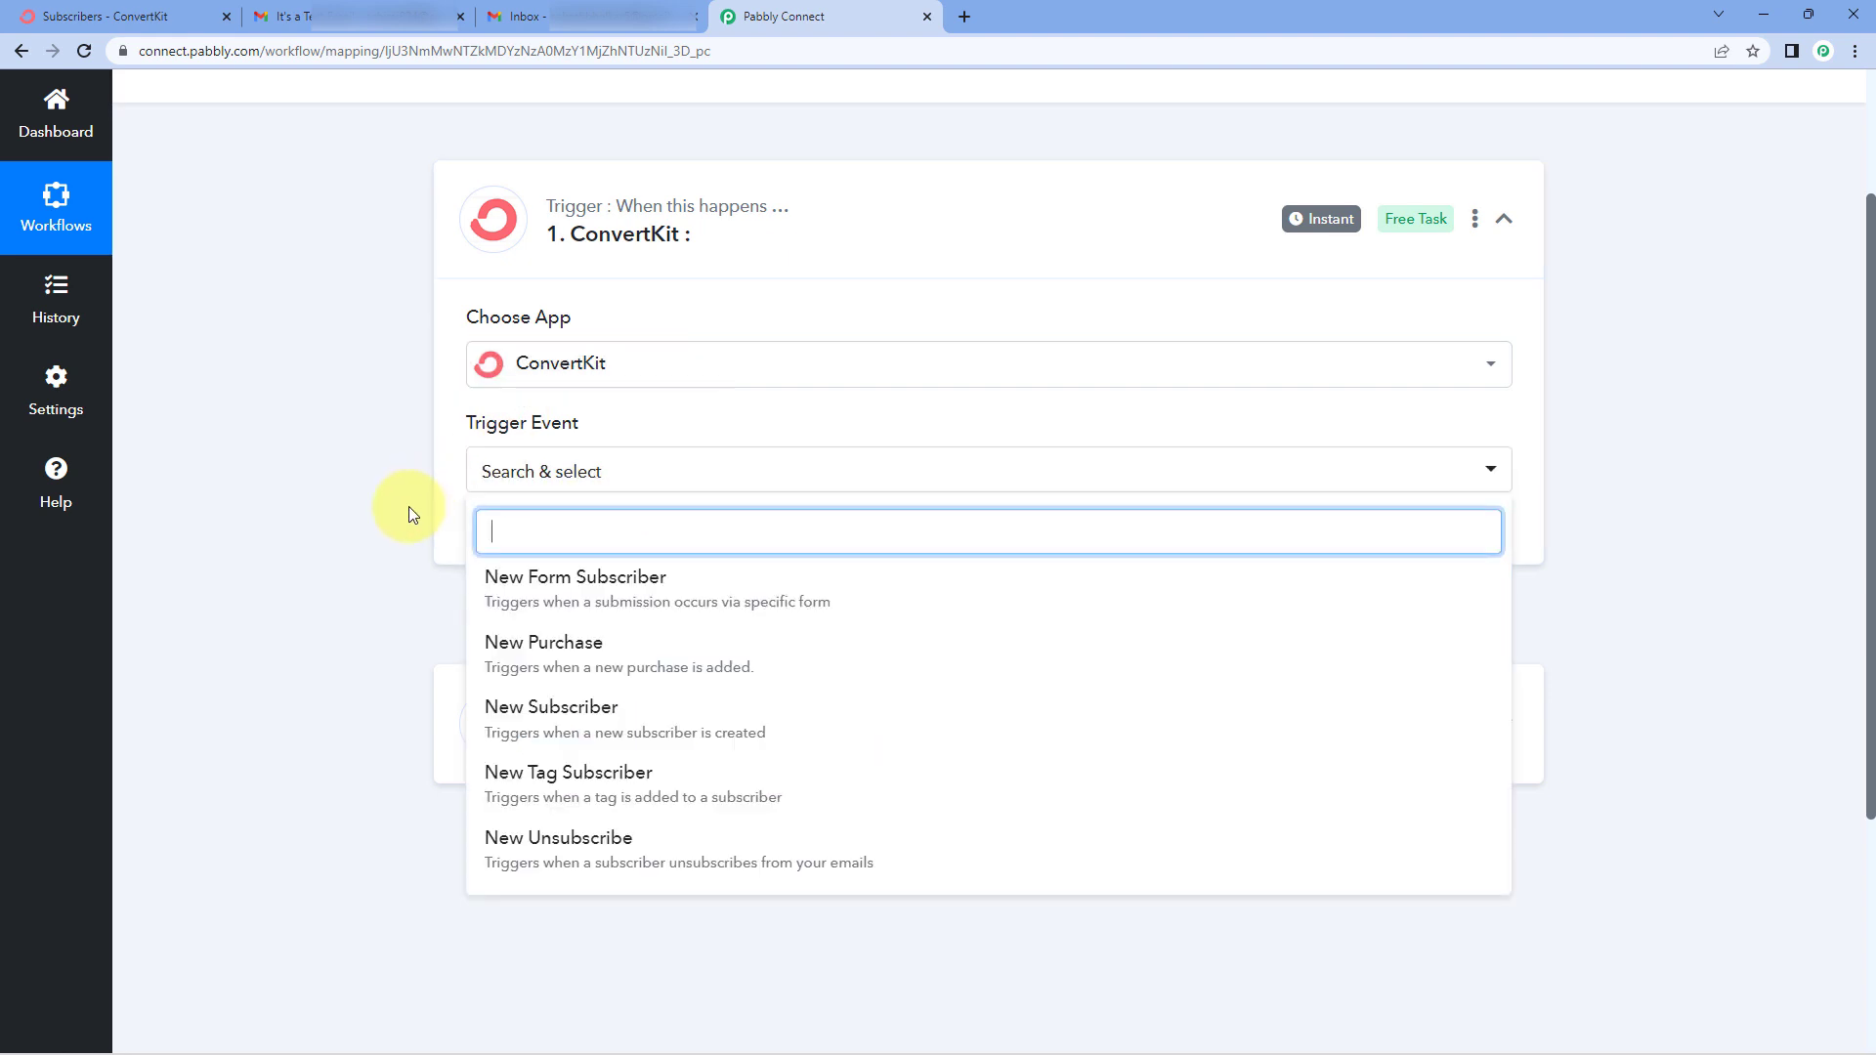
pyautogui.scroll(-1, 408, 506)
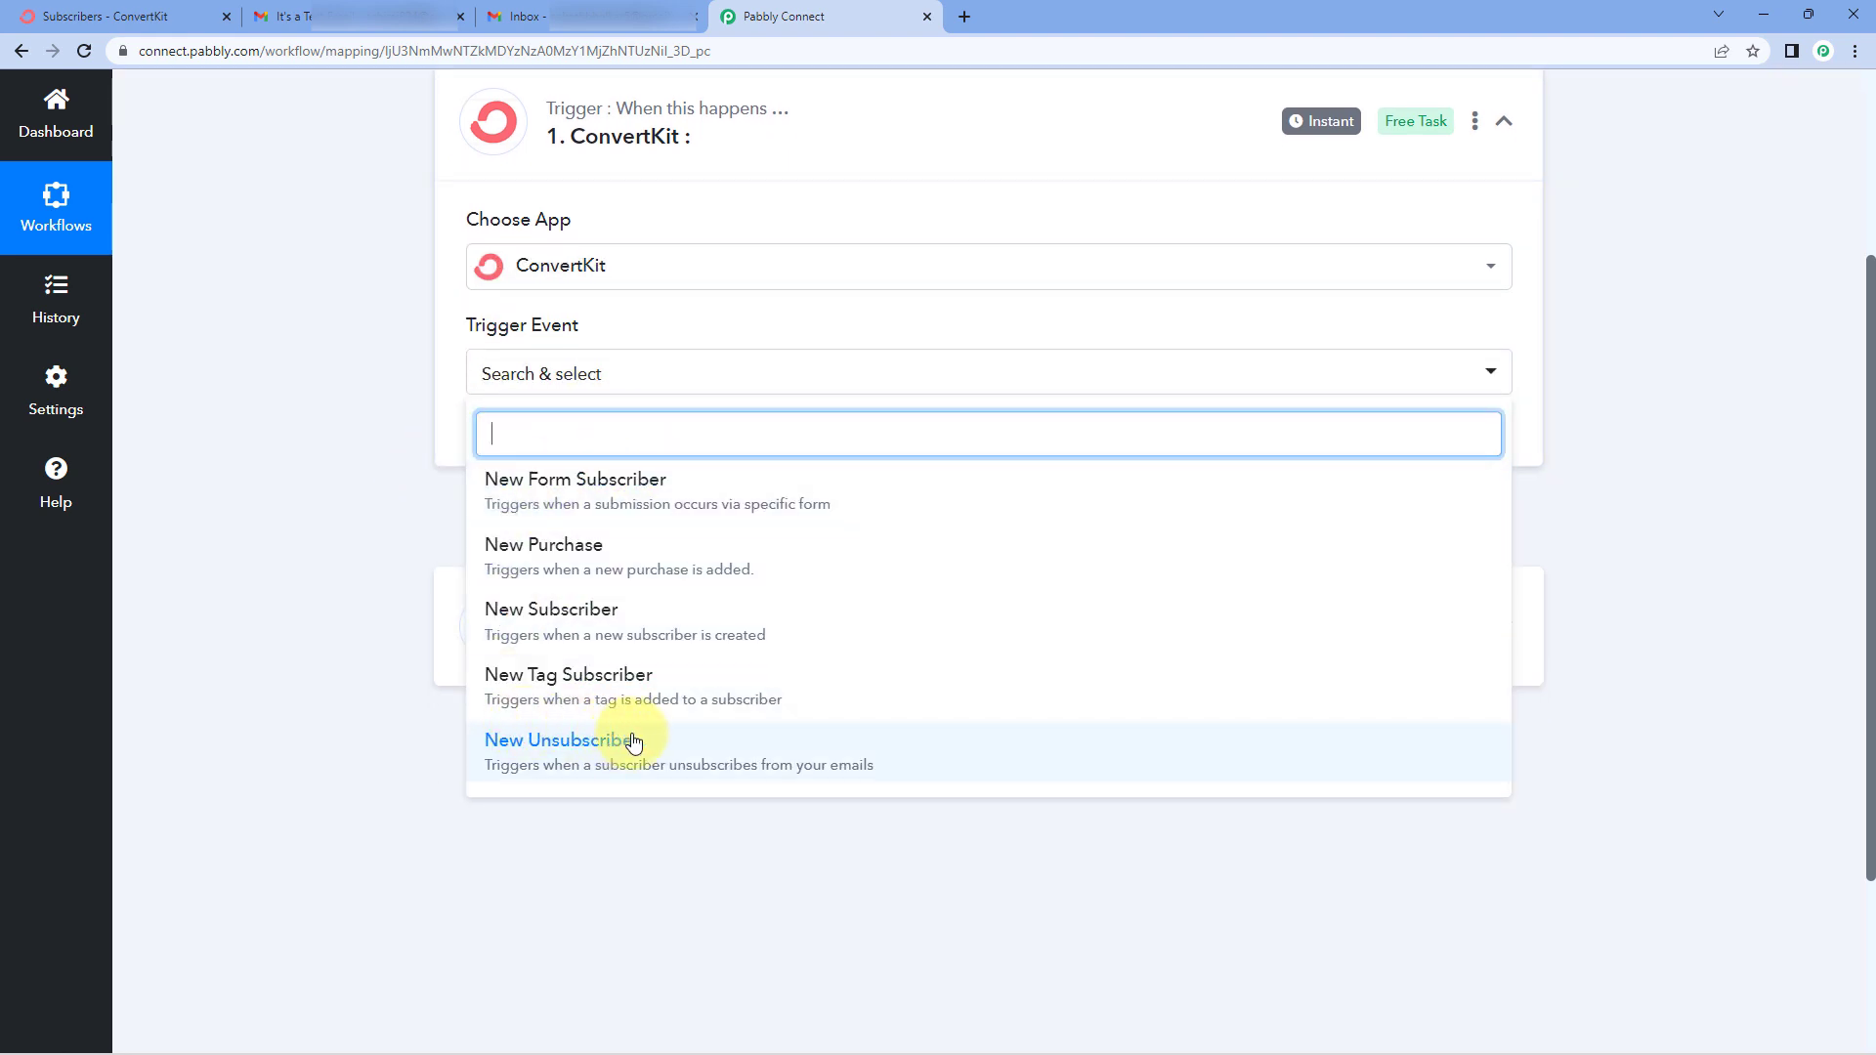
pyautogui.click(674, 744)
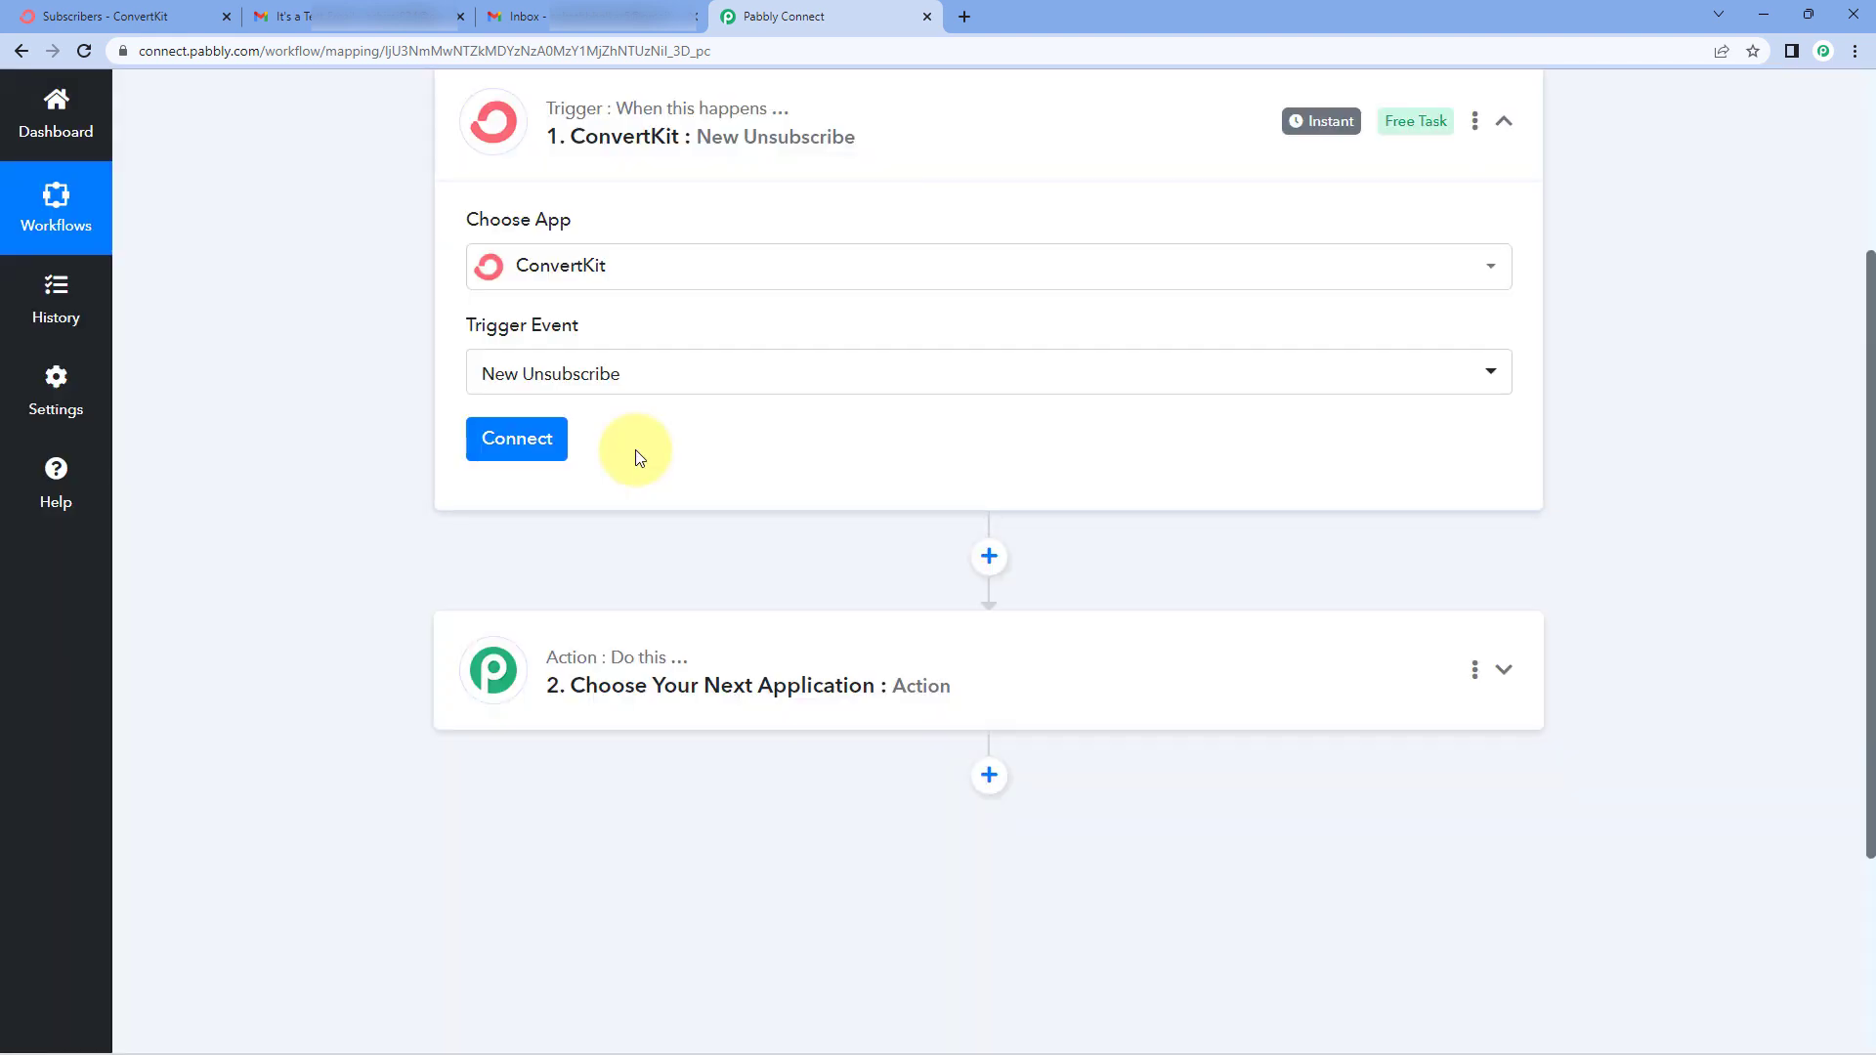
# Start connecting a ConvertKit account to the trigger by adding a new connection.
pyautogui.click(543, 441)
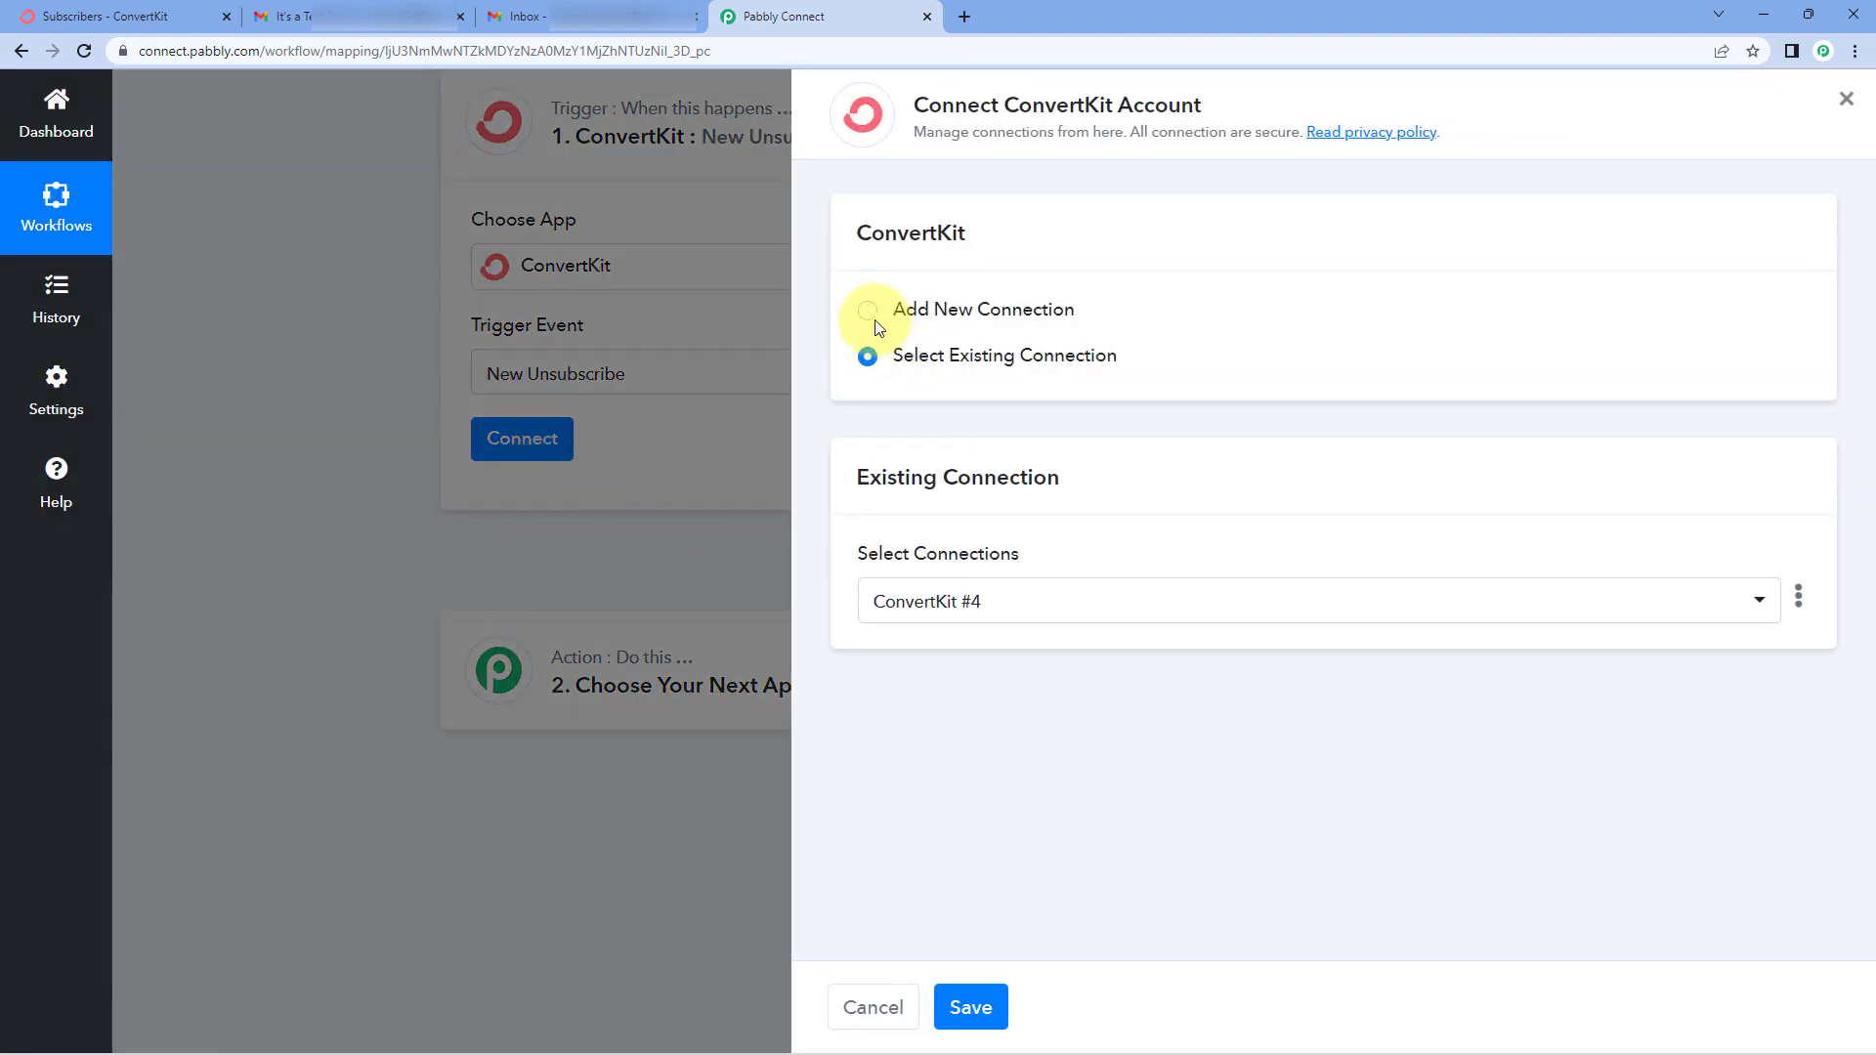
pyautogui.click(872, 314)
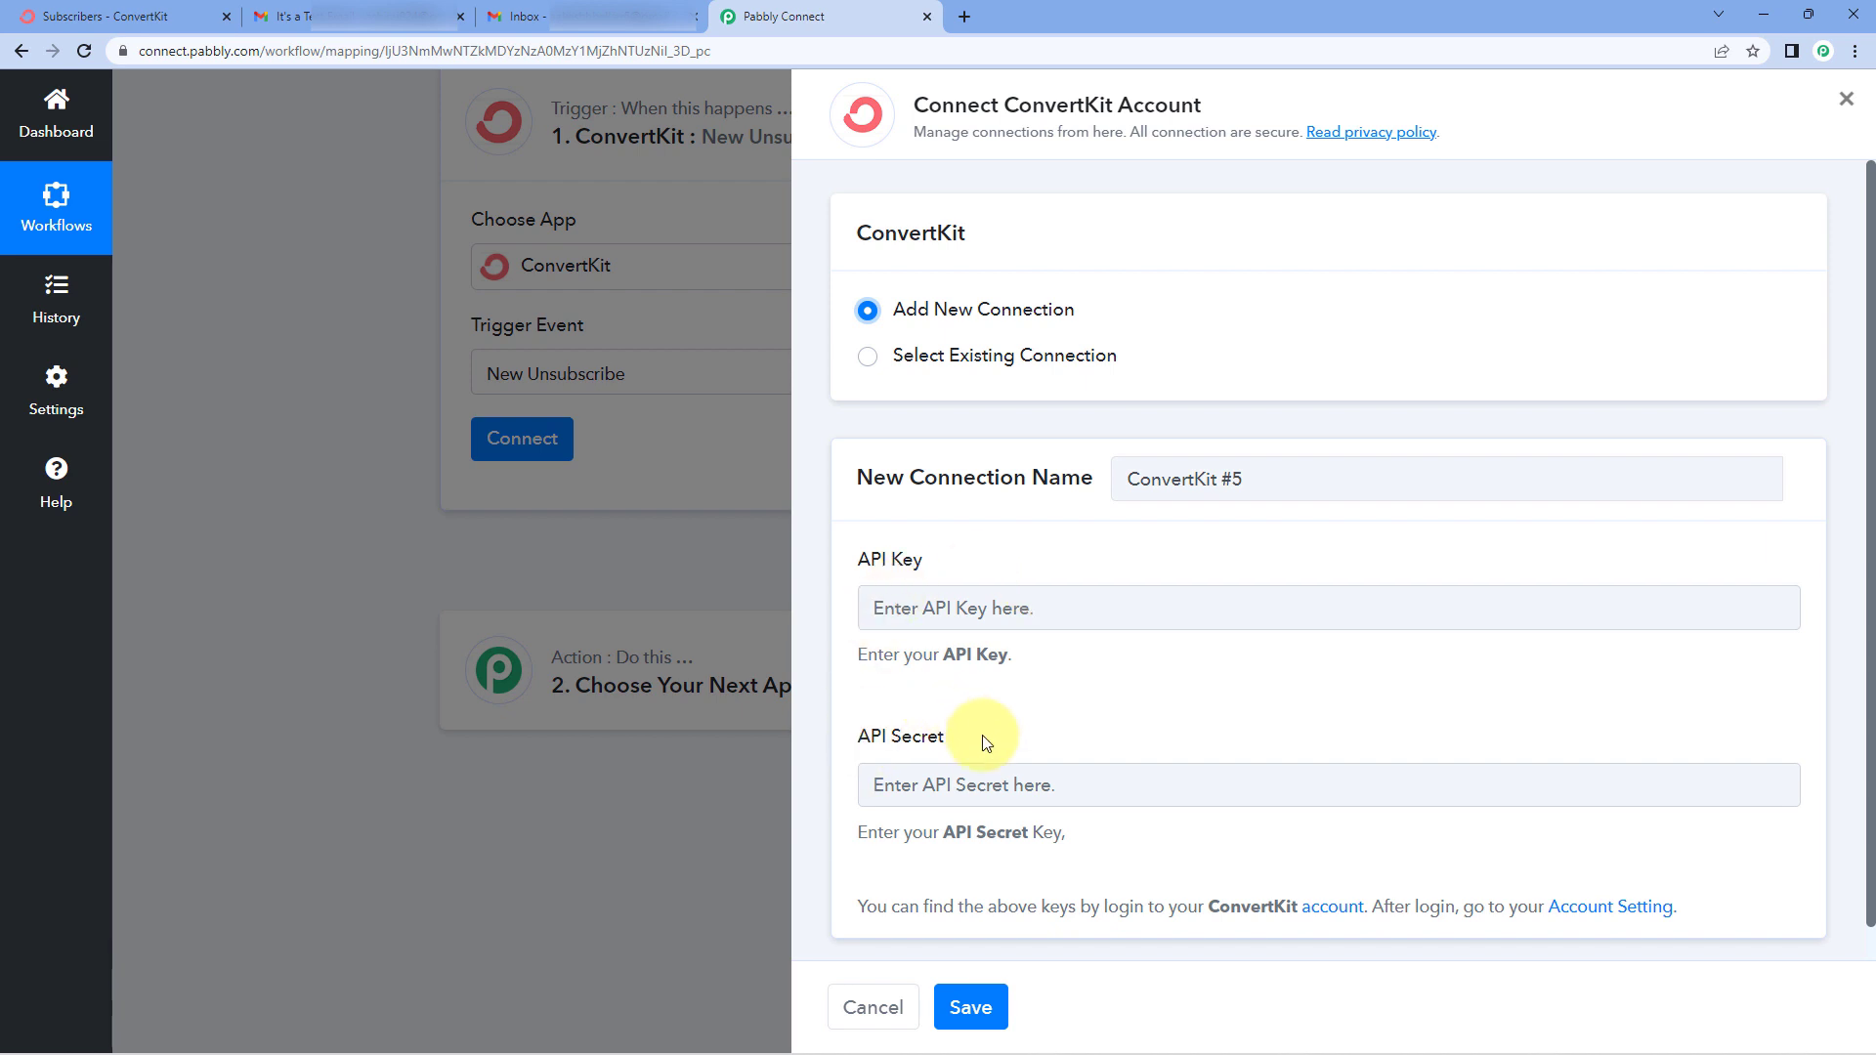
pyautogui.scroll(-1, 1021, 735)
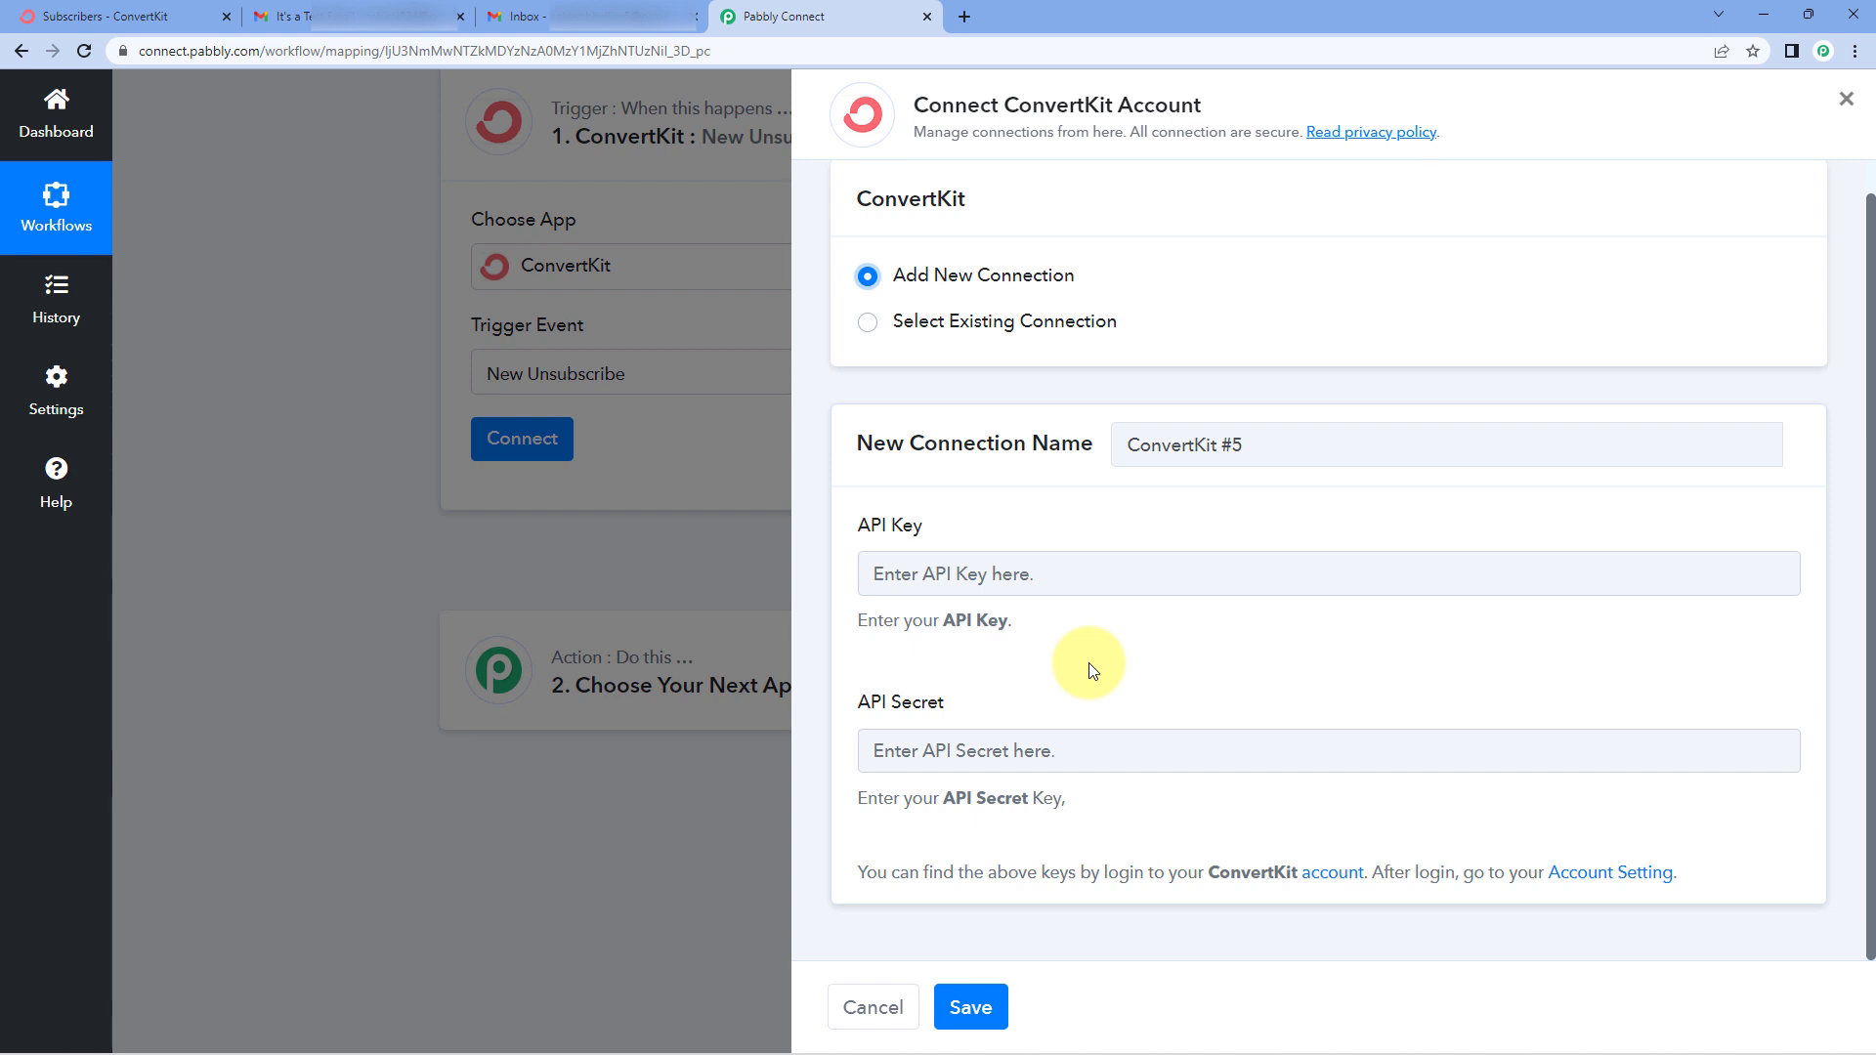
# Switch to ConvertKit and open the API section of the account's Advanced settings.
pyautogui.click(125, 16)
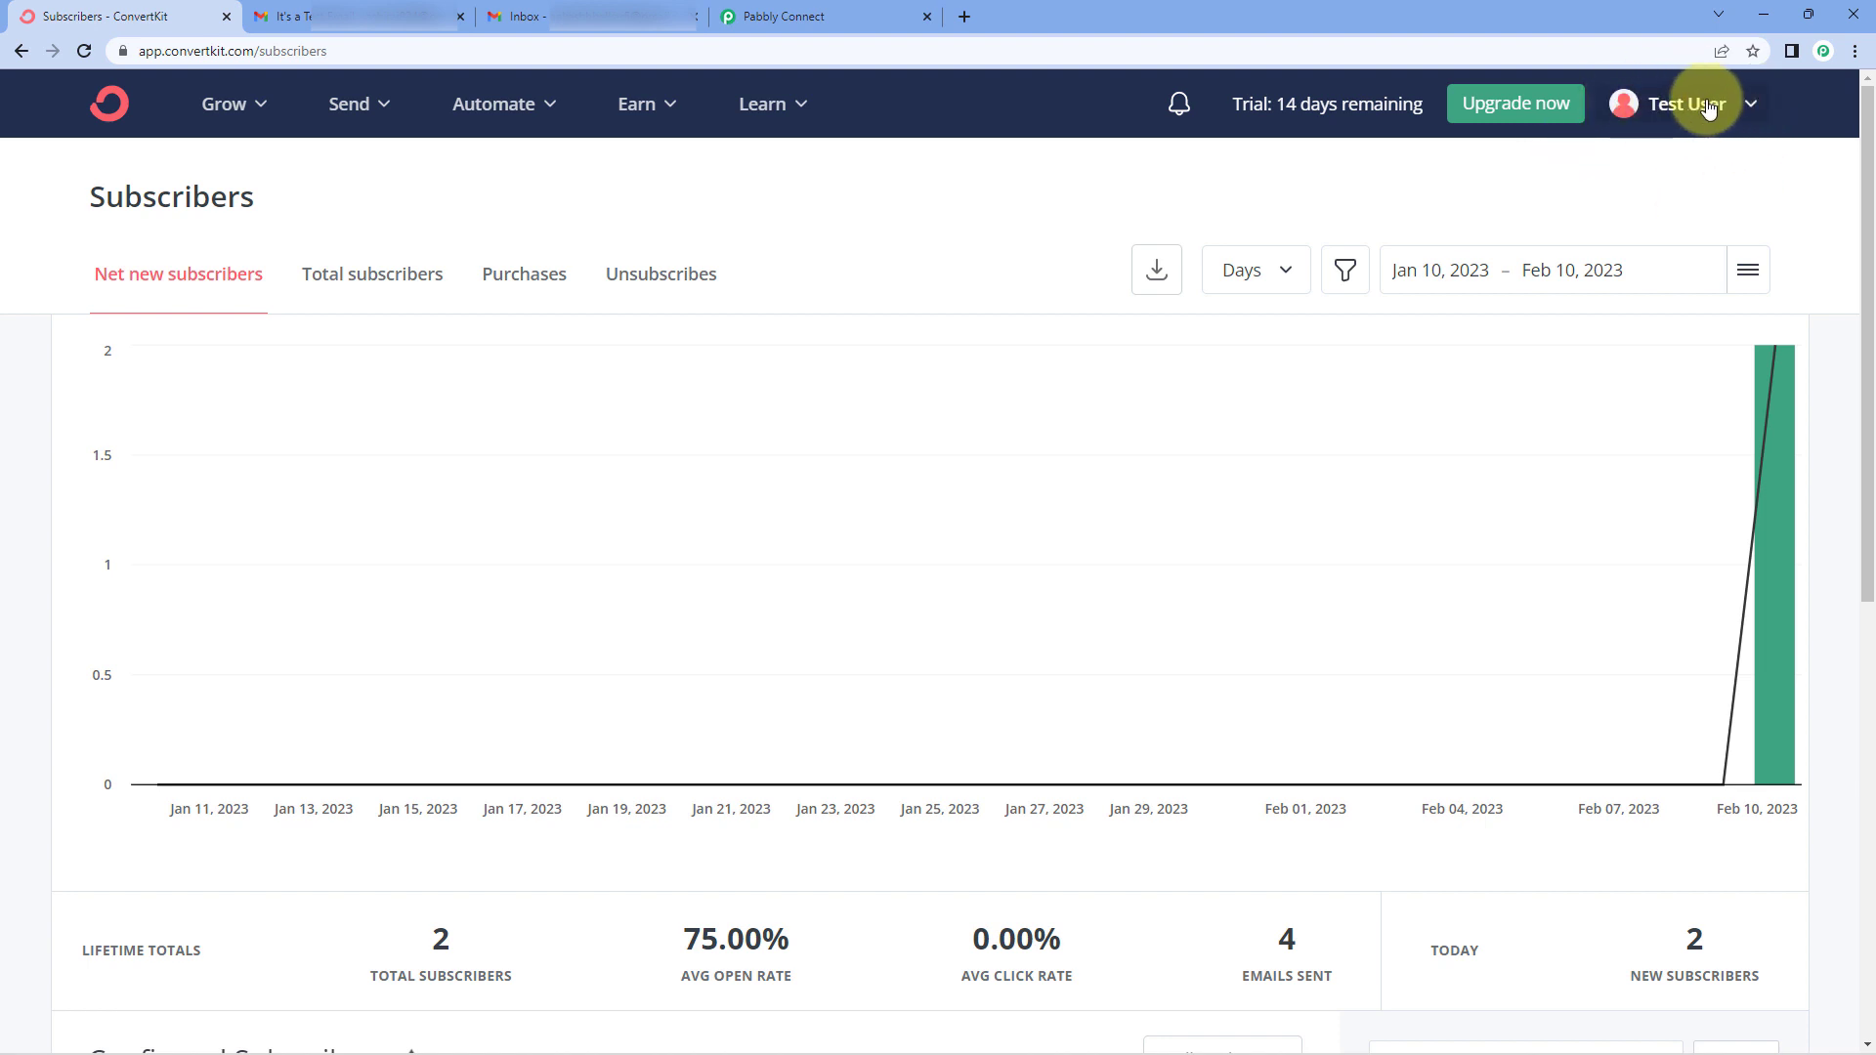
pyautogui.click(1739, 116)
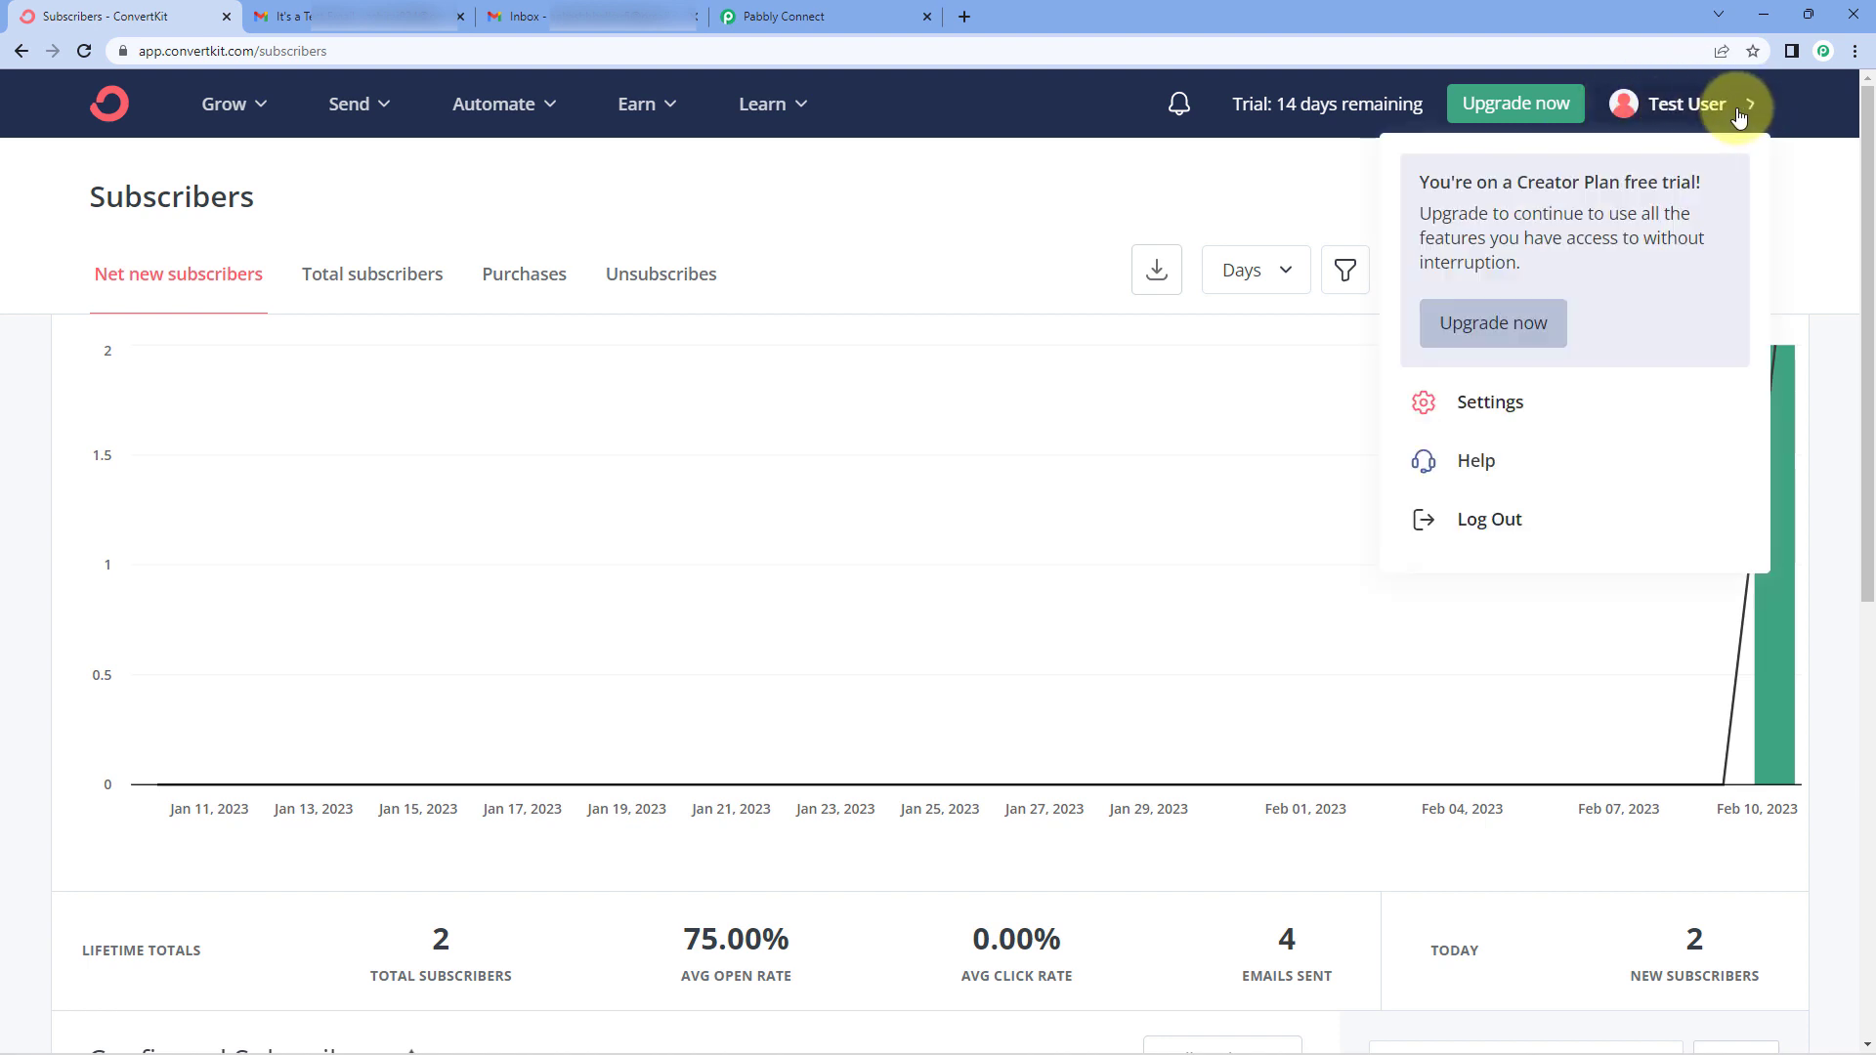
pyautogui.click(1539, 401)
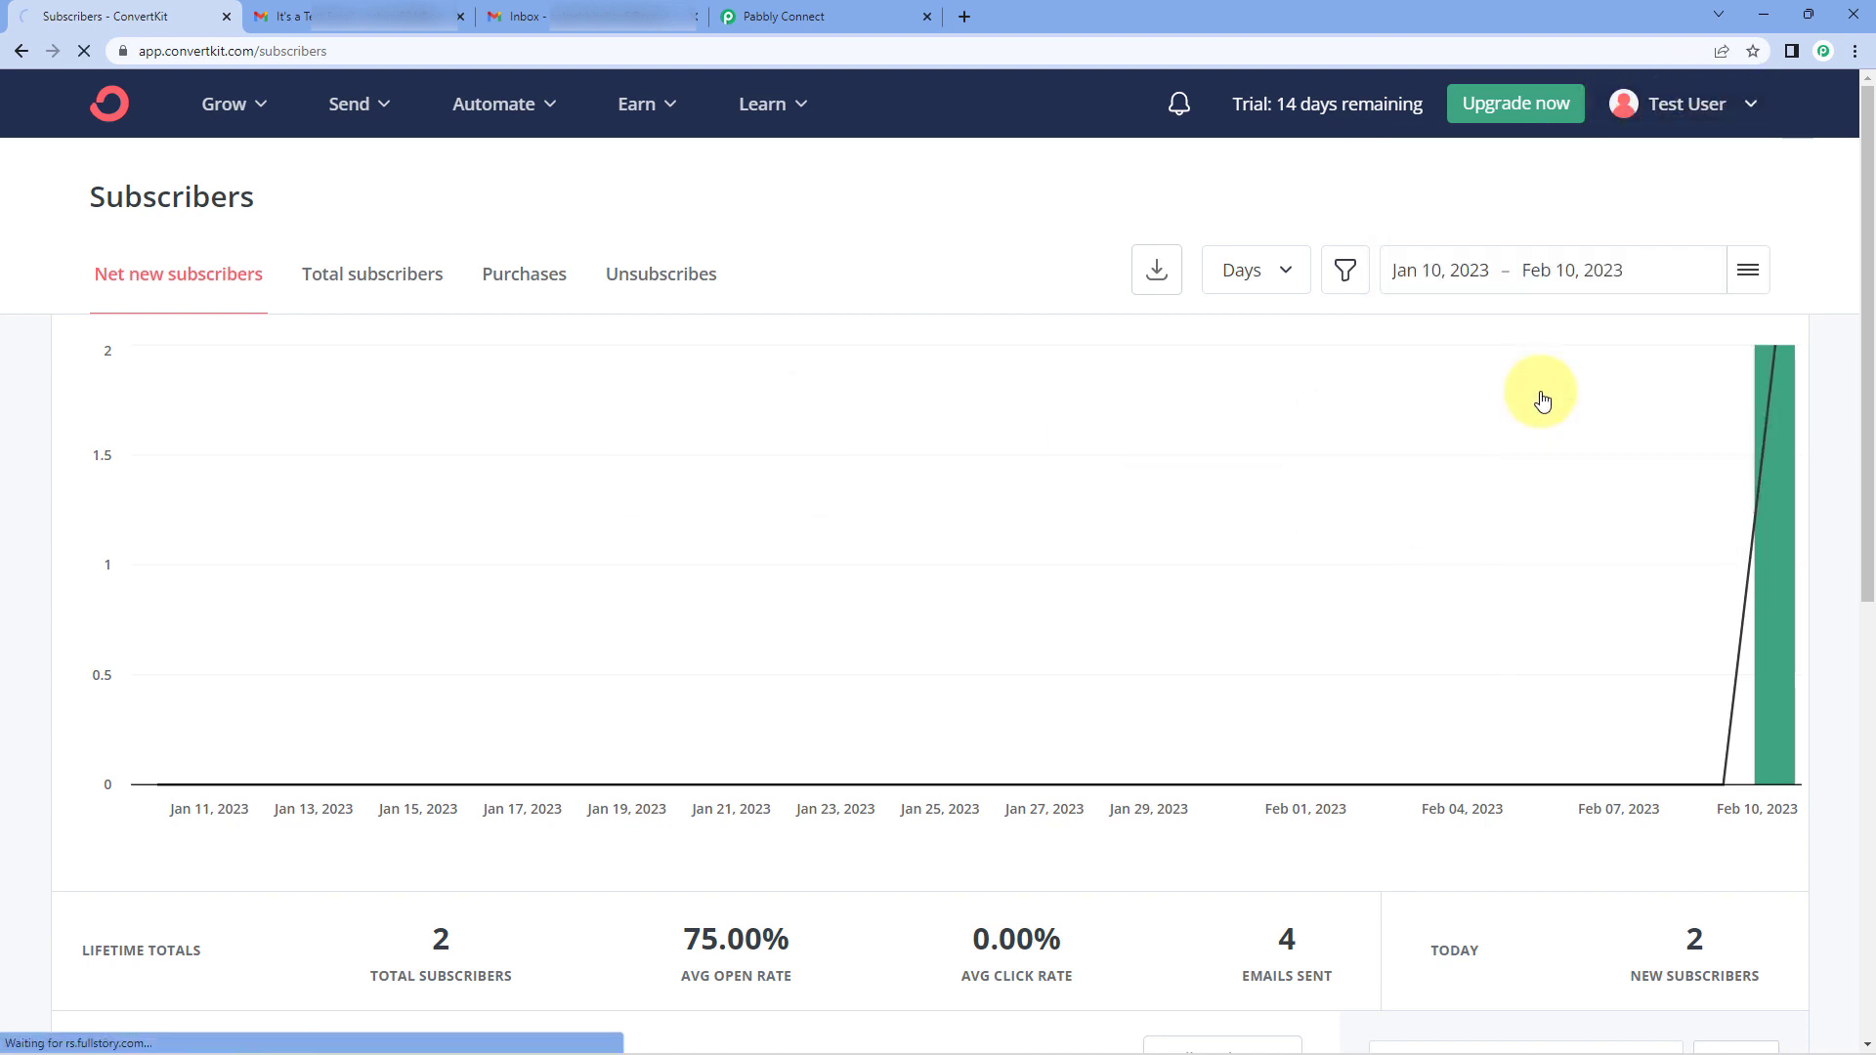
pyautogui.scroll(-5, 472, 460)
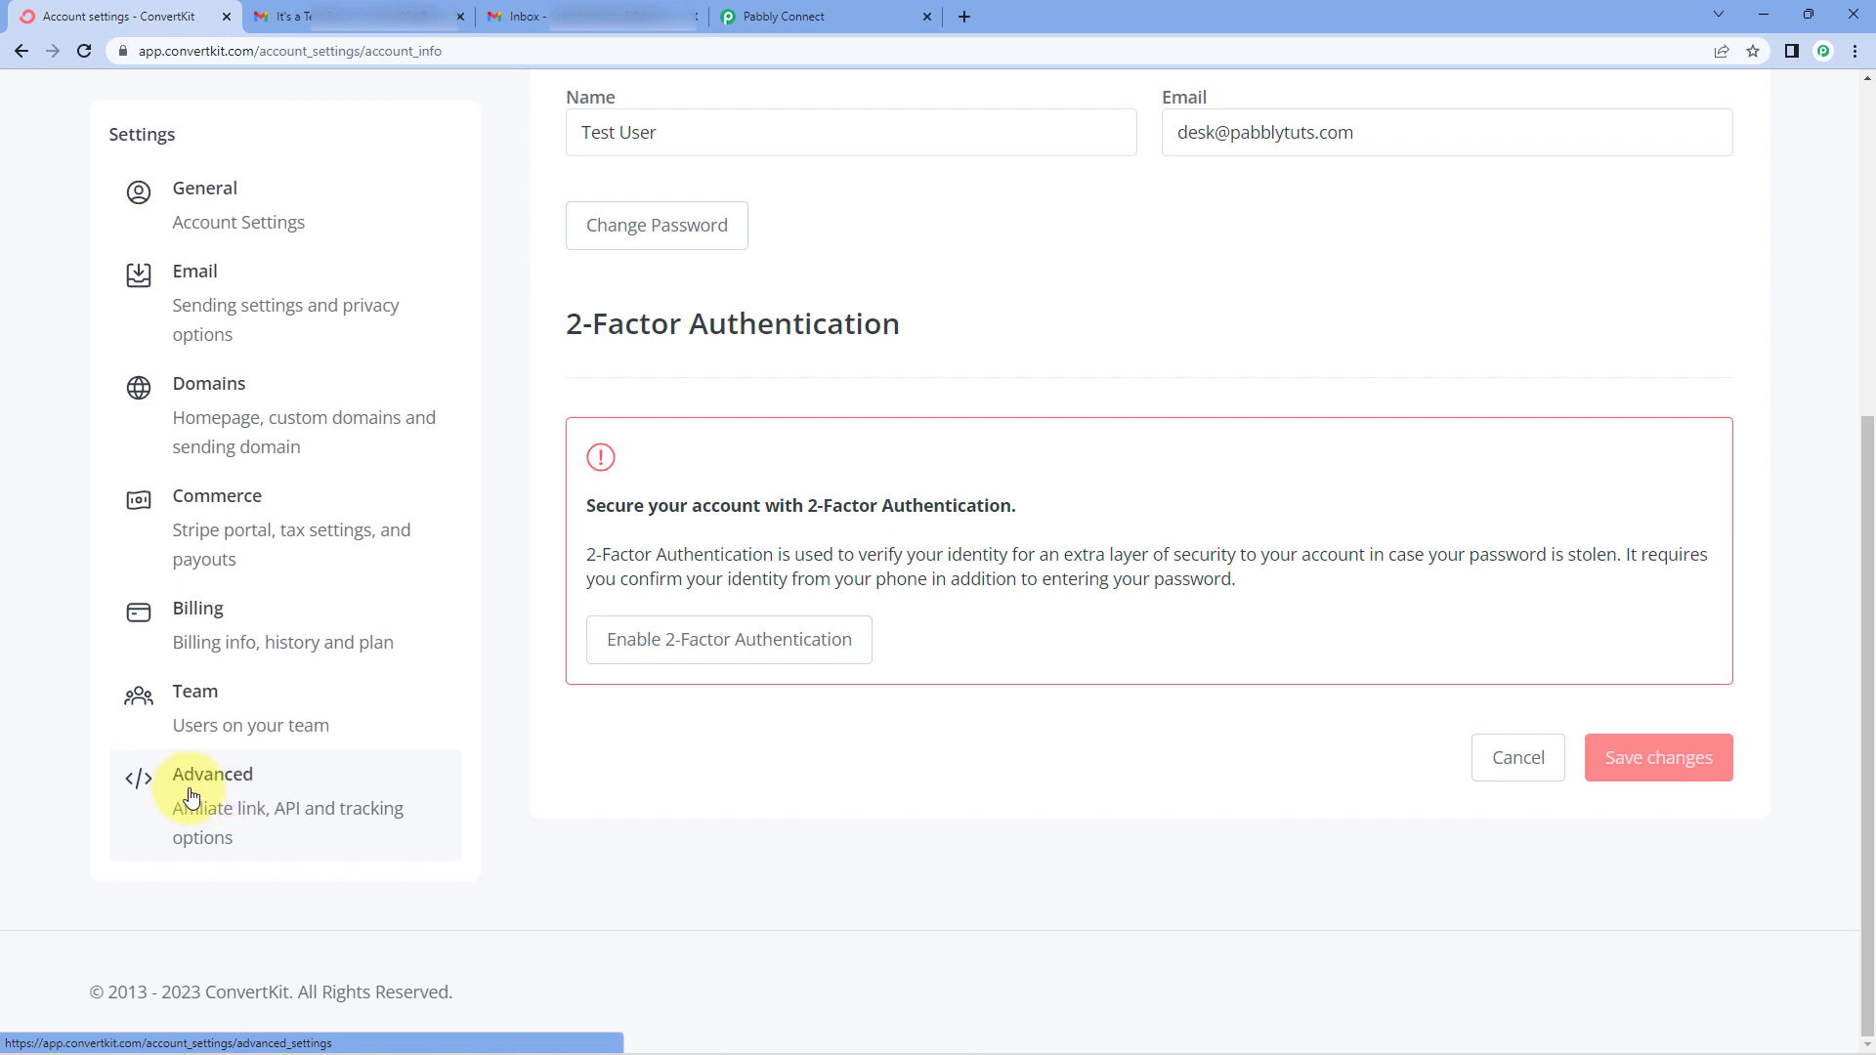
pyautogui.click(274, 789)
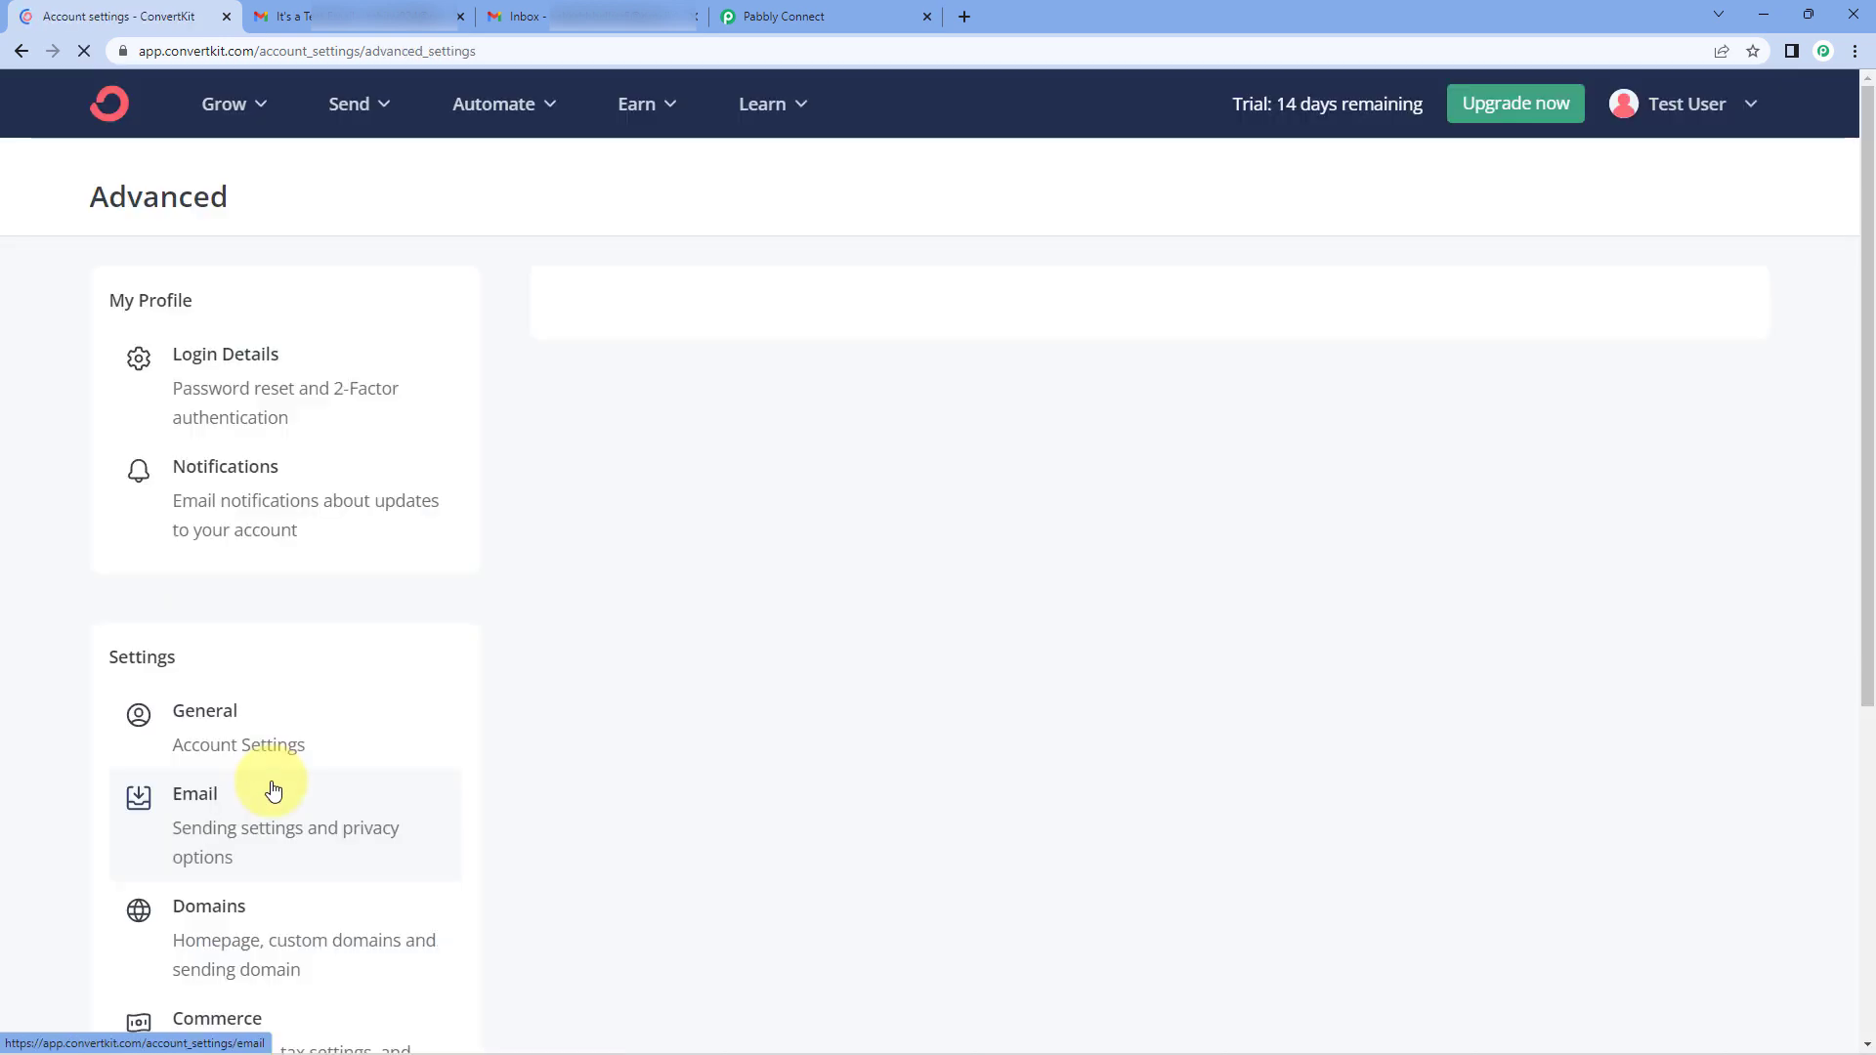
pyautogui.scroll(-3, 497, 522)
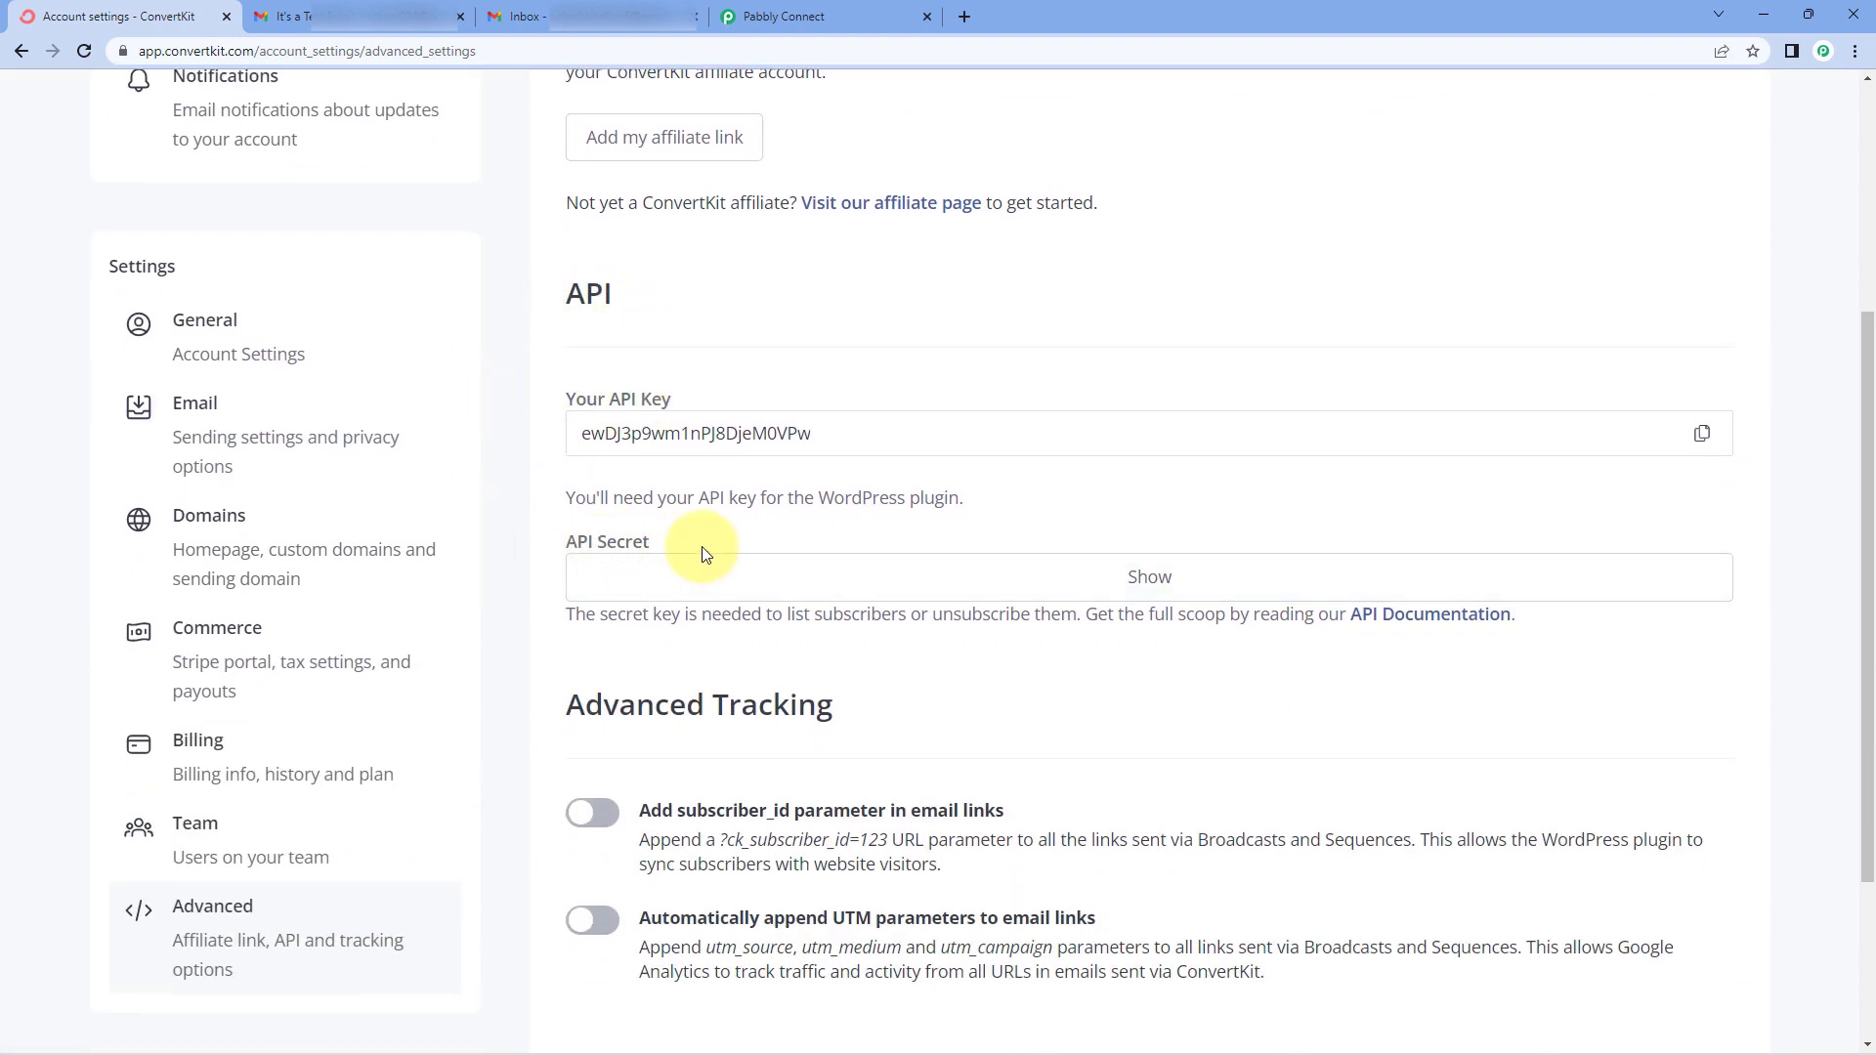
# Copy the ConvertKit API key and paste it into the API Key field of the new Pabbly Connect connection.
pyautogui.click(1701, 433)
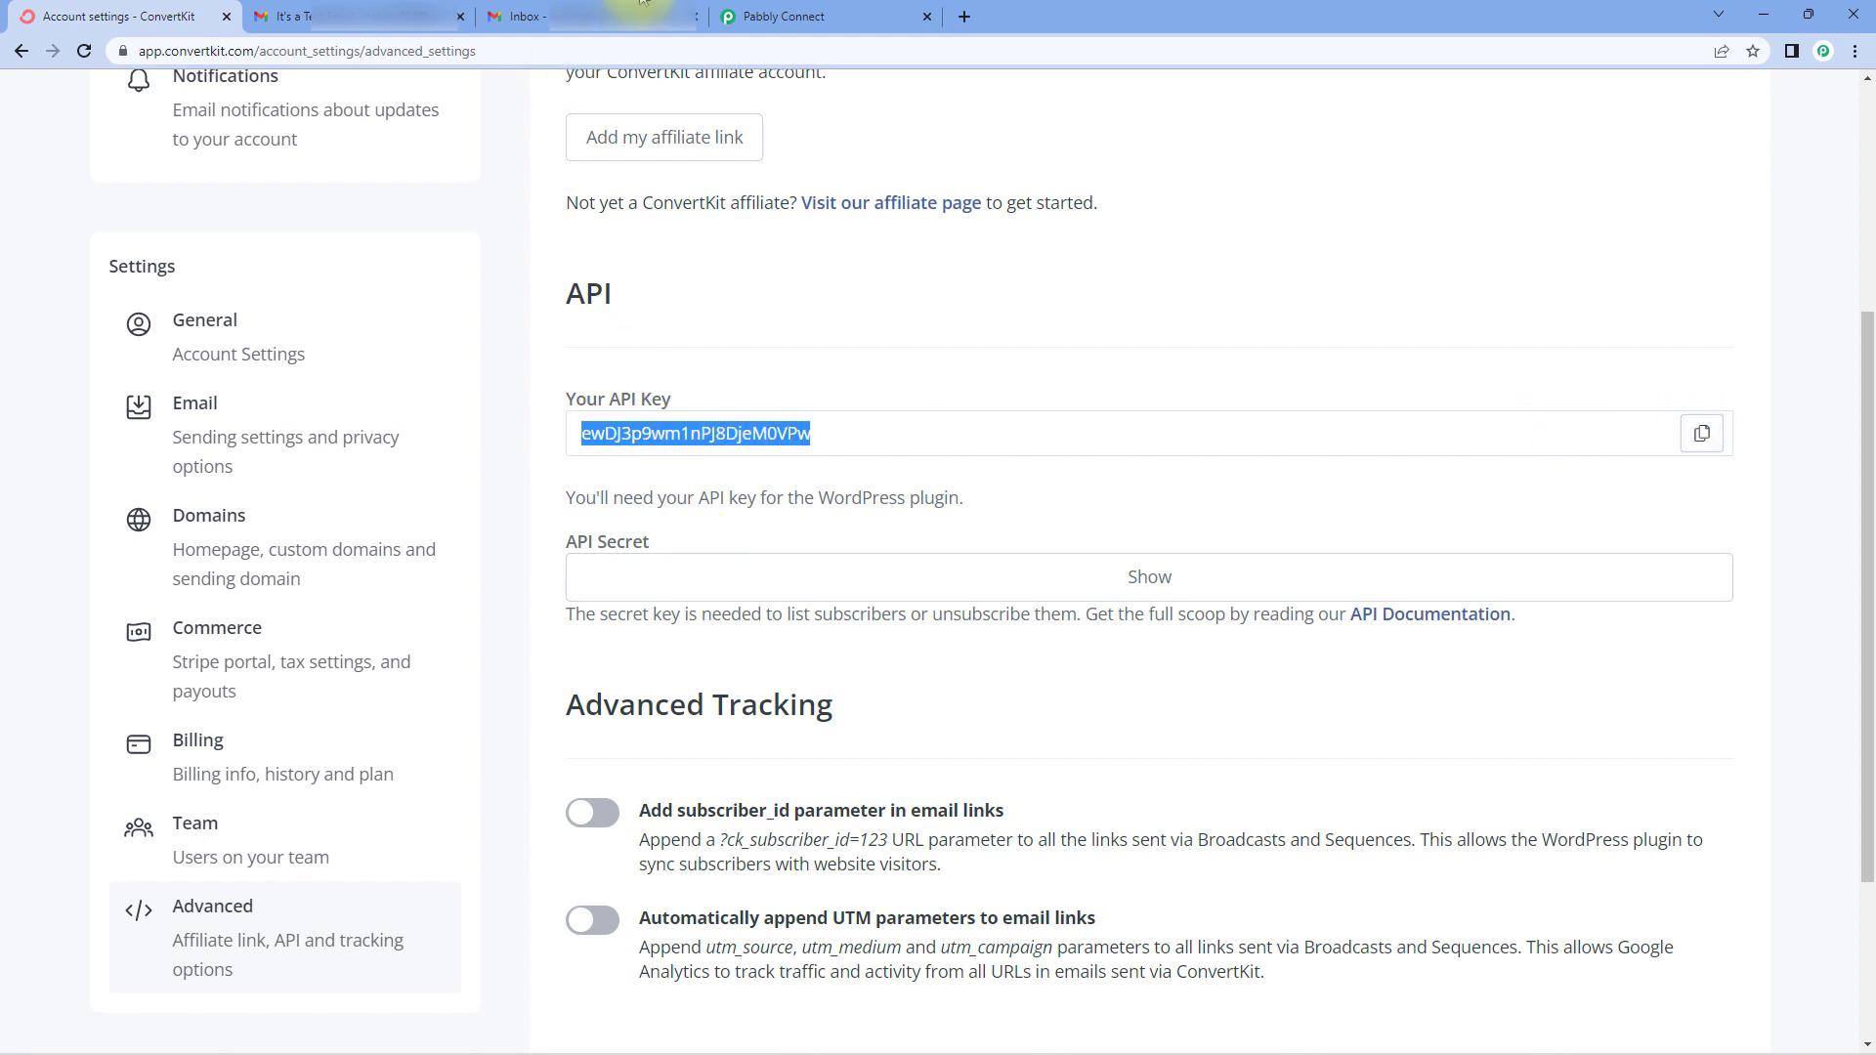
pyautogui.click(836, 12)
pyautogui.rightClick(960, 575)
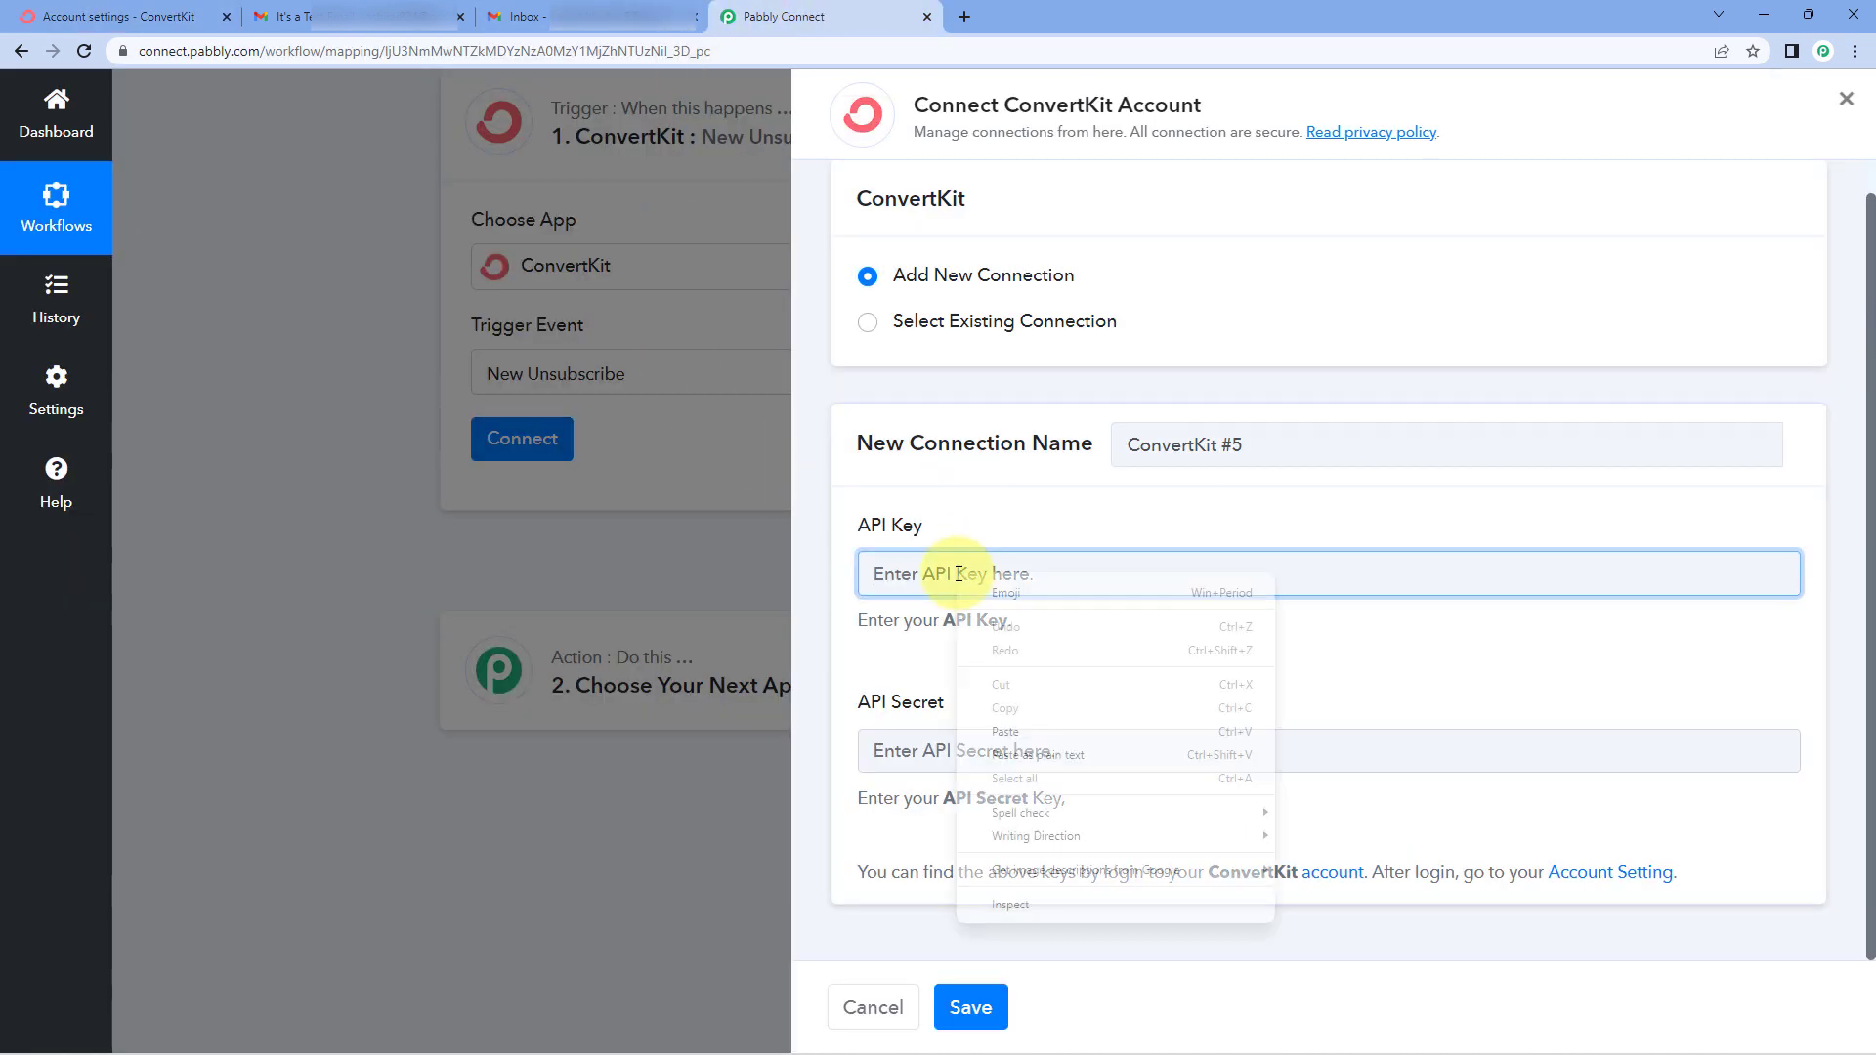
pyautogui.click(1005, 732)
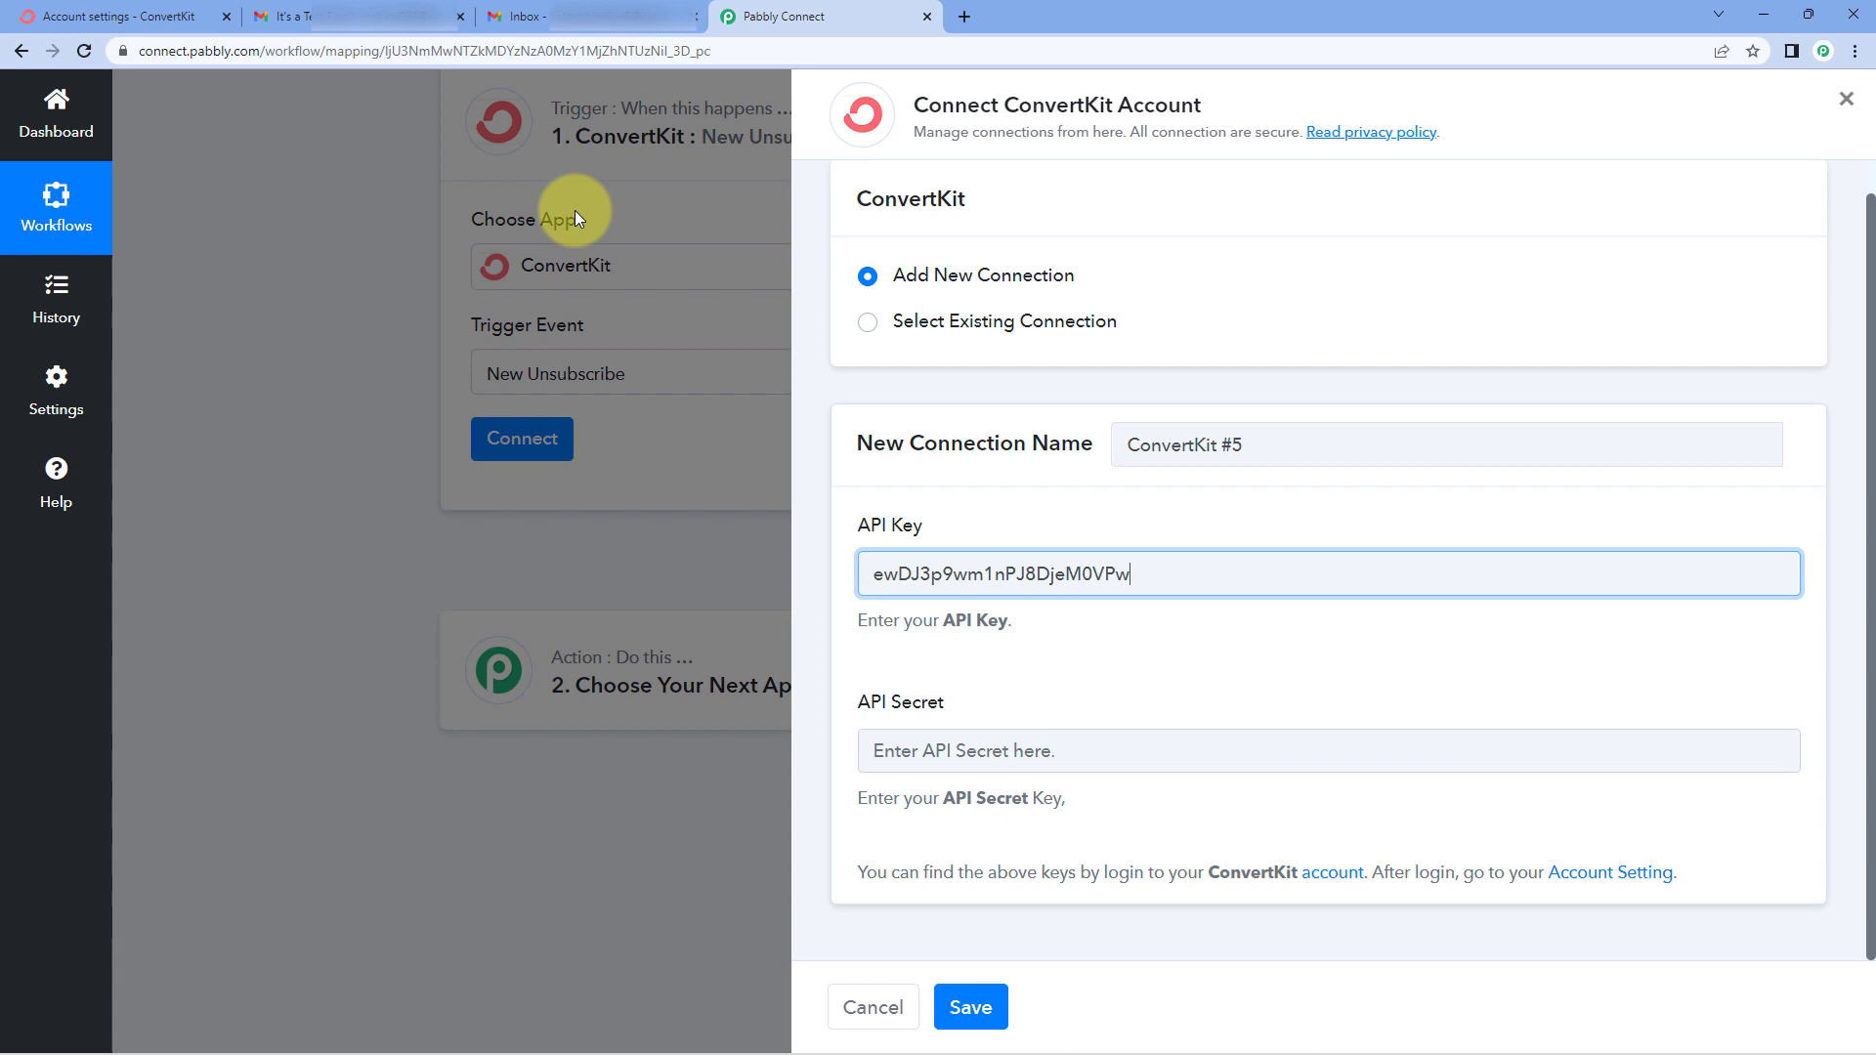
# Reveal and copy the API Secret in ConvertKit, paste it into the Pabbly Connect connection's API Secret field and save the connection.
pyautogui.click(95, 12)
pyautogui.click(1021, 577)
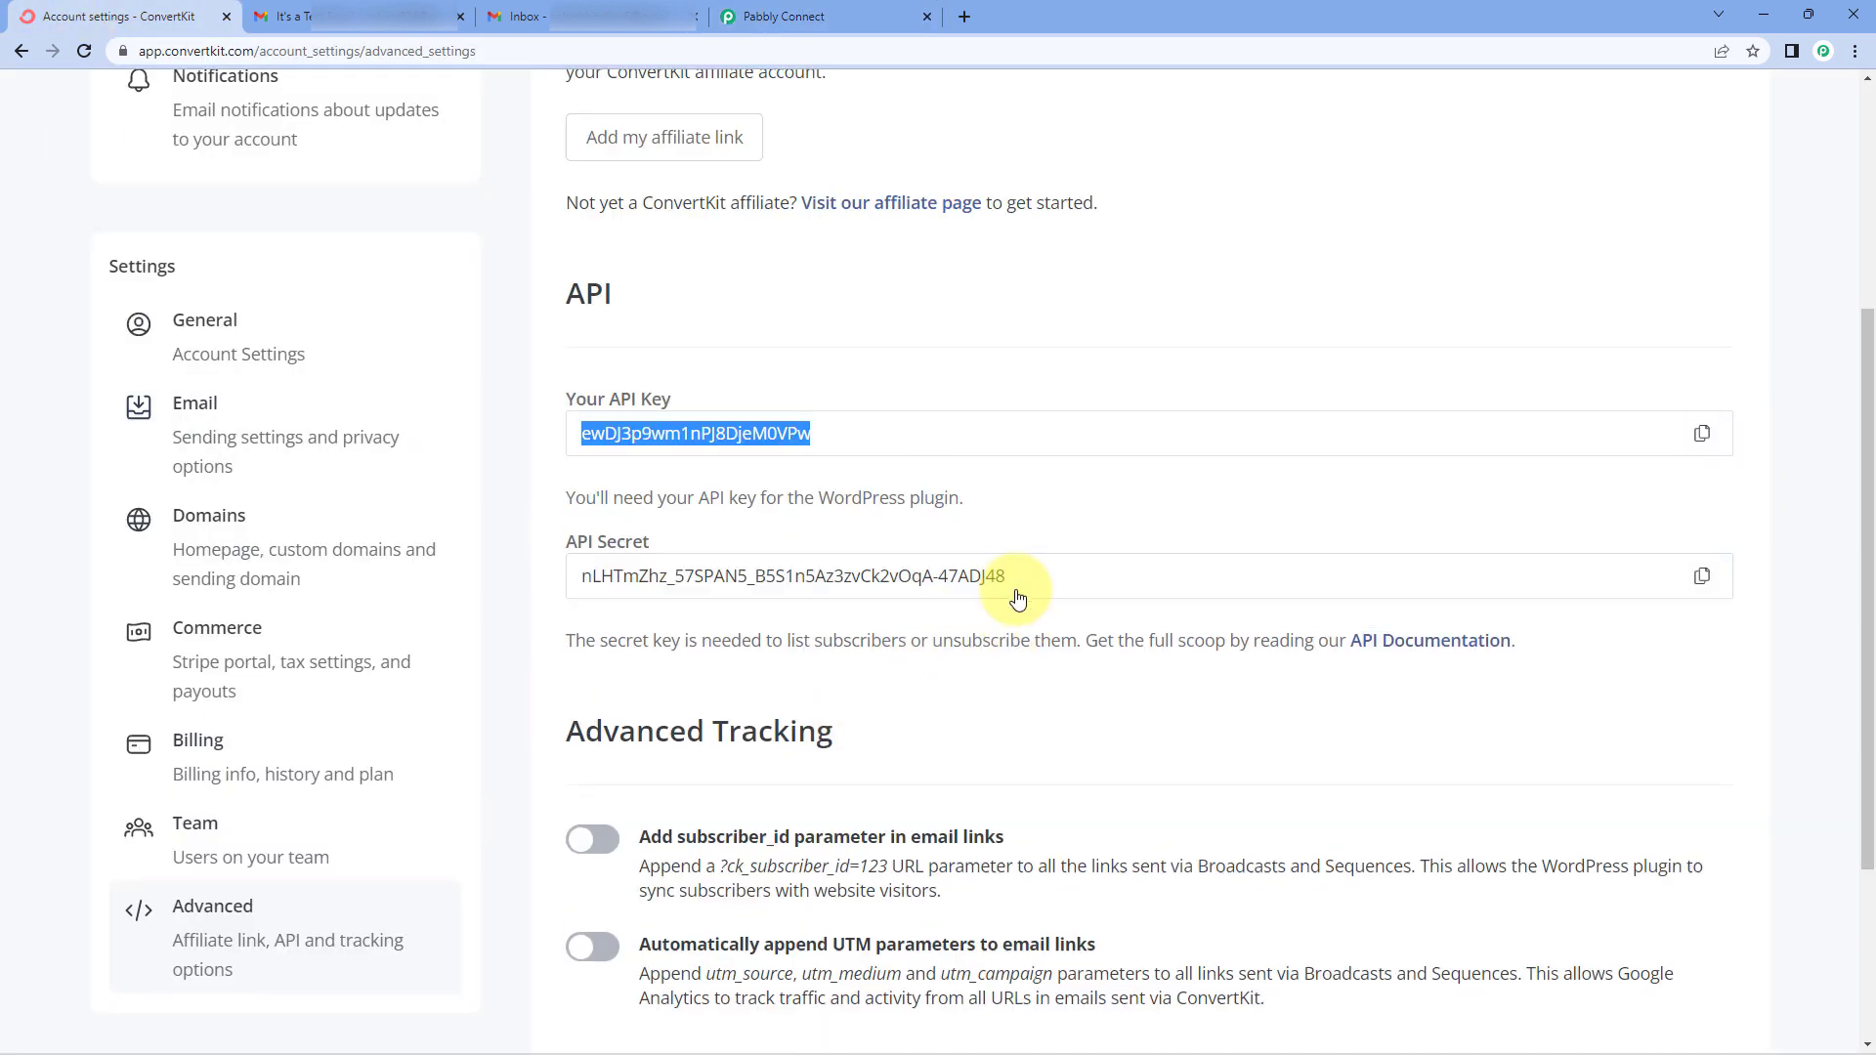
pyautogui.click(1702, 576)
pyautogui.click(801, 15)
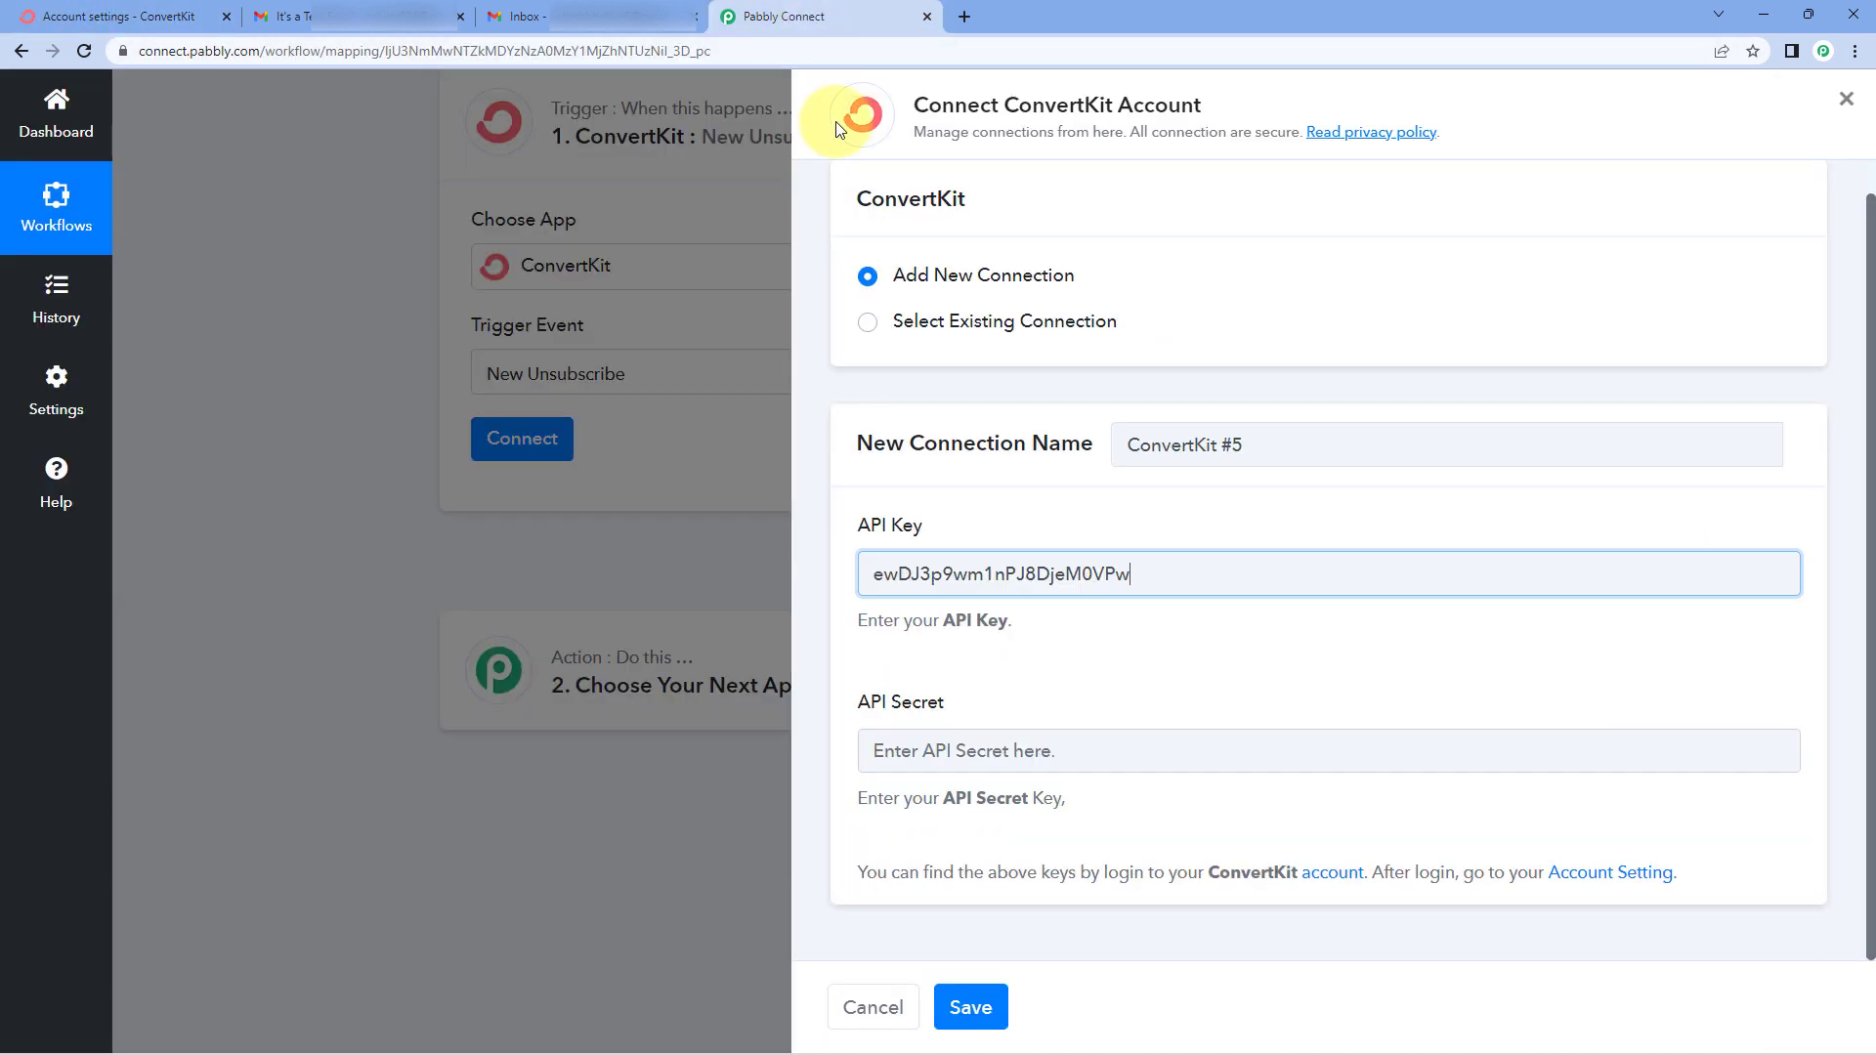
pyautogui.click(949, 743)
pyautogui.rightClick(948, 742)
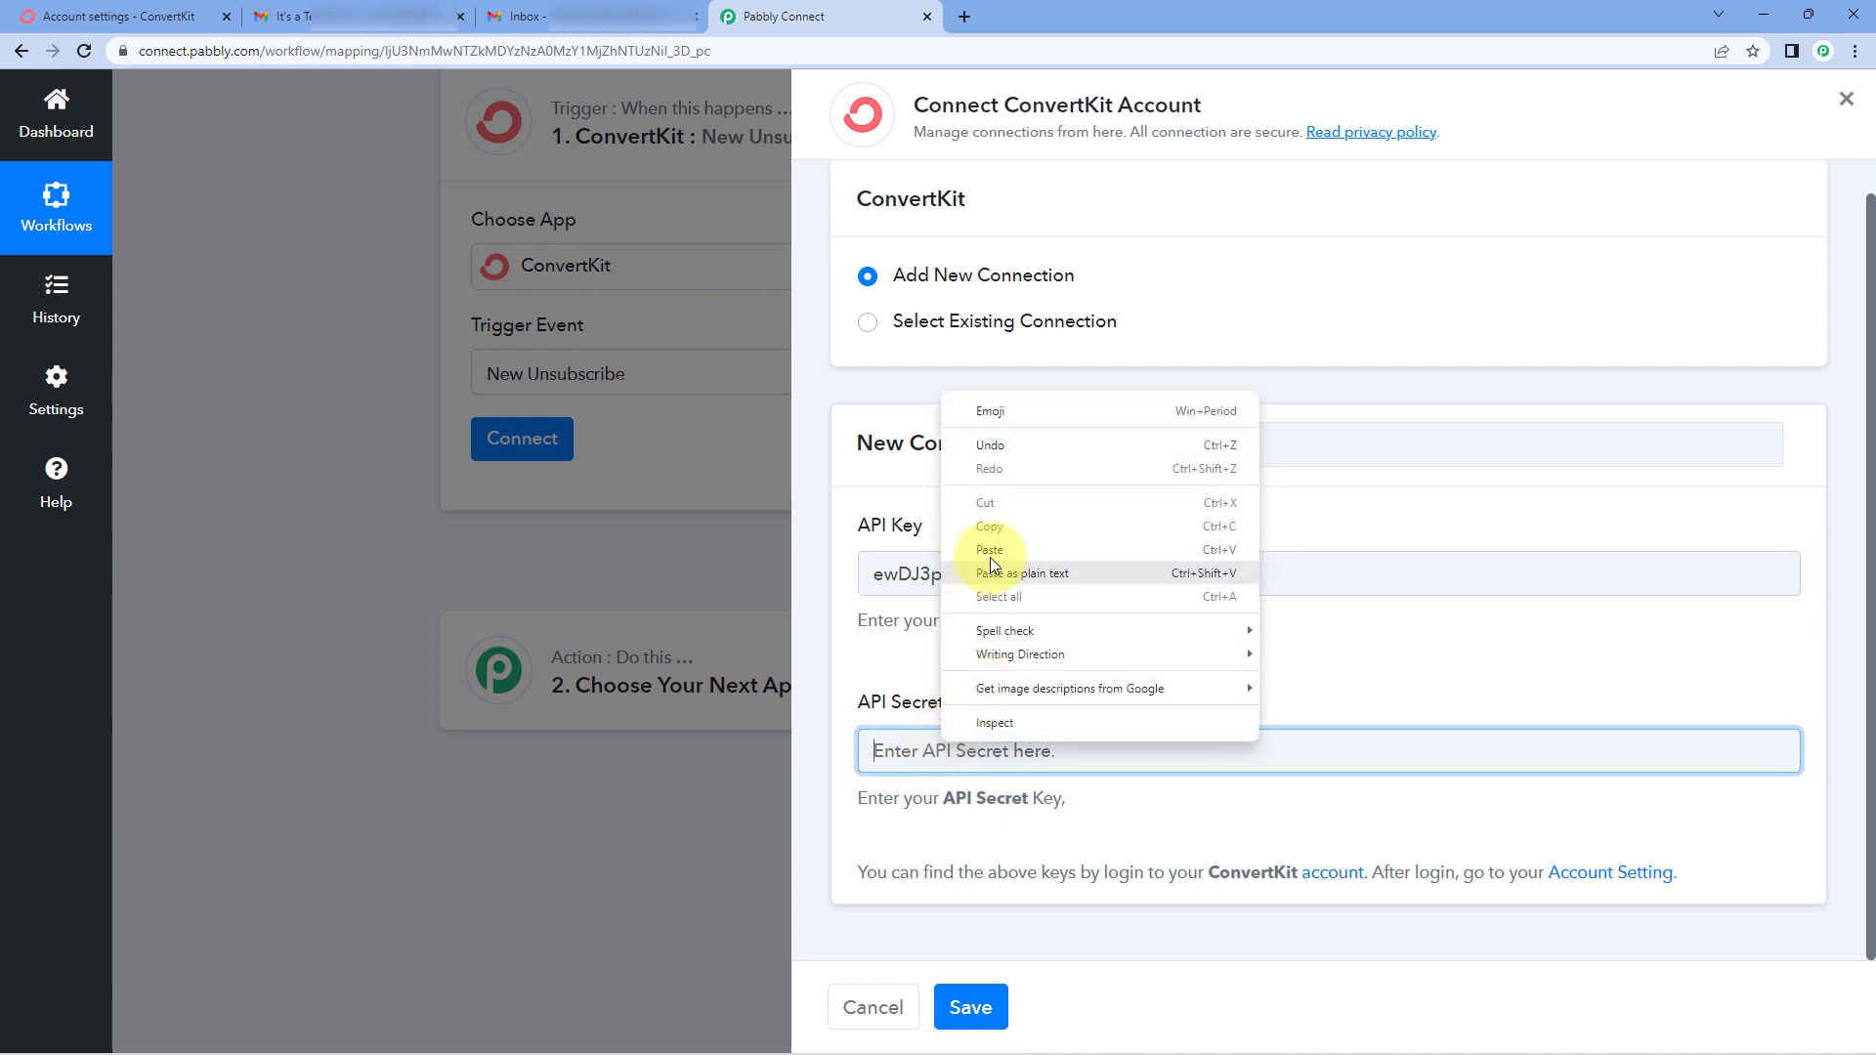
pyautogui.click(977, 565)
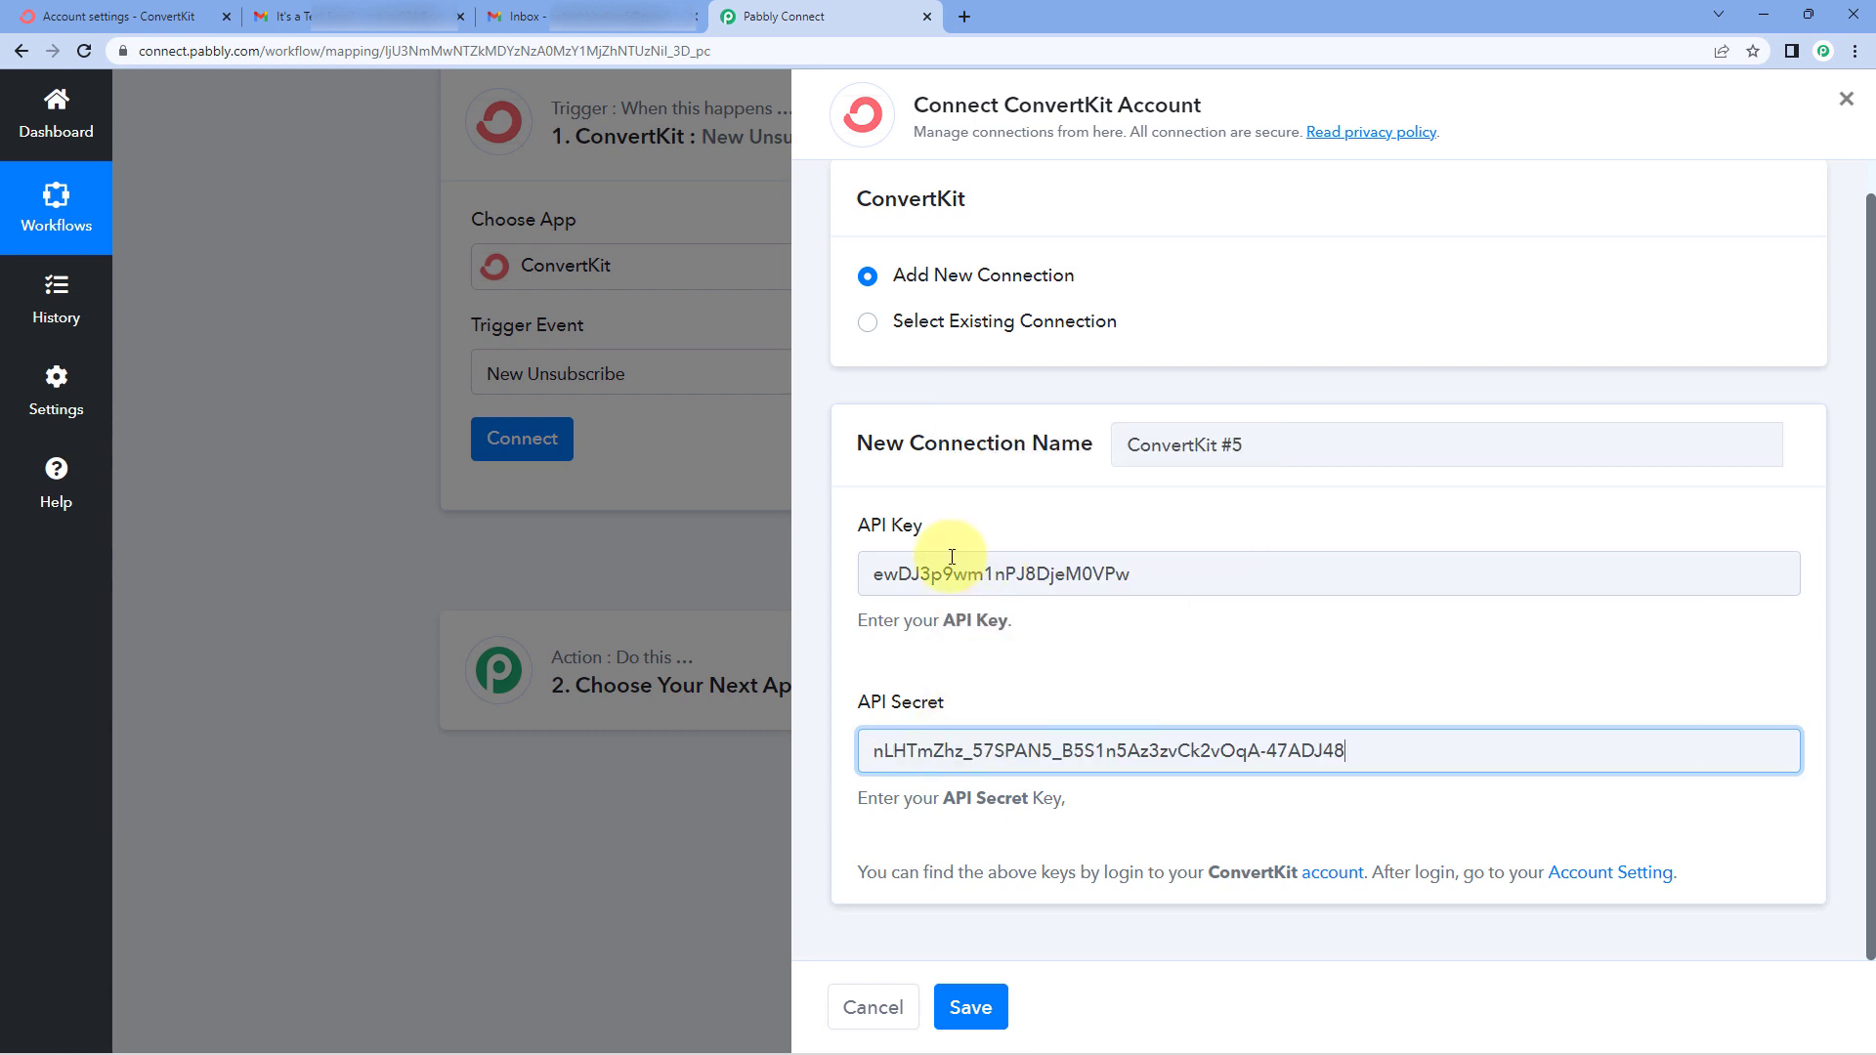
pyautogui.click(997, 1016)
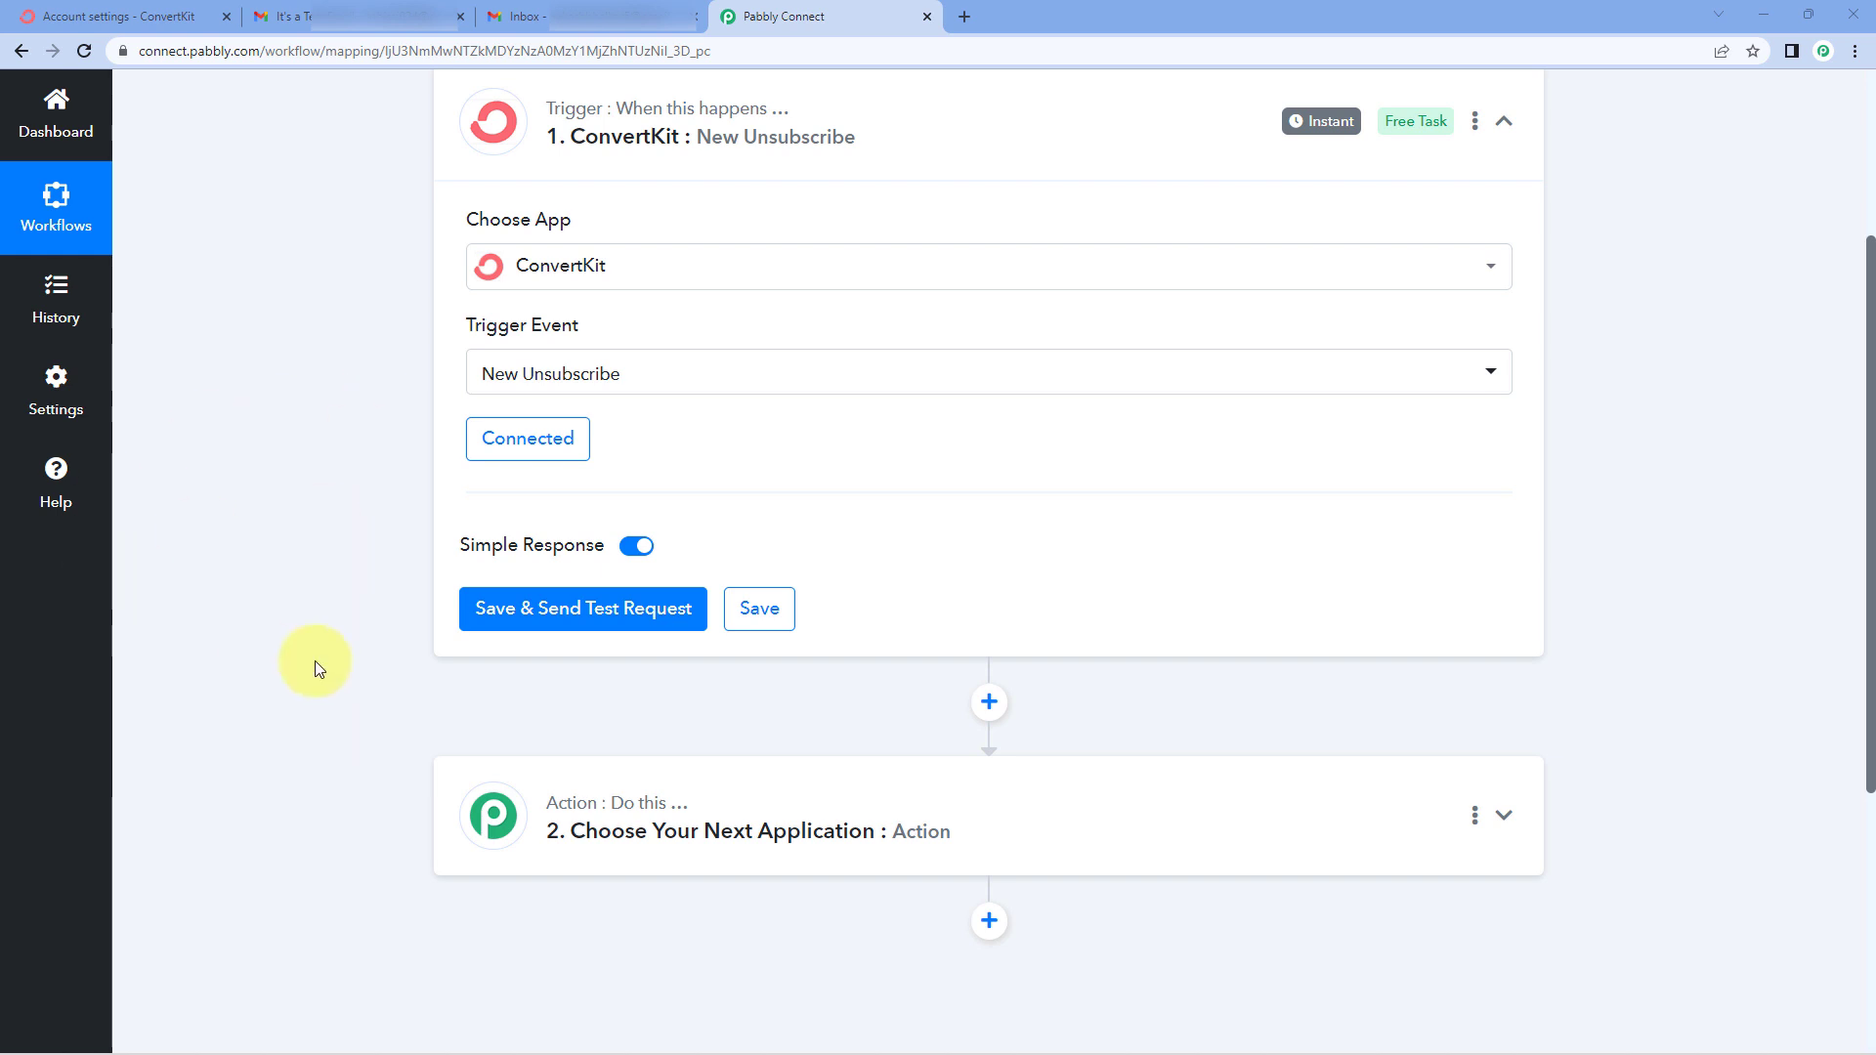
# Save the ConvertKit New Unsubscribe trigger and send a test request so it waits for a webhook response.
pyautogui.scroll(-1, 354, 427)
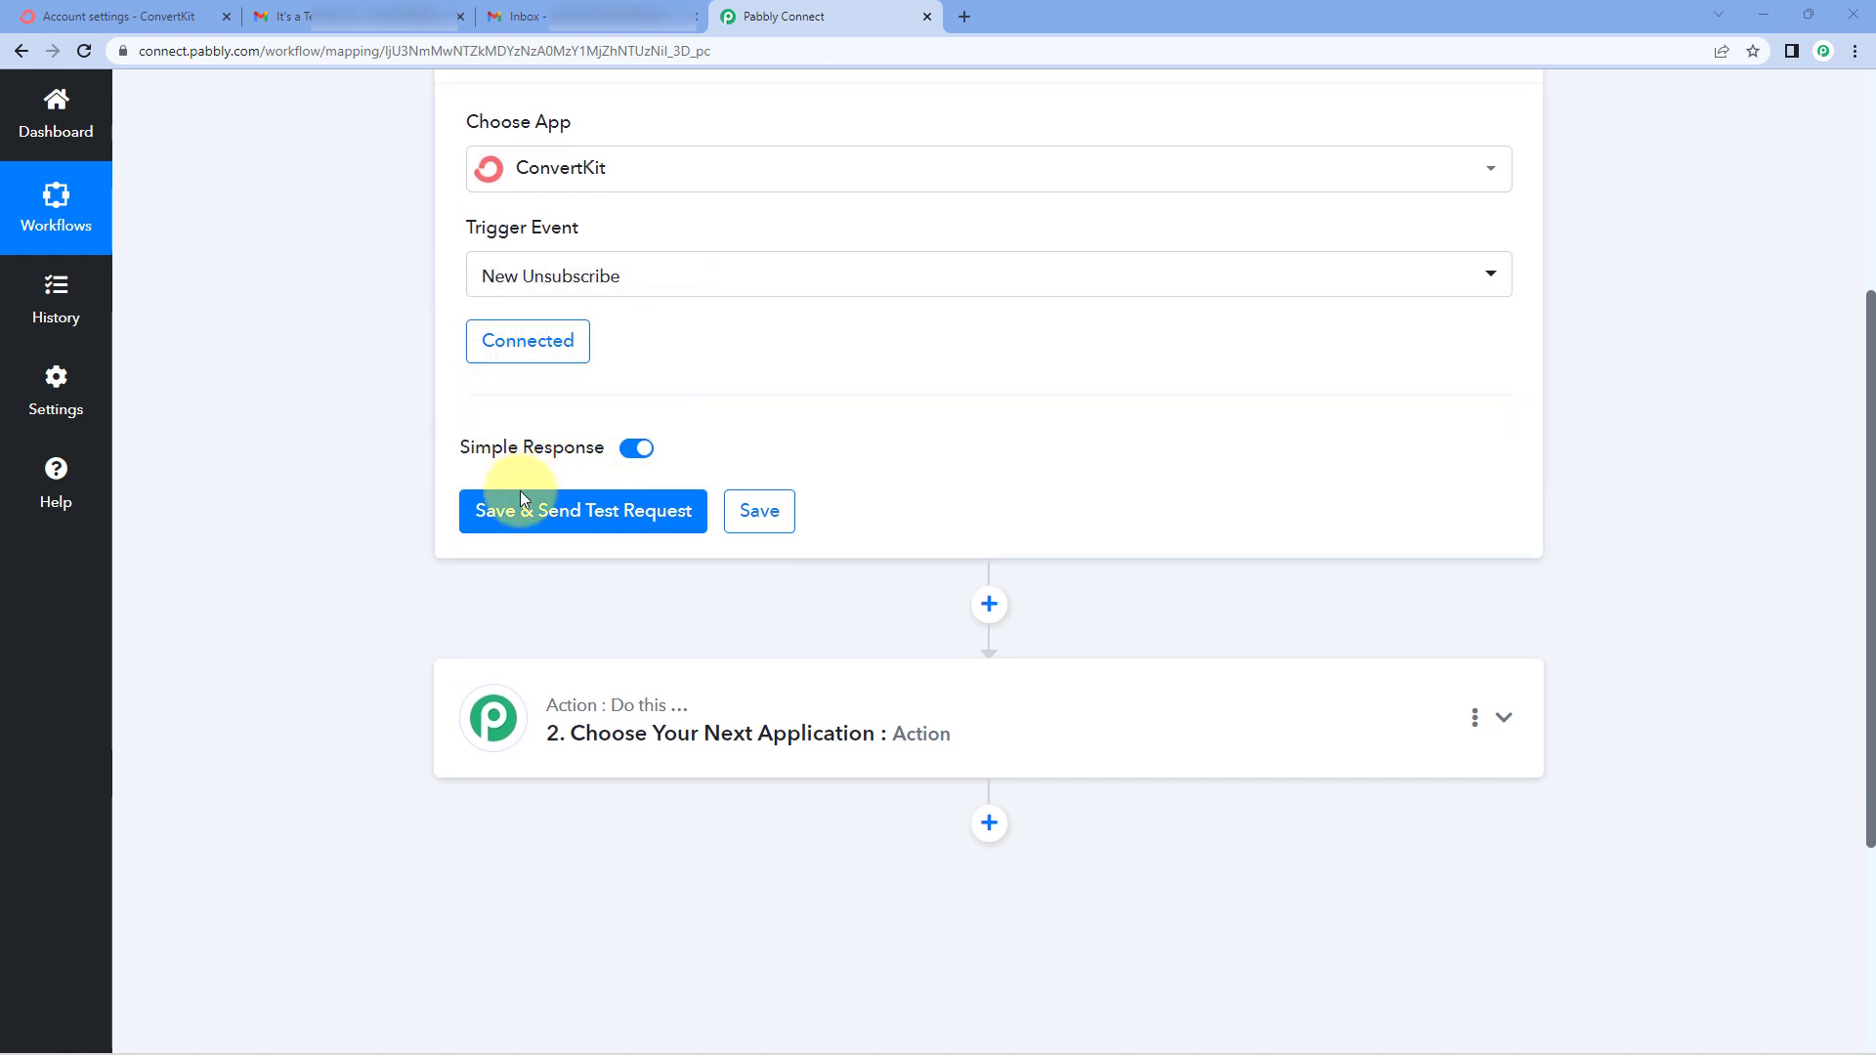
pyautogui.click(605, 510)
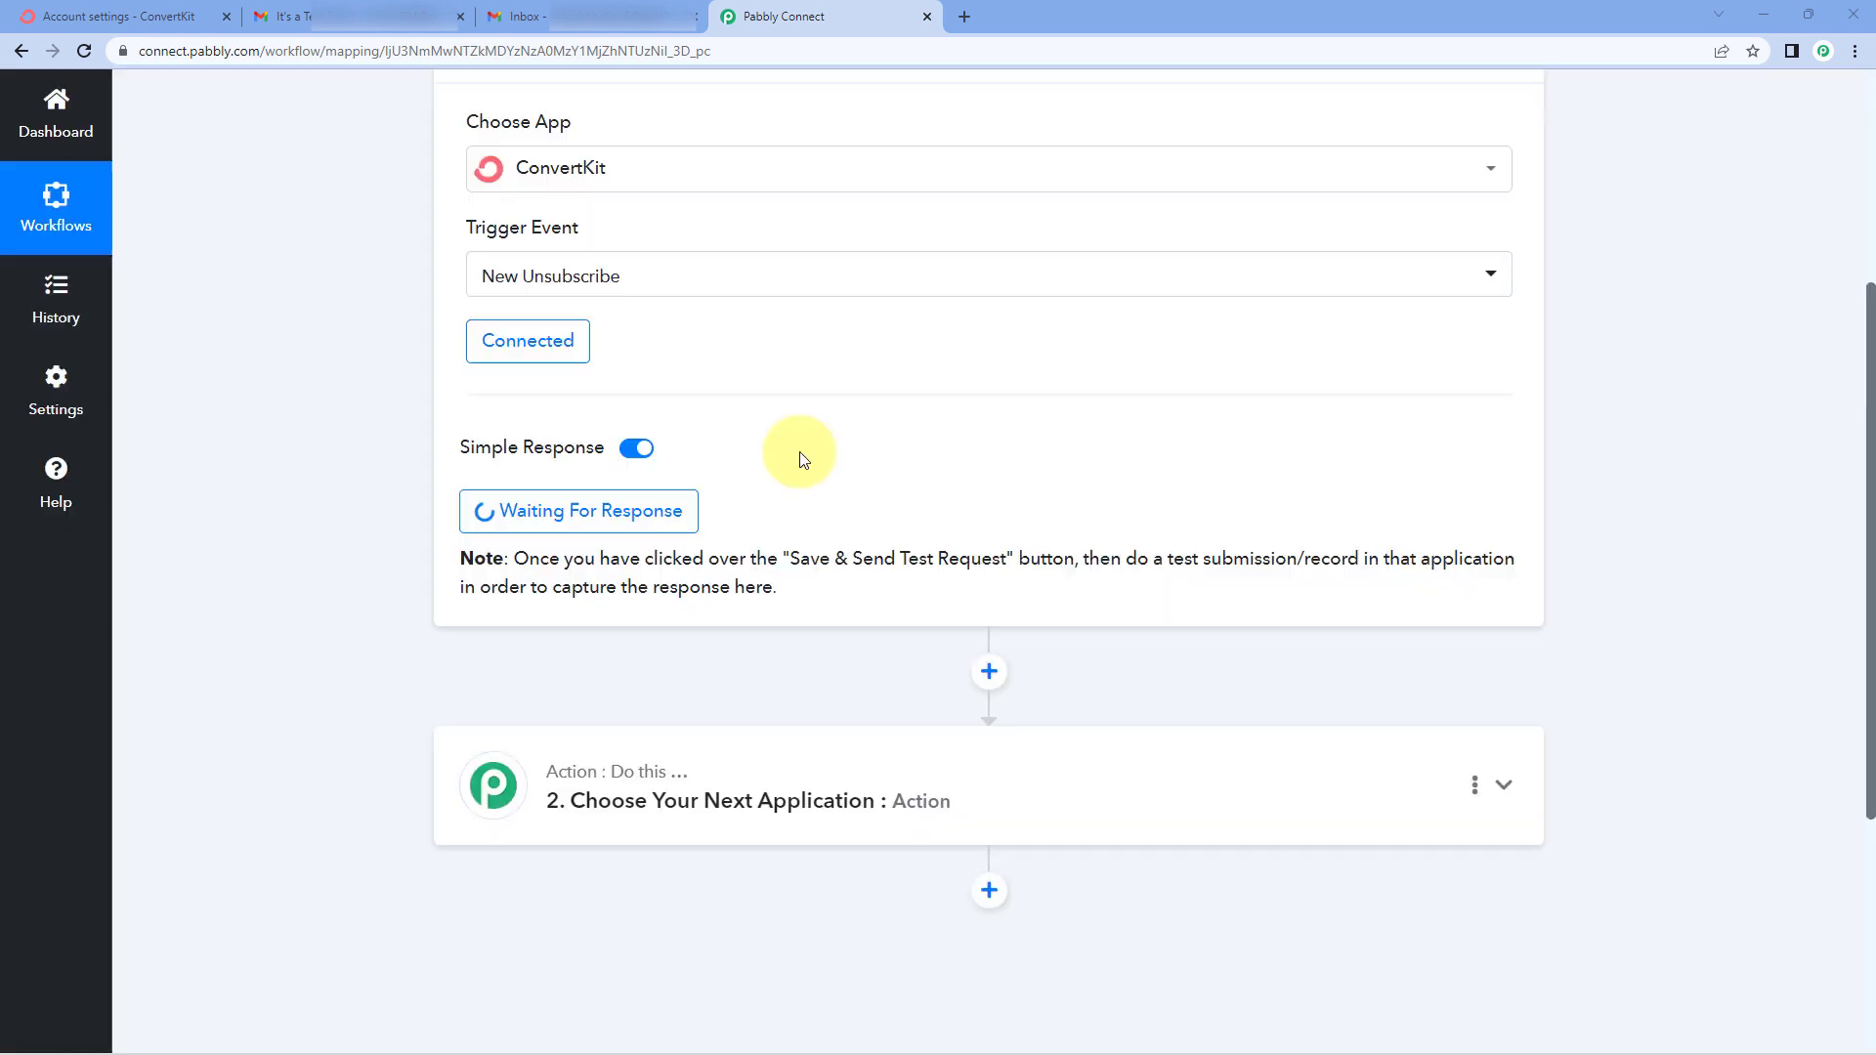
pyautogui.scroll(1, 830, 493)
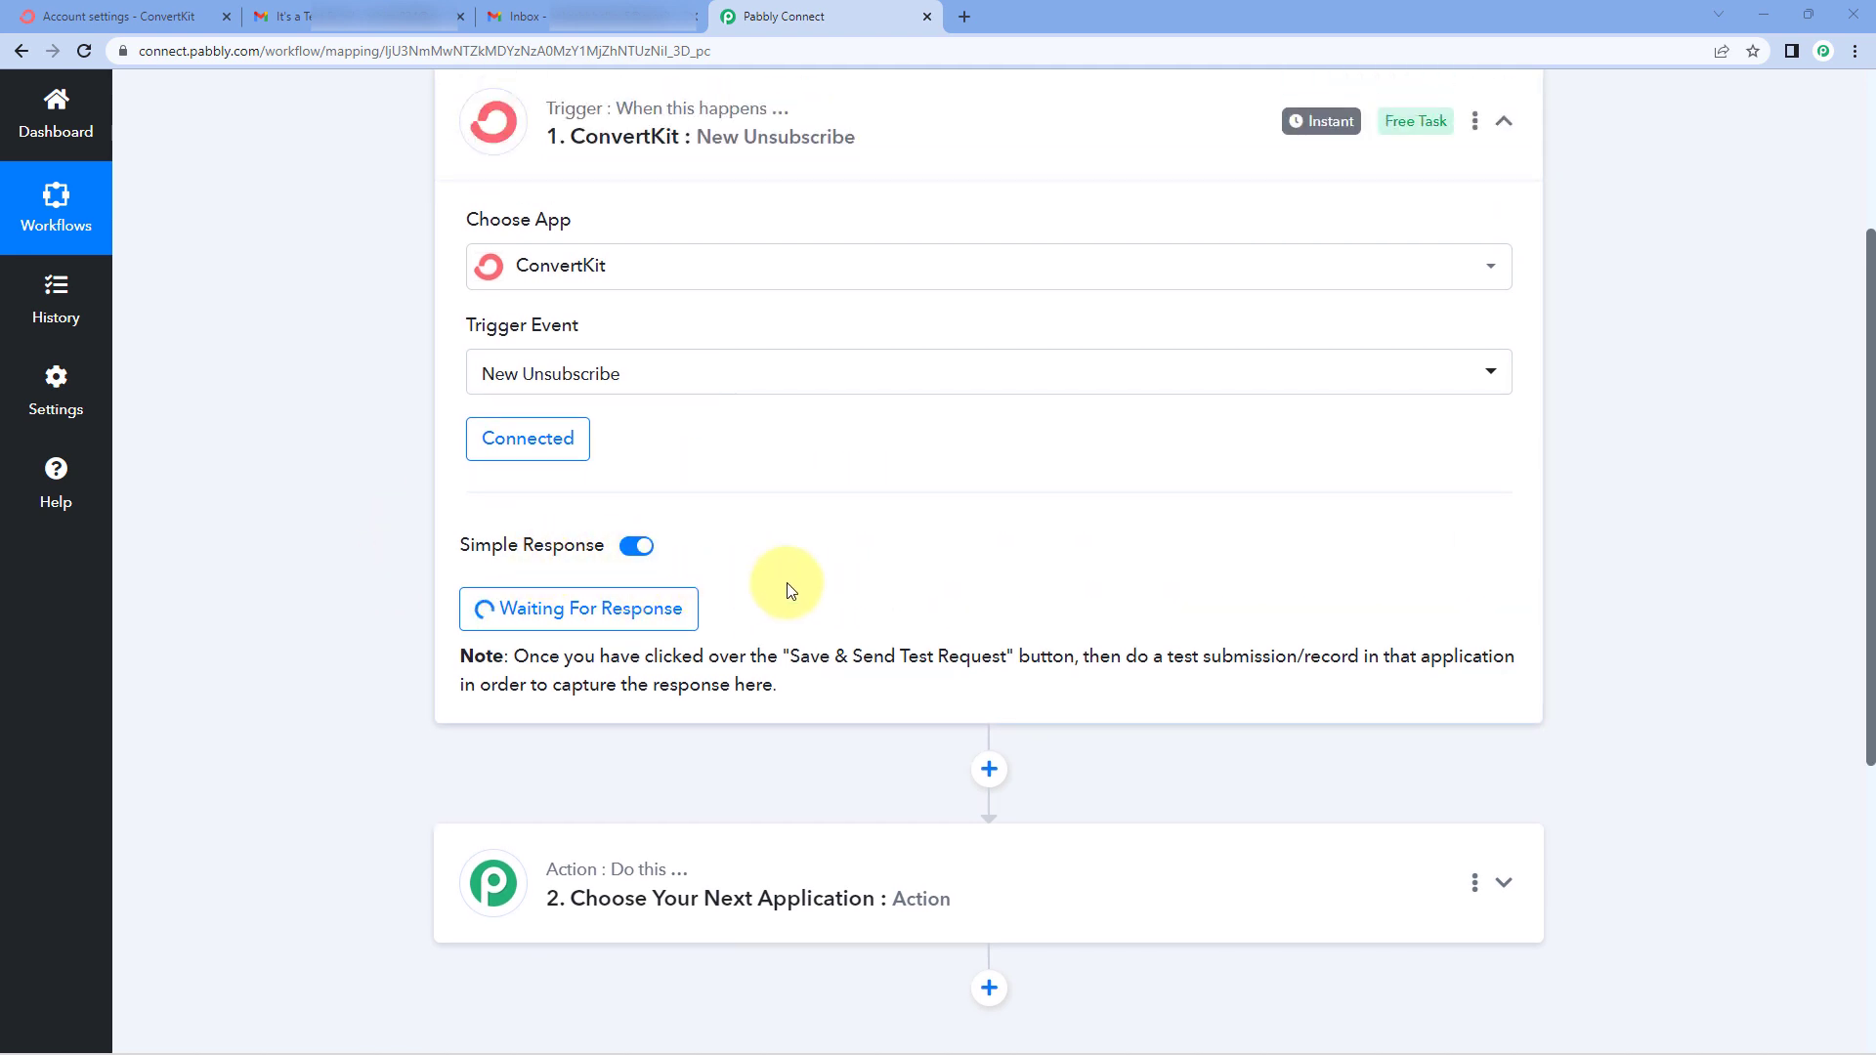
pyautogui.scroll(1, 840, 625)
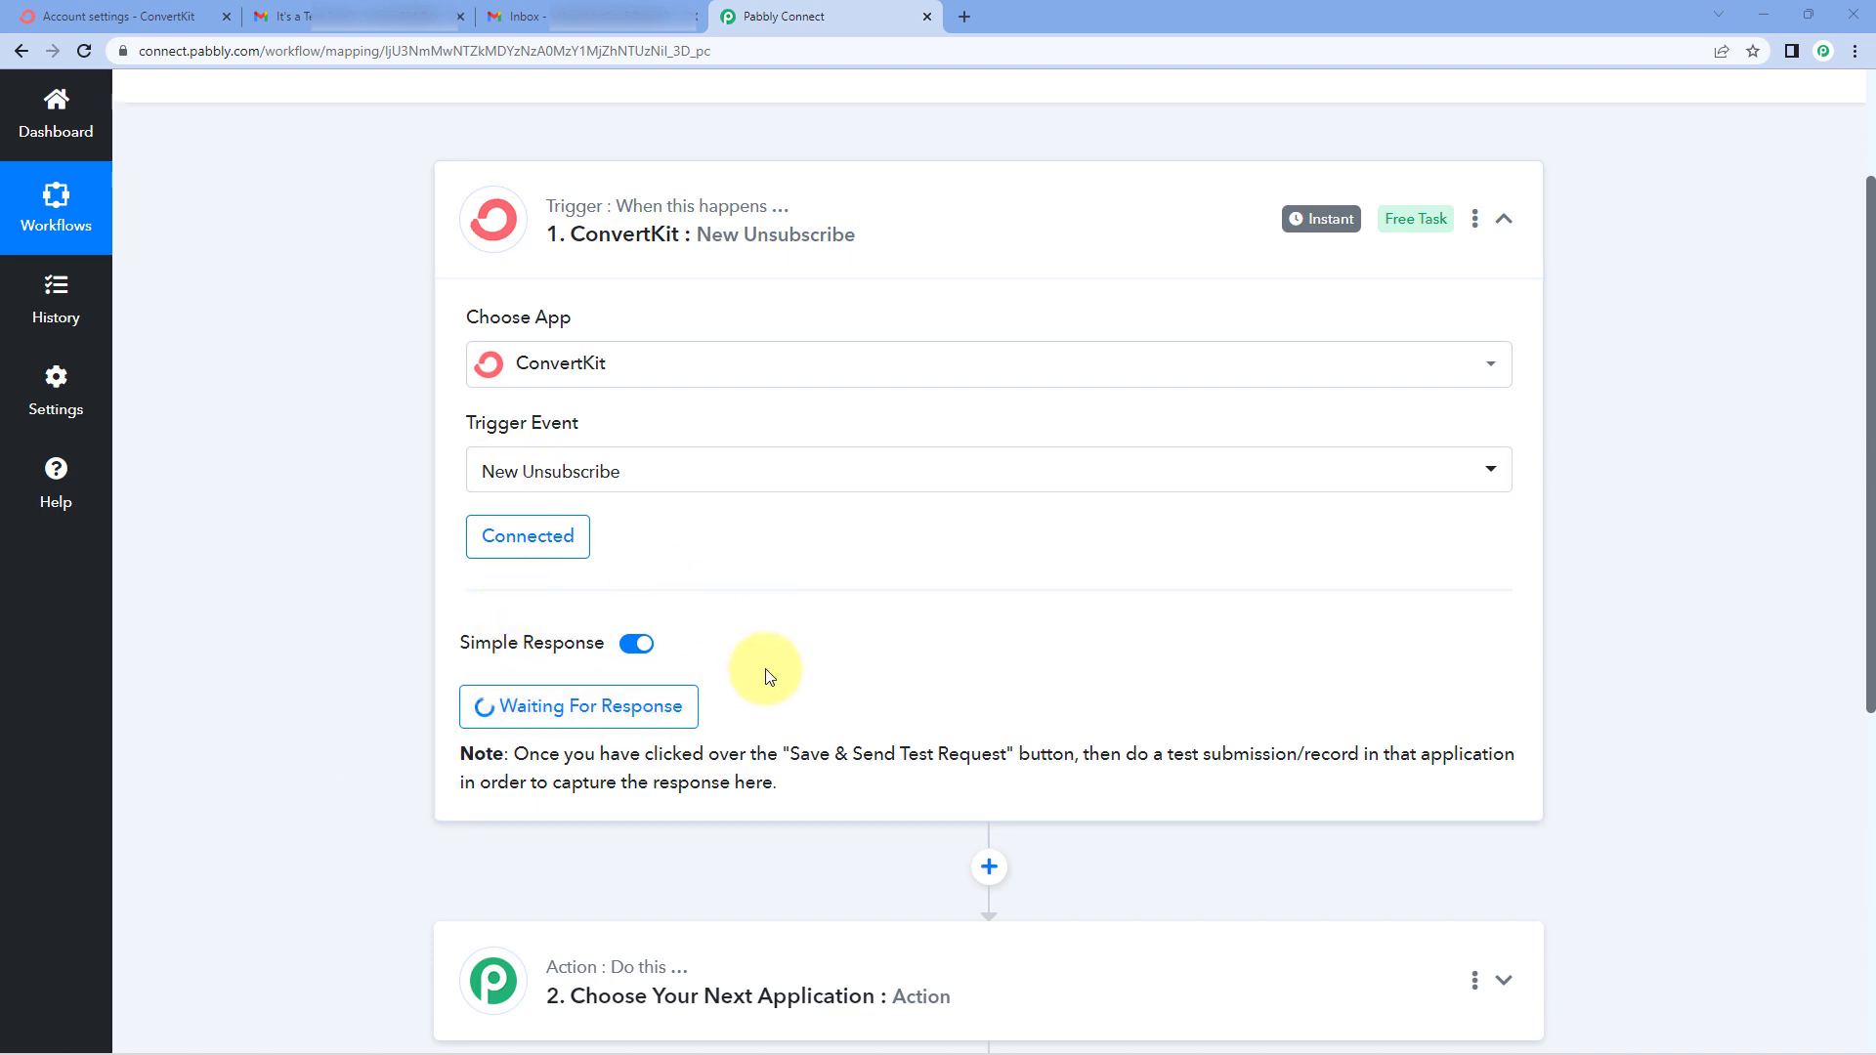
# Switch to the "It's a Test Email" newsletter in Gmail, follow its Unsubscribe link and confirm unsubscribing the test subscriber.
pyautogui.click(98, 16)
pyautogui.scroll(5, 494, 303)
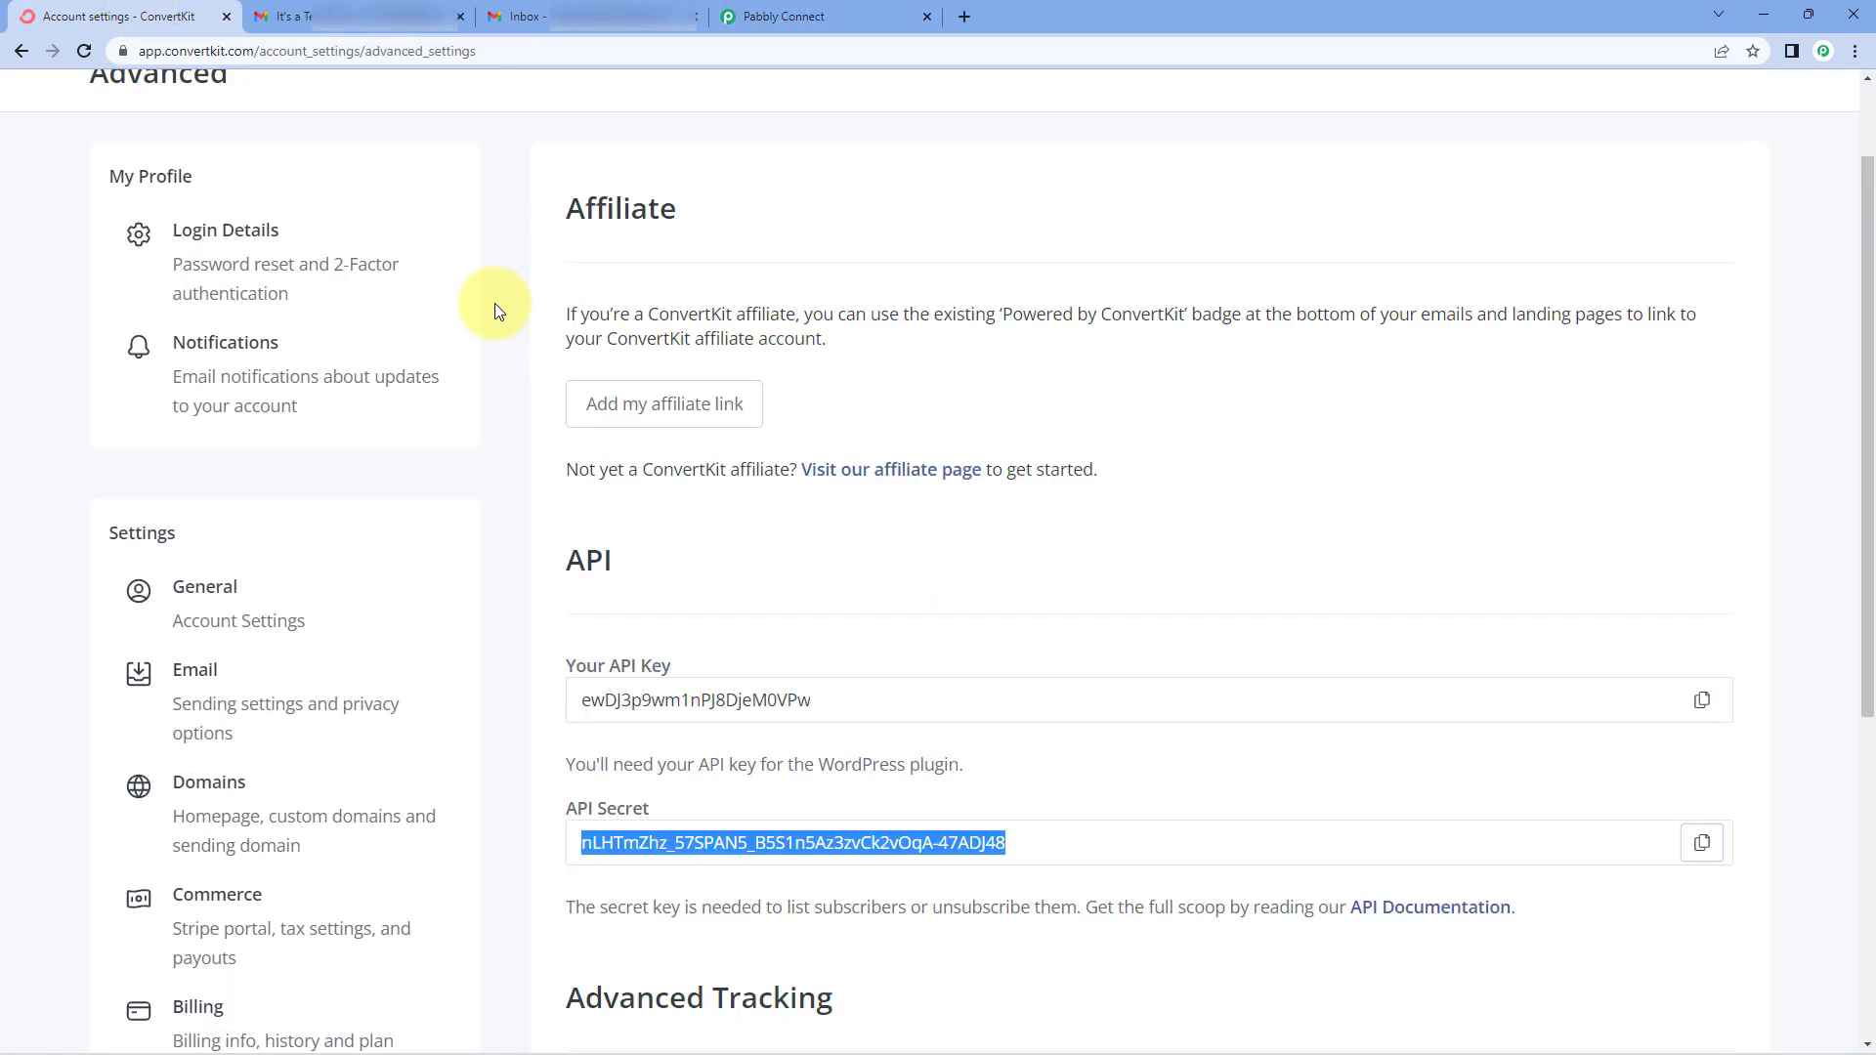
pyautogui.click(332, 16)
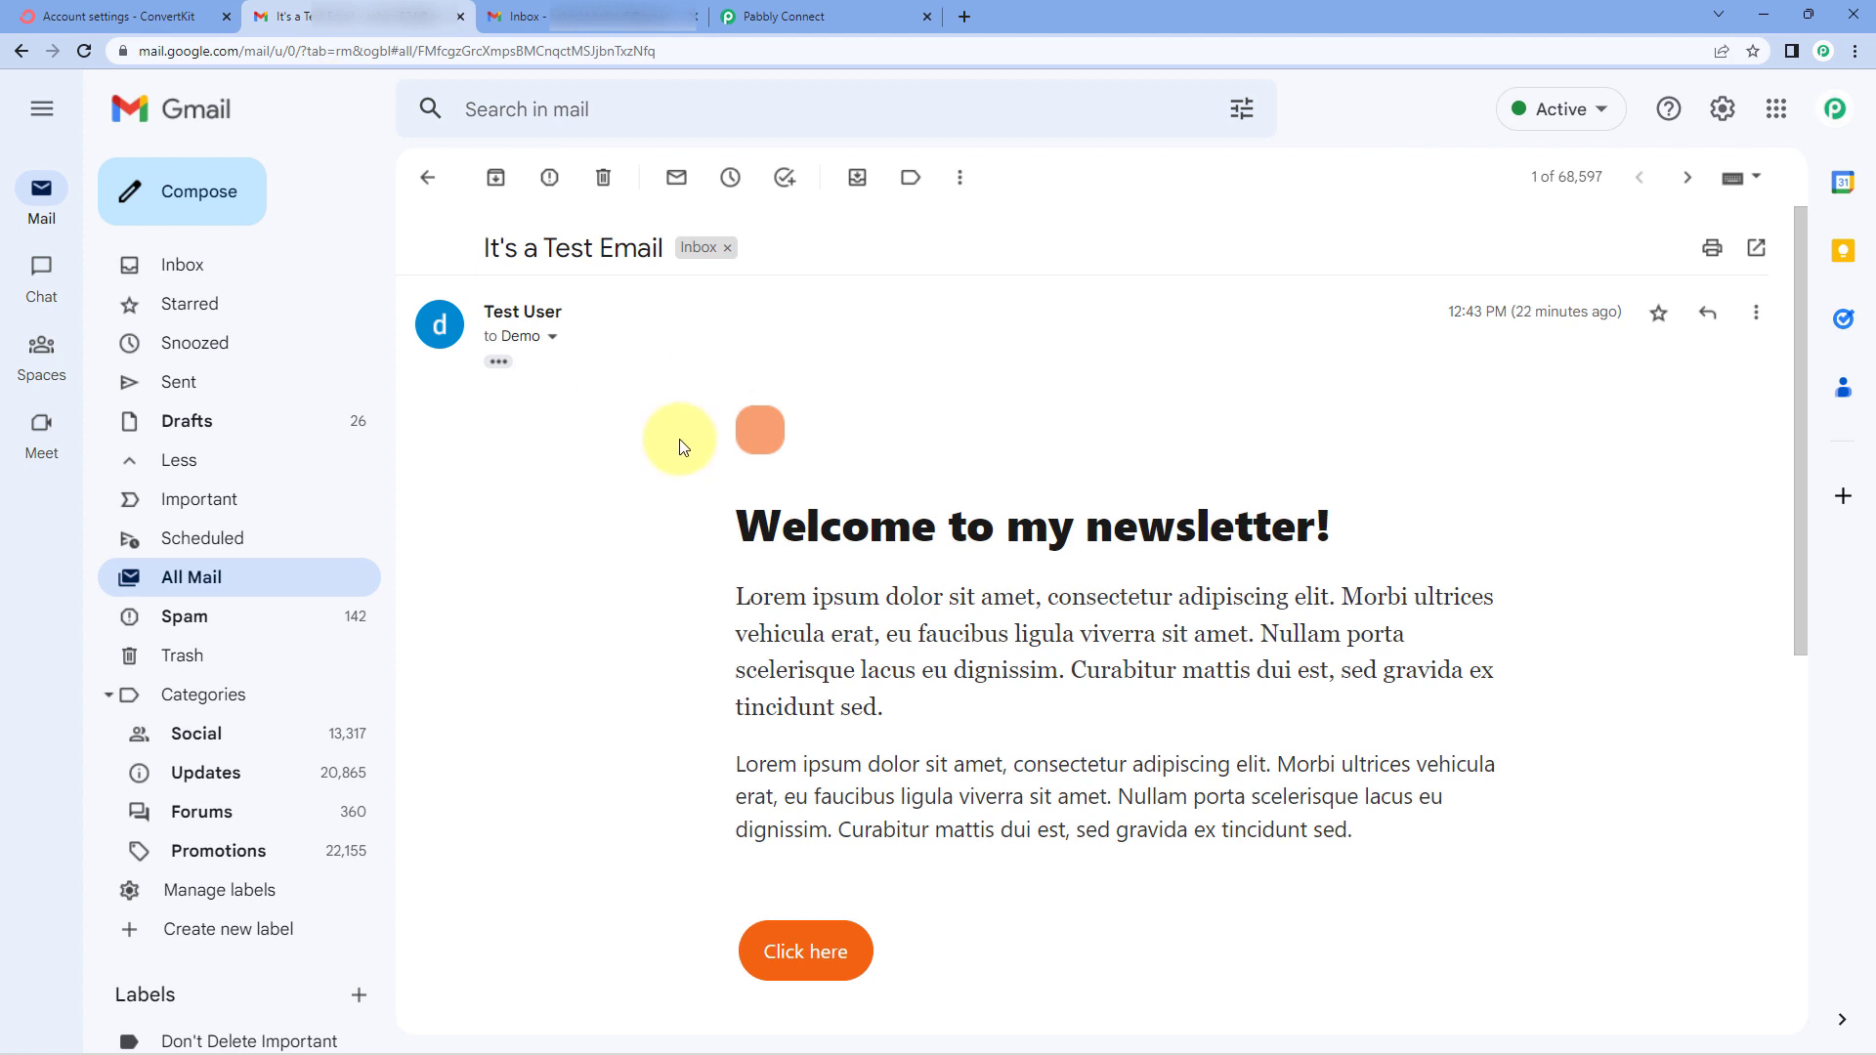
pyautogui.scroll(-7, 672, 436)
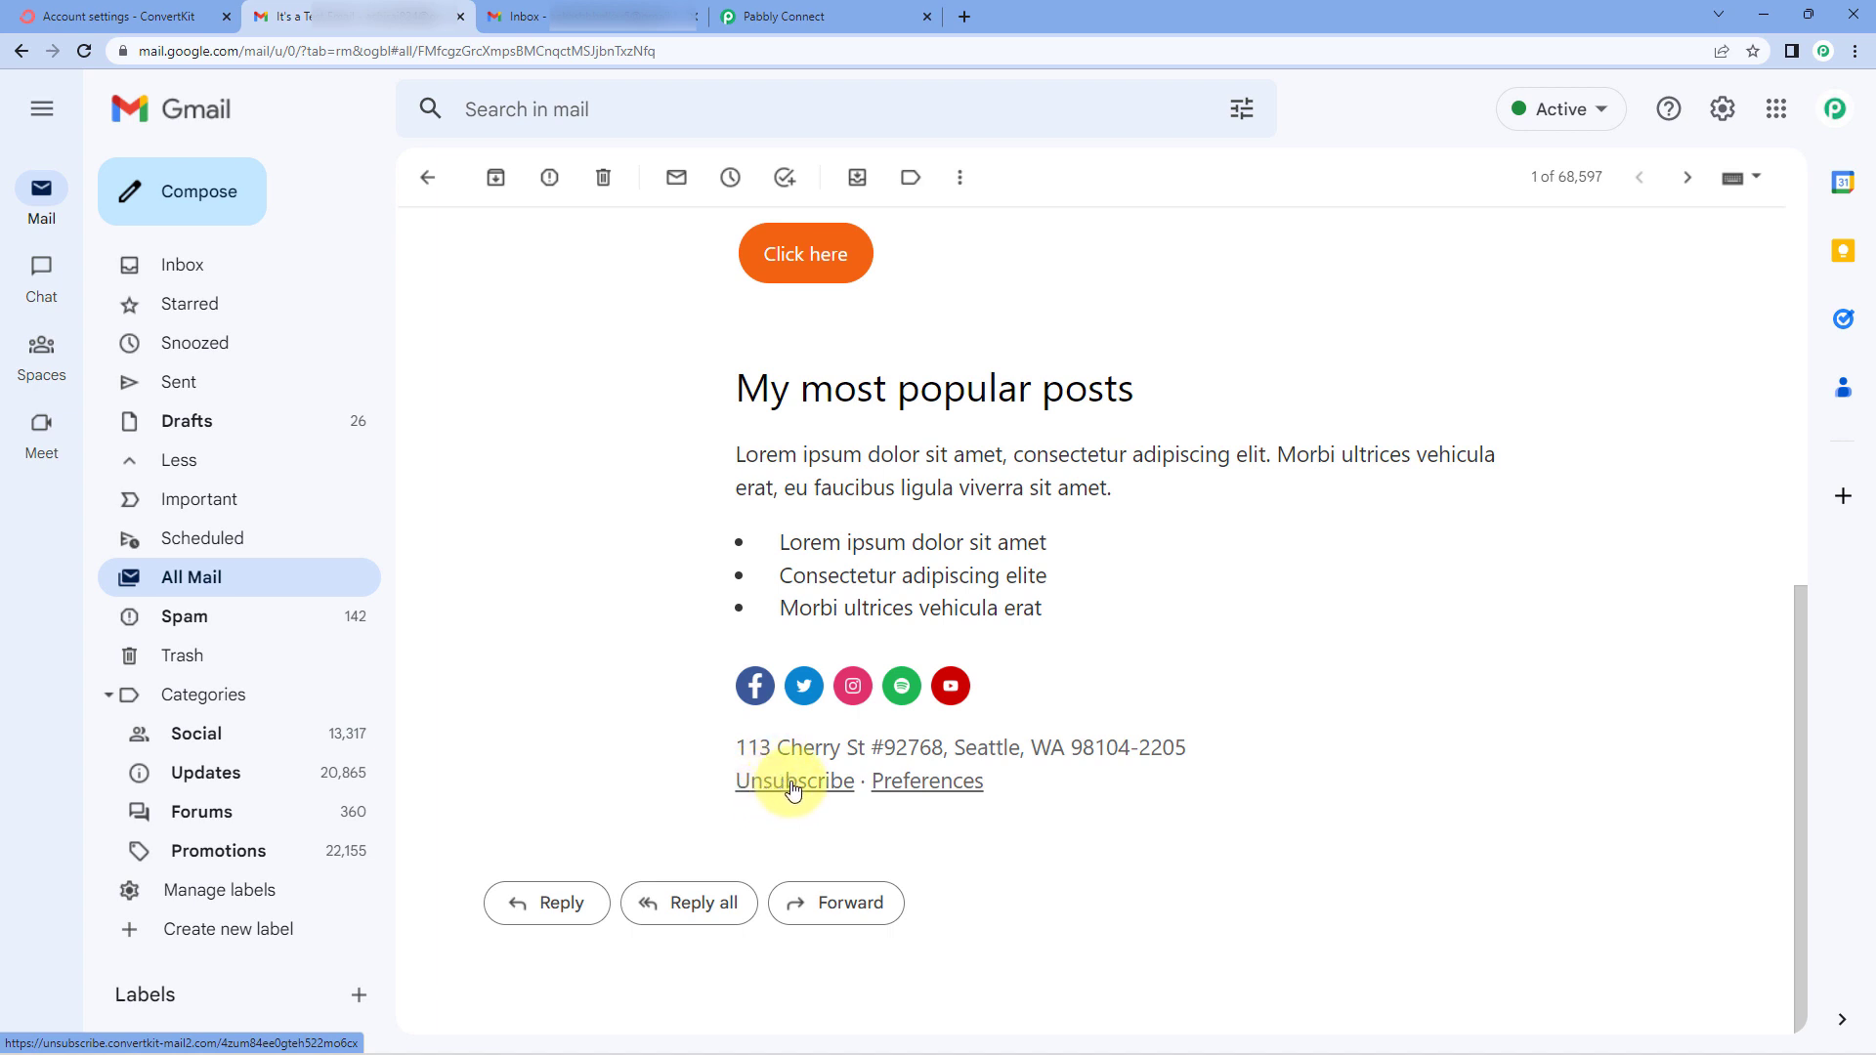
pyautogui.click(792, 789)
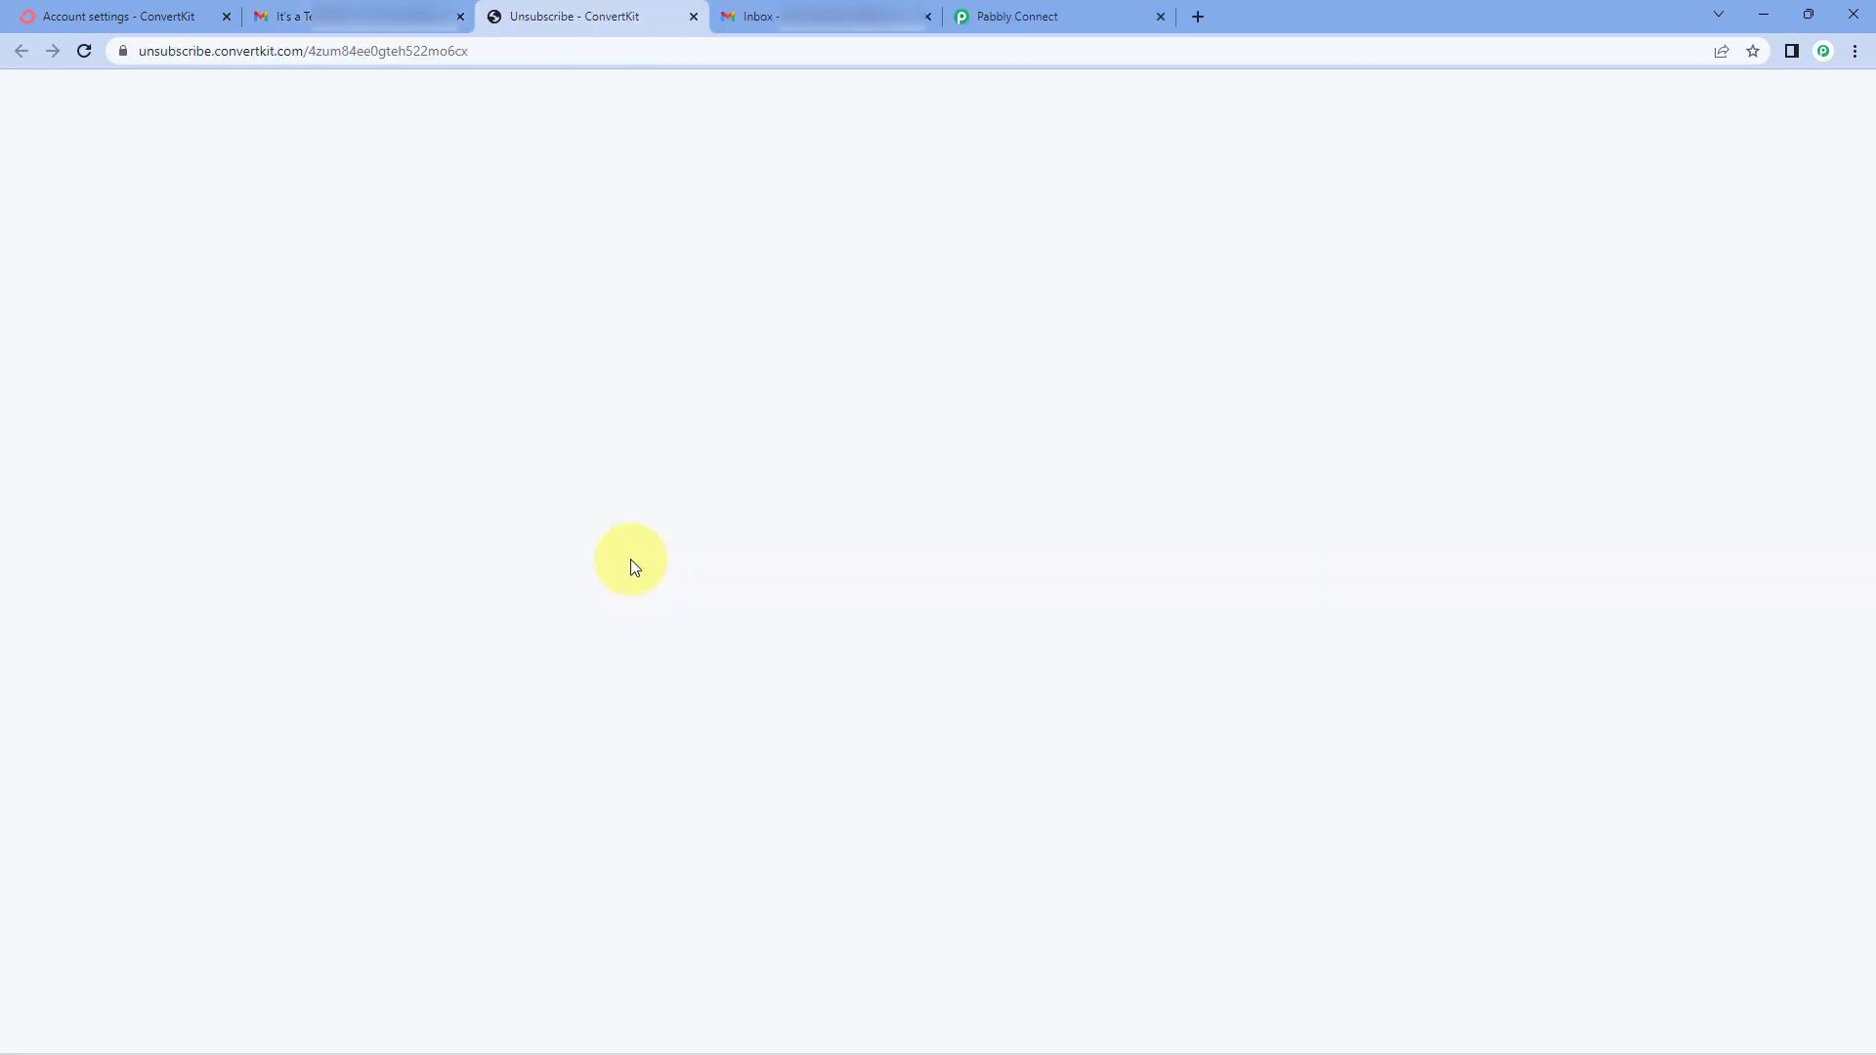
pyautogui.click(713, 350)
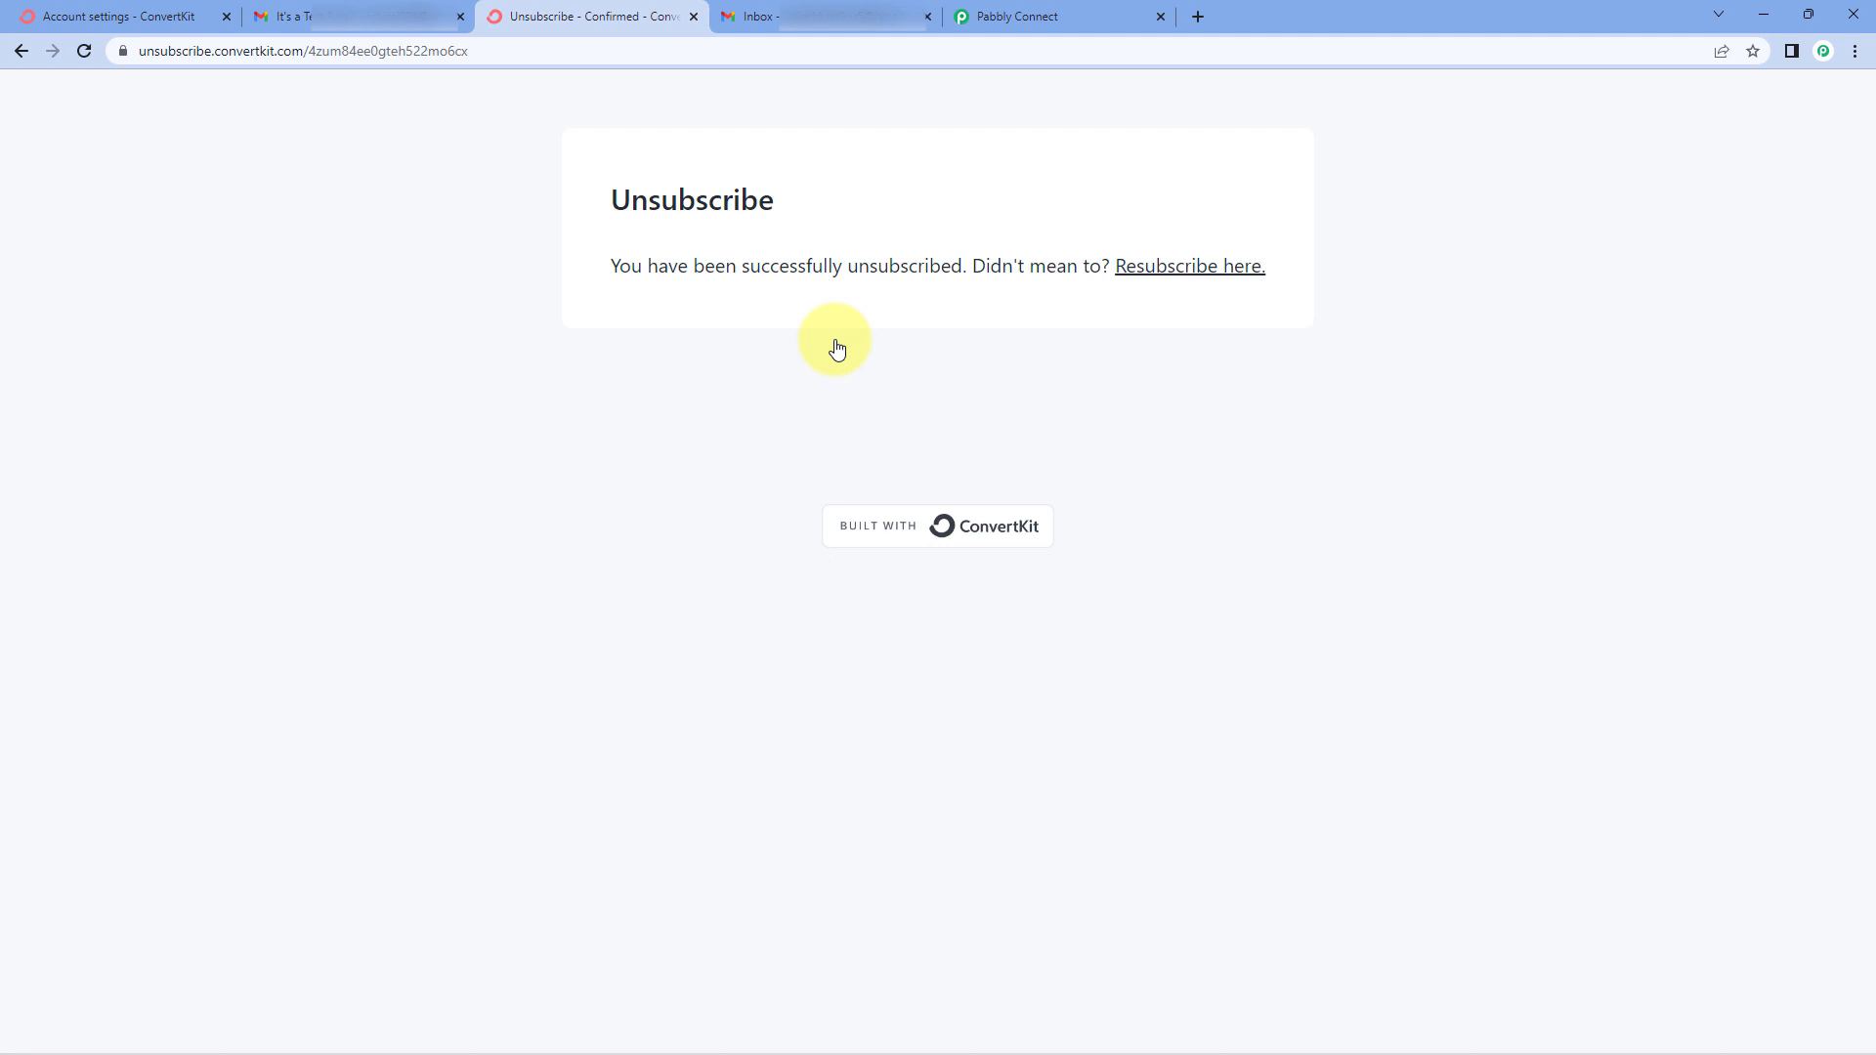
# Return to Pabbly Connect and review the subscriber state, ID, first name, email address and creation date in the trigger's captured response.
pyautogui.click(1041, 12)
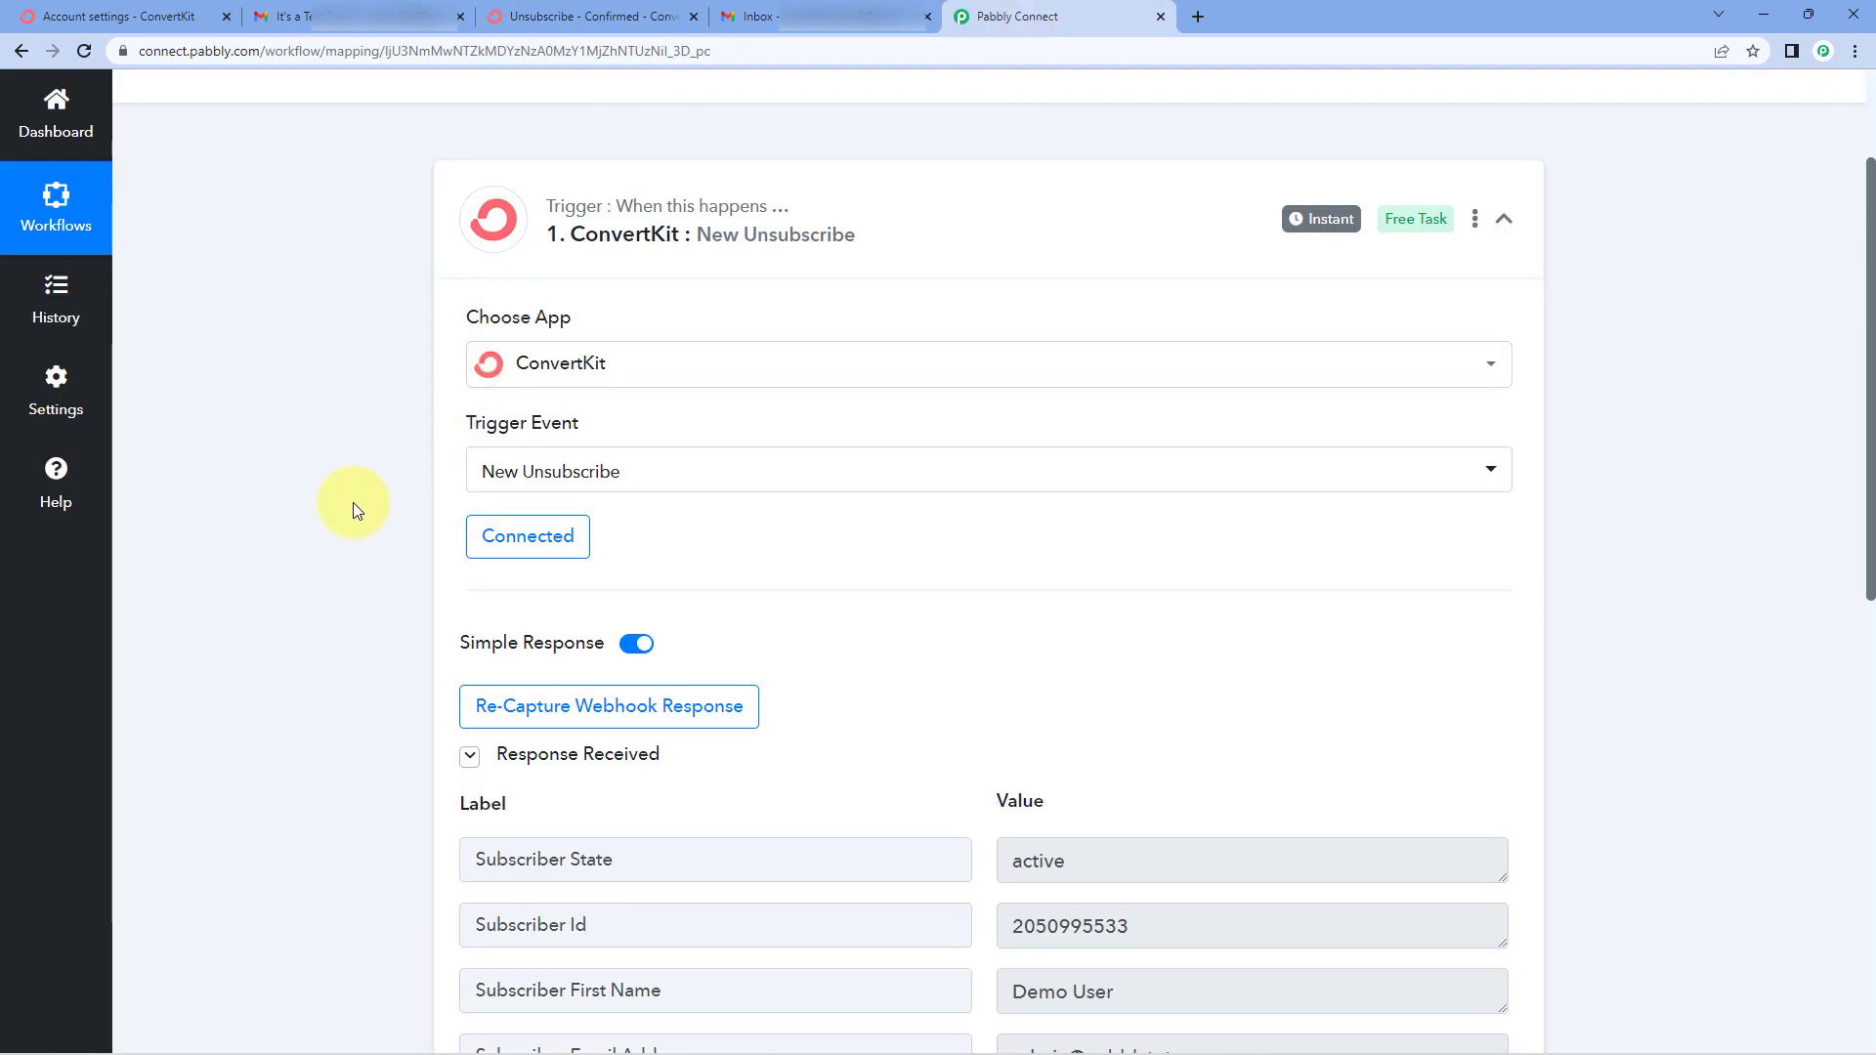
pyautogui.click(584, 14)
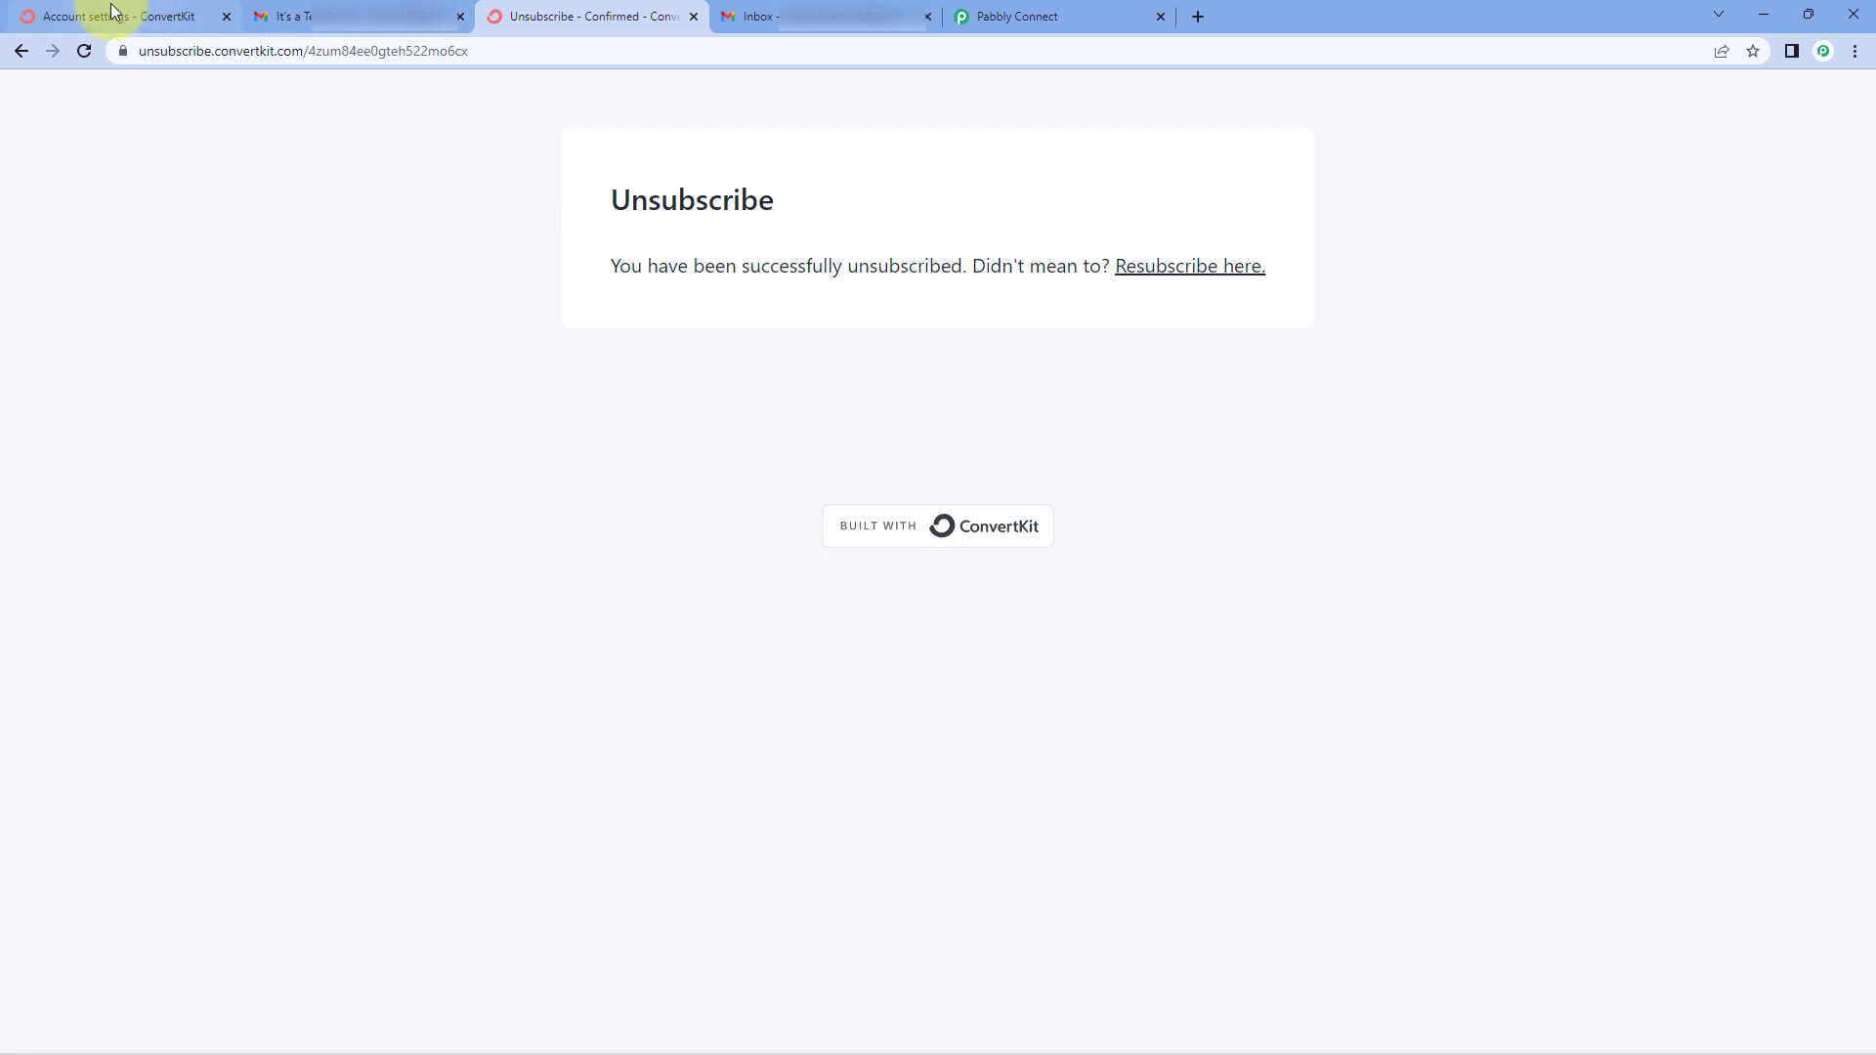
pyautogui.click(1076, 8)
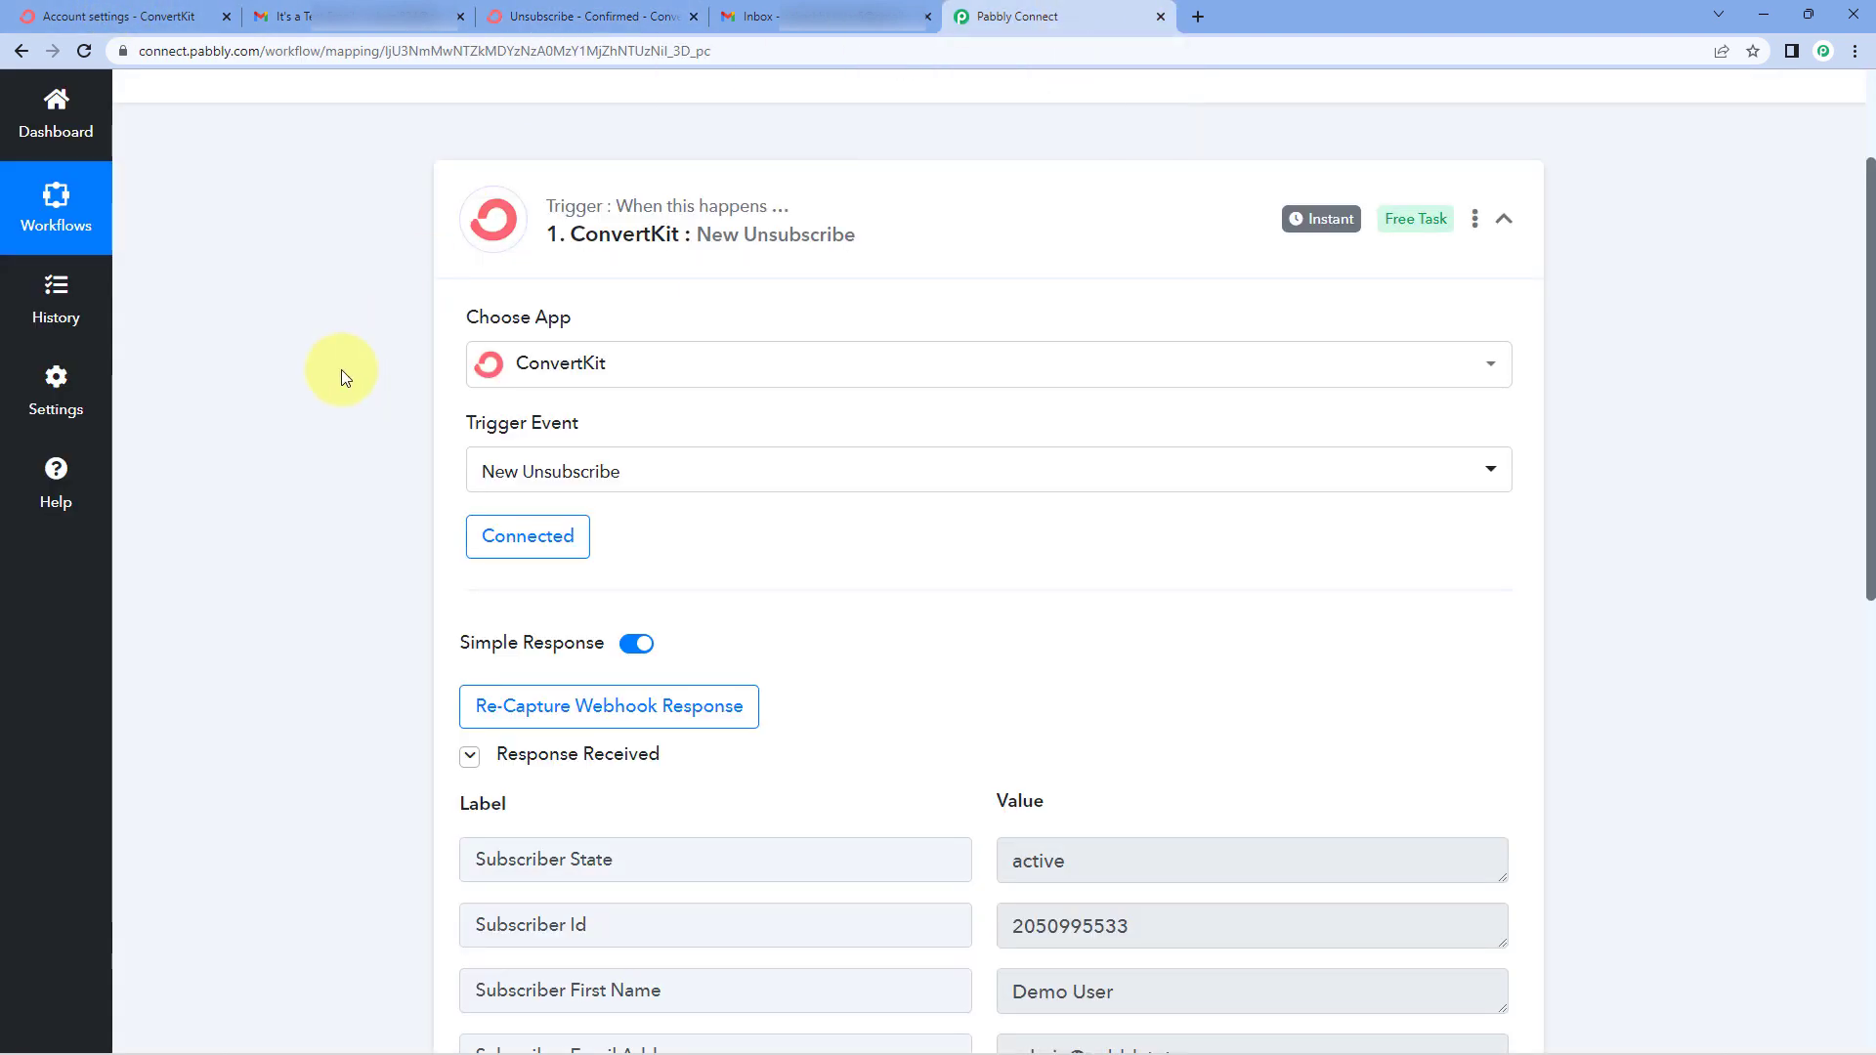
pyautogui.scroll(-4, 354, 367)
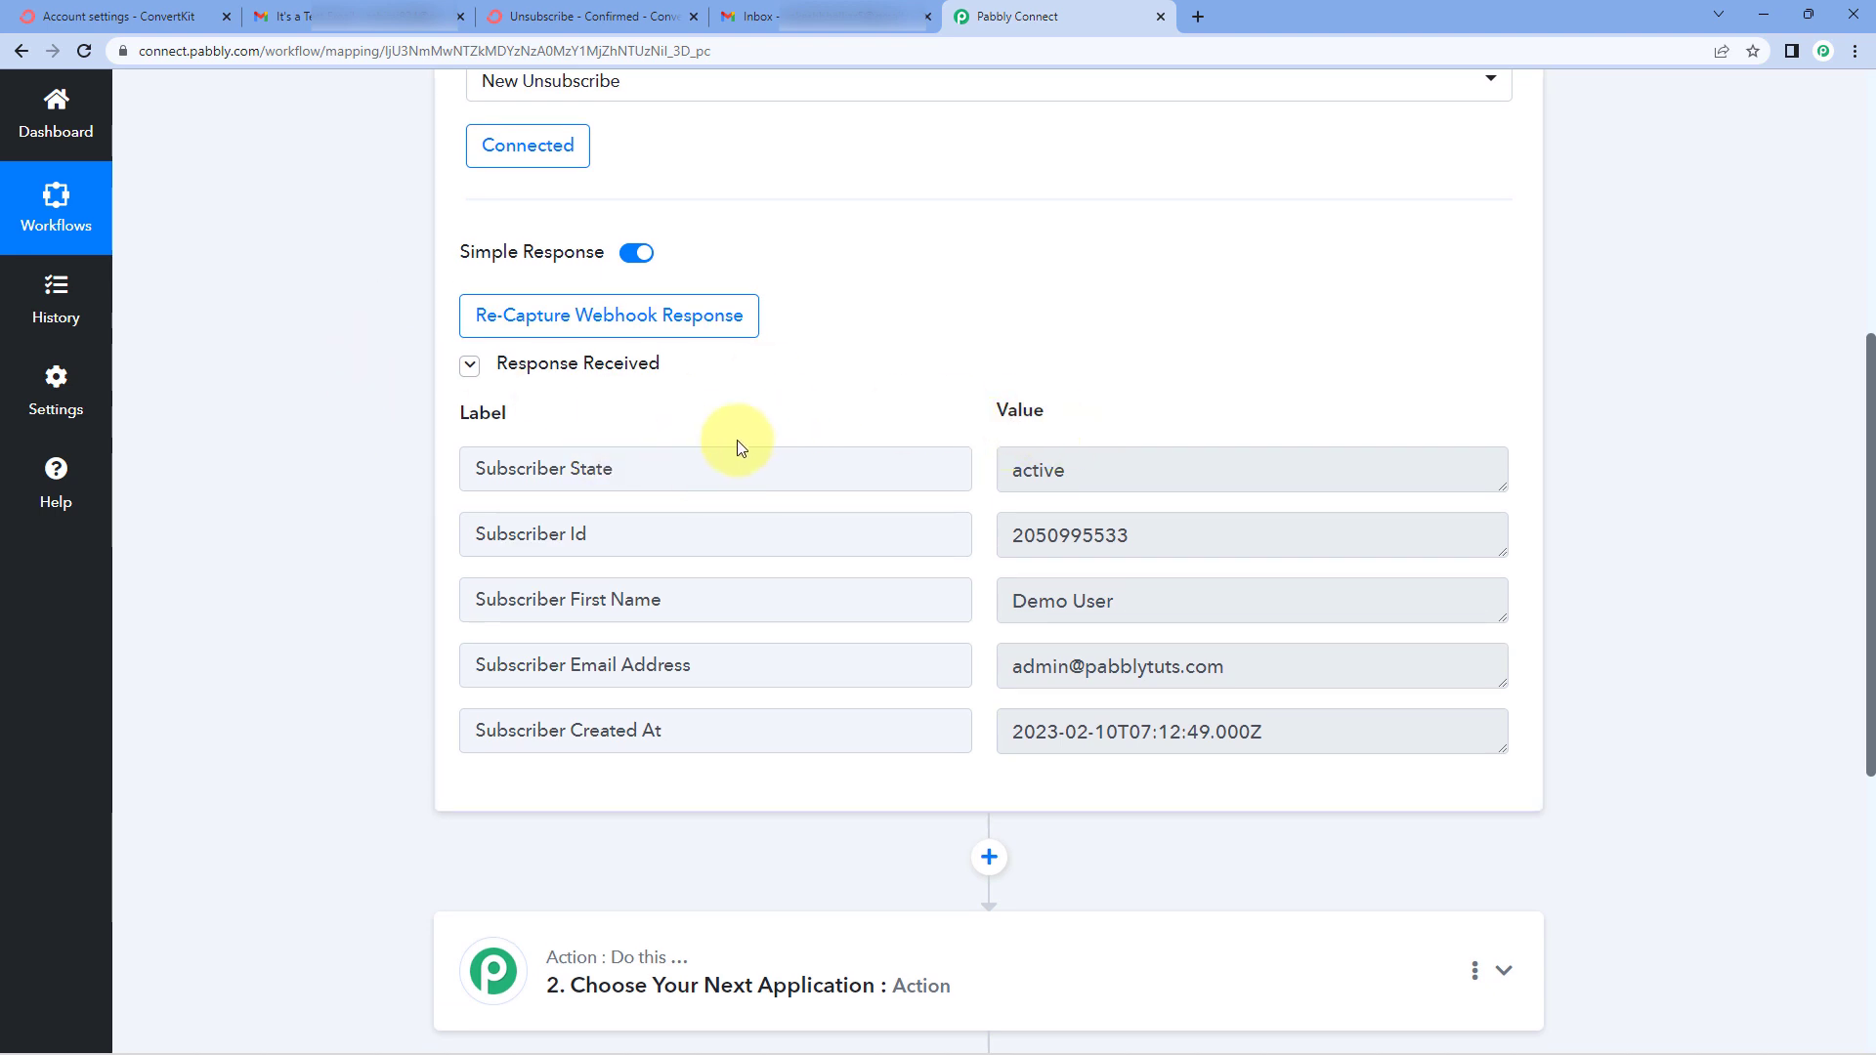
pyautogui.moveTo(1133, 470); pyautogui.dragTo(888, 475)
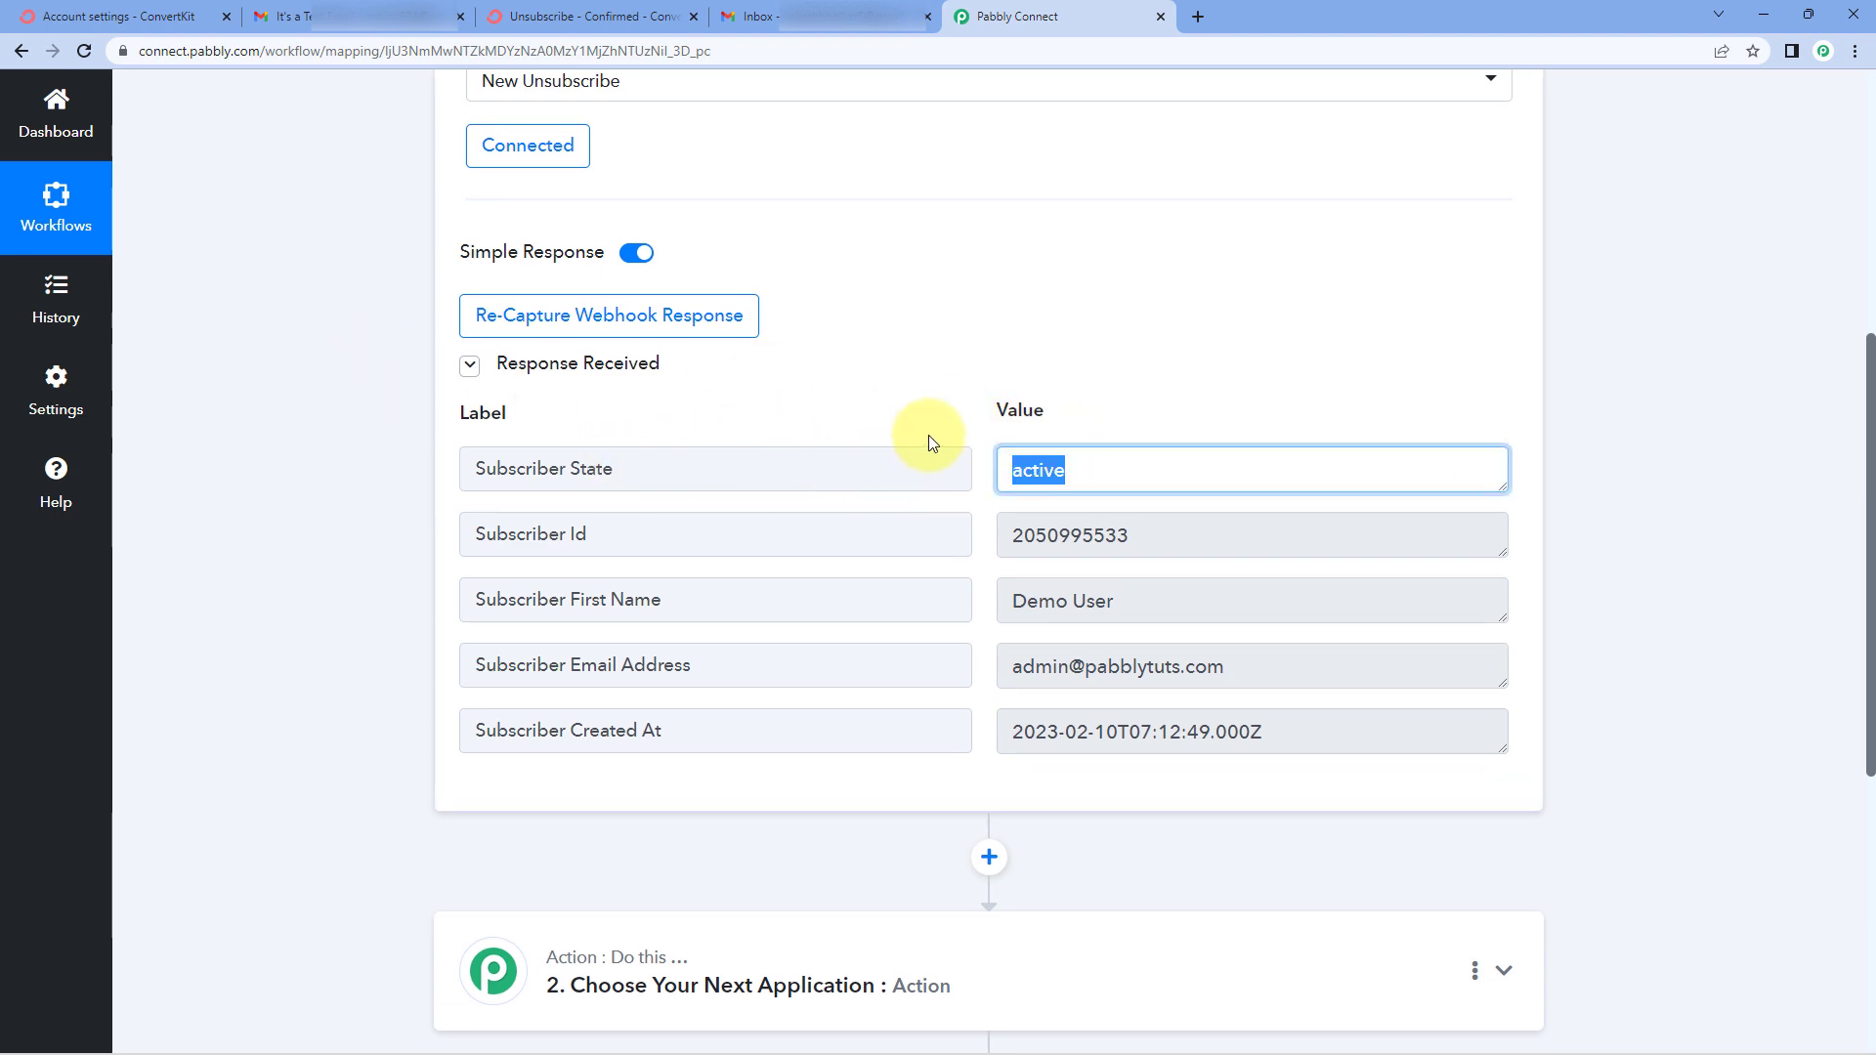
pyautogui.click(955, 433)
pyautogui.moveTo(1100, 523); pyautogui.dragTo(971, 502)
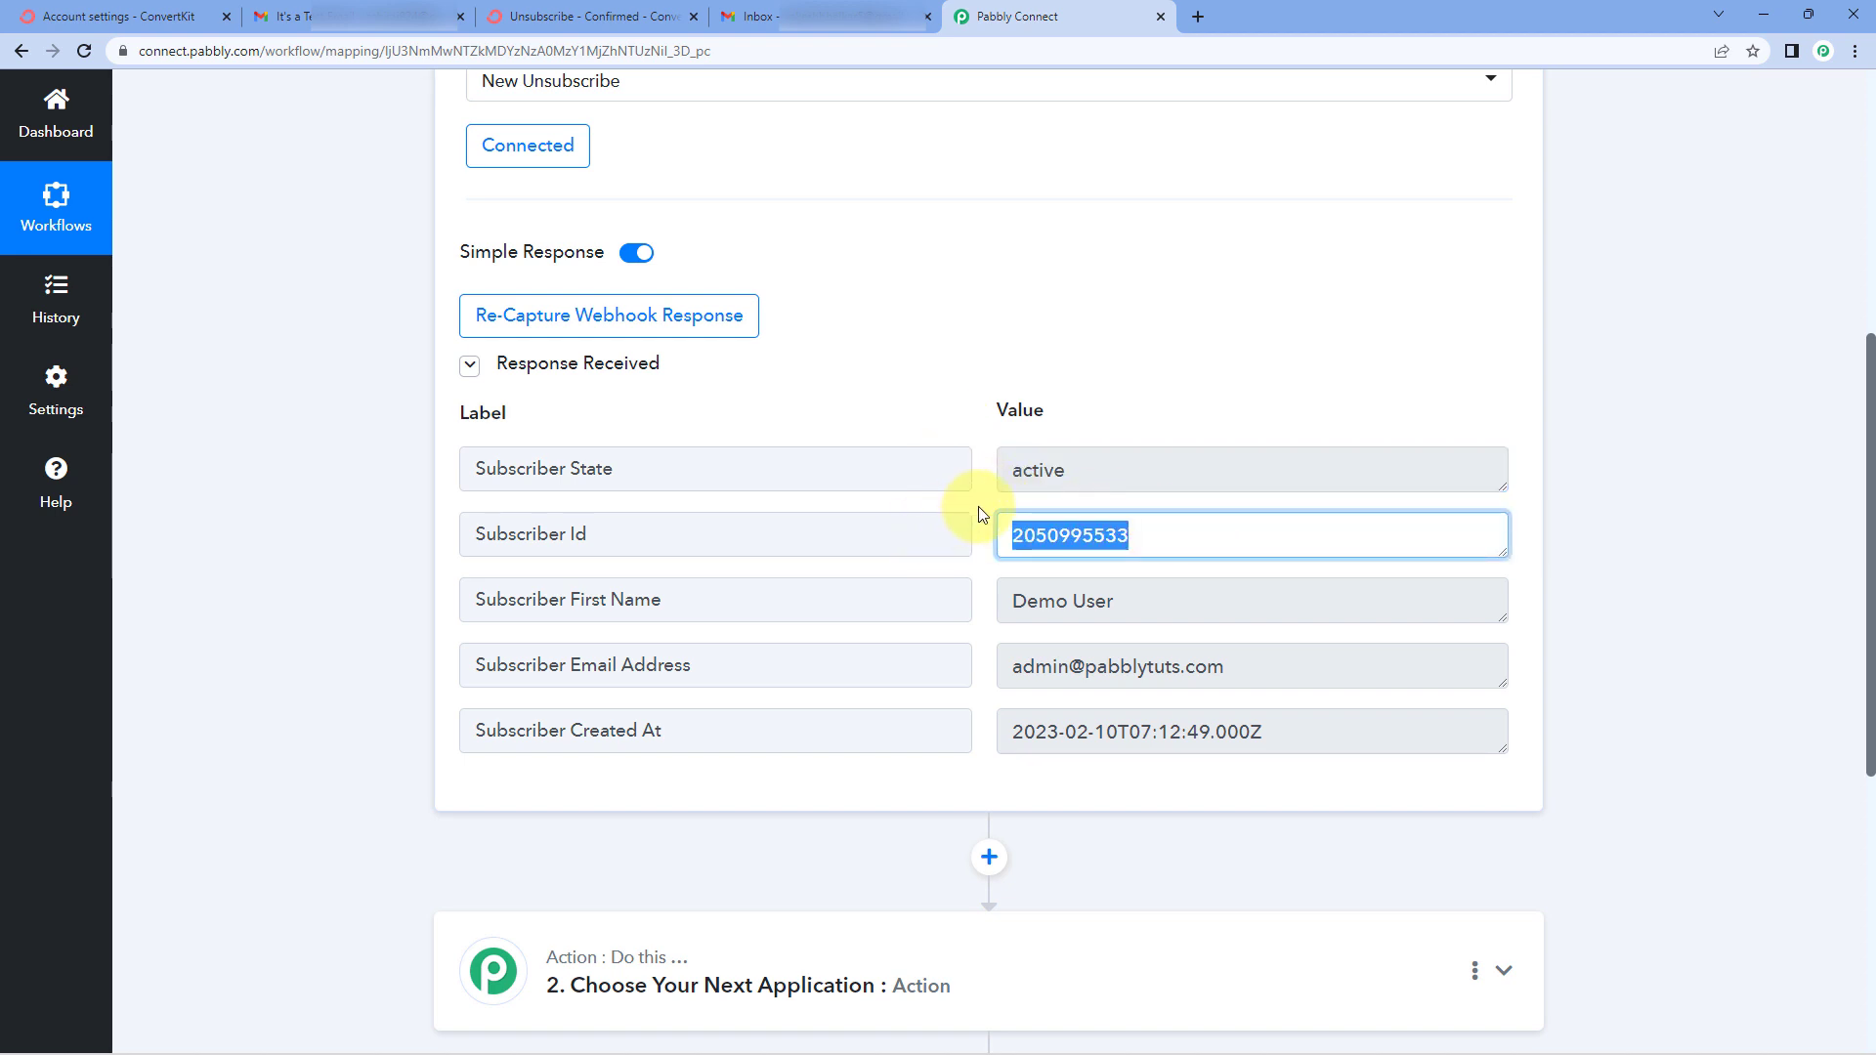
pyautogui.click(977, 508)
pyautogui.moveTo(1186, 592); pyautogui.dragTo(904, 568)
pyautogui.moveTo(1241, 662); pyautogui.dragTo(963, 658)
pyautogui.click(1002, 711)
pyautogui.moveTo(1265, 733); pyautogui.dragTo(1035, 733)
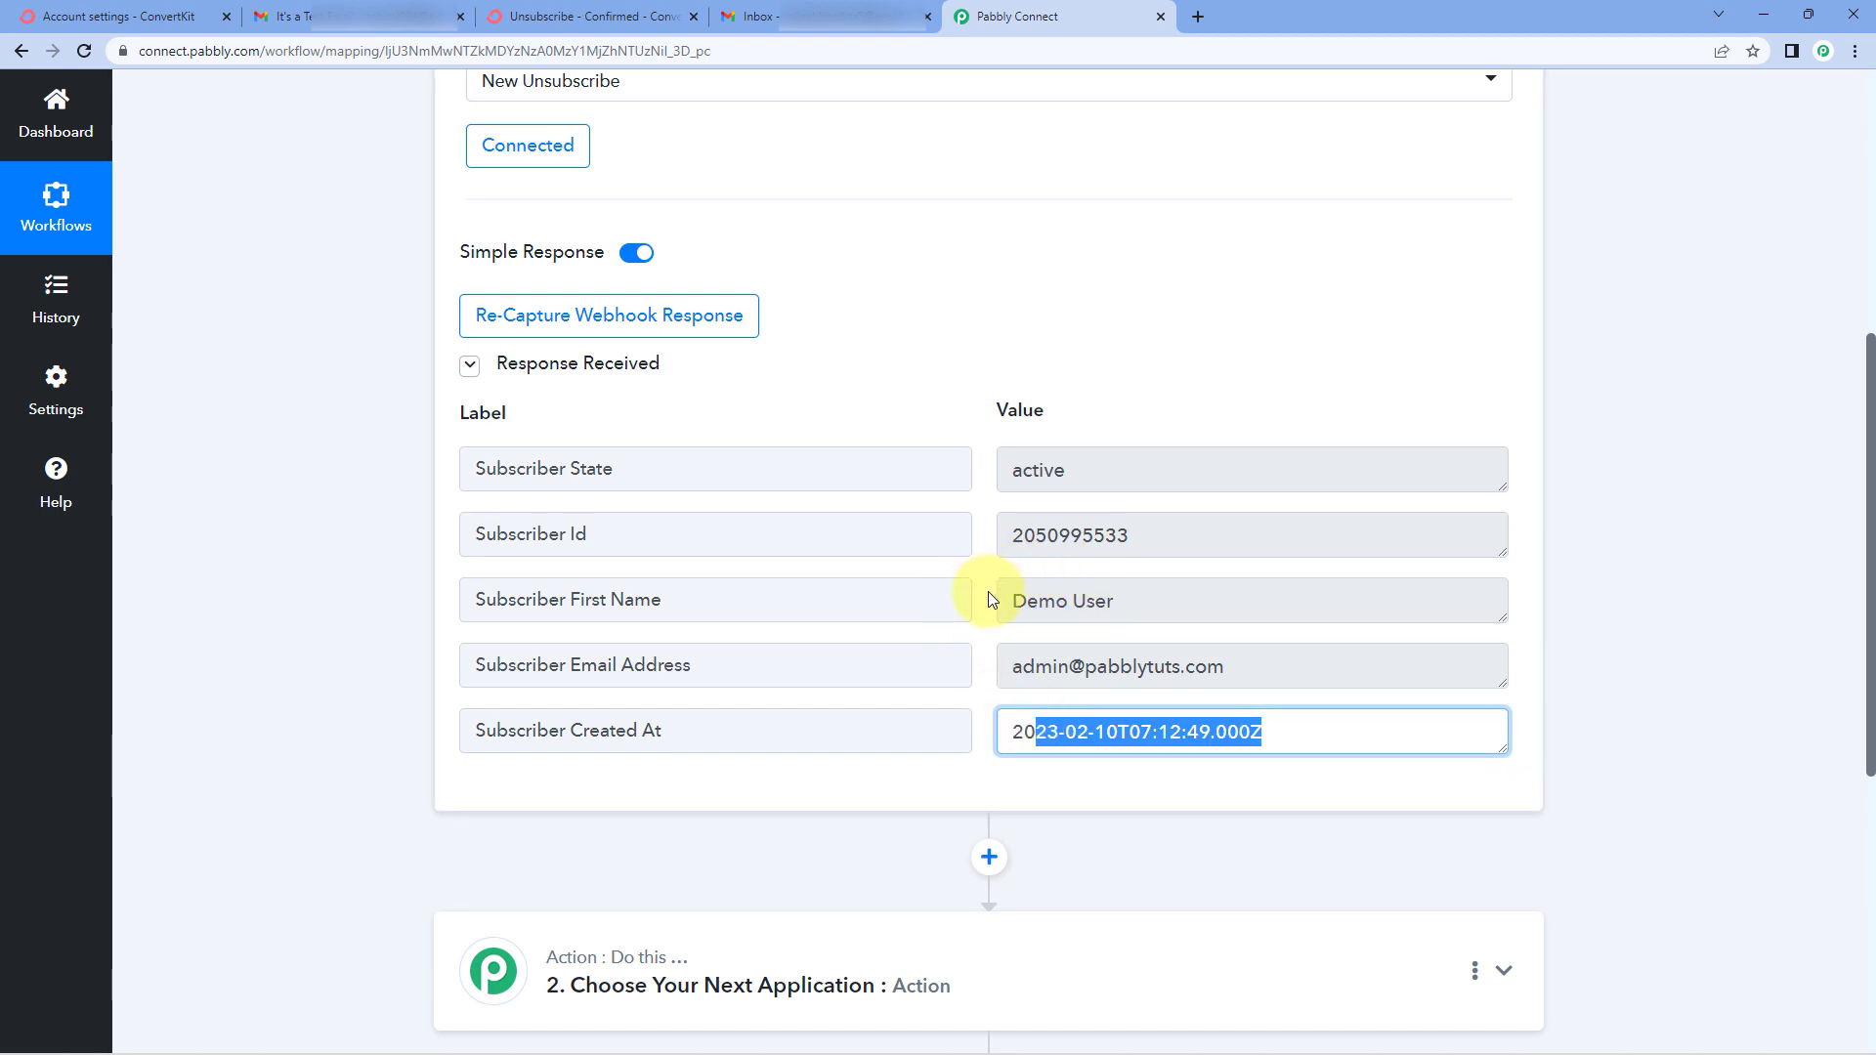
pyautogui.click(989, 598)
# Choose Gmail as the app for the workflow's action step and set its Action Event to Send Email.
pyautogui.scroll(-1, 988, 590)
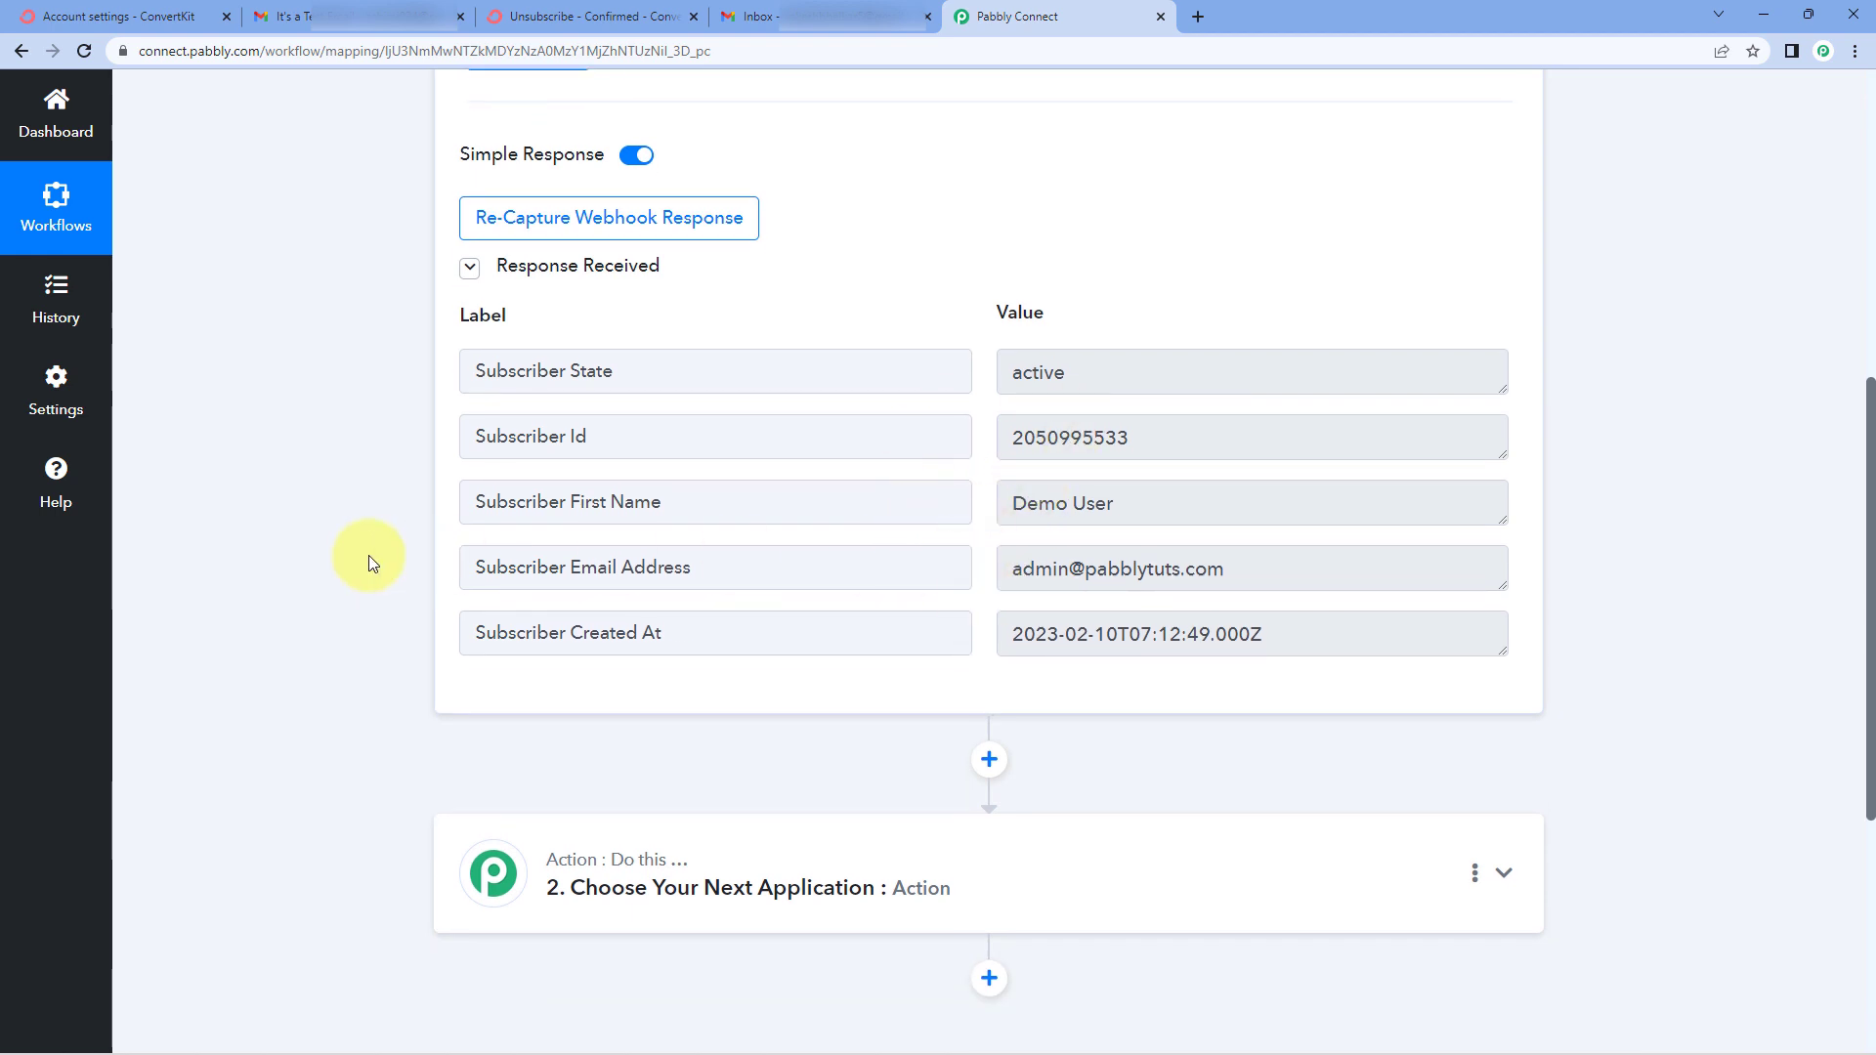
pyautogui.scroll(-5, 371, 551)
pyautogui.click(688, 375)
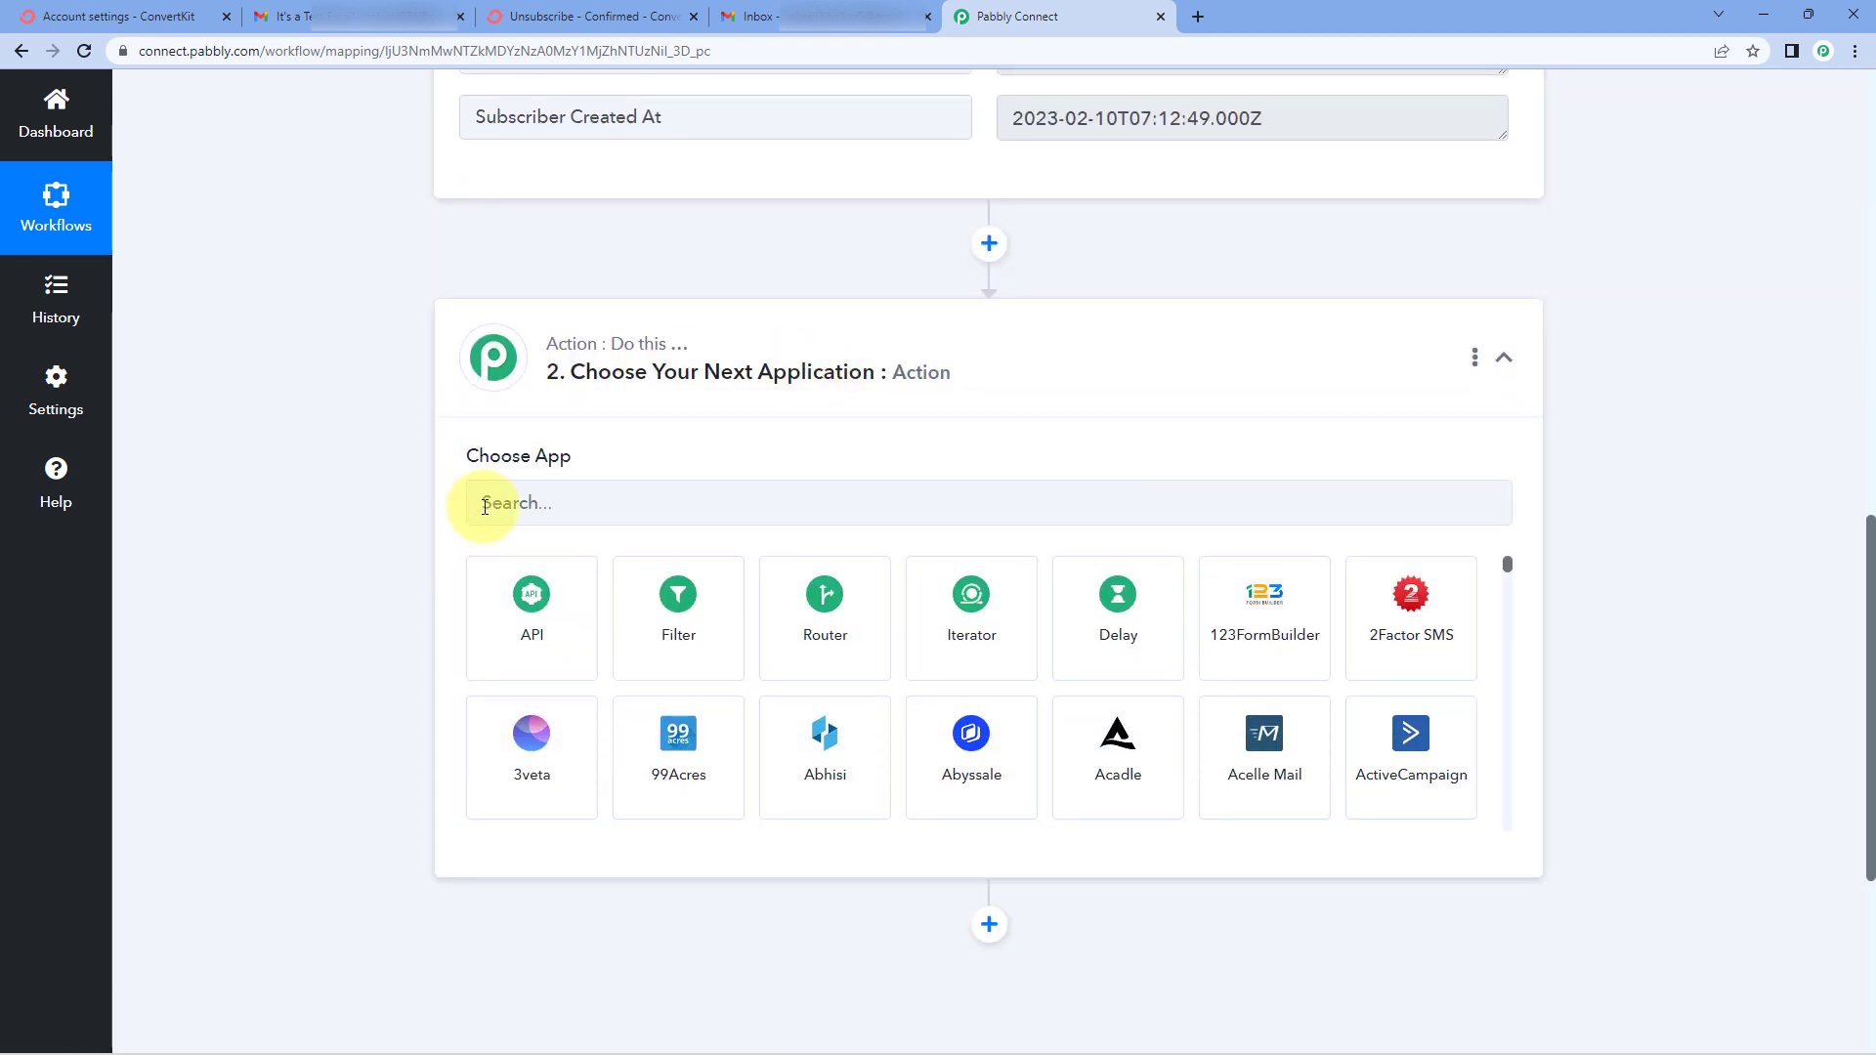
pyautogui.click(538, 505)
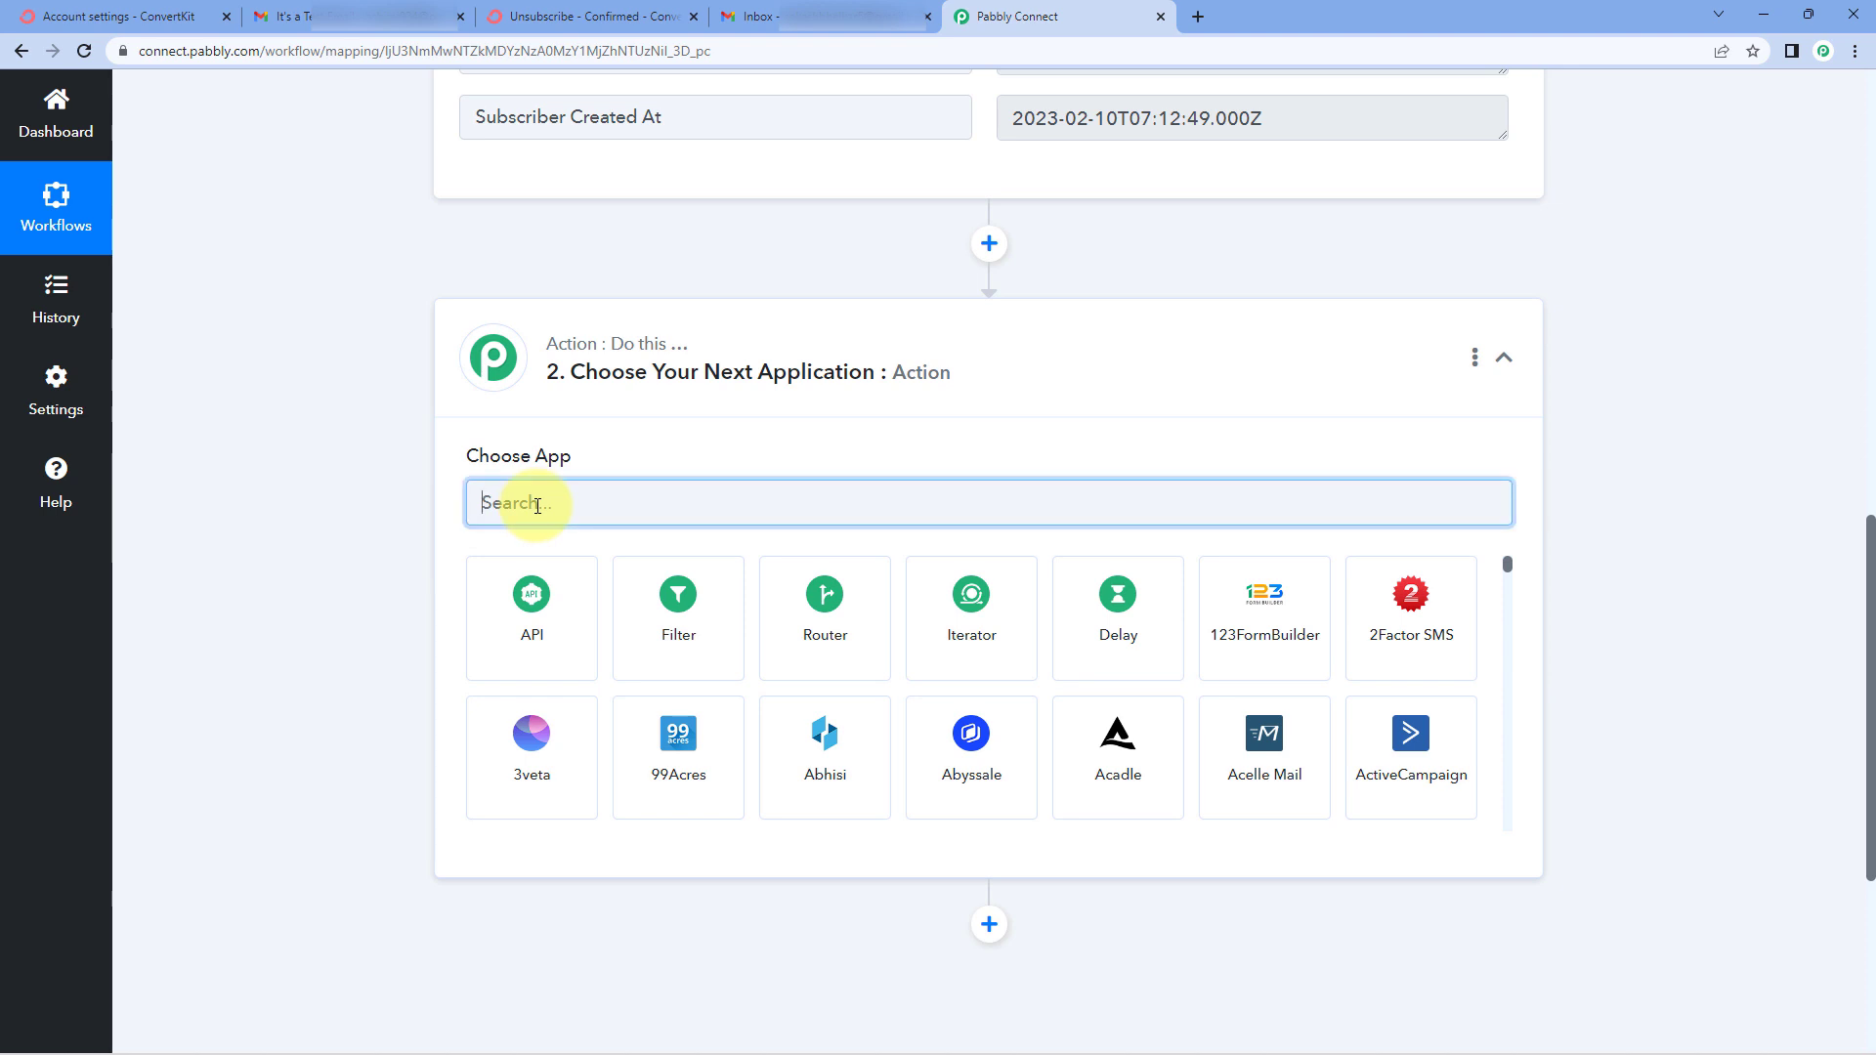
pyautogui.write('Gmail')
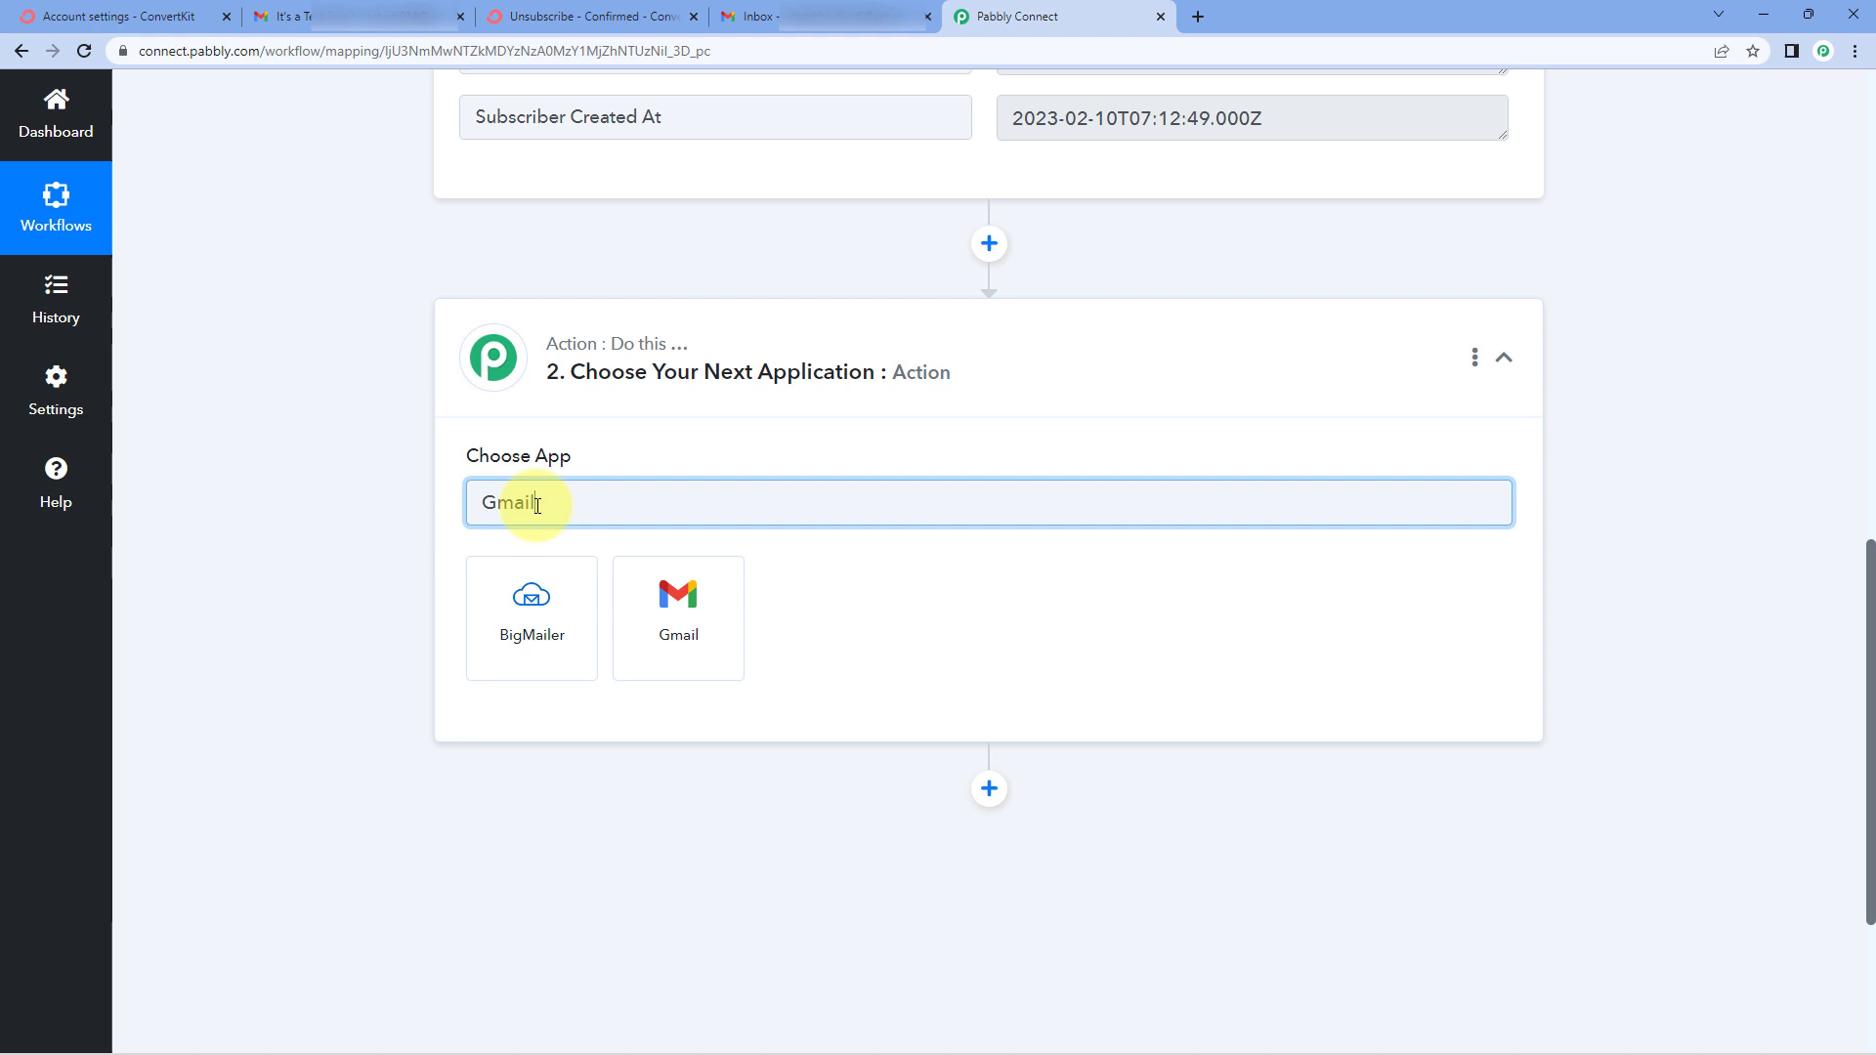
pyautogui.click(697, 604)
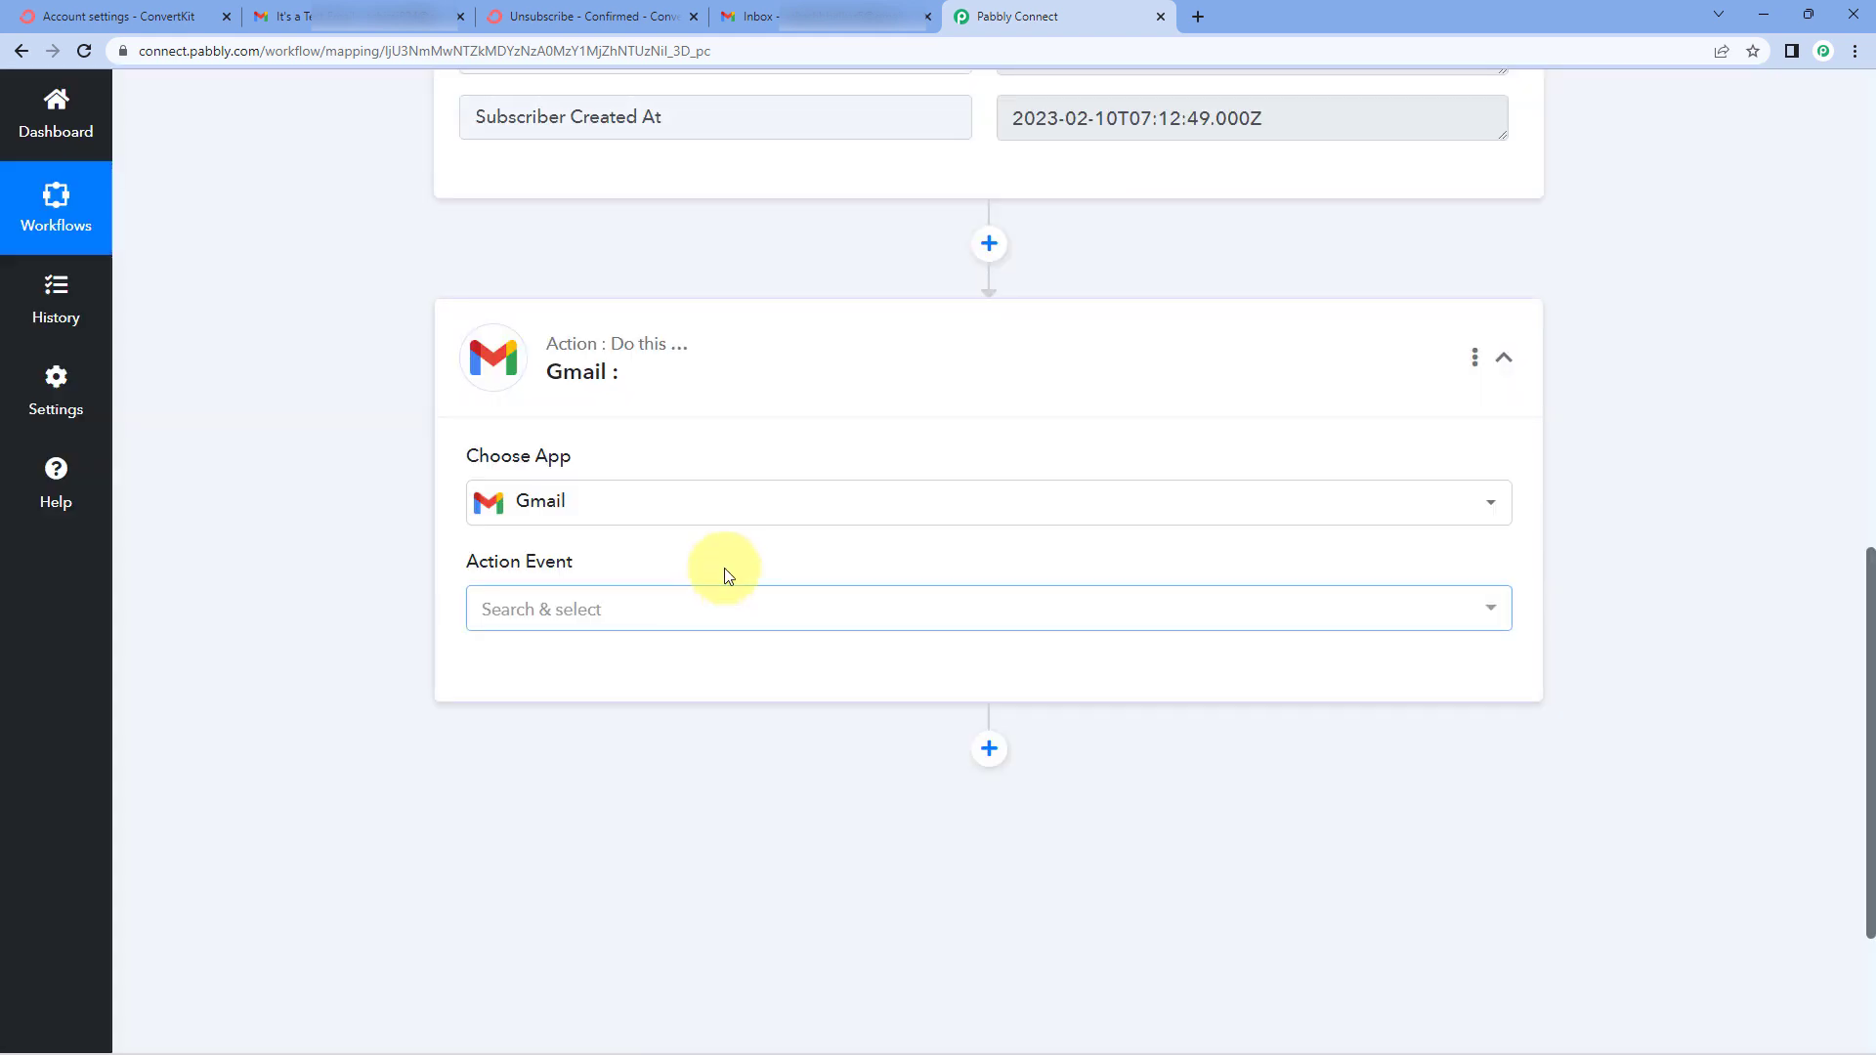
pyautogui.scroll(-1, 628, 478)
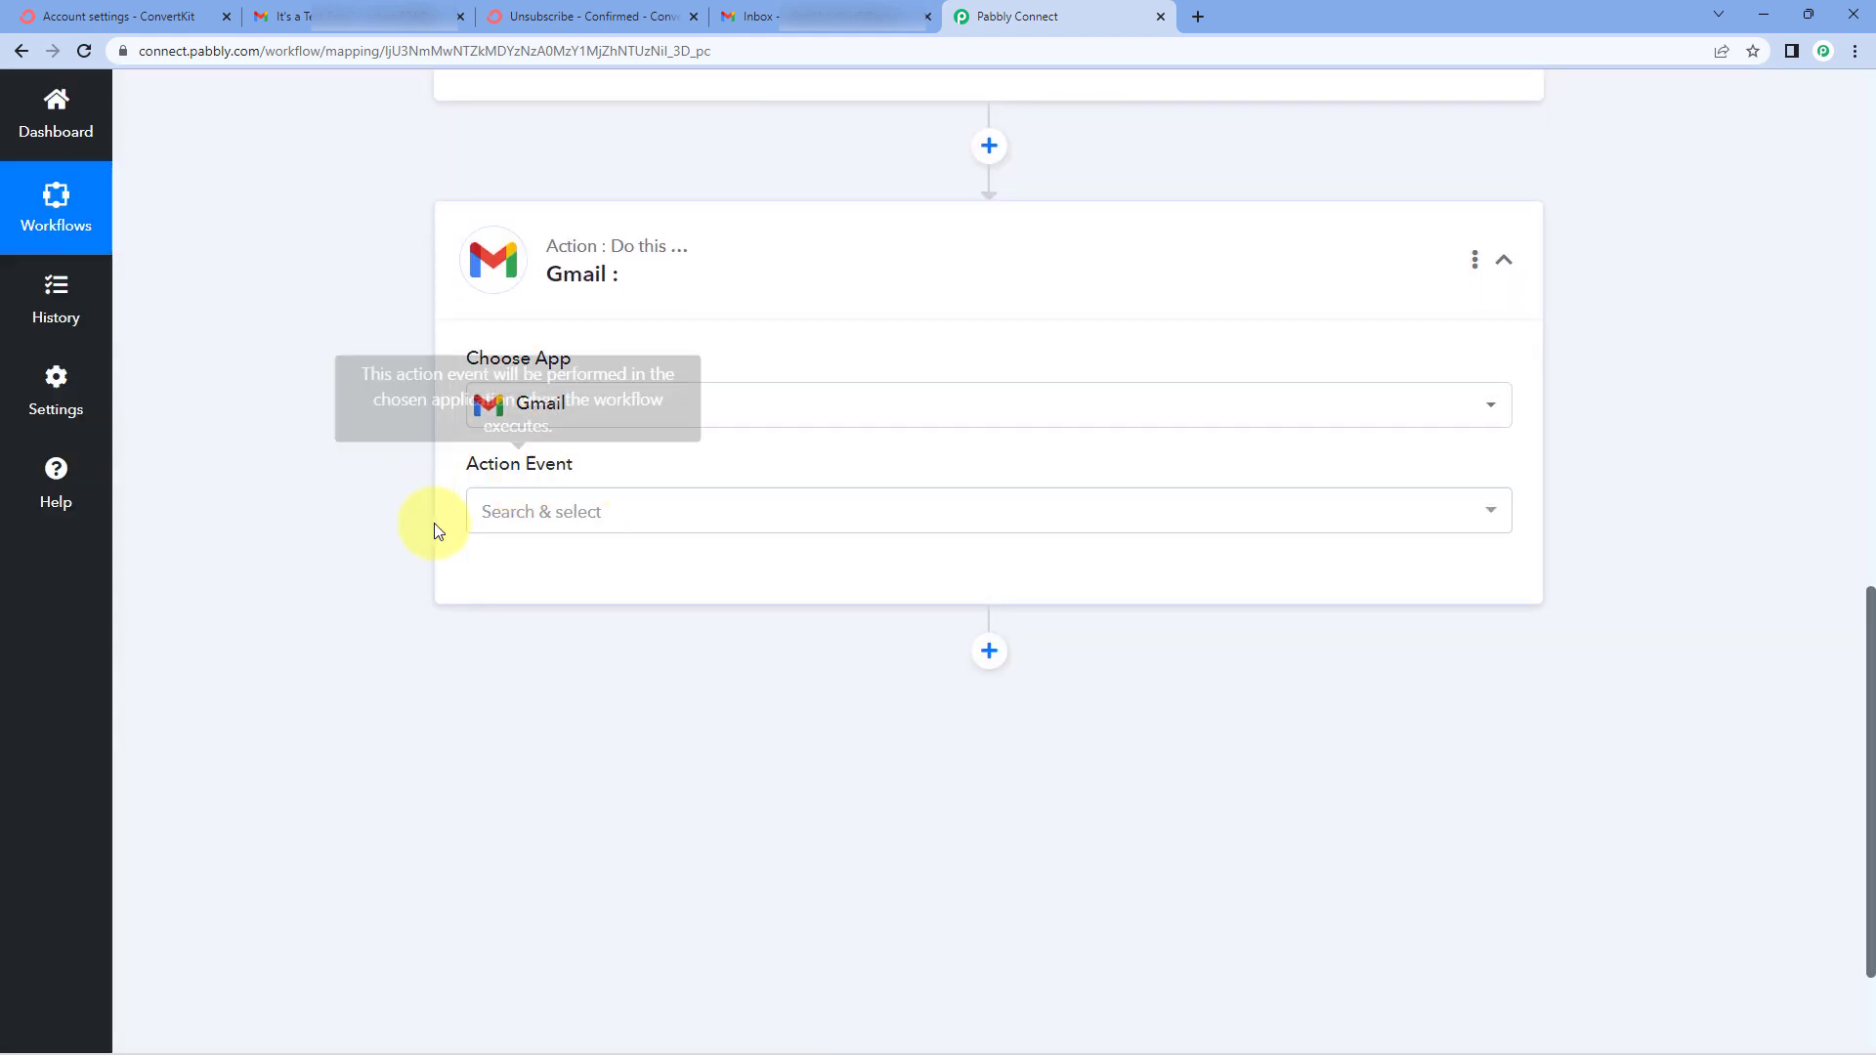
pyautogui.click(649, 511)
pyautogui.click(659, 628)
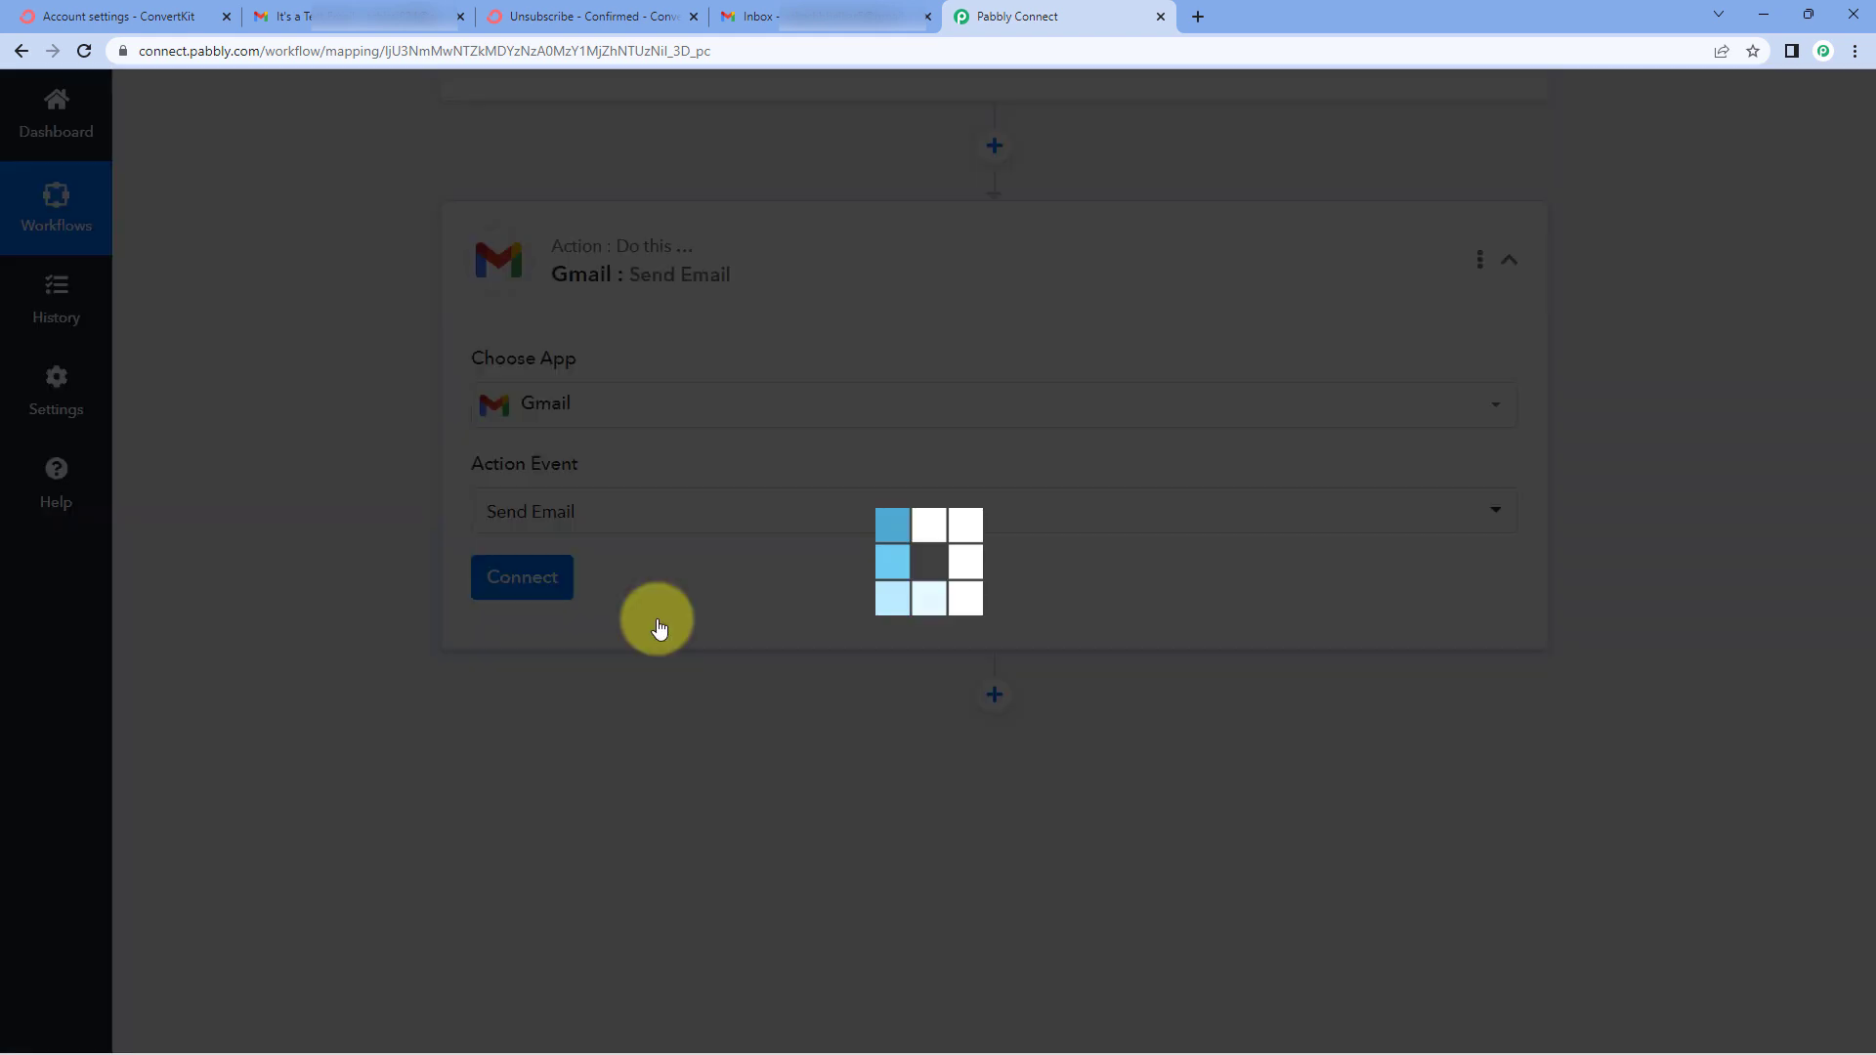
# Add a new Gmail connection to the action, signing in with a Google account and granting Pabbly Connect all requested permissions.
pyautogui.click(555, 576)
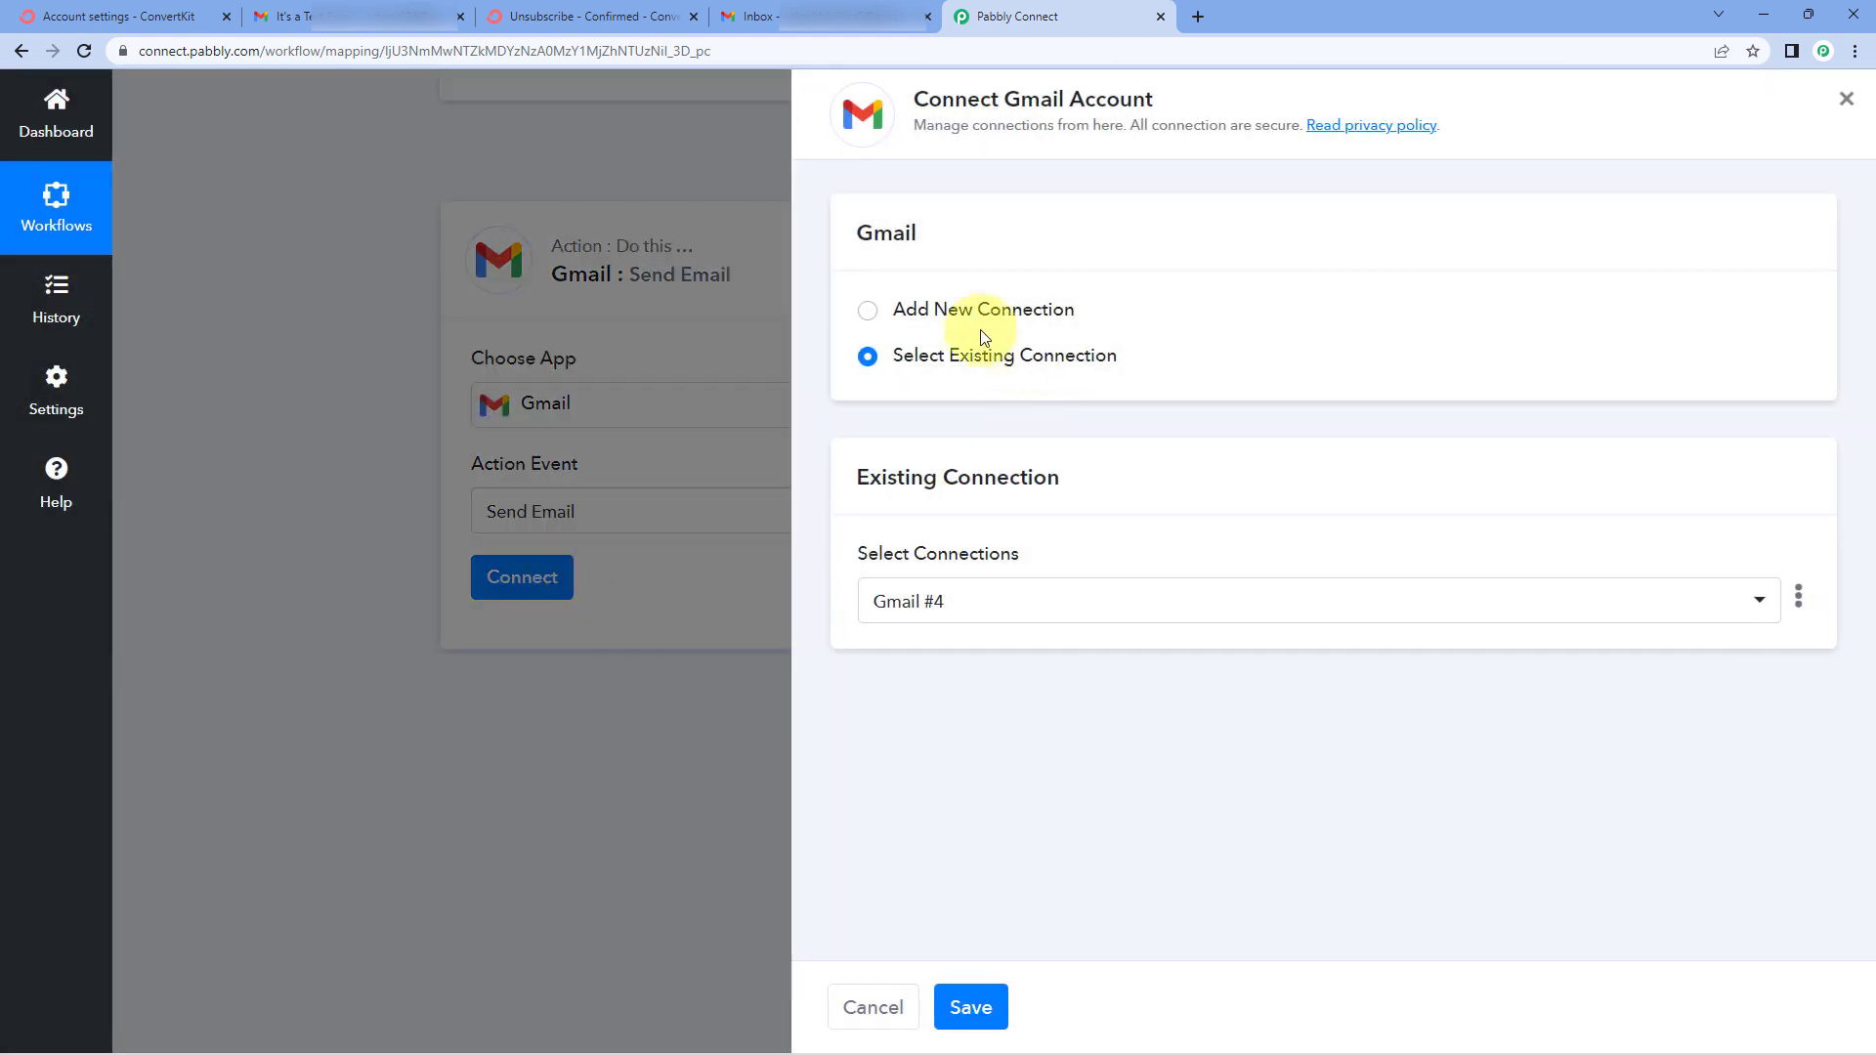
pyautogui.click(868, 312)
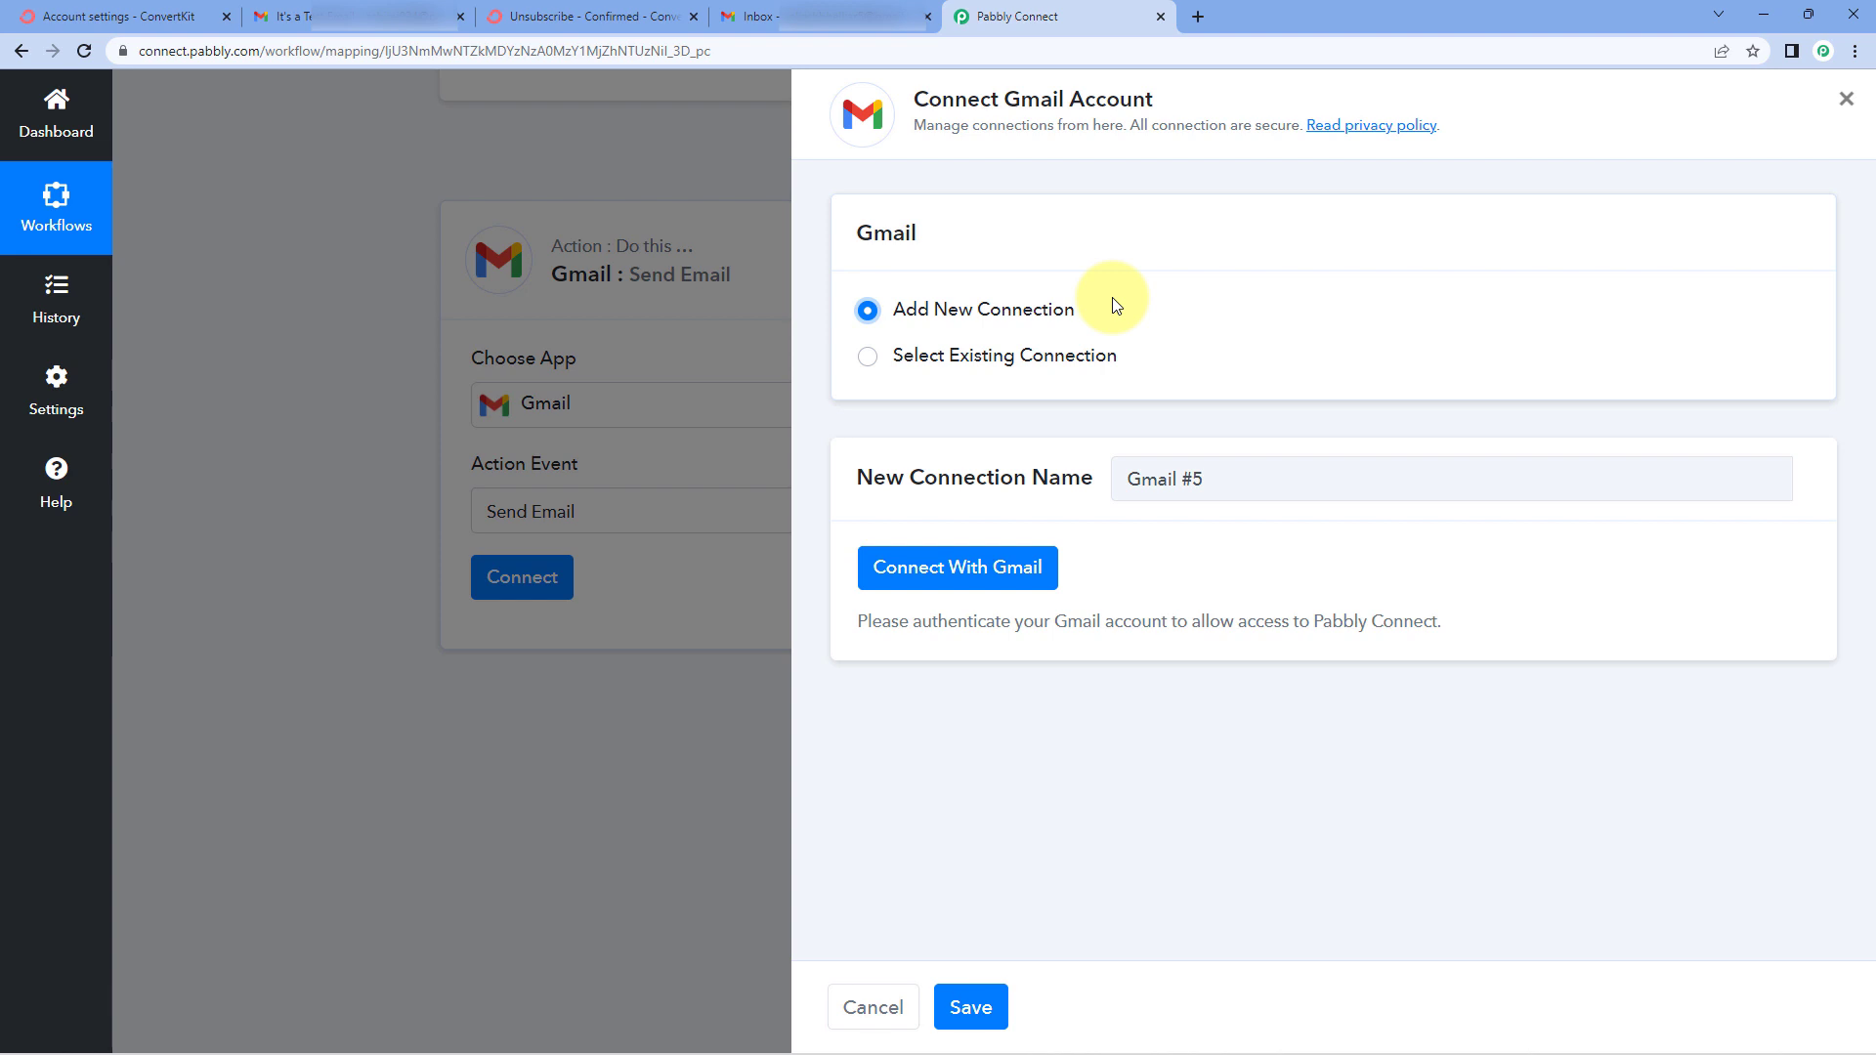
pyautogui.click(966, 576)
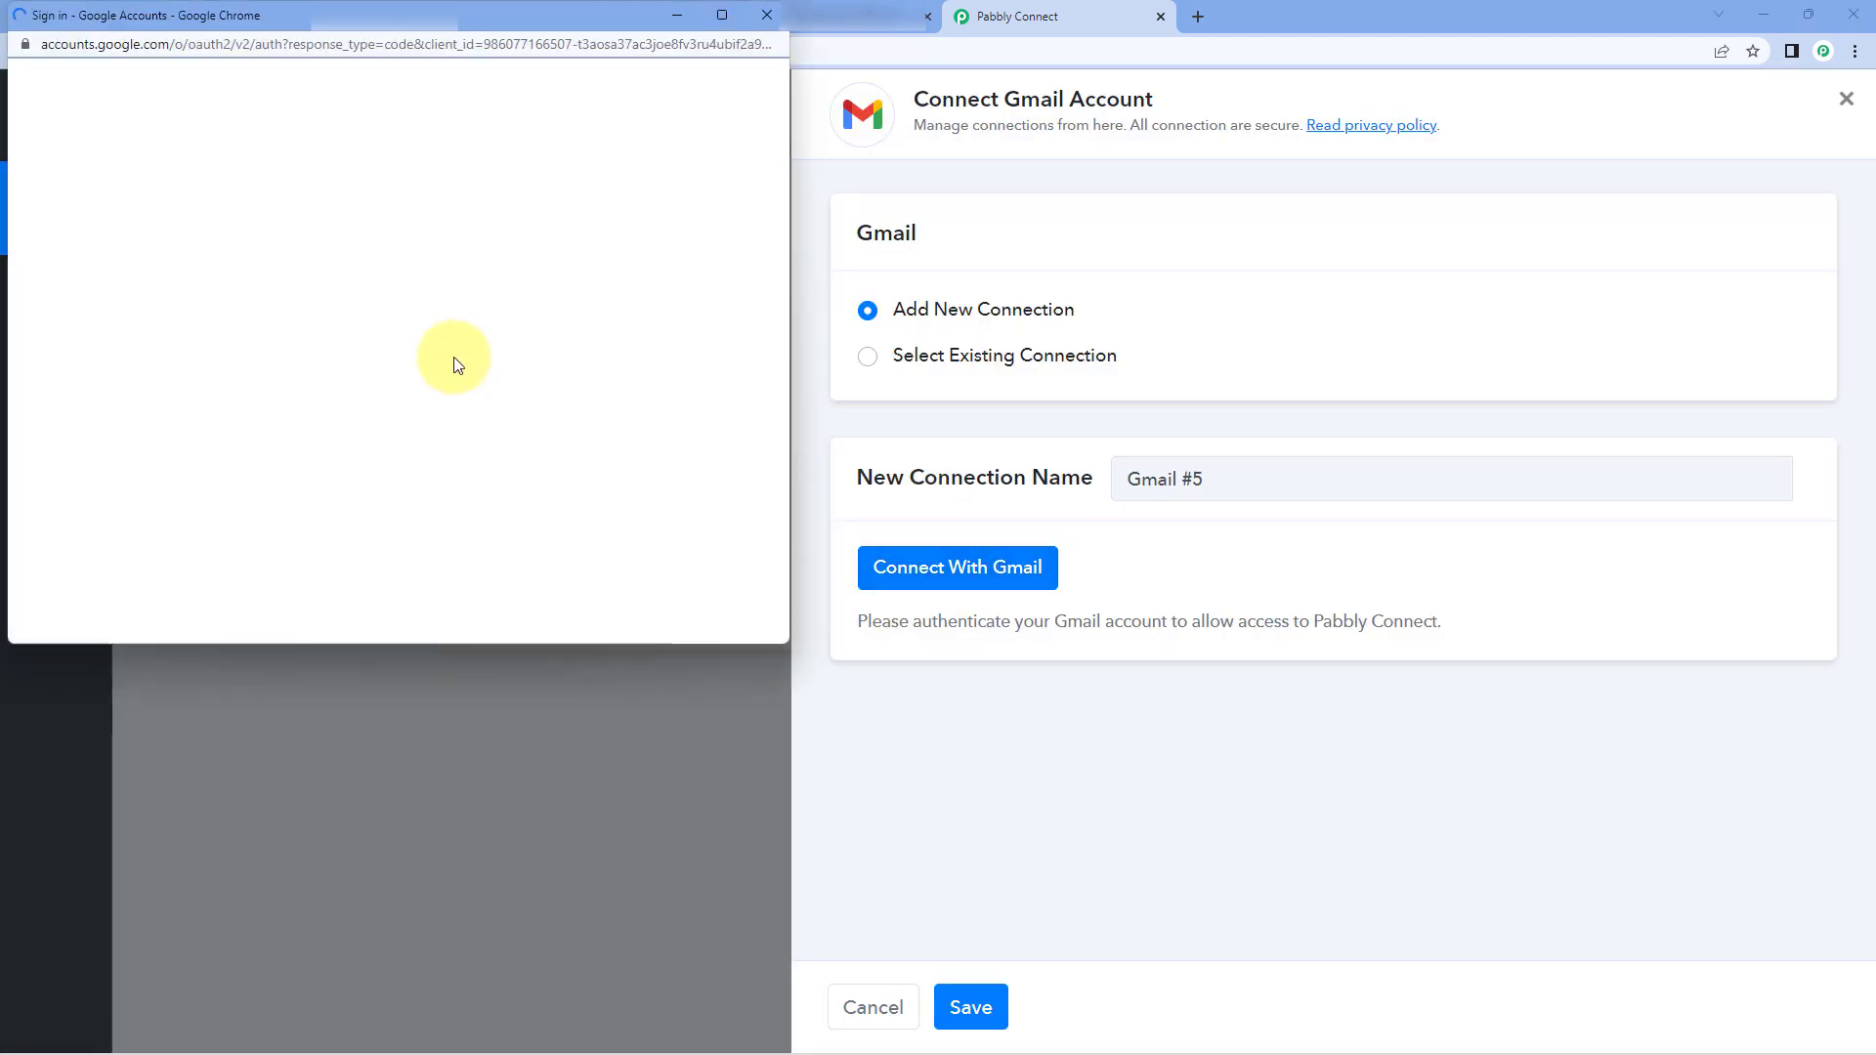
pyautogui.click(442, 460)
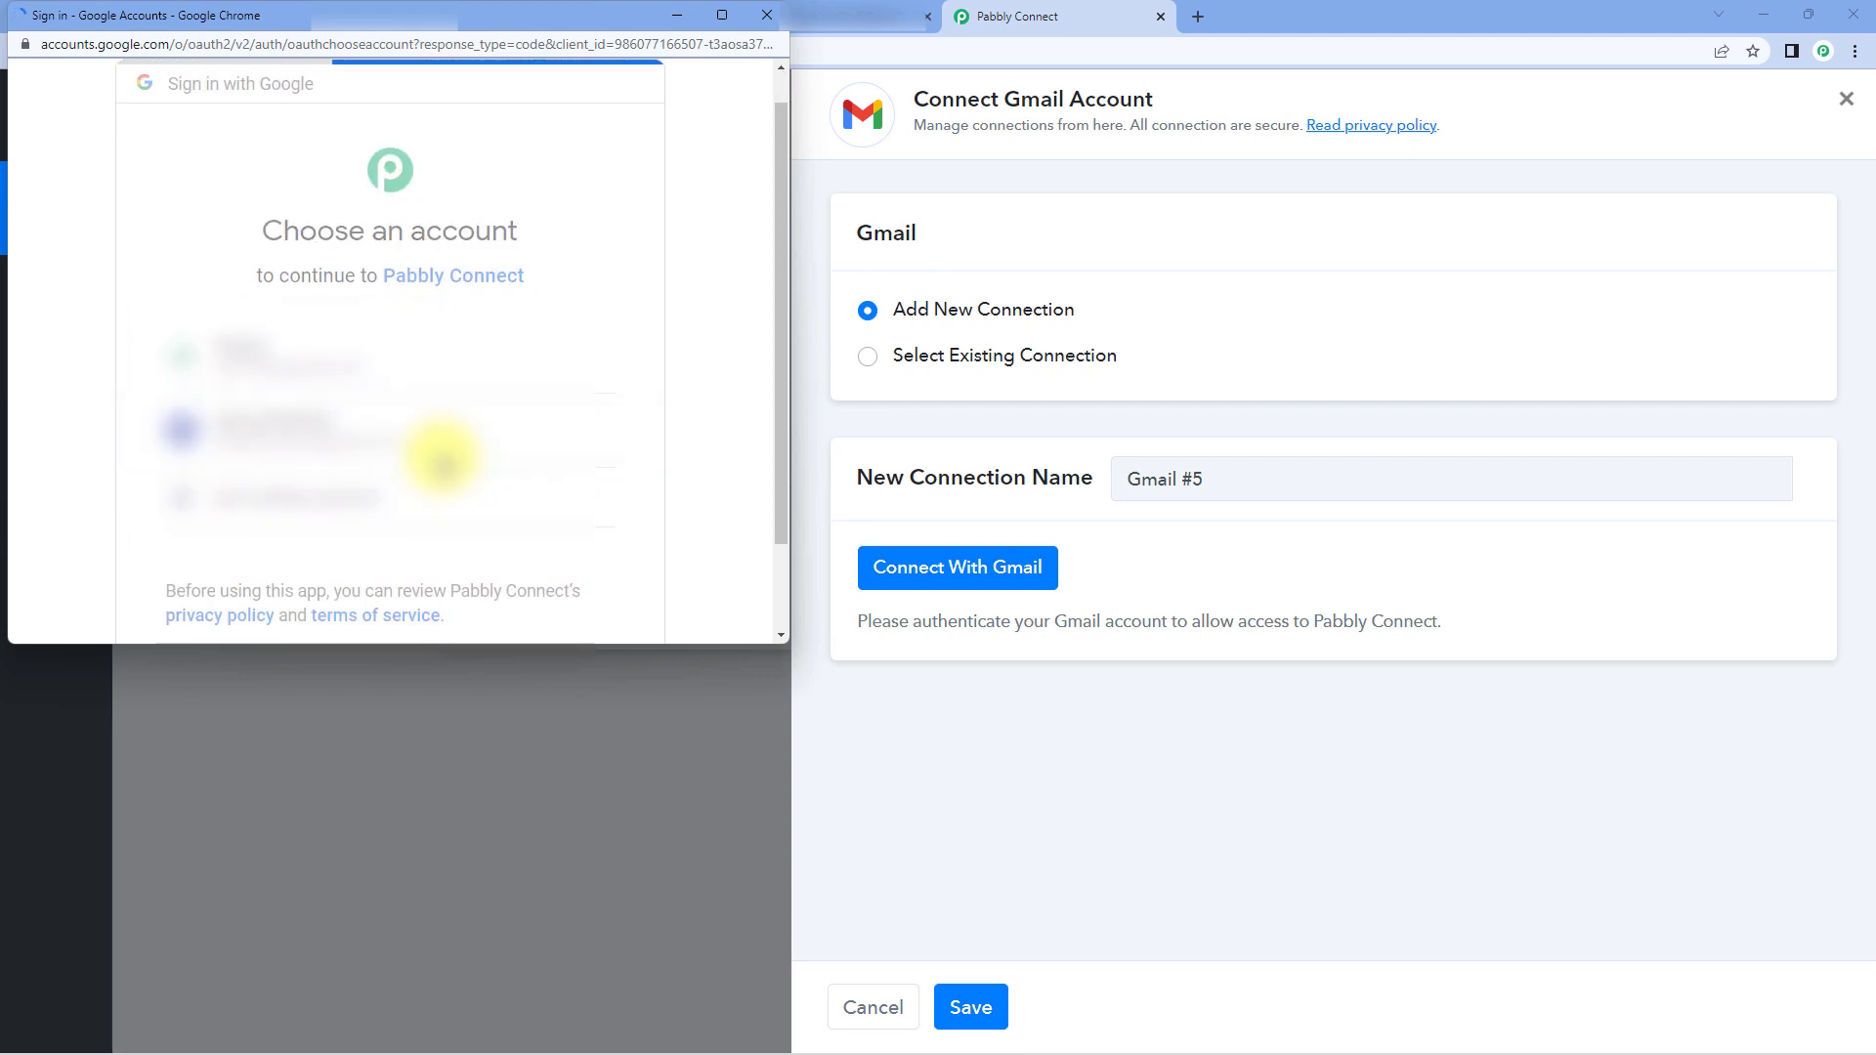
pyautogui.click(603, 488)
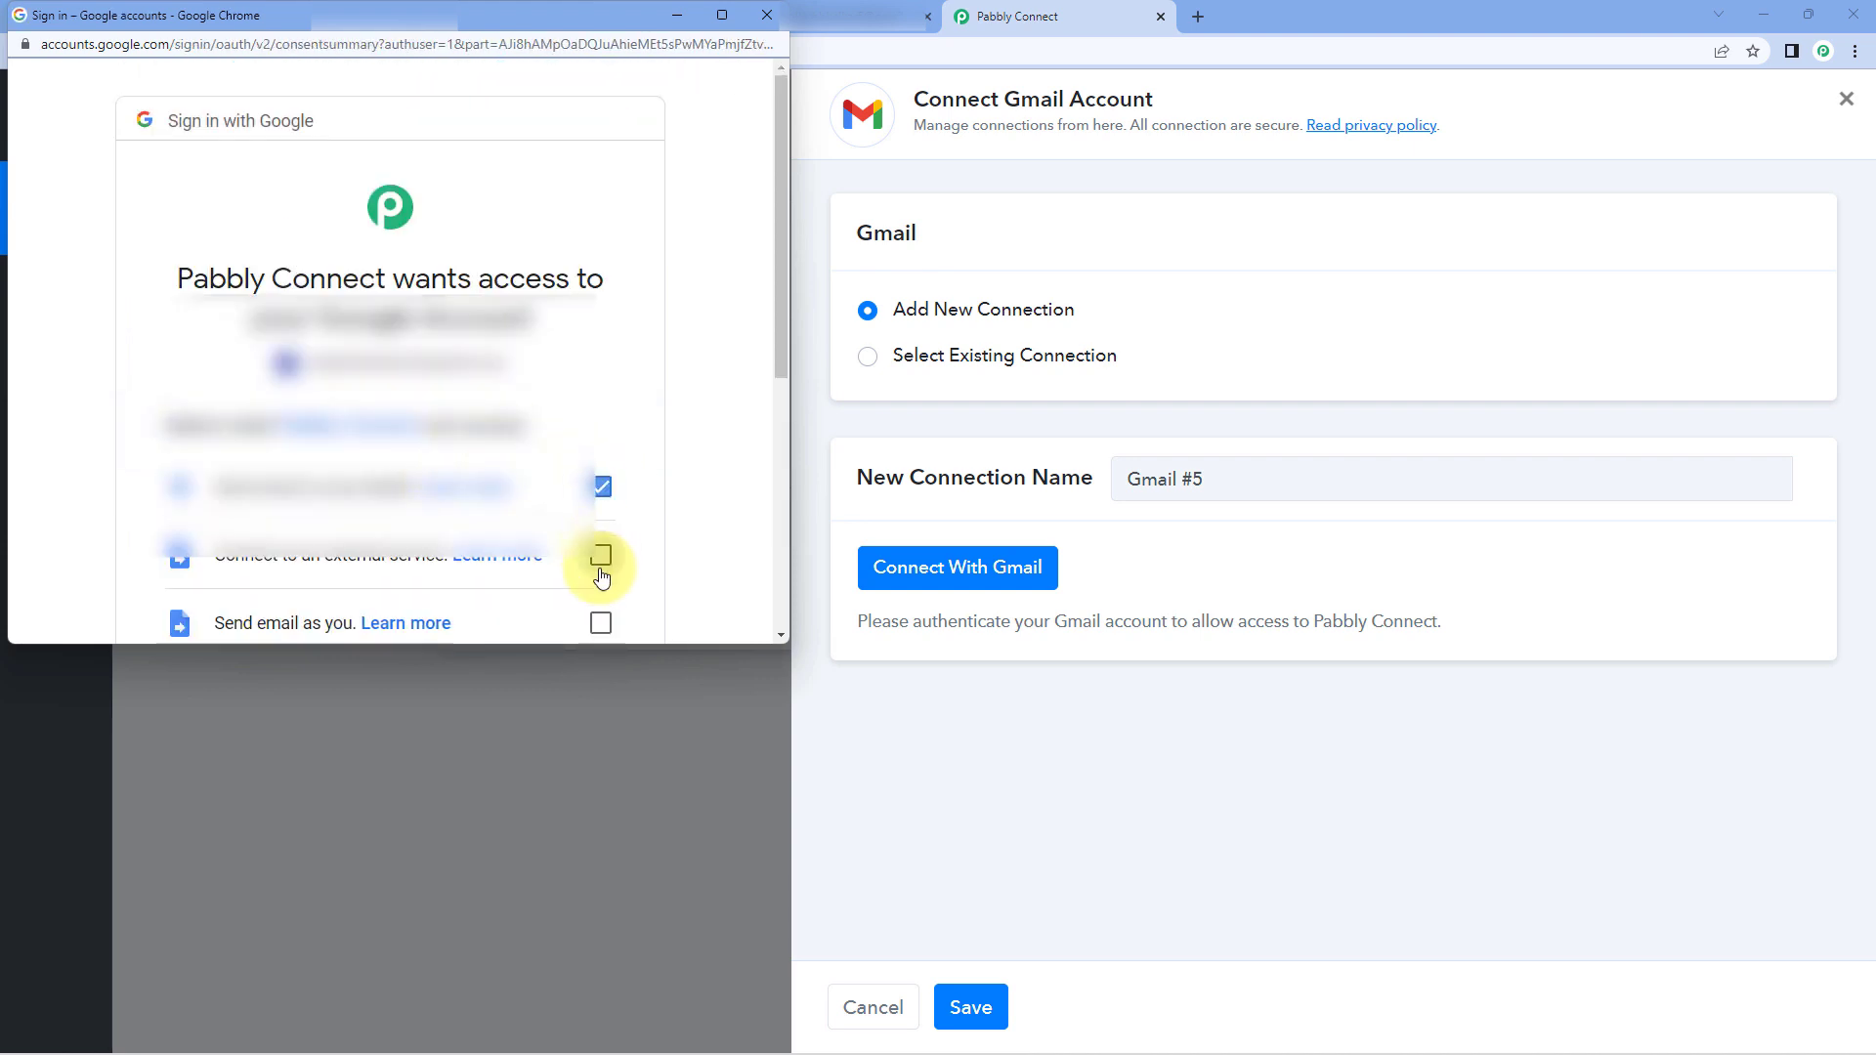
pyautogui.click(600, 558)
pyautogui.scroll(-2, 600, 558)
pyautogui.click(601, 431)
pyautogui.scroll(-3, 595, 463)
pyautogui.click(577, 469)
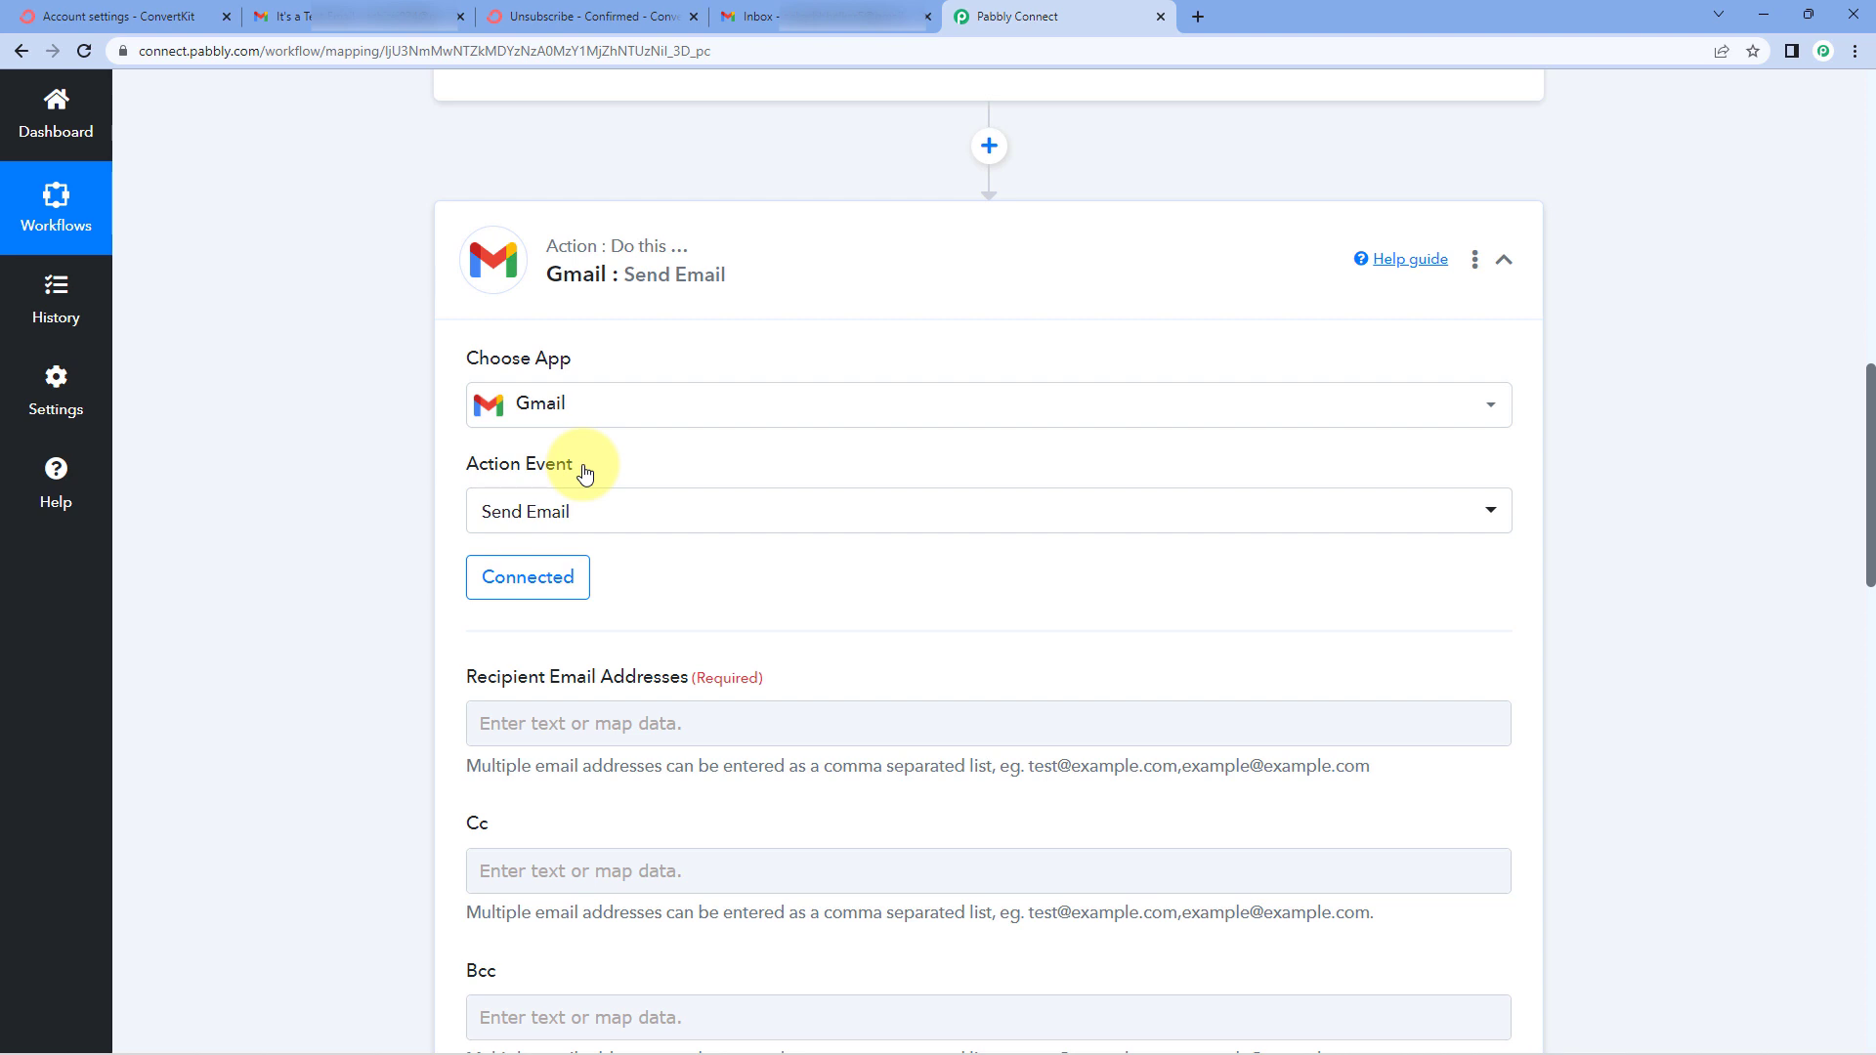
# Compare the Send Email action's recipient fields with the subscriber email address in the ConvertKit trigger response.
pyautogui.scroll(-3, 391, 473)
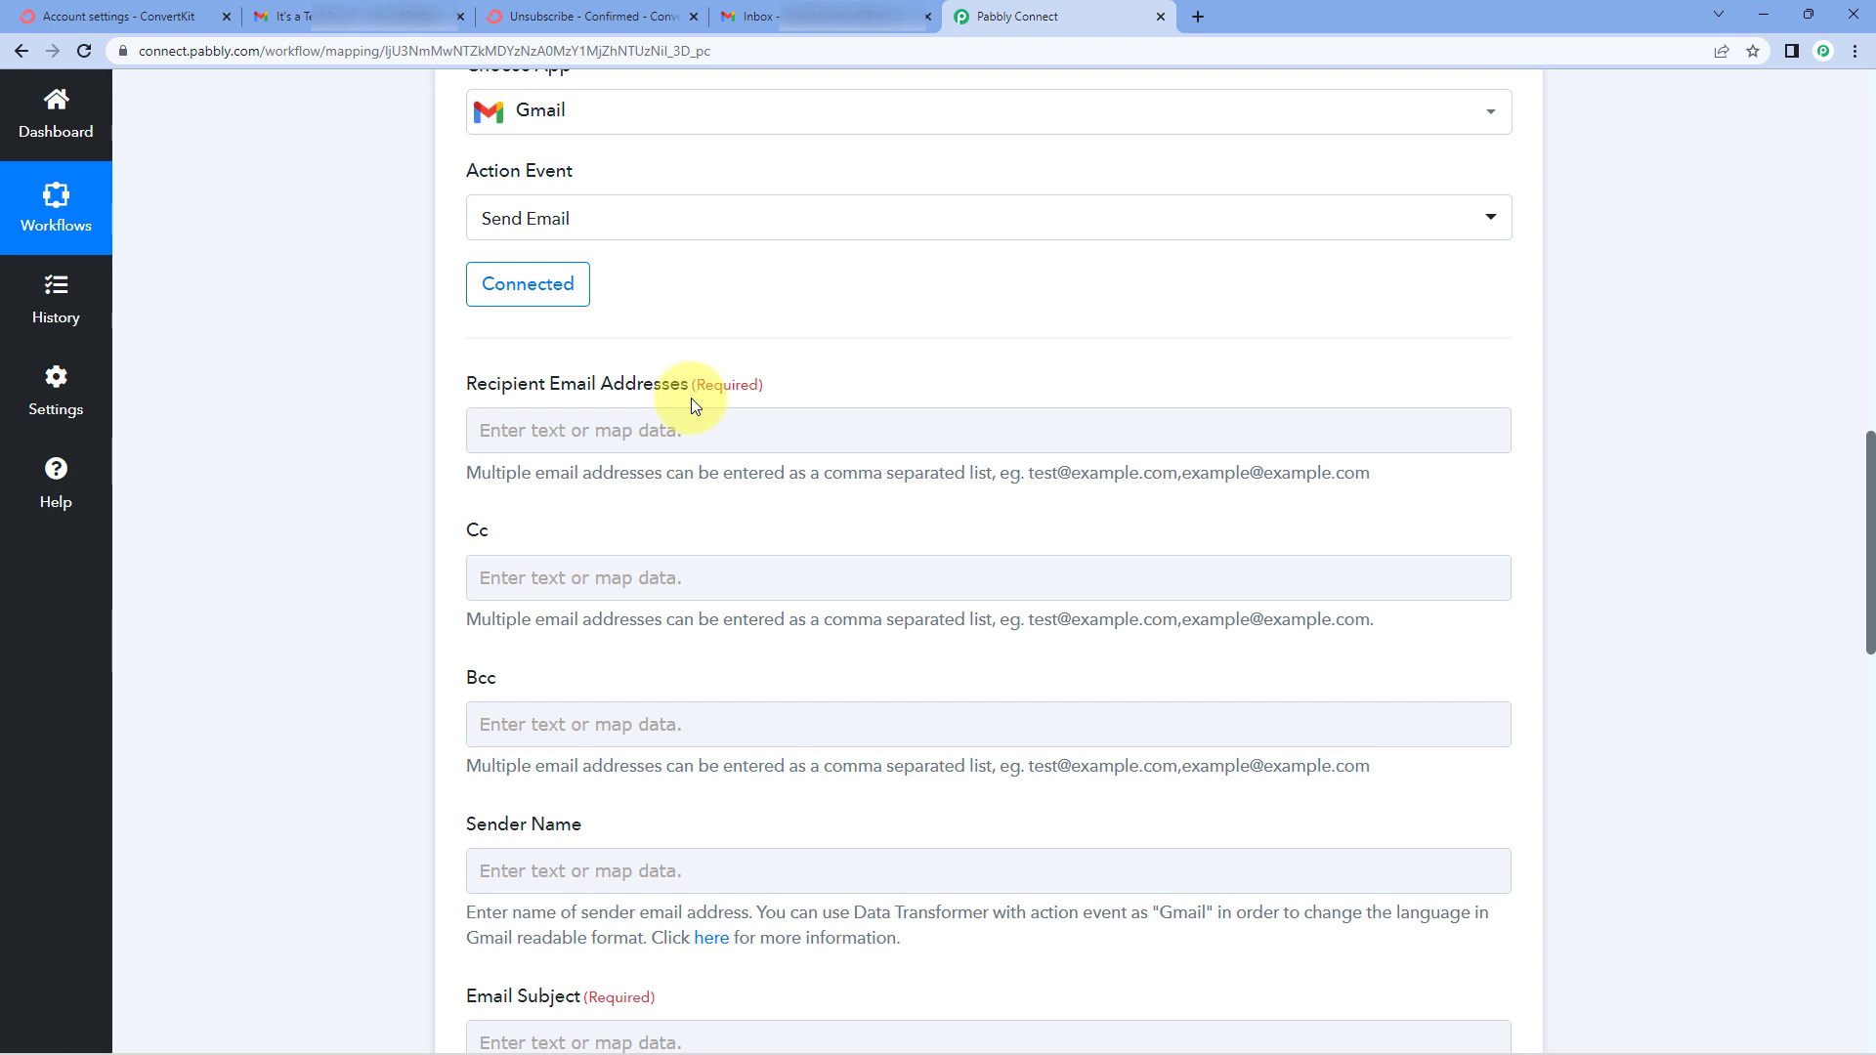
pyautogui.scroll(10, 690, 397)
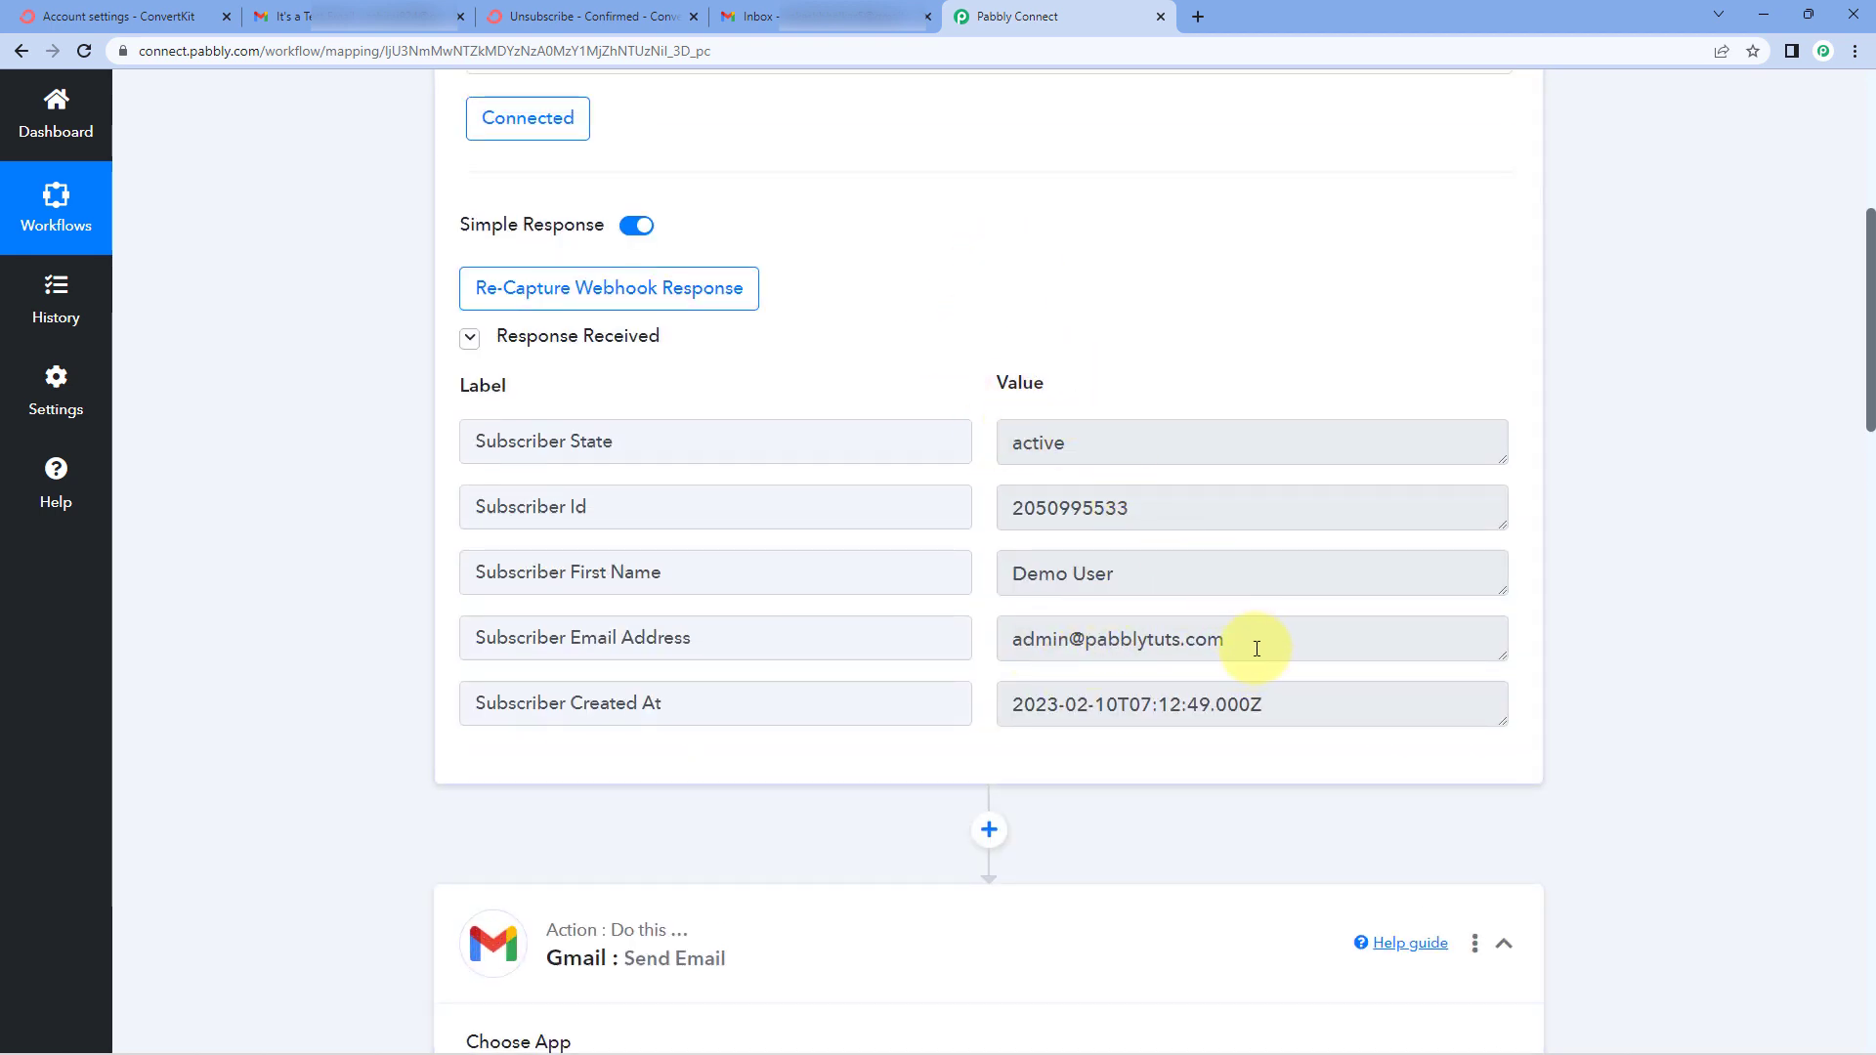
pyautogui.moveTo(1252, 641); pyautogui.dragTo(988, 615)
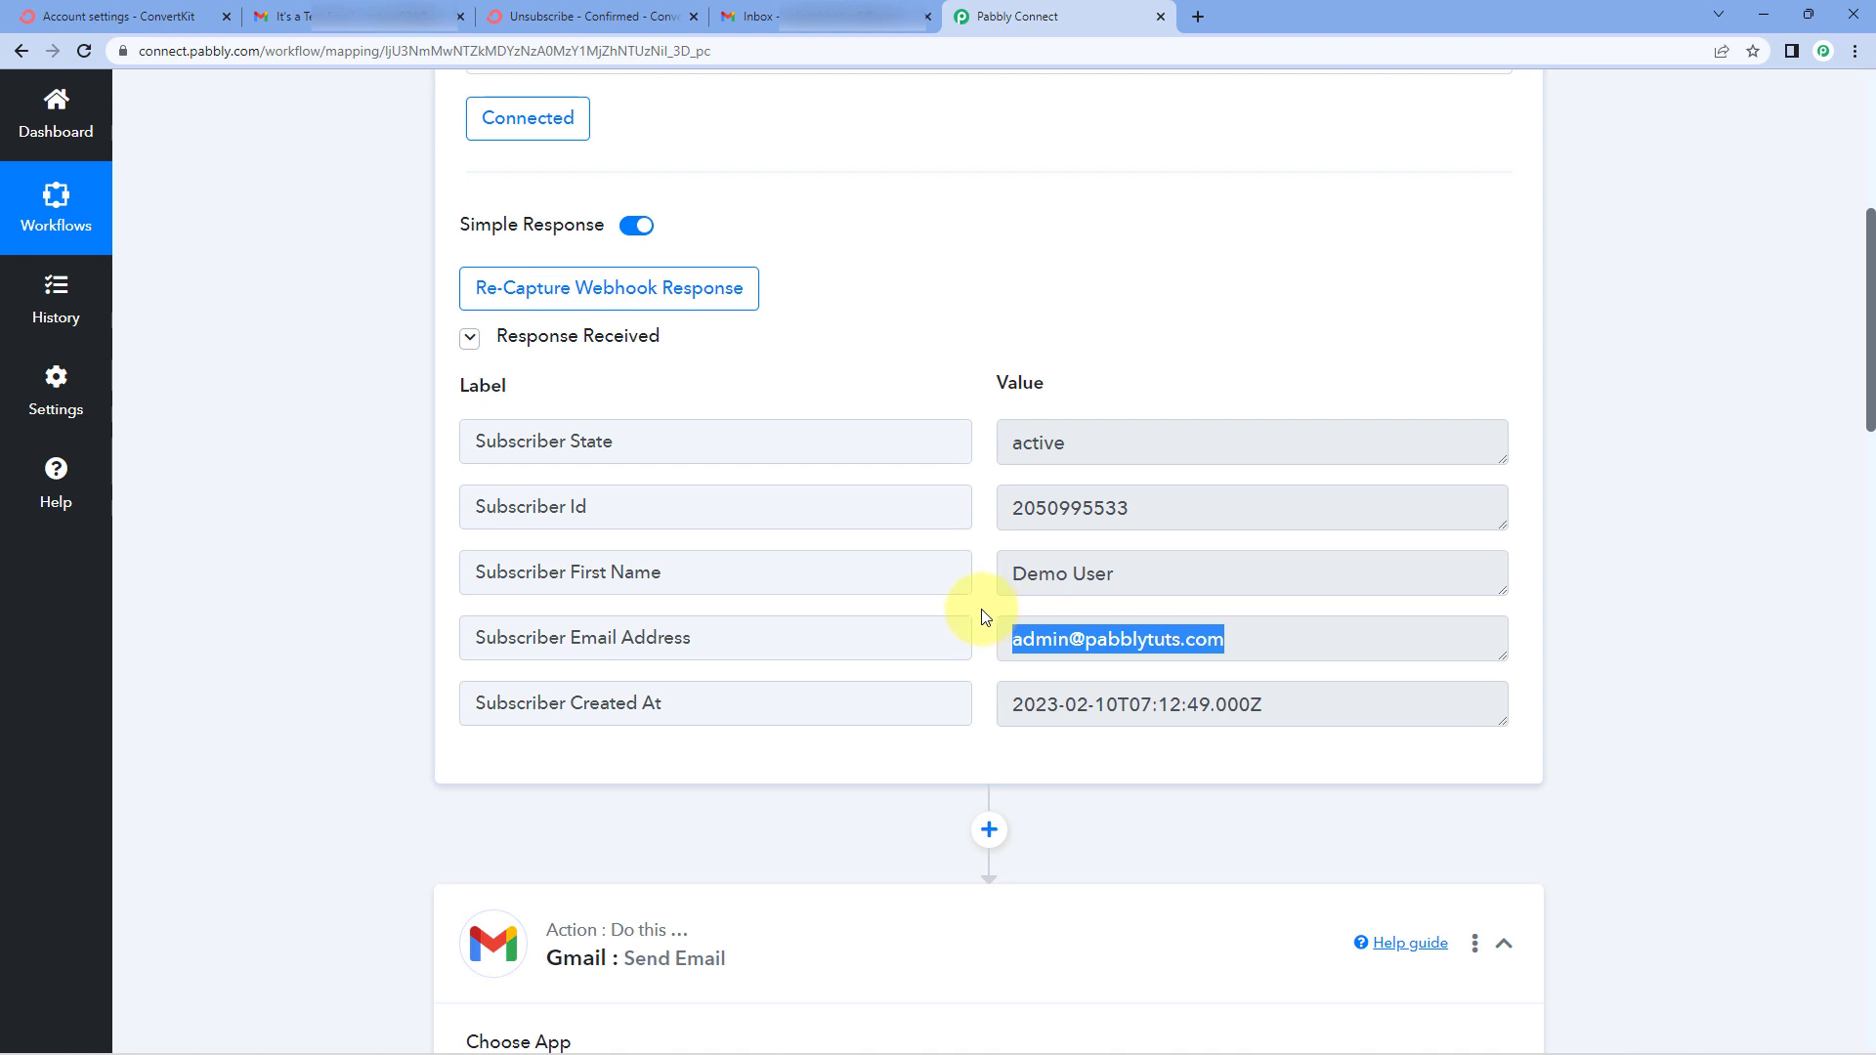
pyautogui.click(1007, 637)
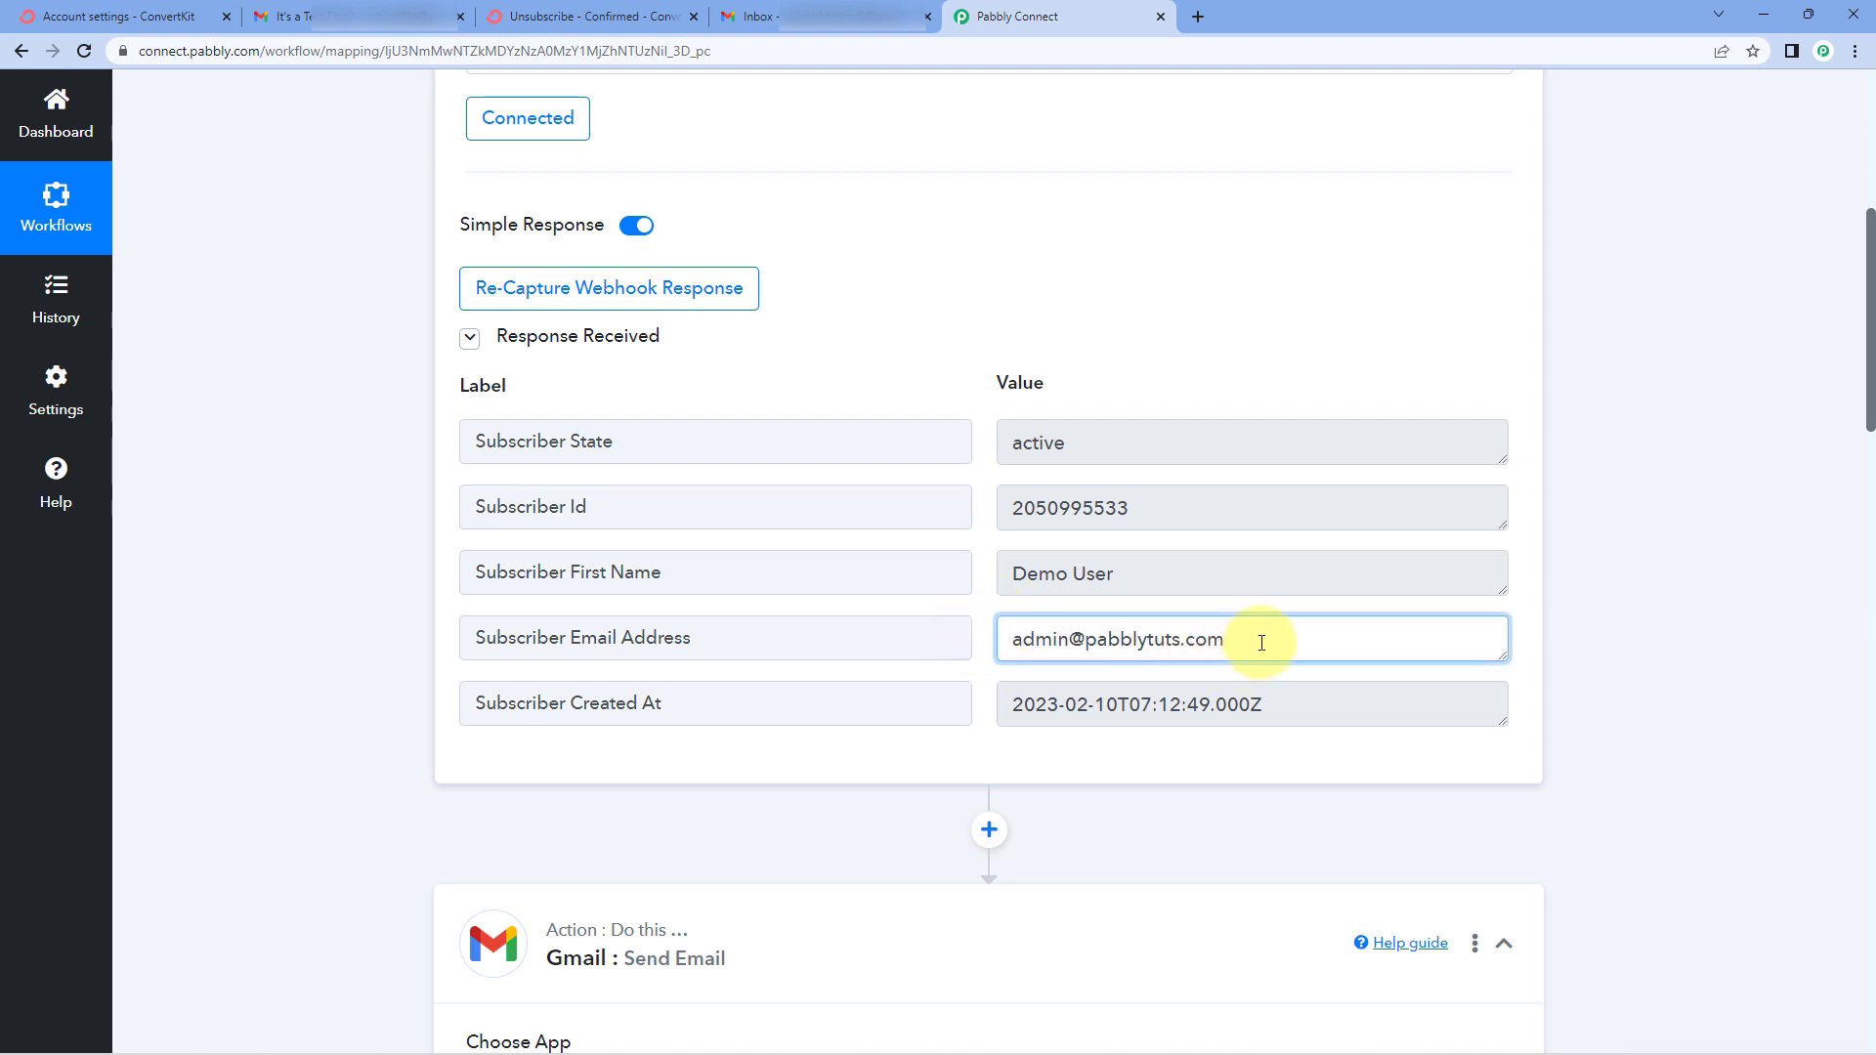
pyautogui.moveTo(1261, 641); pyautogui.dragTo(1026, 637)
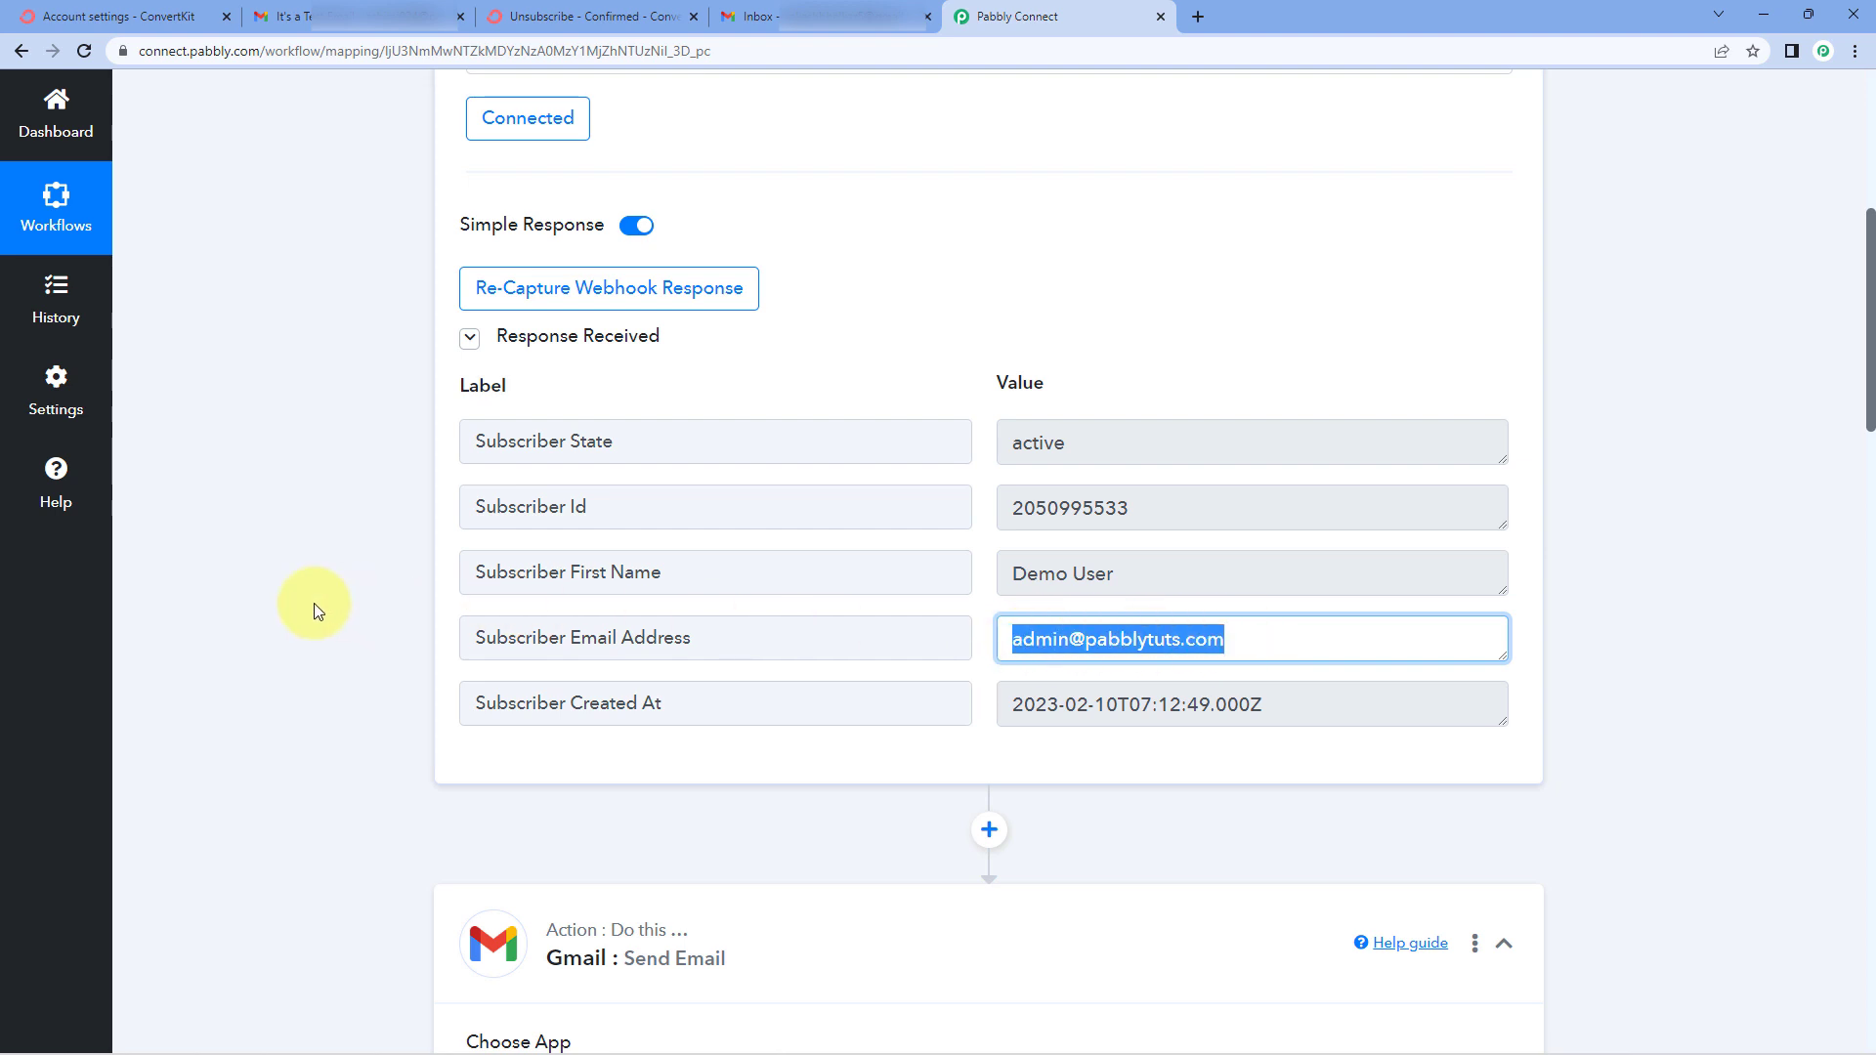
pyautogui.scroll(-9, 313, 610)
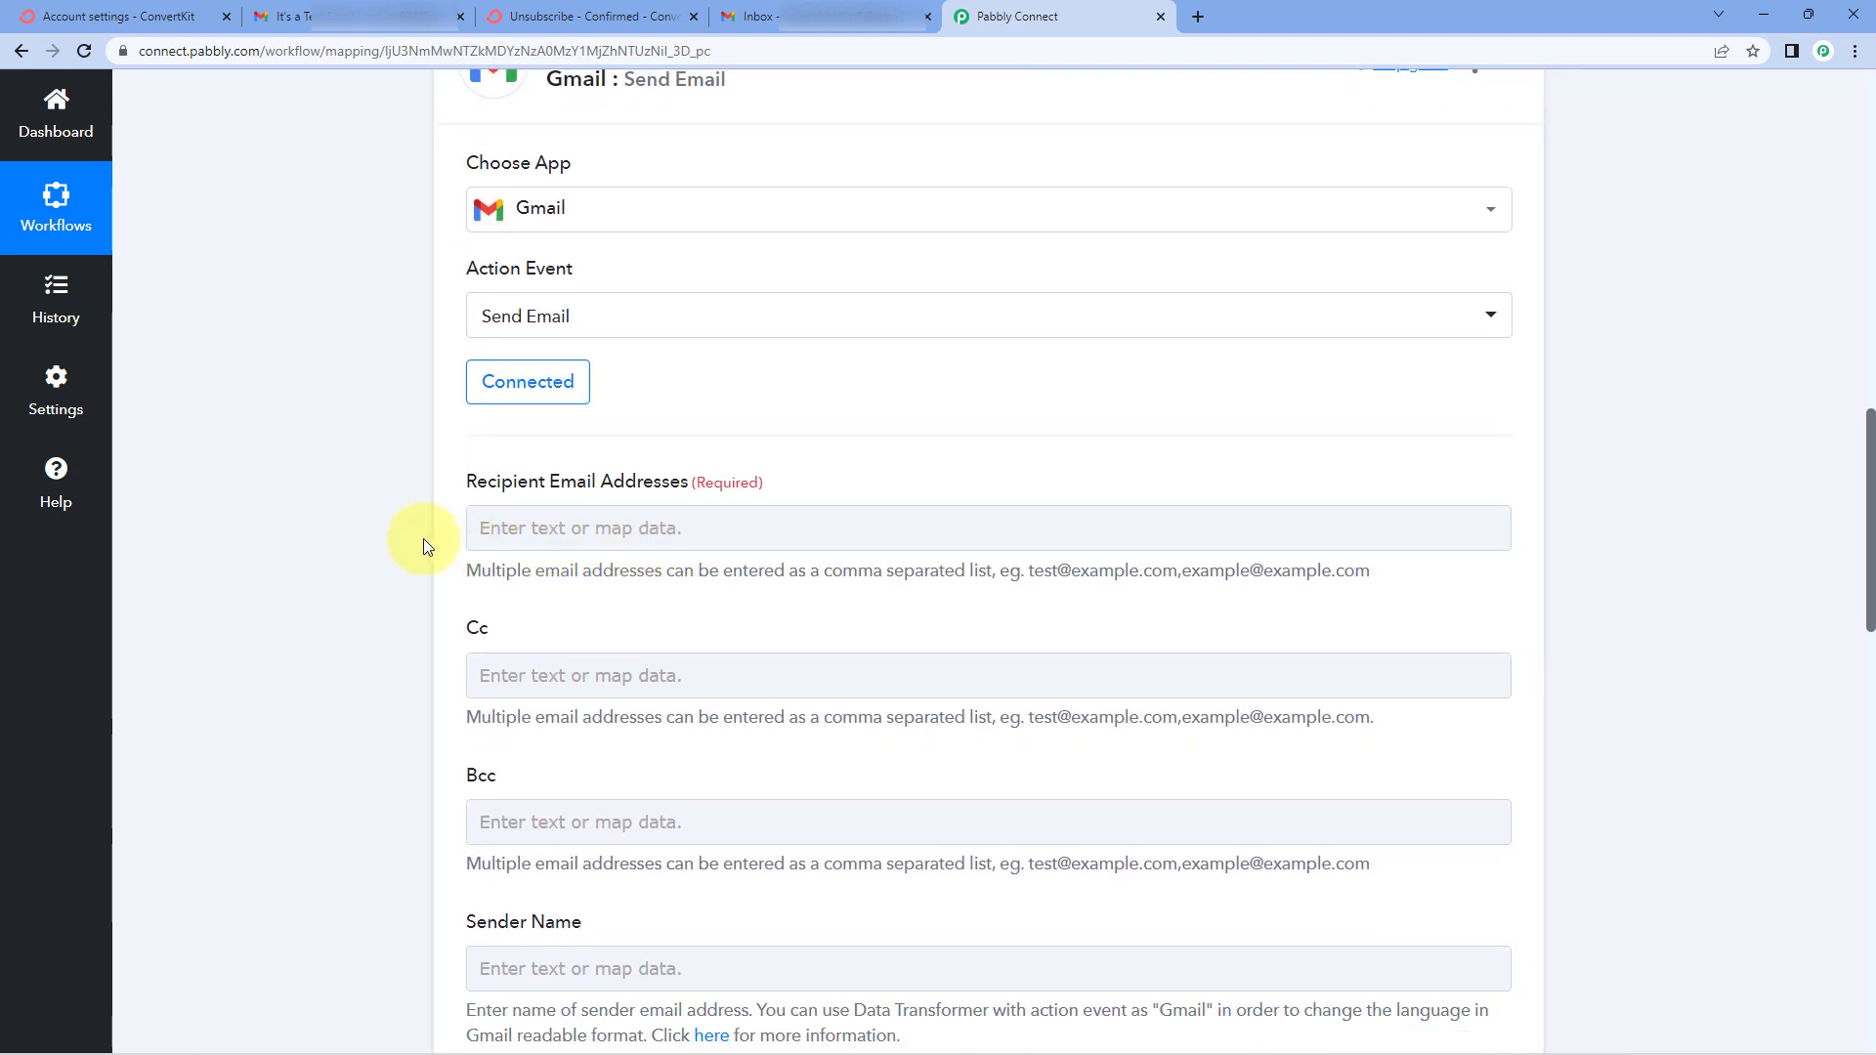
# Map the Recipient Email Addresses field to the Subscriber Email Address from the ConvertKit New Unsubscribe trigger.
pyautogui.scroll(-1, 424, 537)
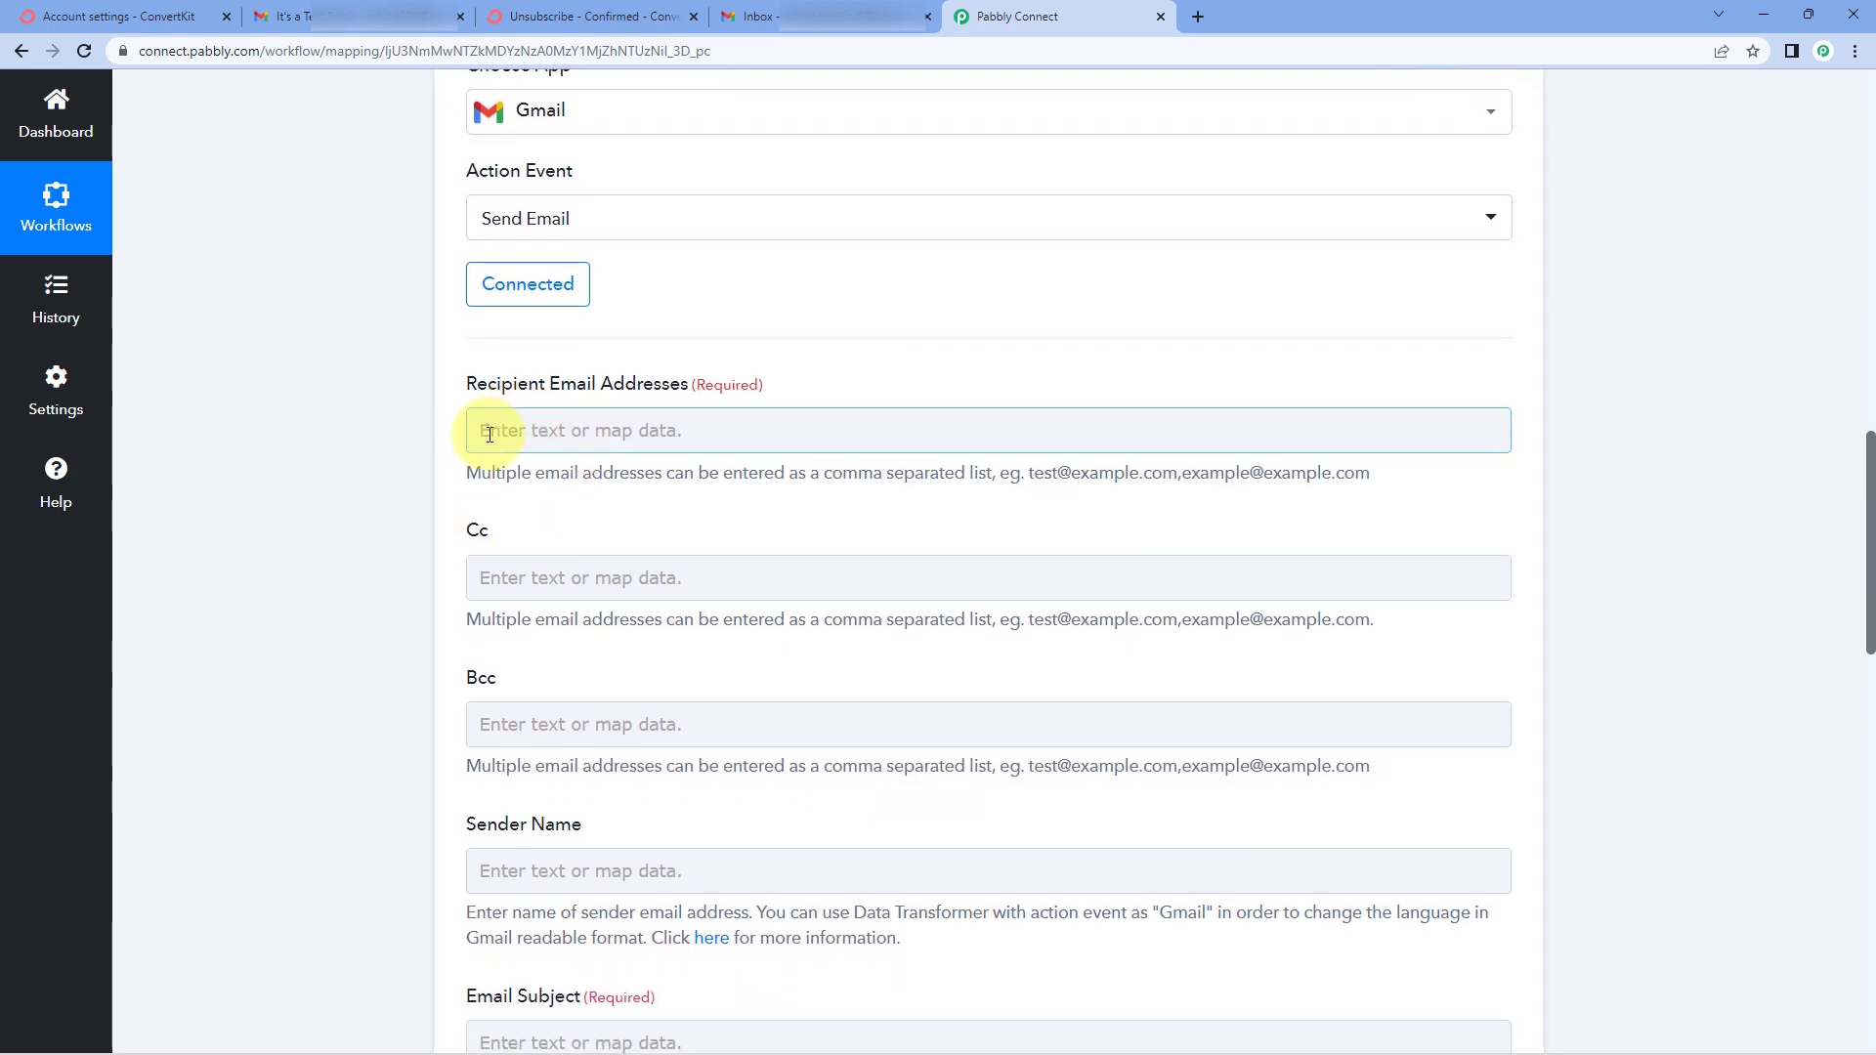
pyautogui.click(533, 430)
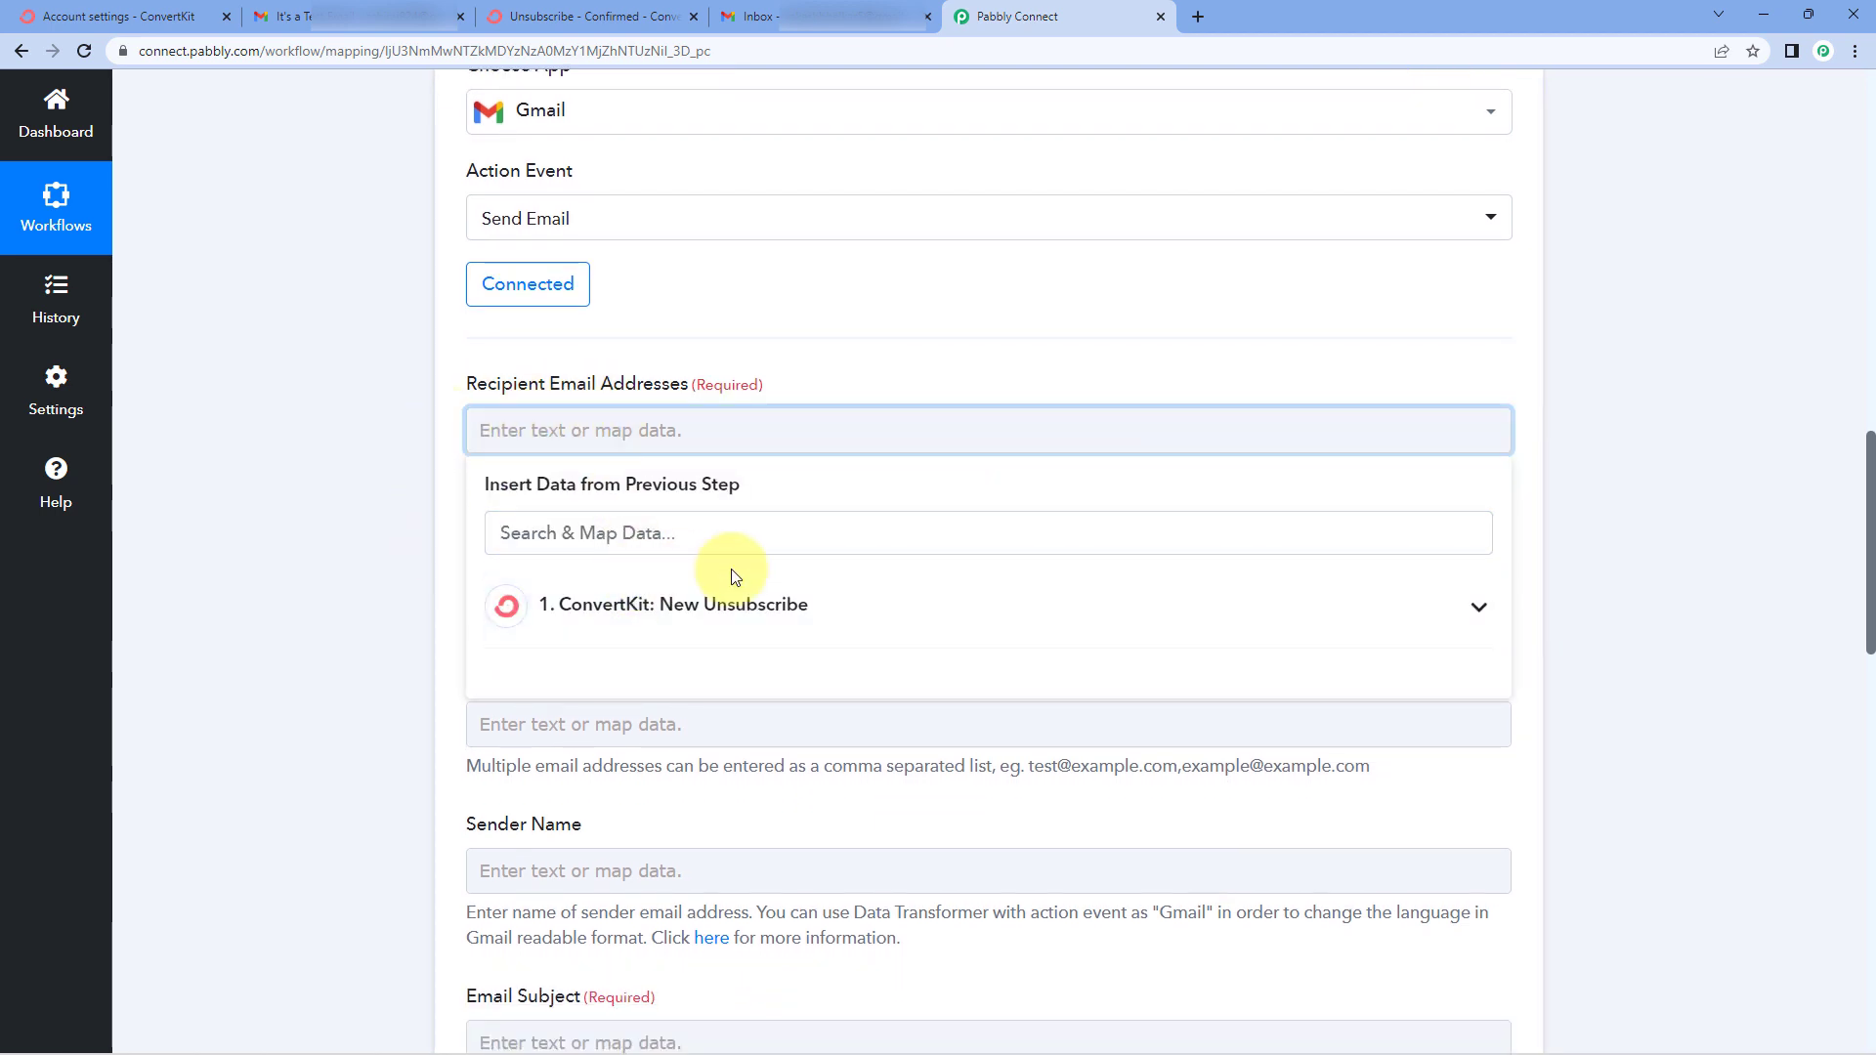
pyautogui.click(765, 602)
pyautogui.scroll(-2, 379, 543)
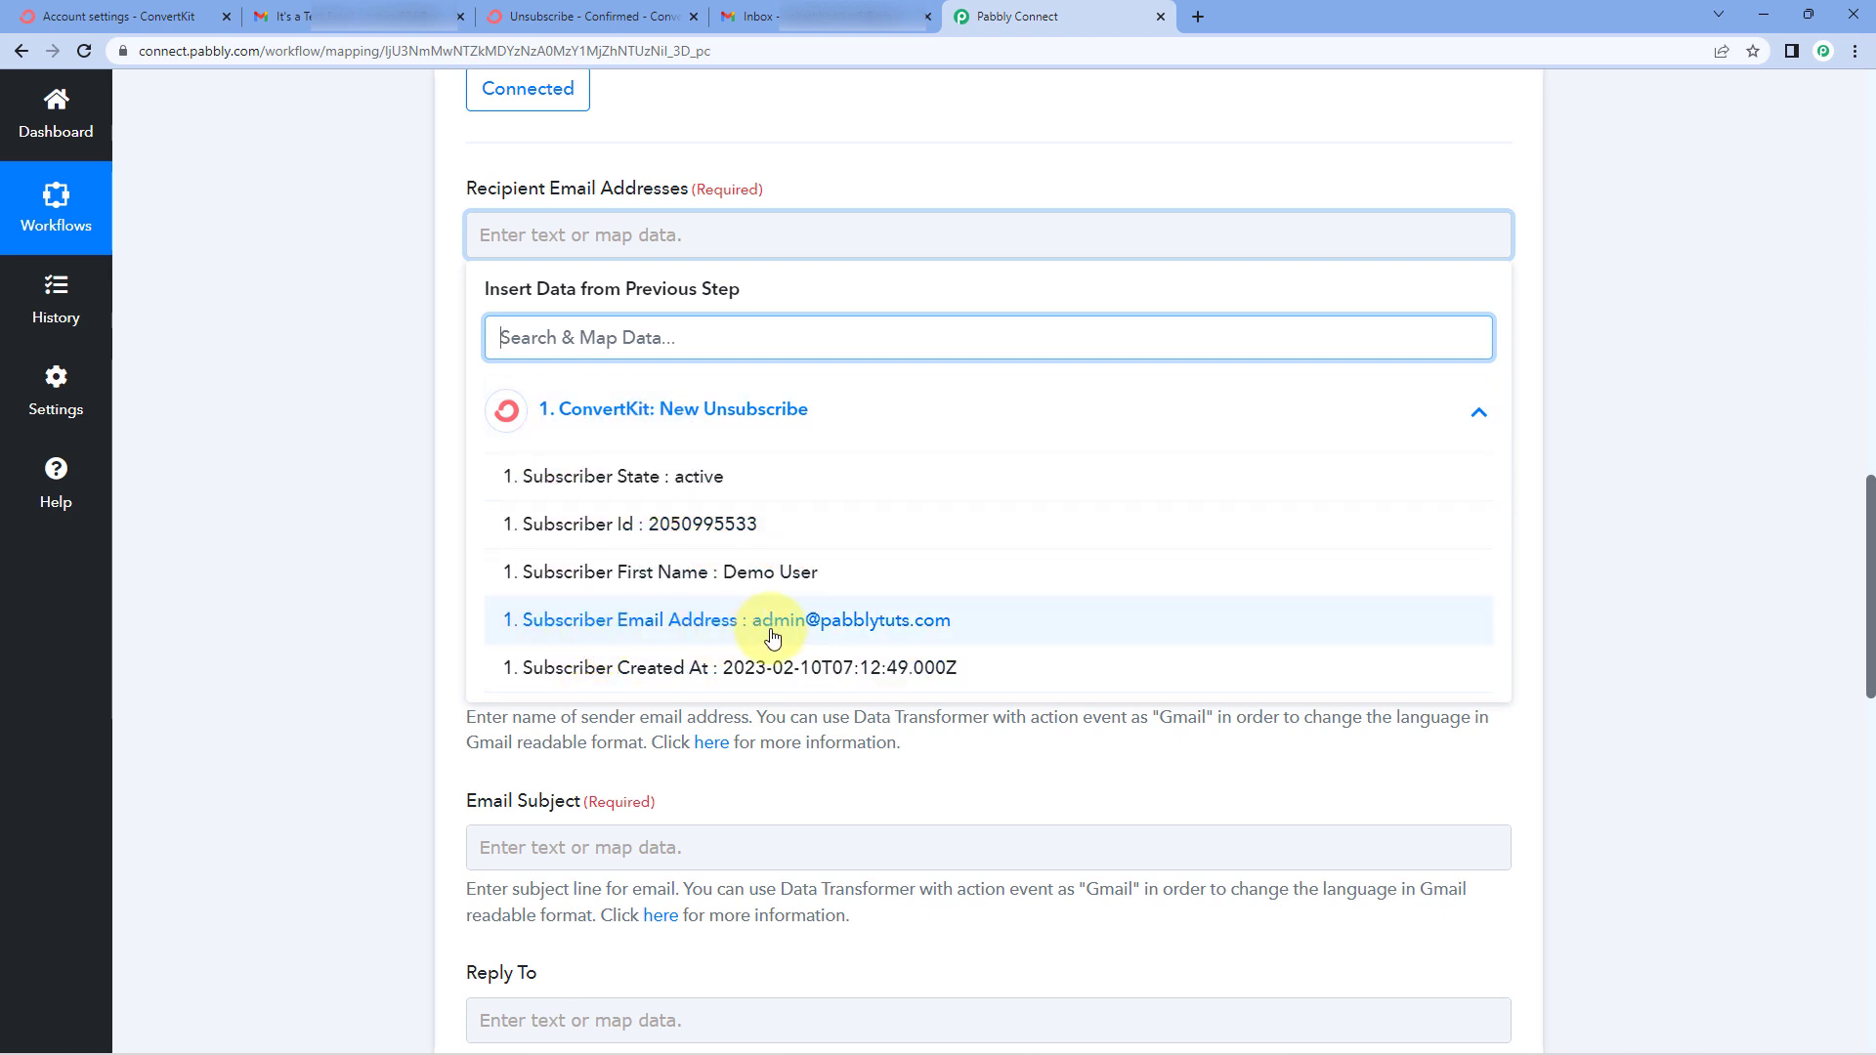
pyautogui.click(702, 629)
pyautogui.click(408, 347)
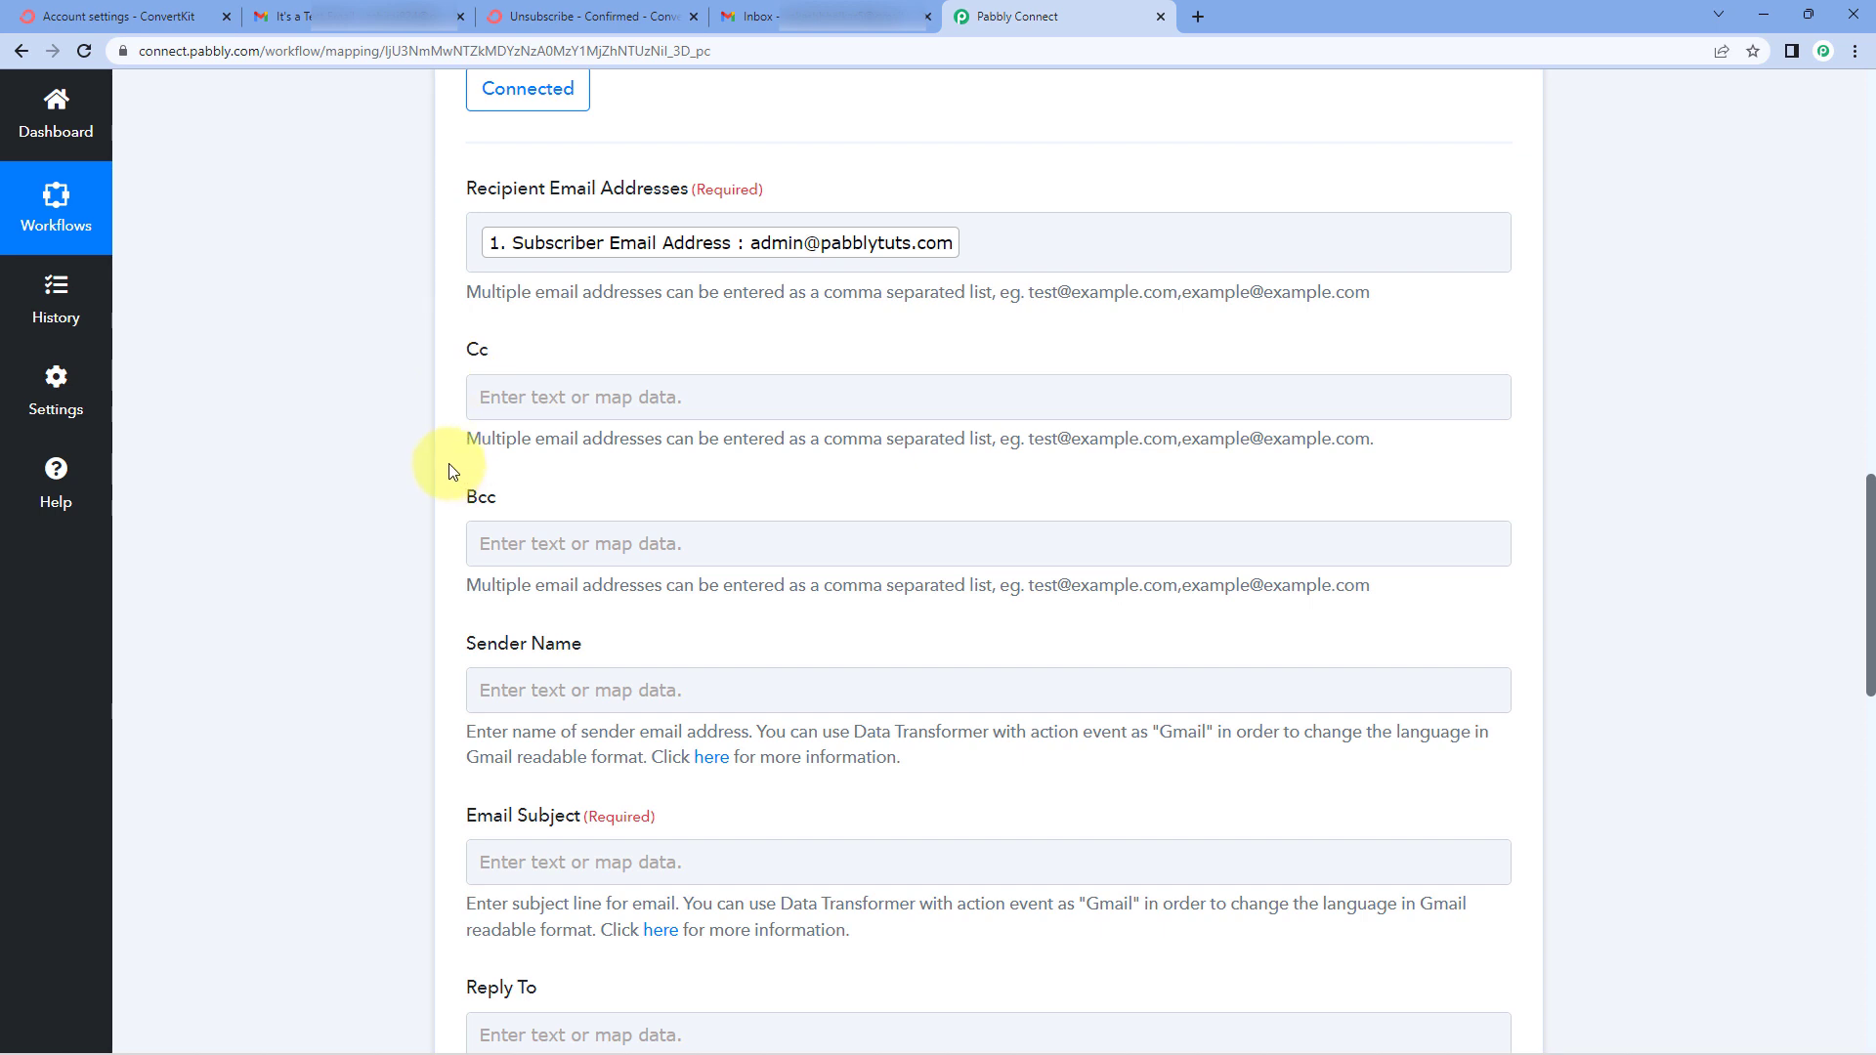
# Set the Gmail action's Sender Name to "Pabbly".
pyautogui.scroll(-2, 469, 401)
pyautogui.scroll(-2, 469, 401)
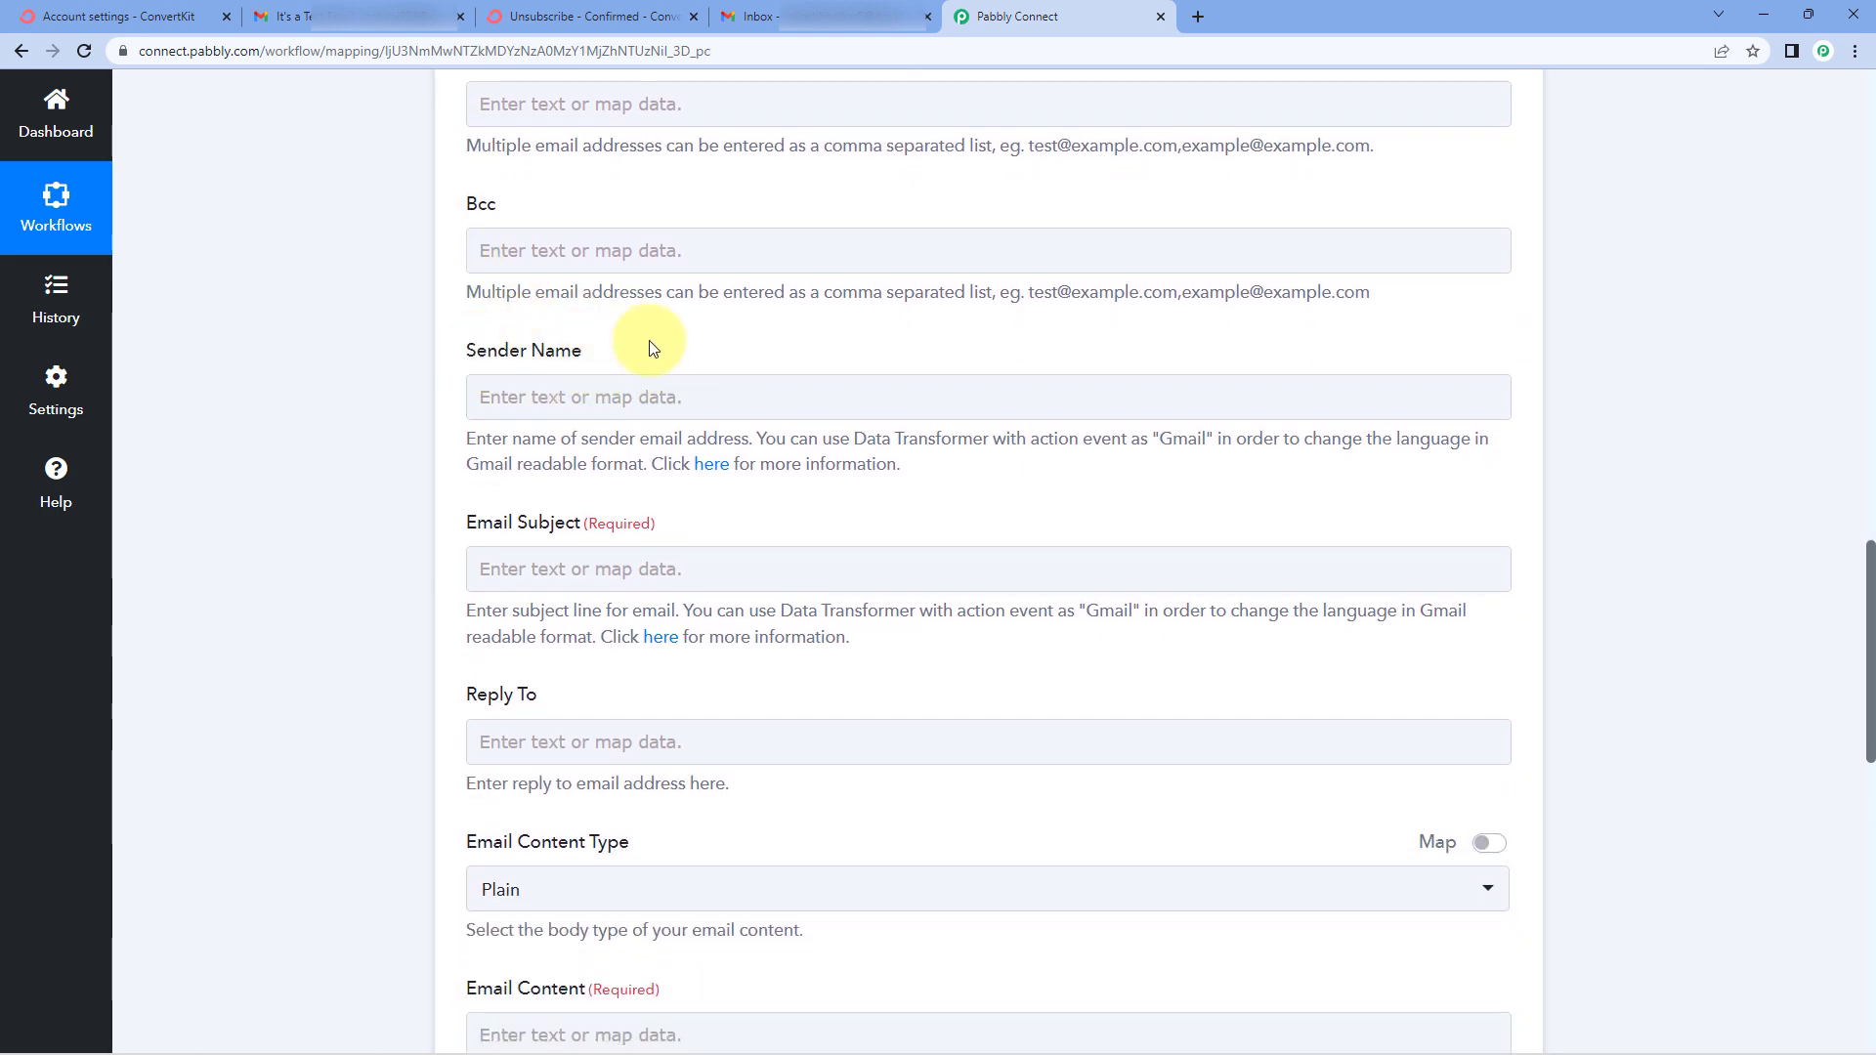
pyautogui.click(600, 391)
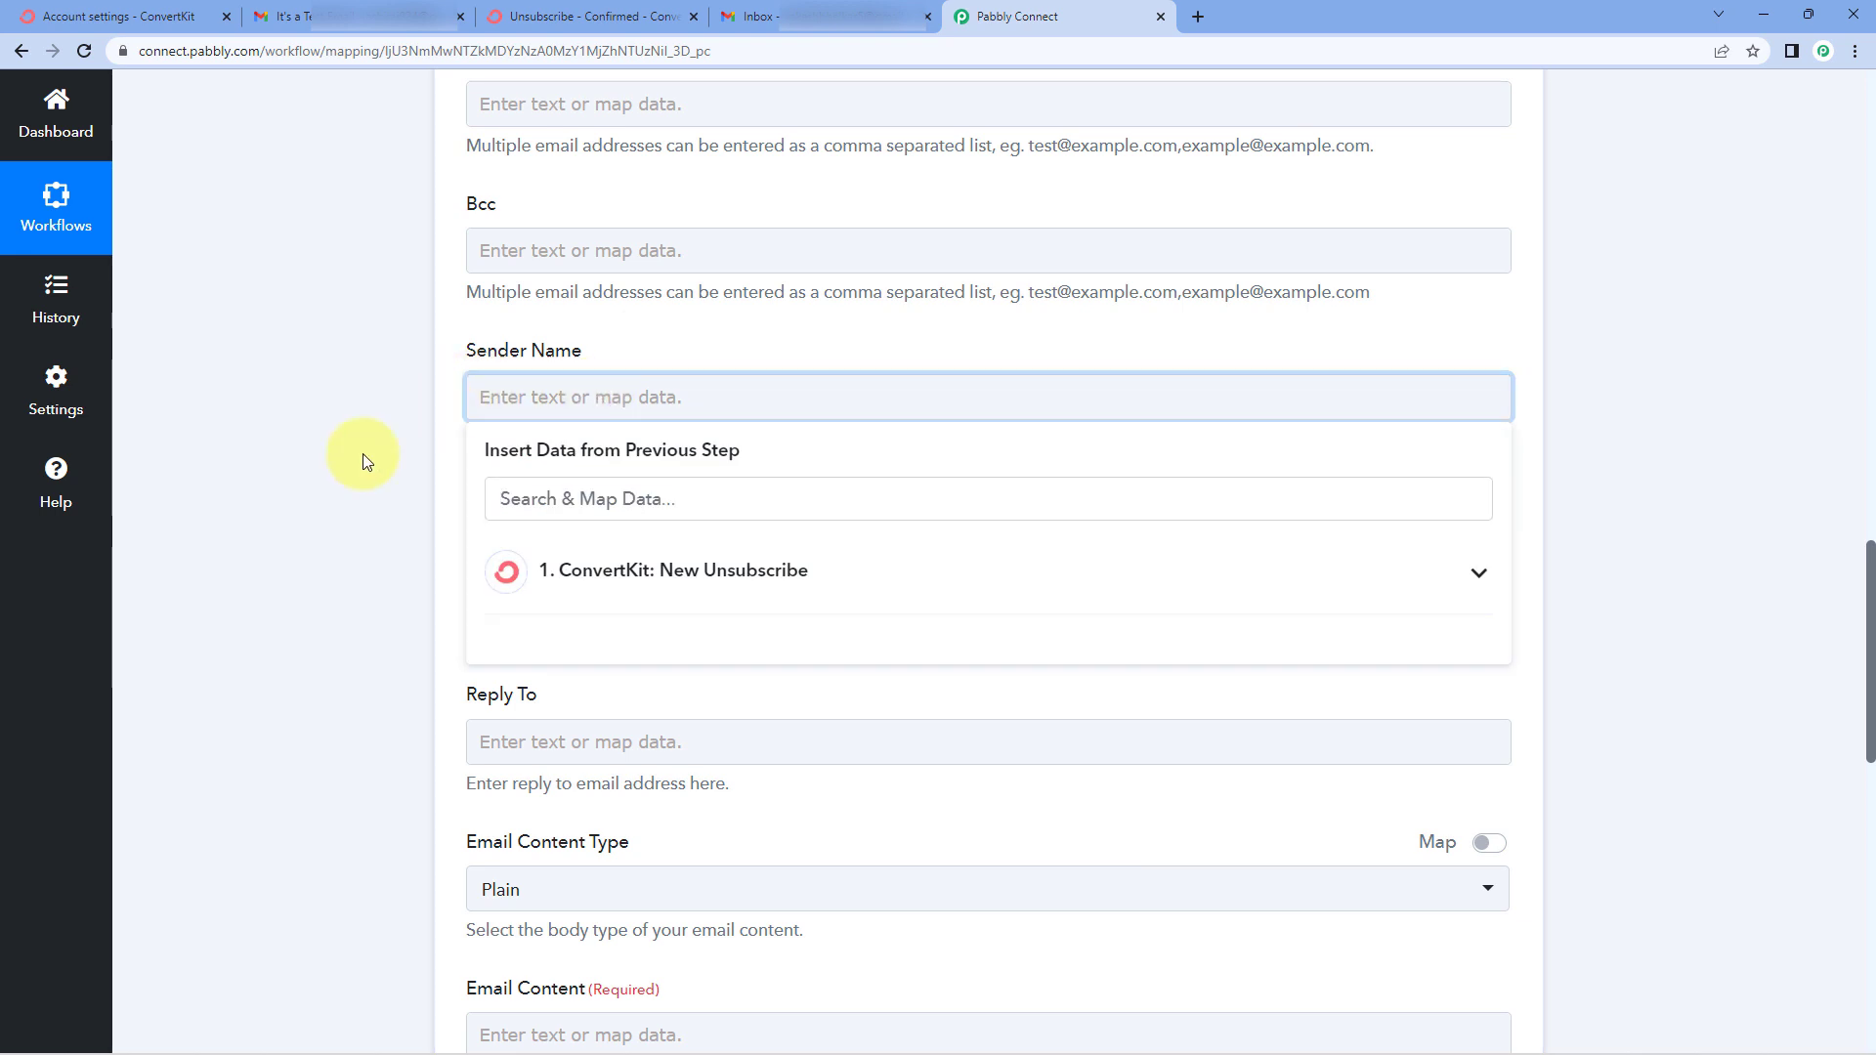
pyautogui.write('Pabbly')
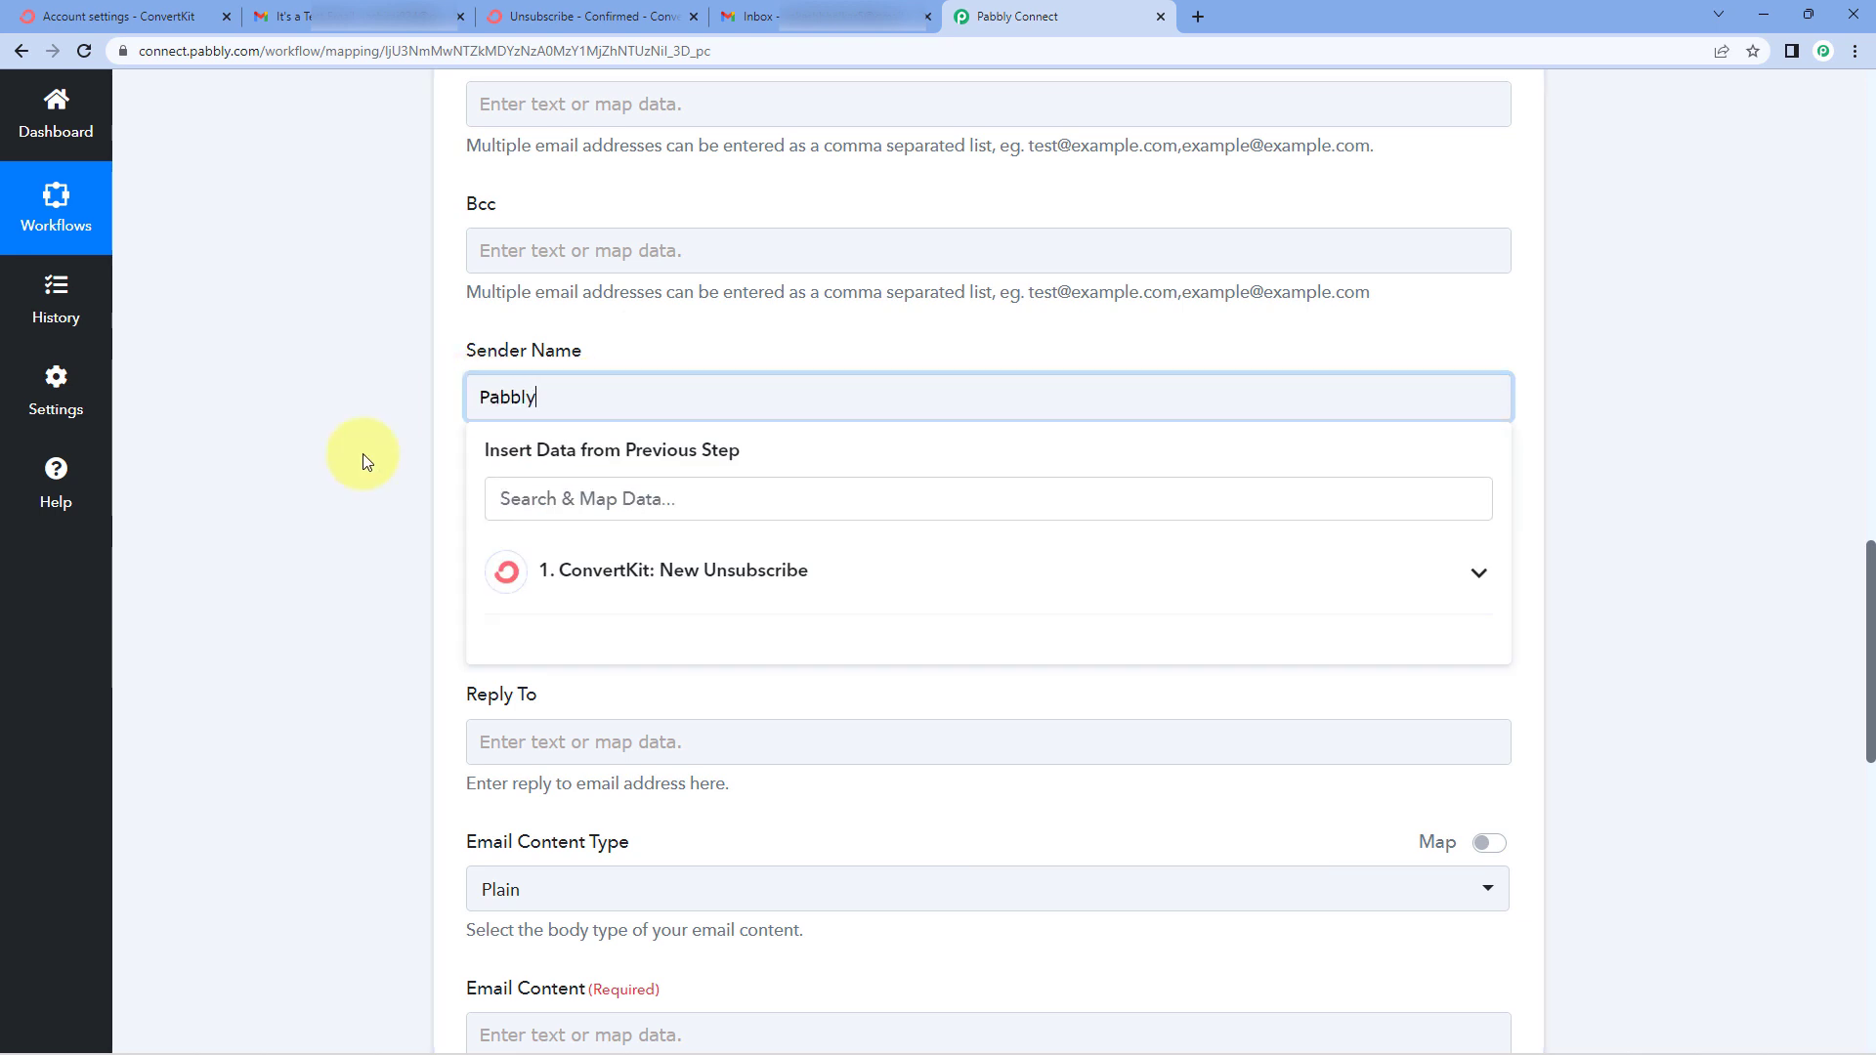
pyautogui.click(364, 459)
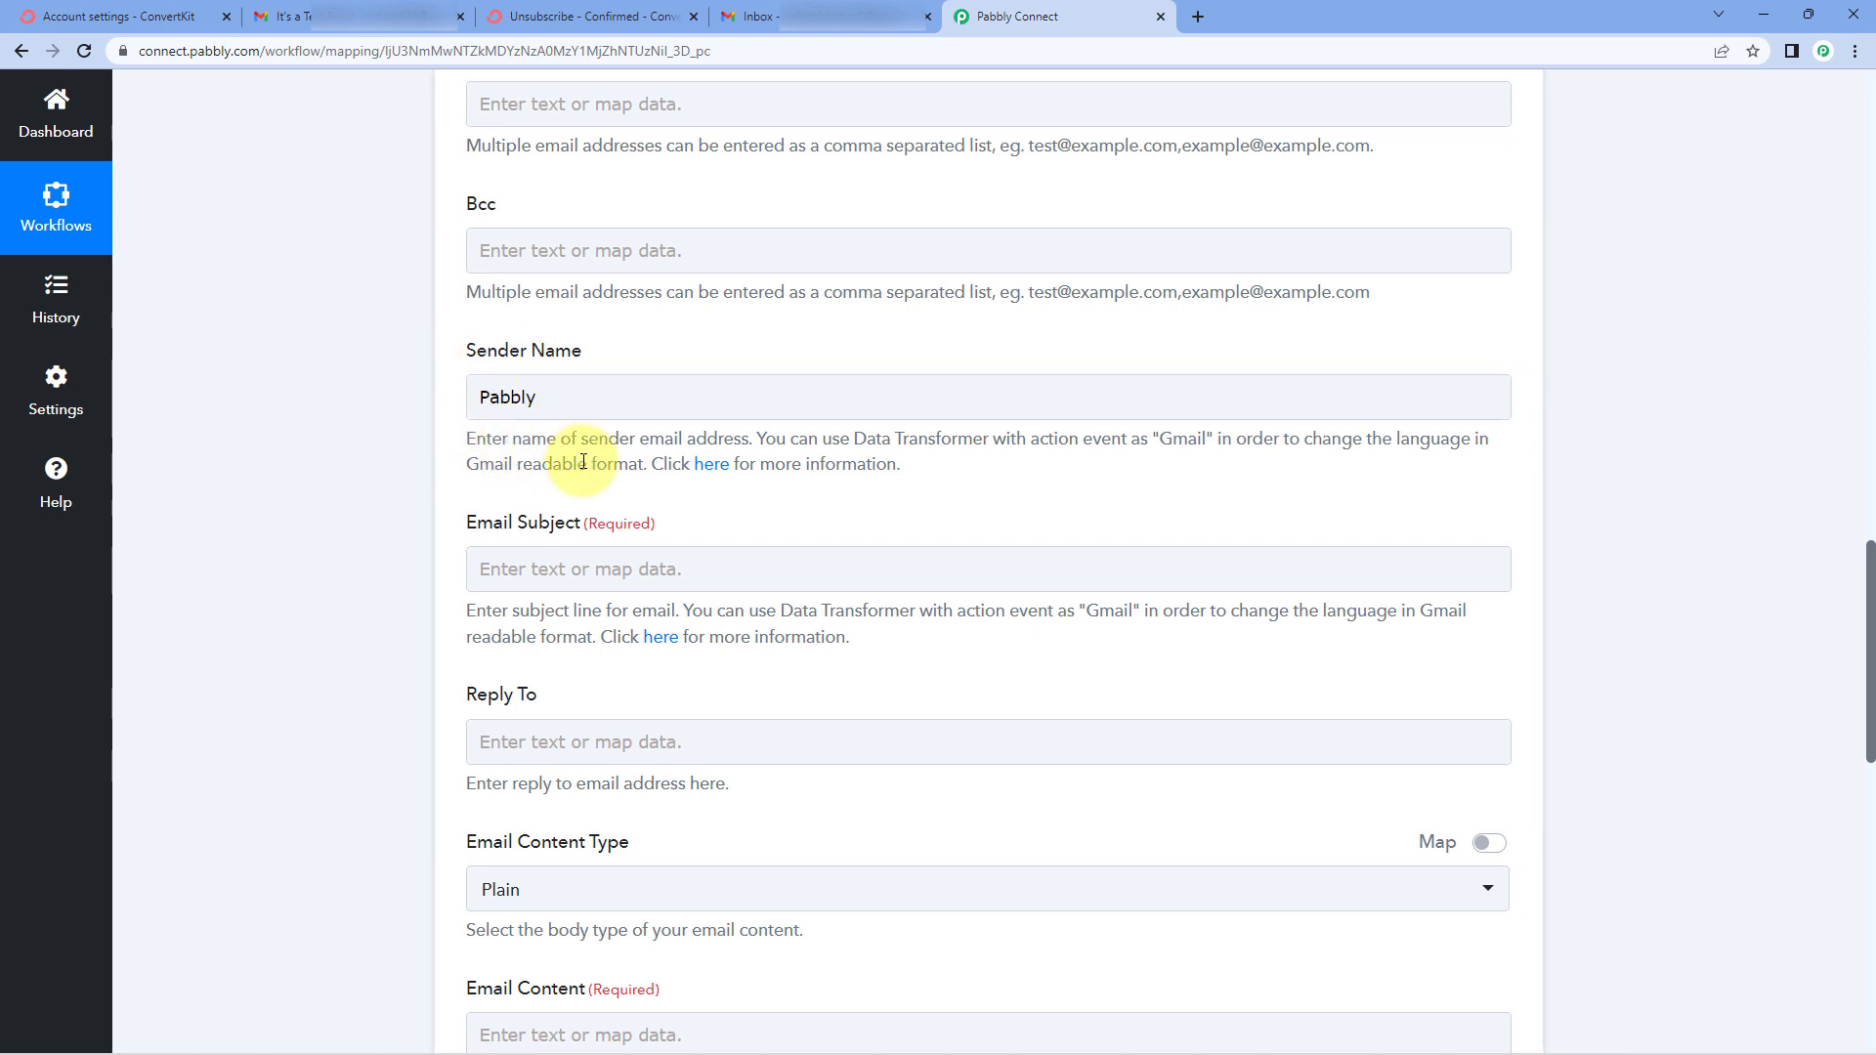
# Enter "We're sorry to see you go" as the Email Subject.
pyautogui.scroll(-2, 586, 460)
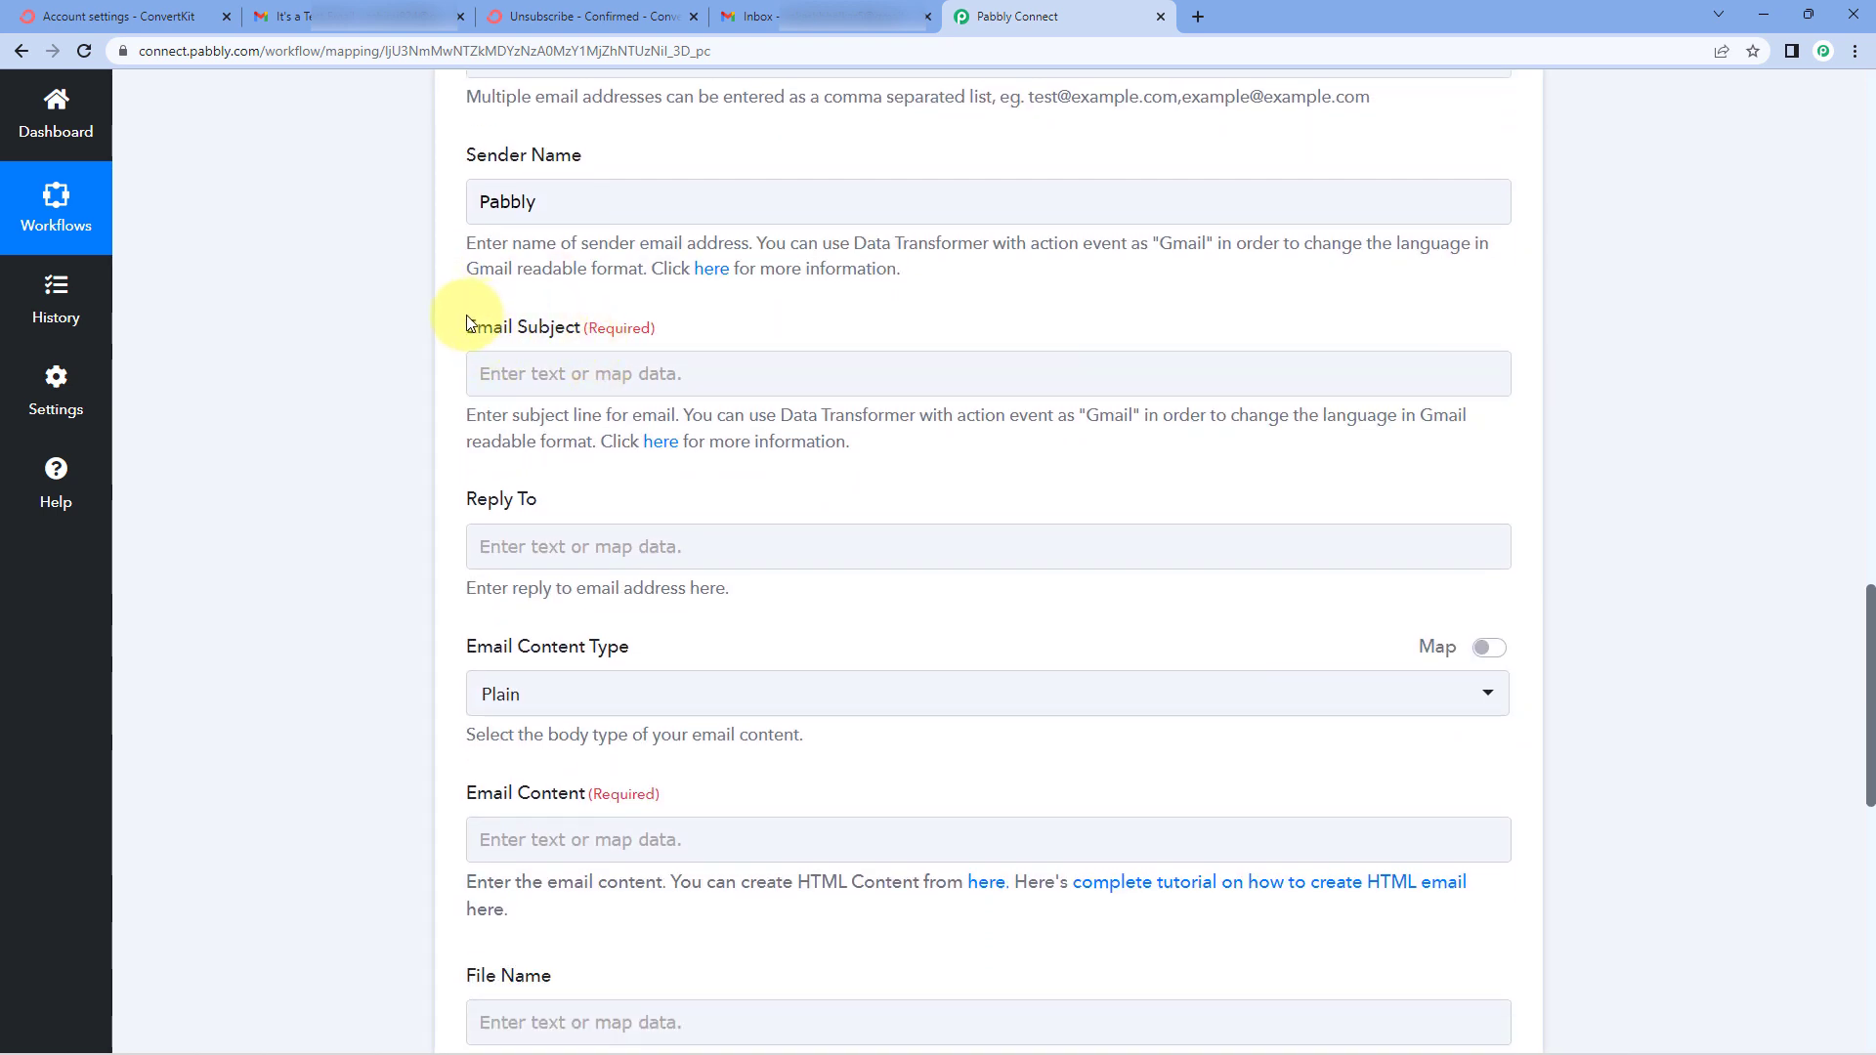
pyautogui.click(616, 375)
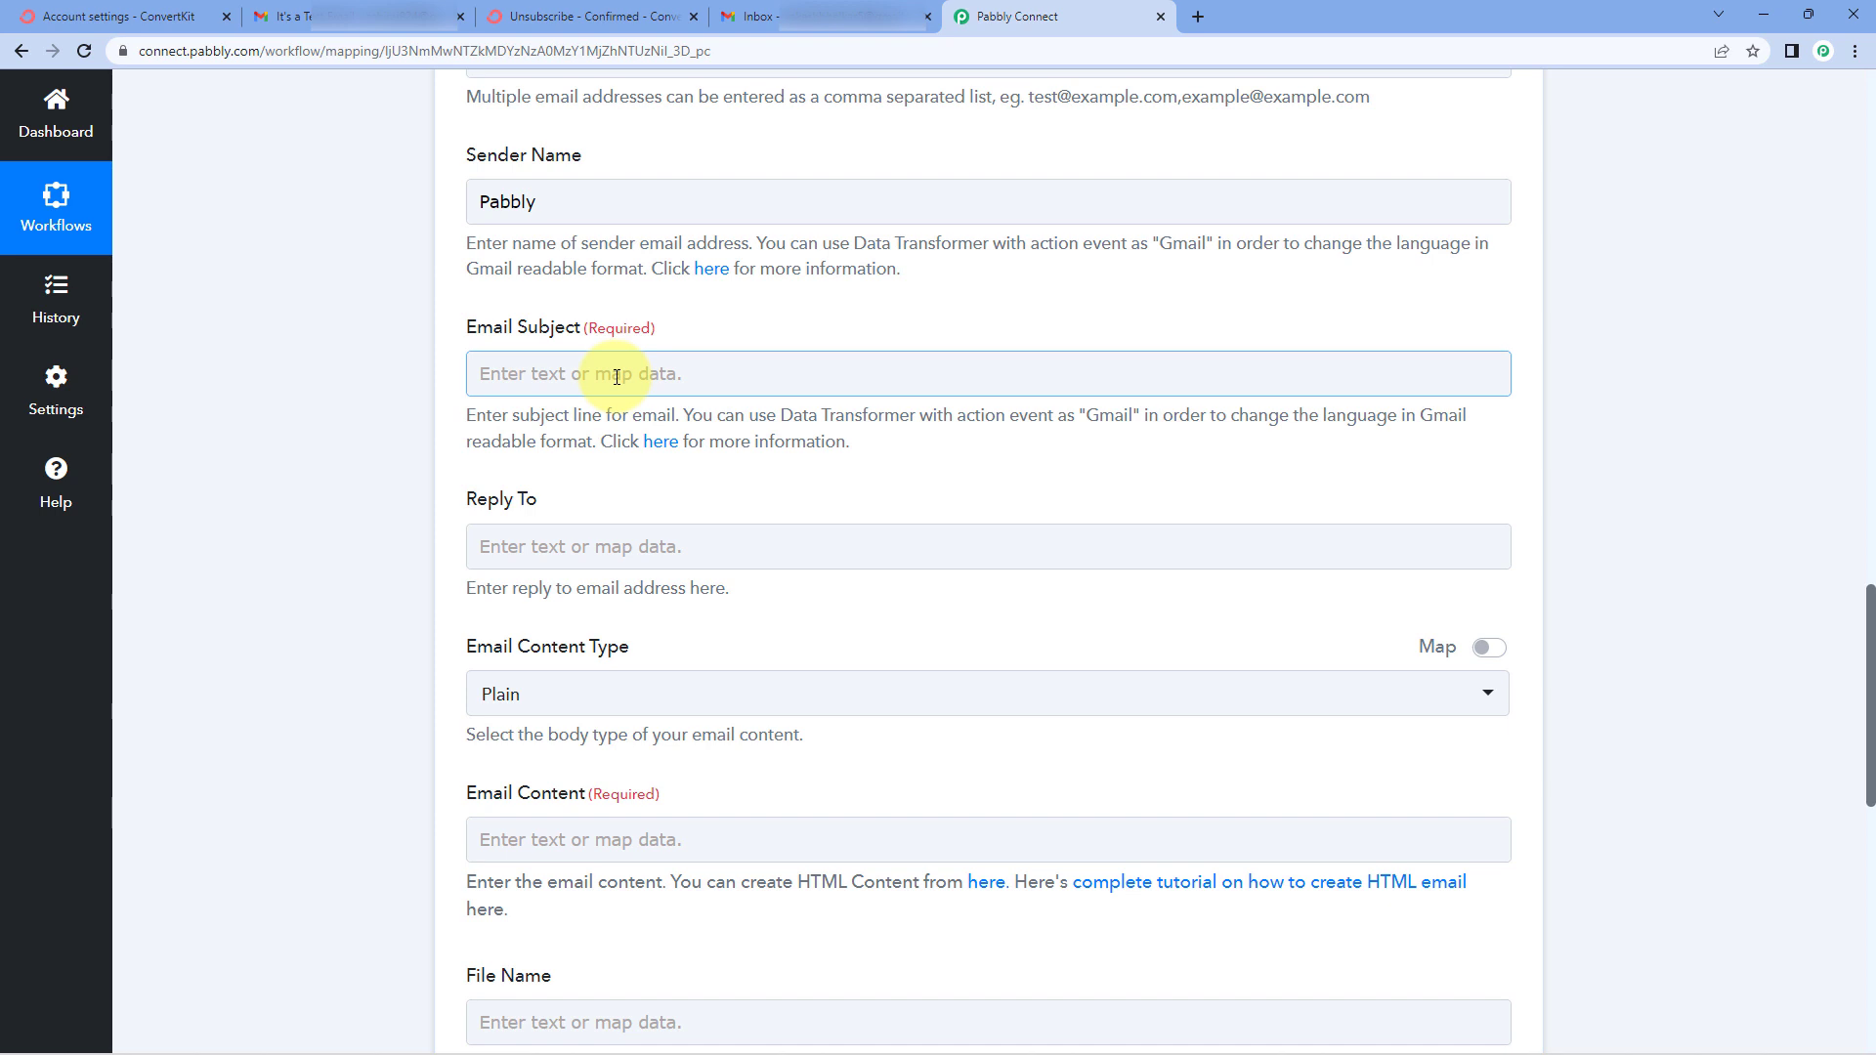
pyautogui.click(616, 376)
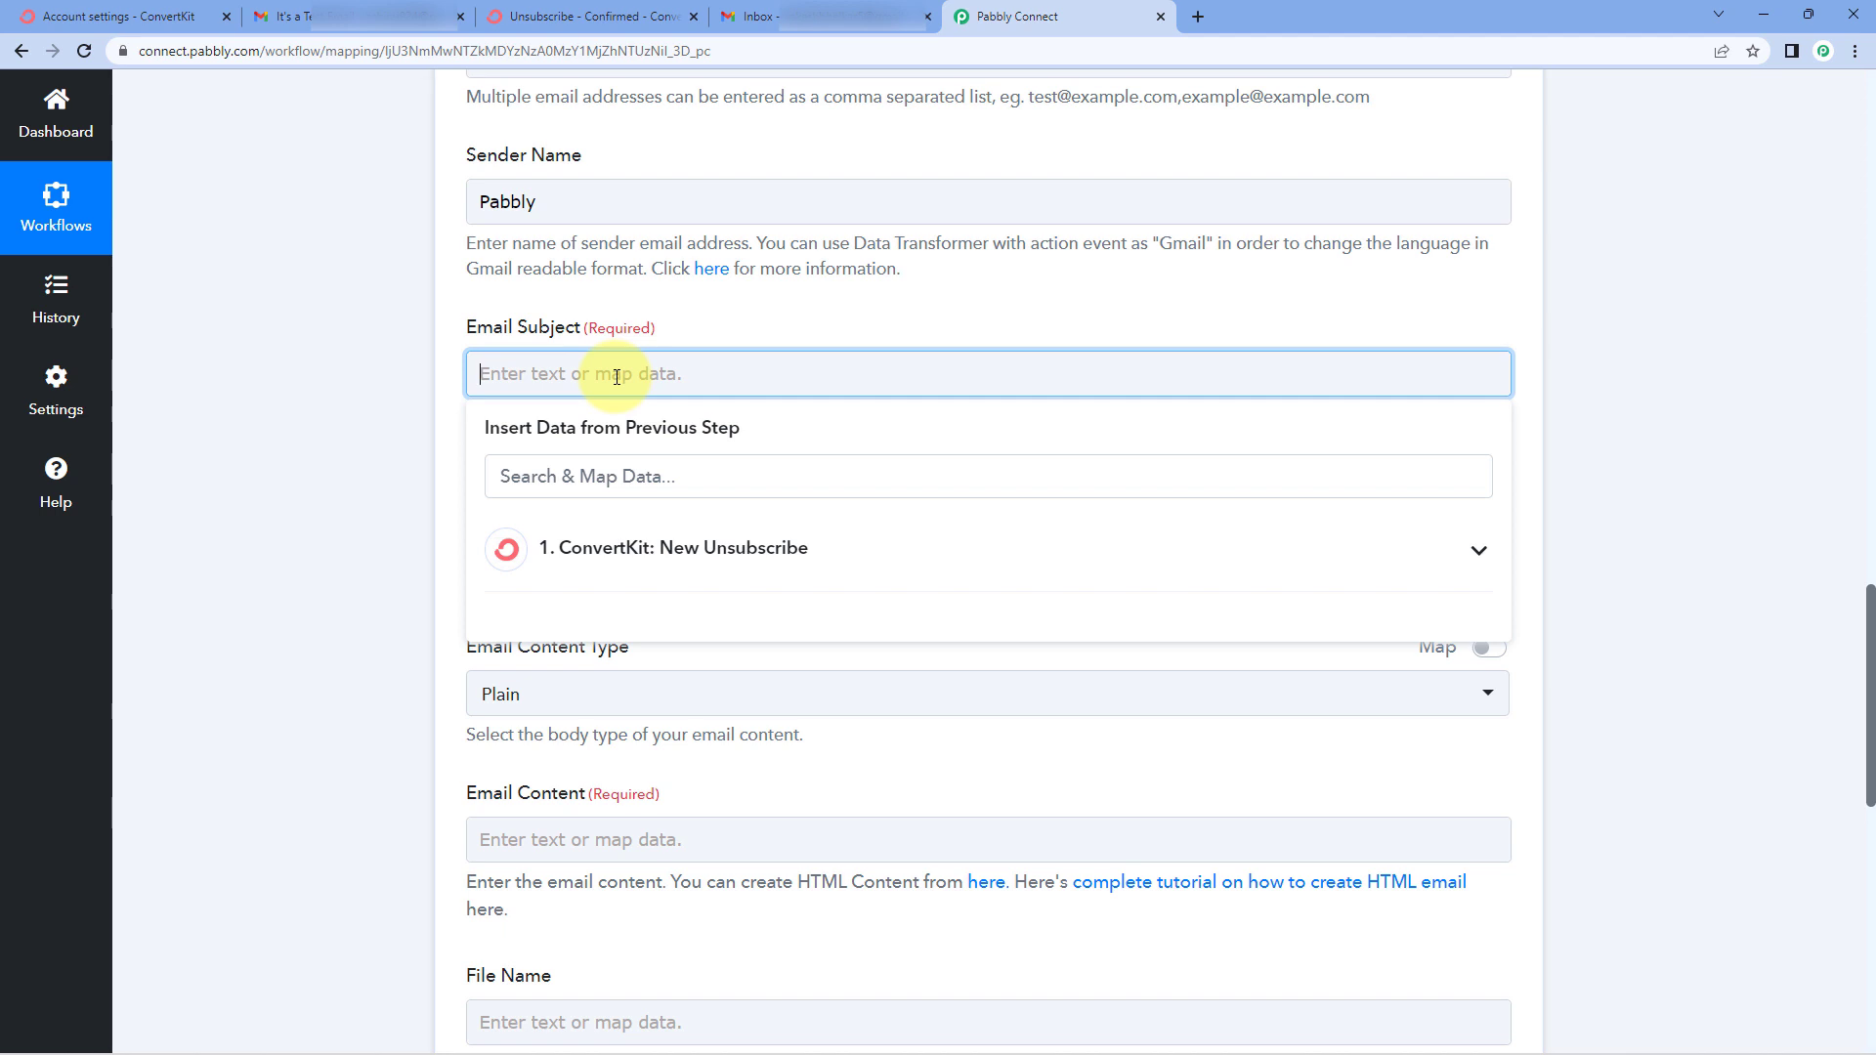
pyautogui.write('W')
pyautogui.press('BackSpace')
pyautogui.write('s')
pyautogui.press('Delete')
pyautogui.write('see you go')
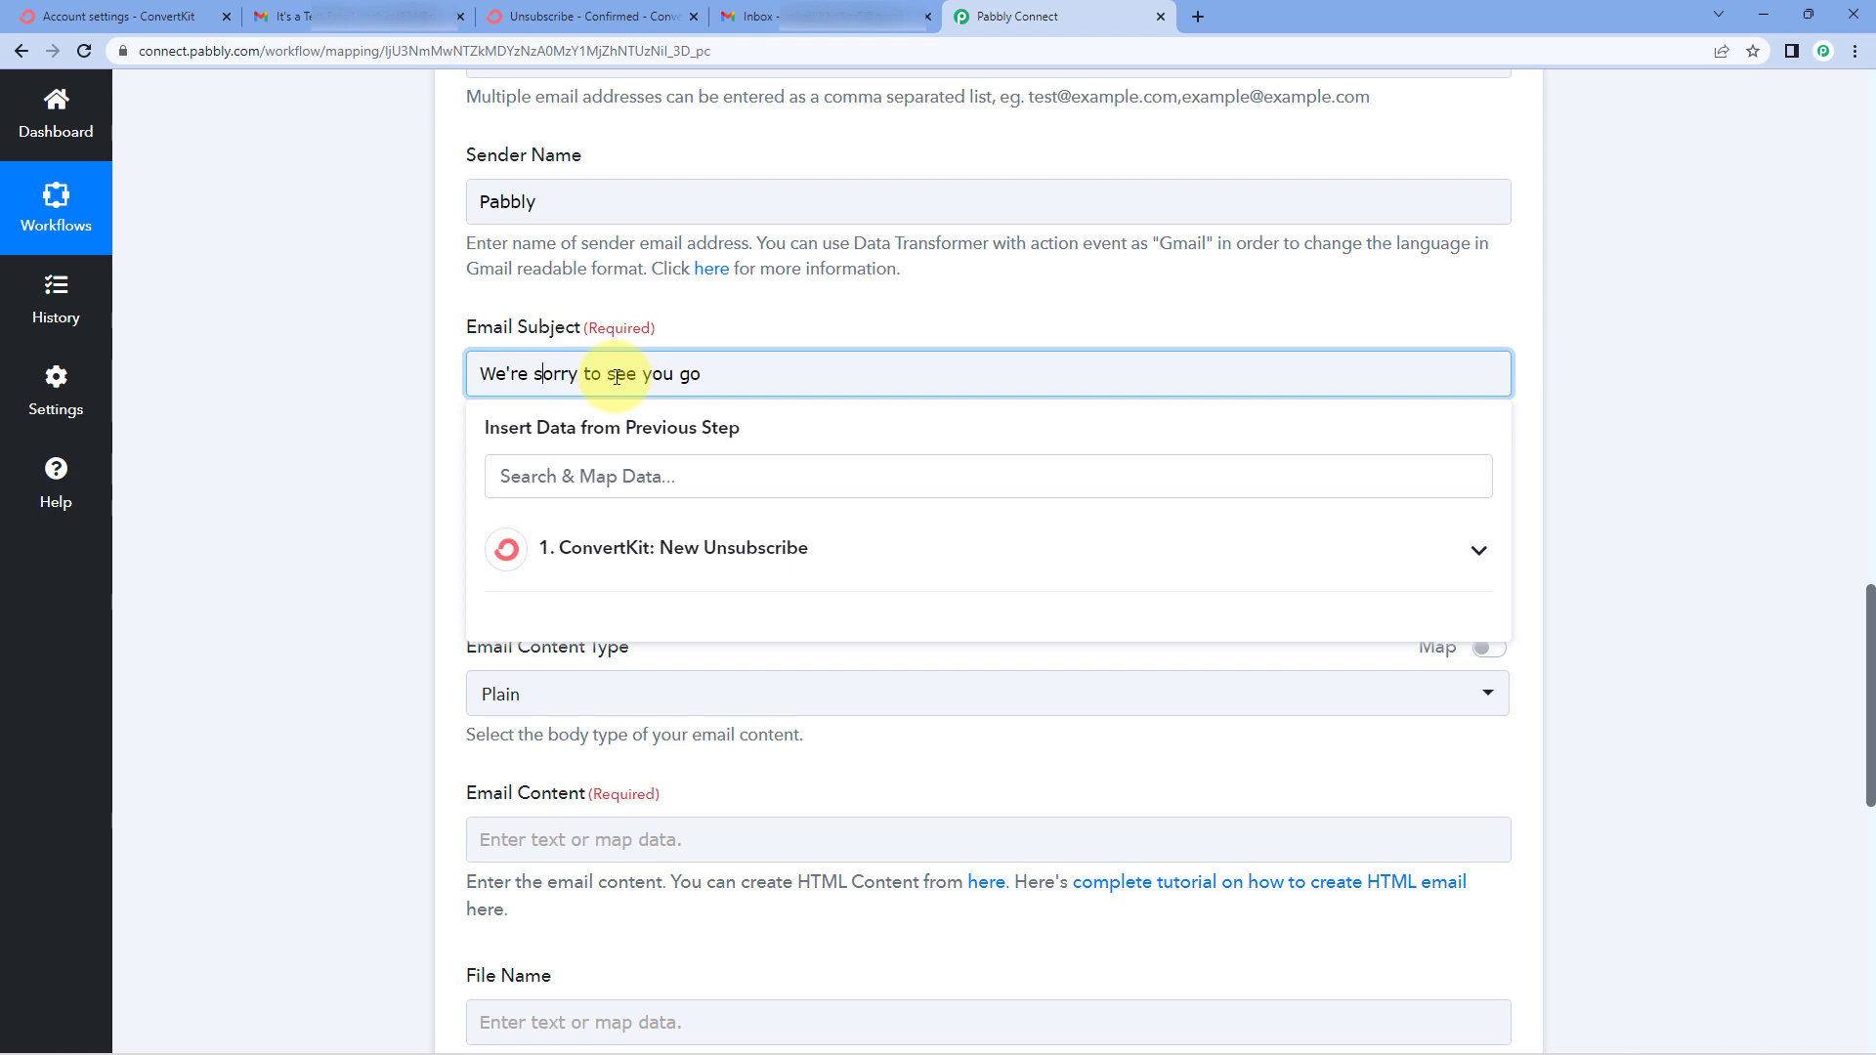
pyautogui.click(372, 401)
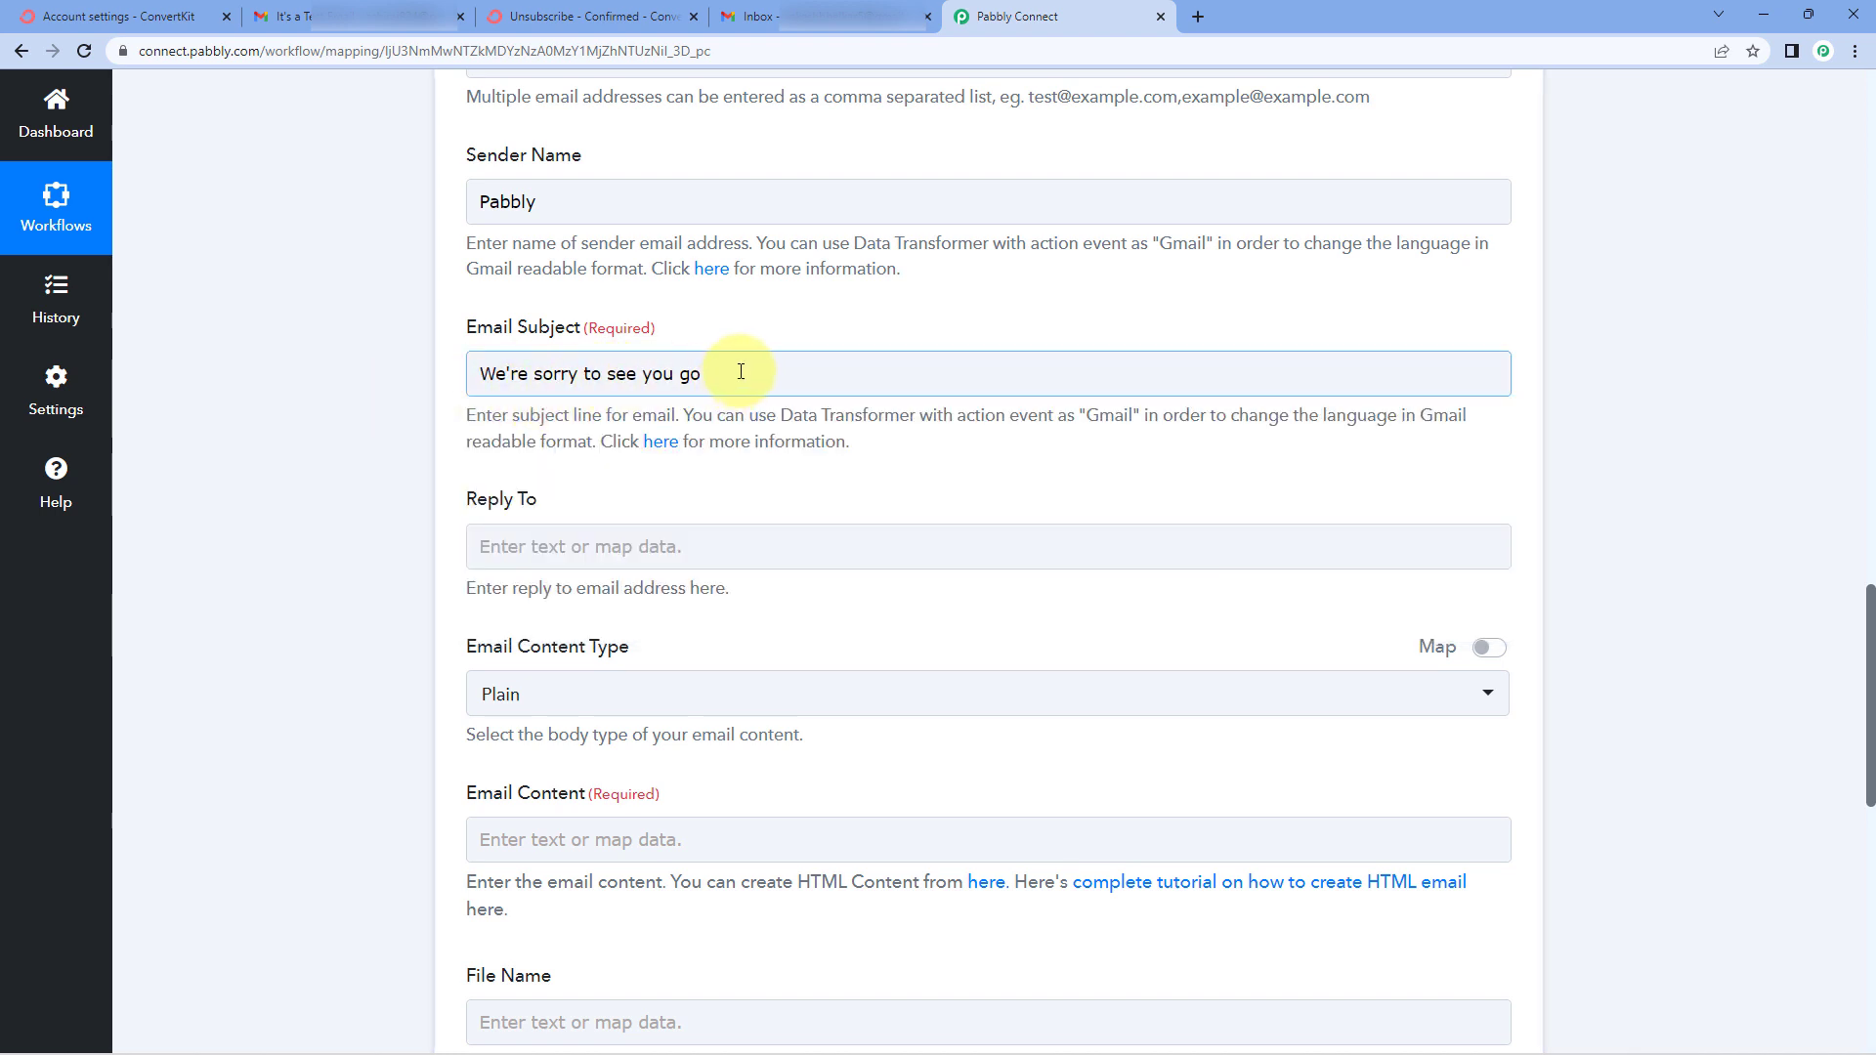
# Choose Plain as the Email Content Type for the message body.
pyautogui.scroll(-1, 741, 371)
pyautogui.click(738, 369)
pyautogui.scroll(-1, 435, 285)
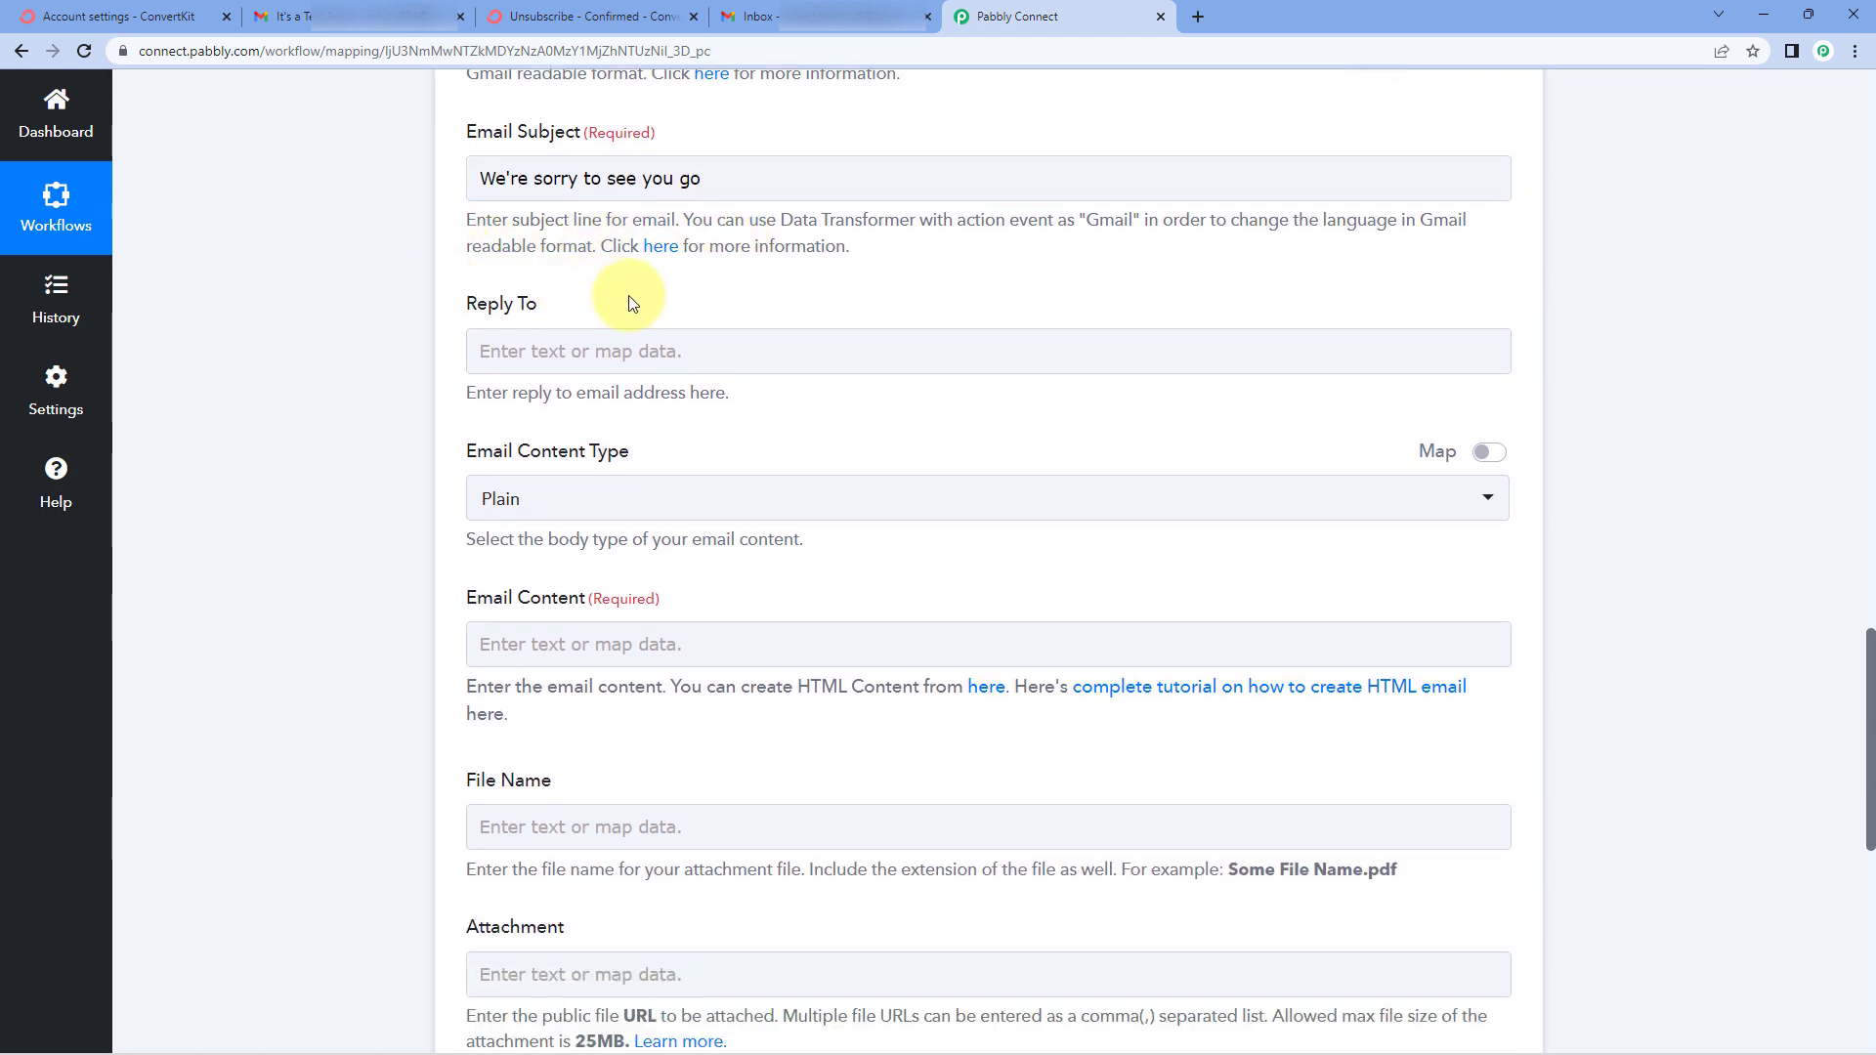
pyautogui.scroll(-1, 629, 303)
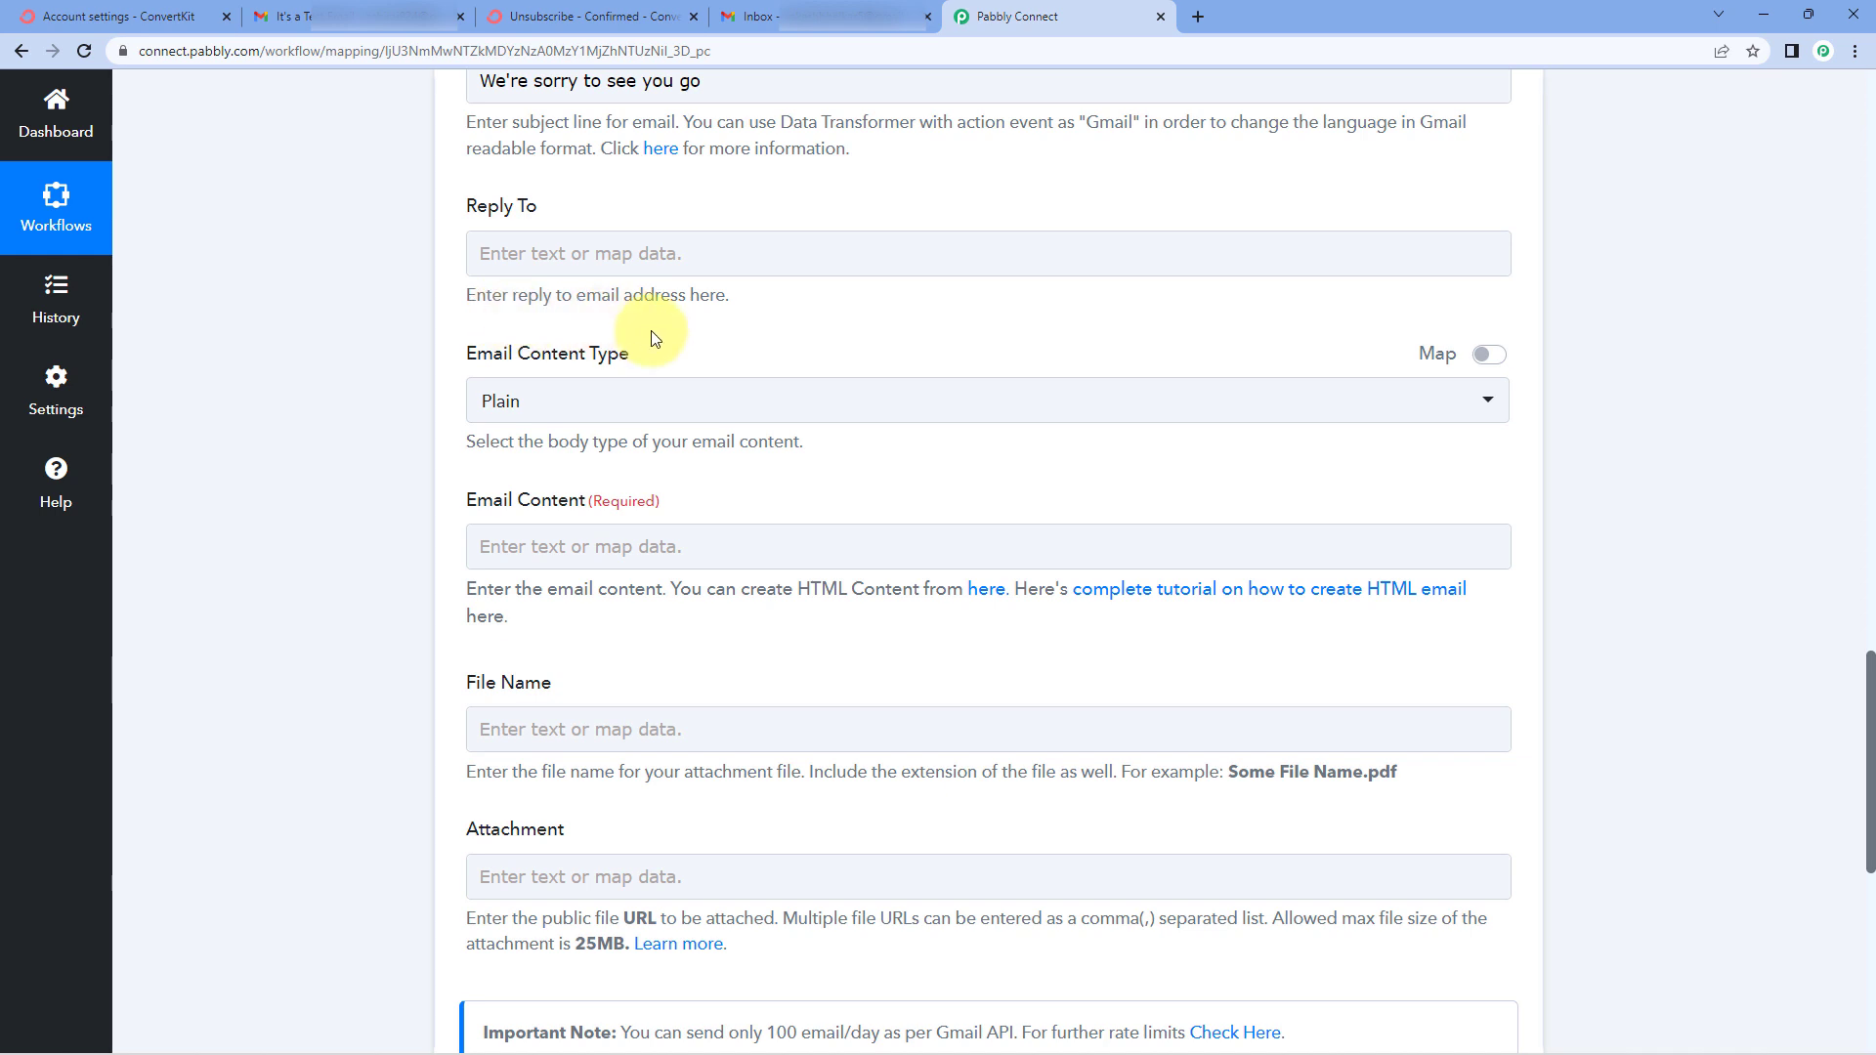
pyautogui.click(650, 417)
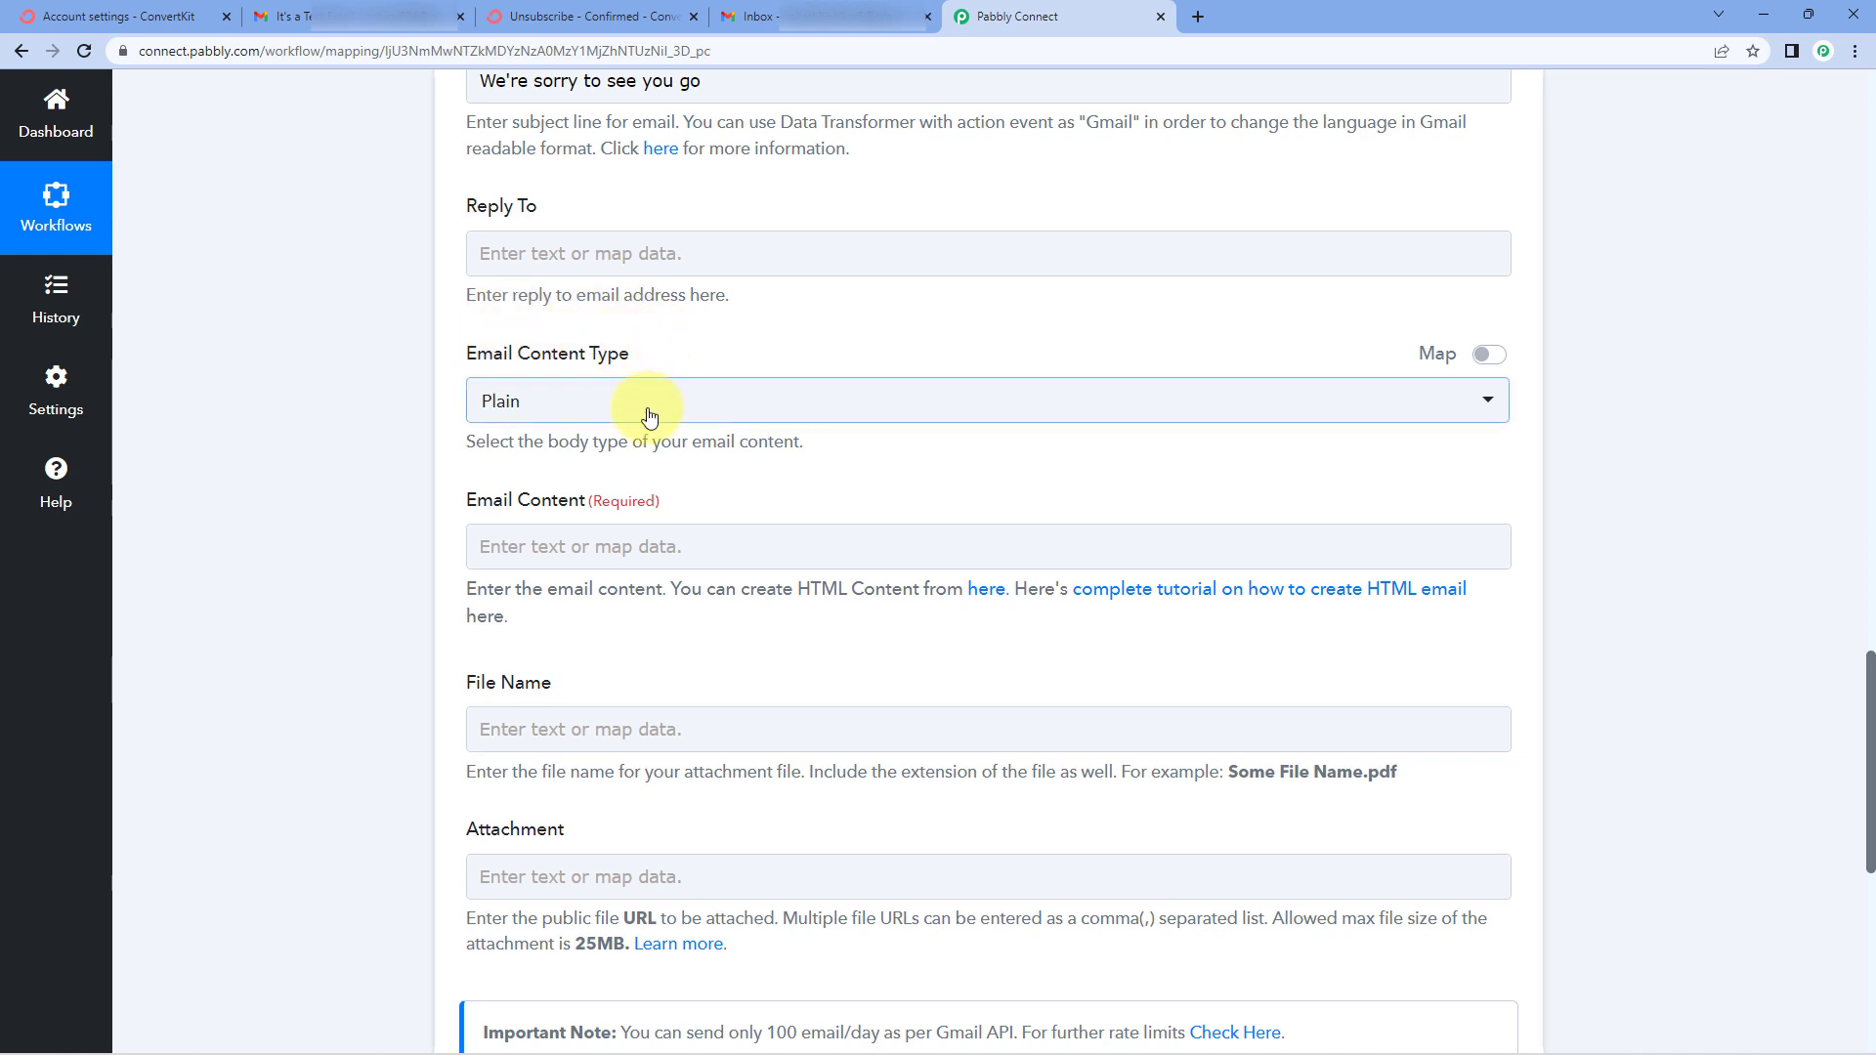
pyautogui.click(649, 418)
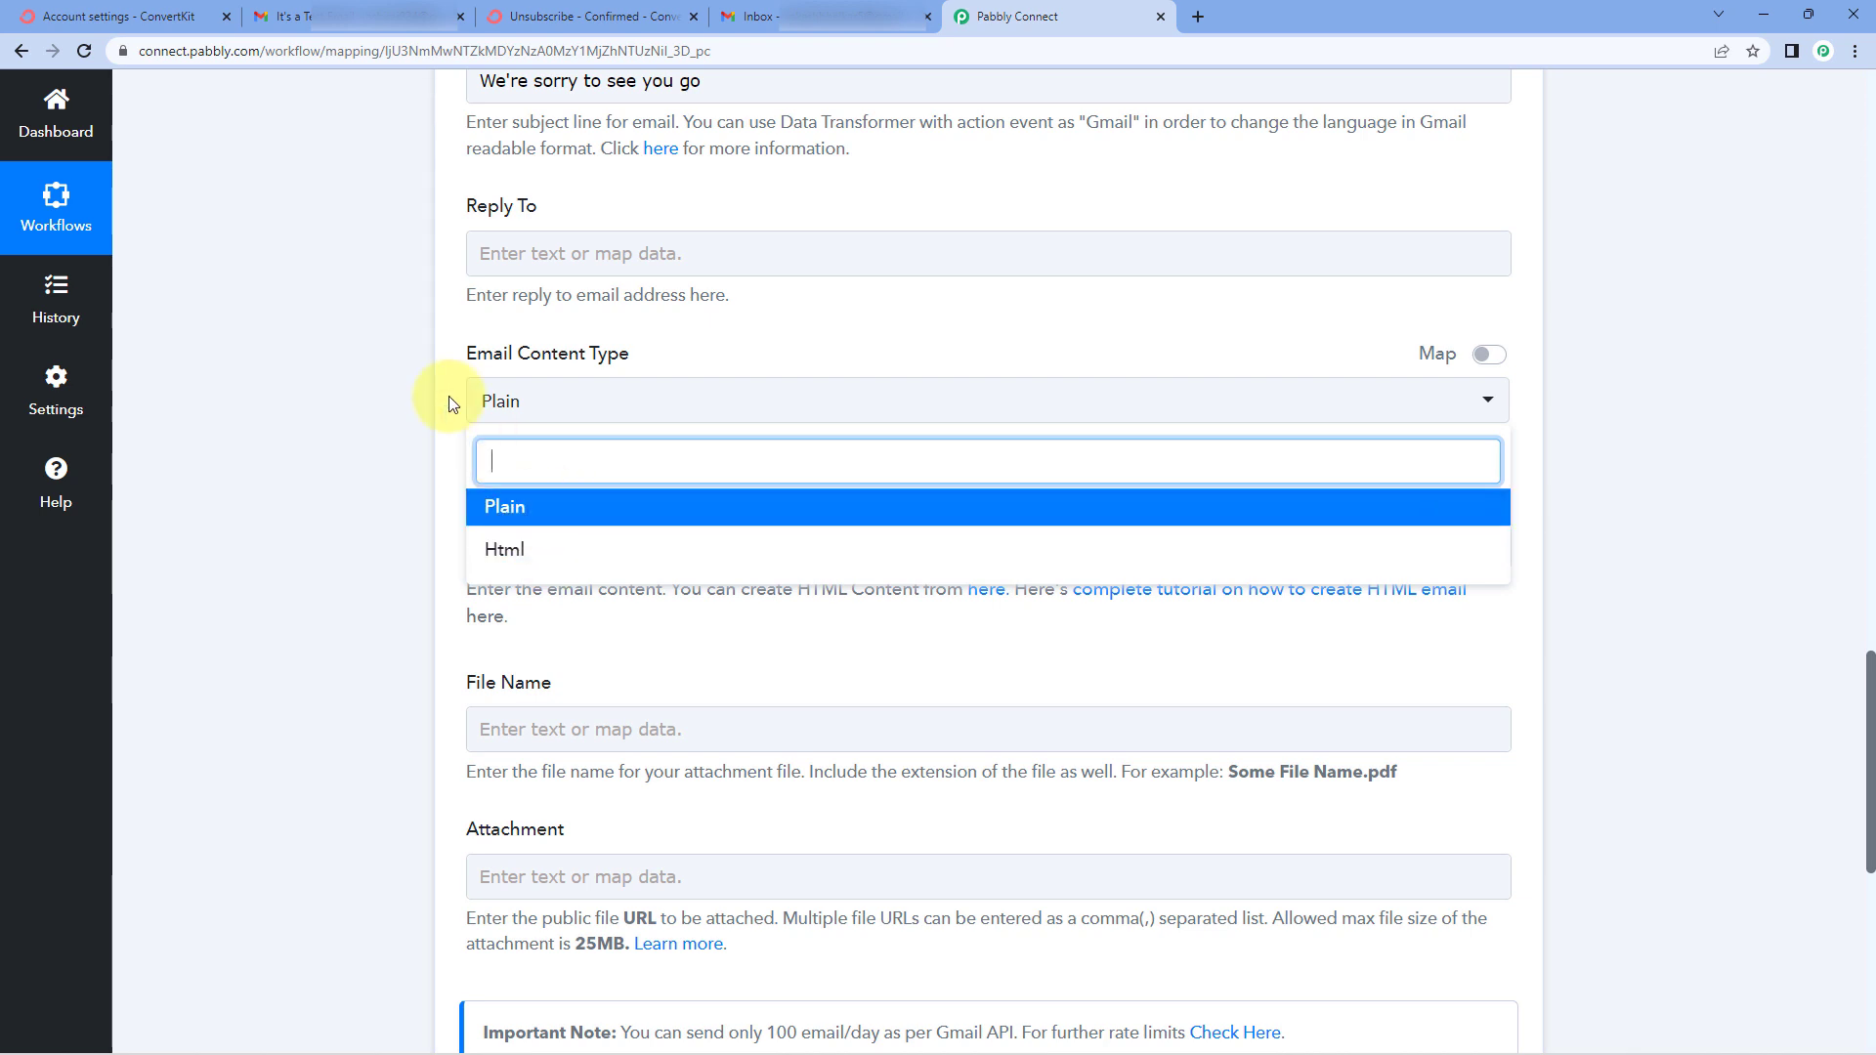
pyautogui.click(550, 516)
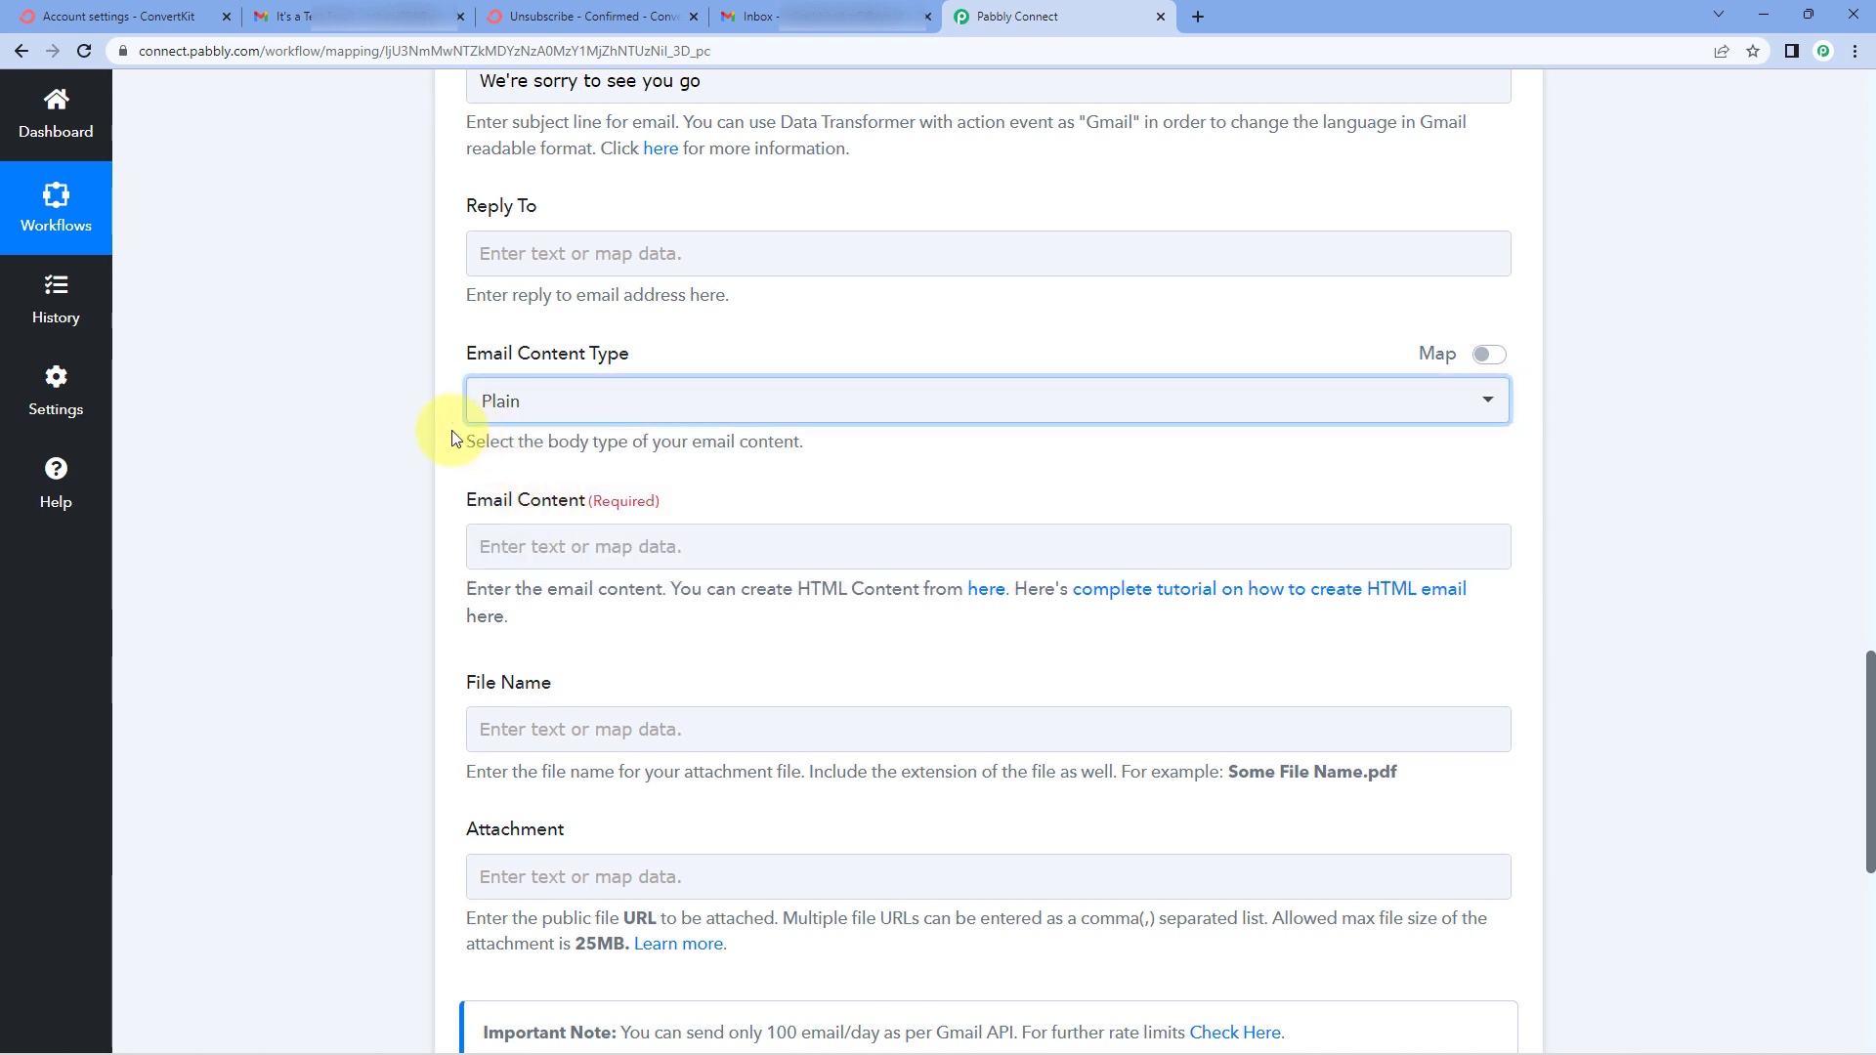
# Start the Email Content with "Hello", the mapped Subscriber First Name from the ConvertKit trigger and a comma, followed by a line break.
pyautogui.scroll(-2, 460, 431)
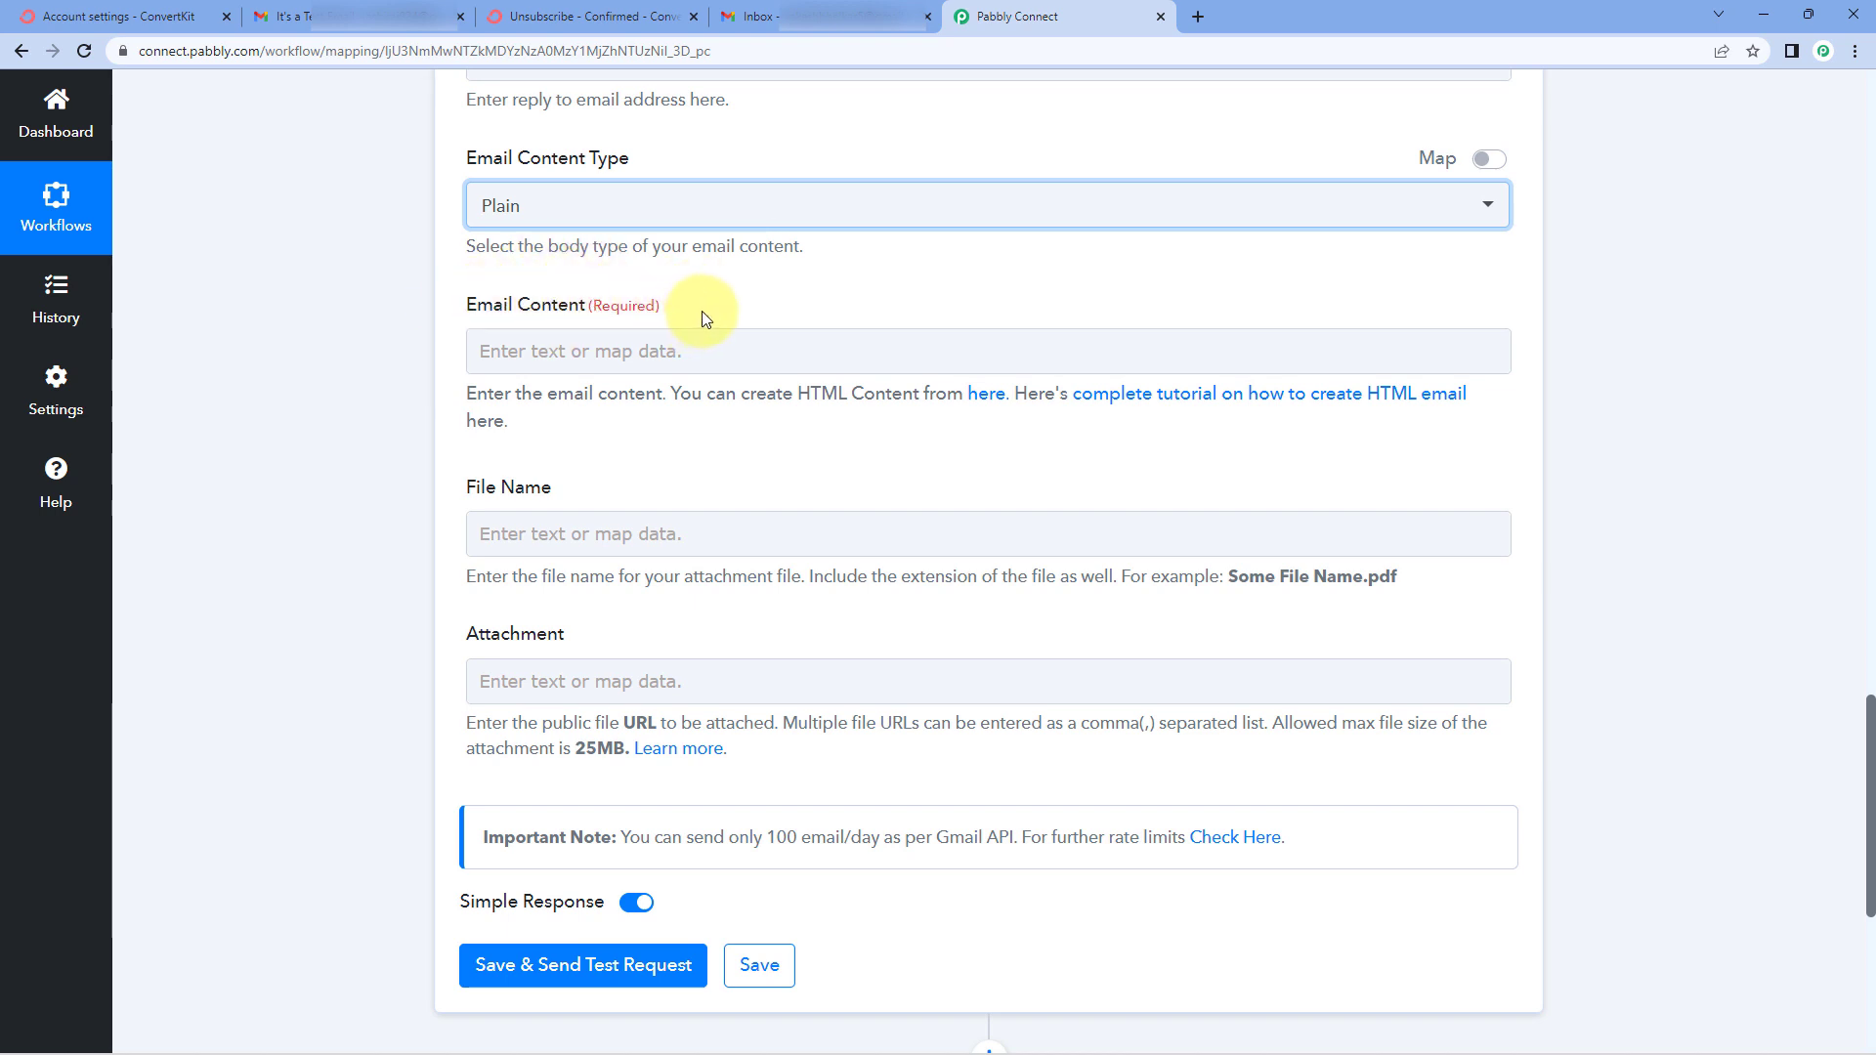
pyautogui.click(621, 348)
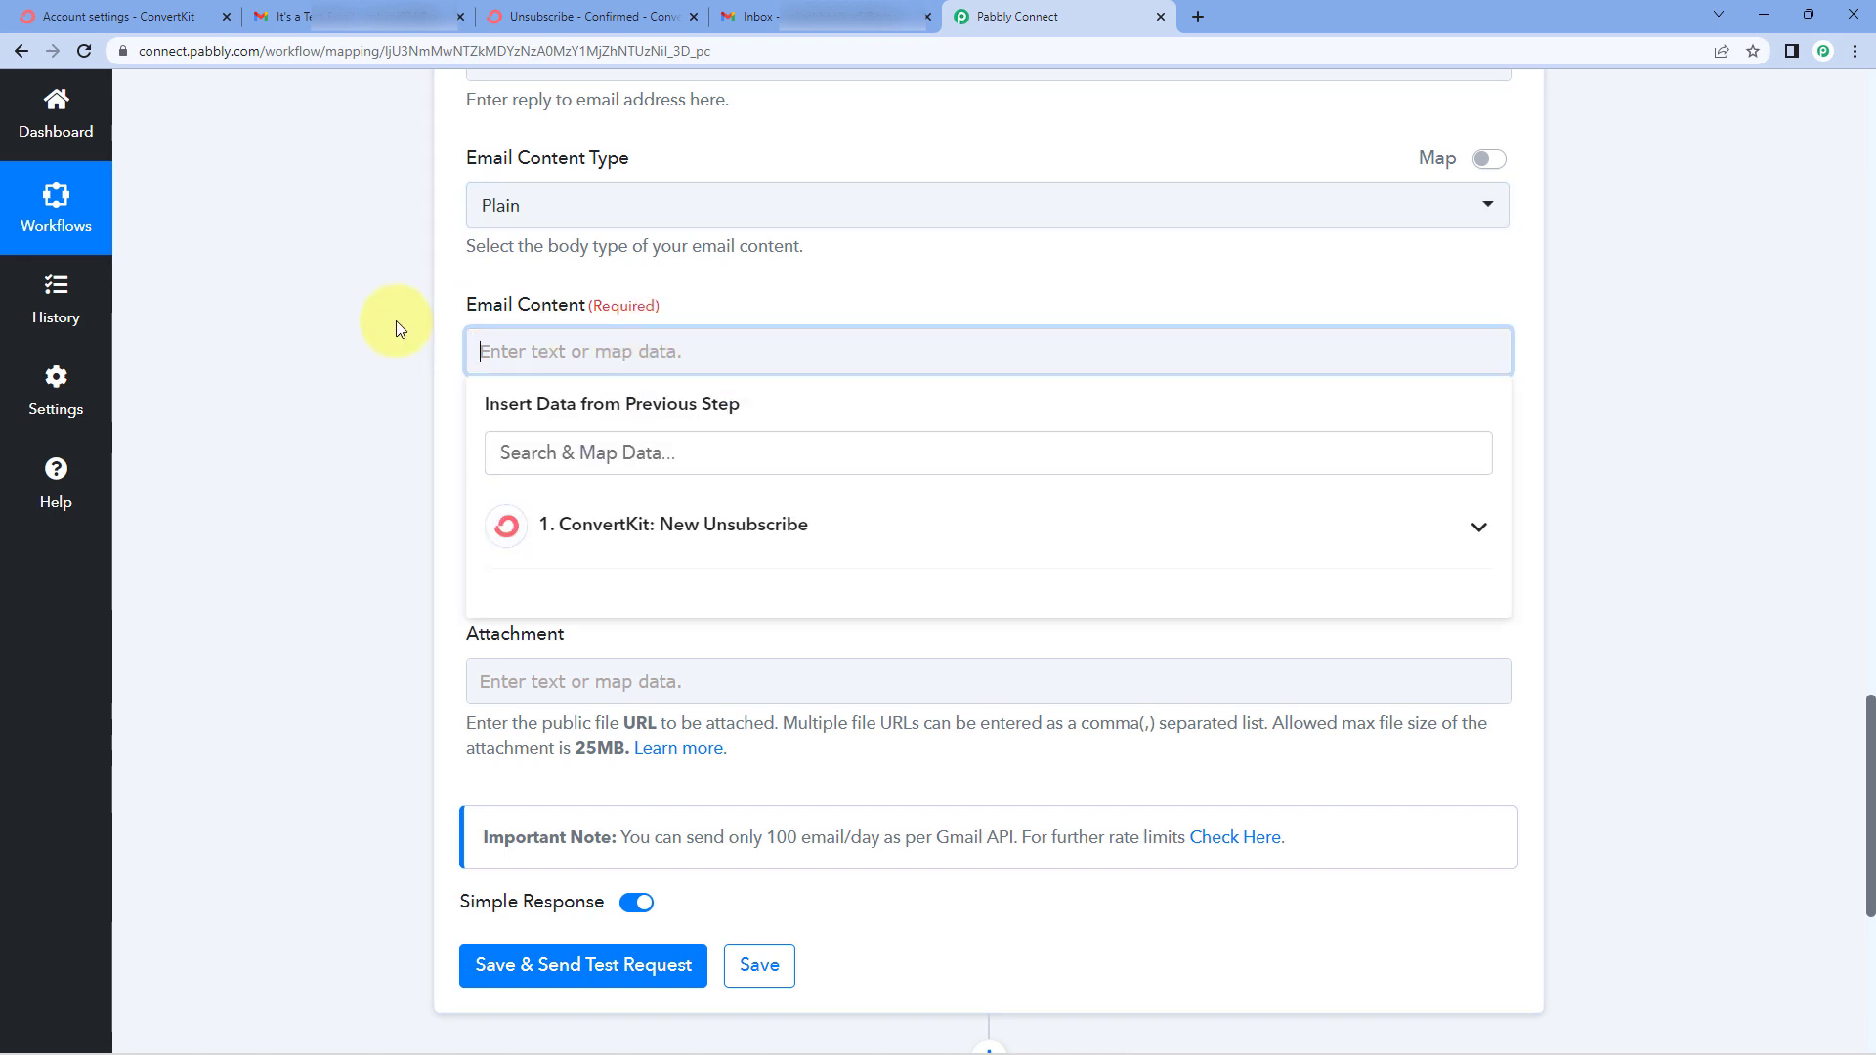
pyautogui.write('Hello')
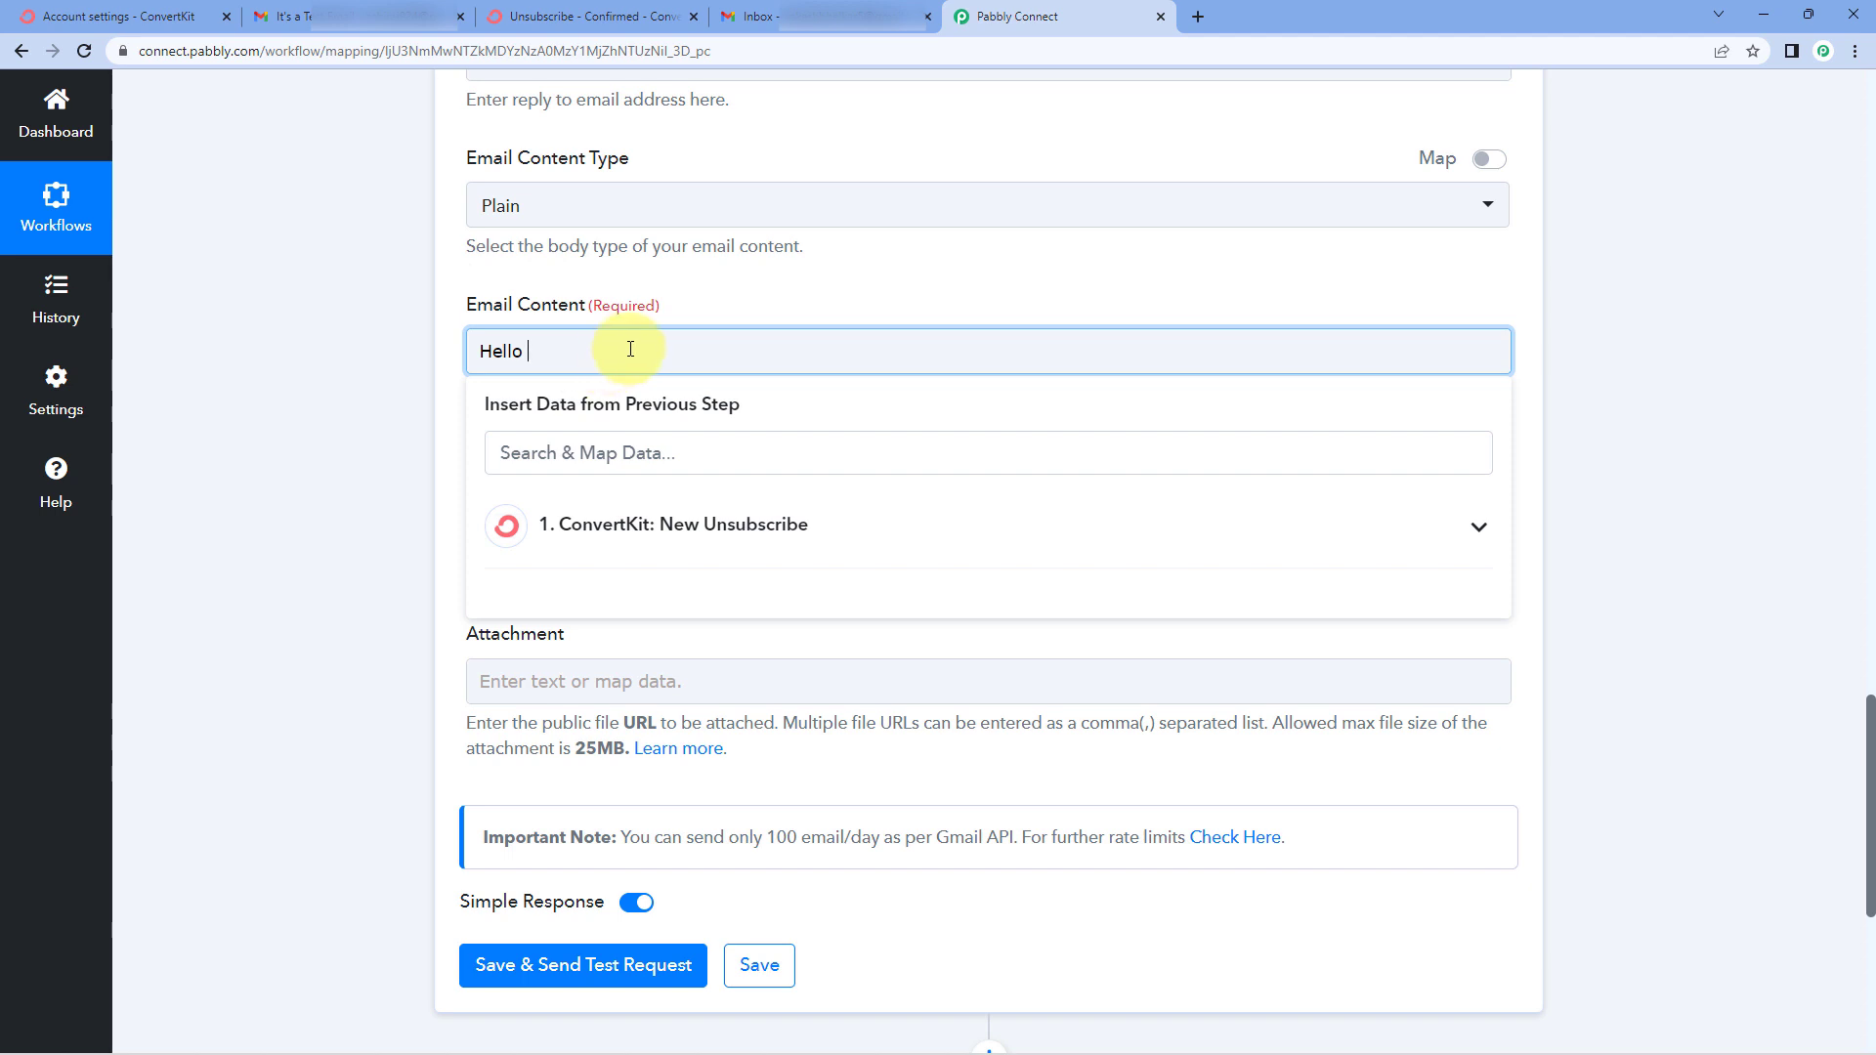
pyautogui.click(706, 545)
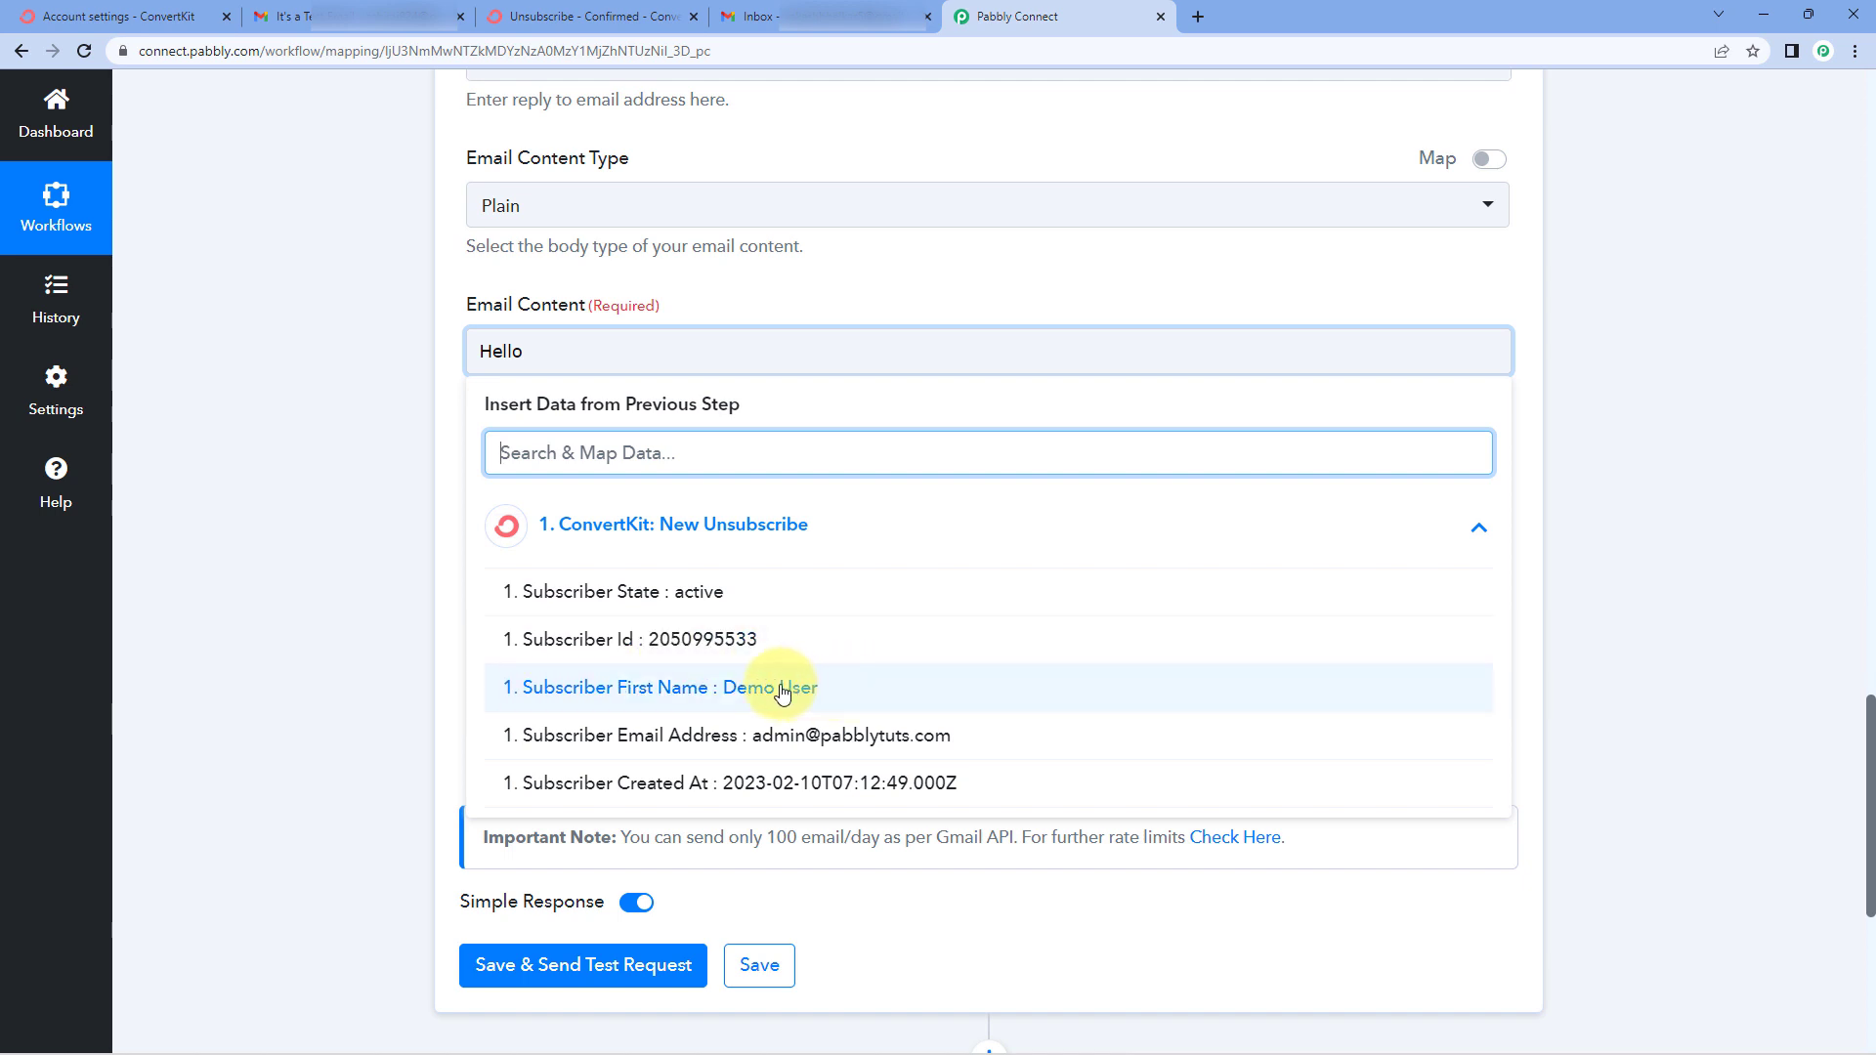
pyautogui.click(693, 693)
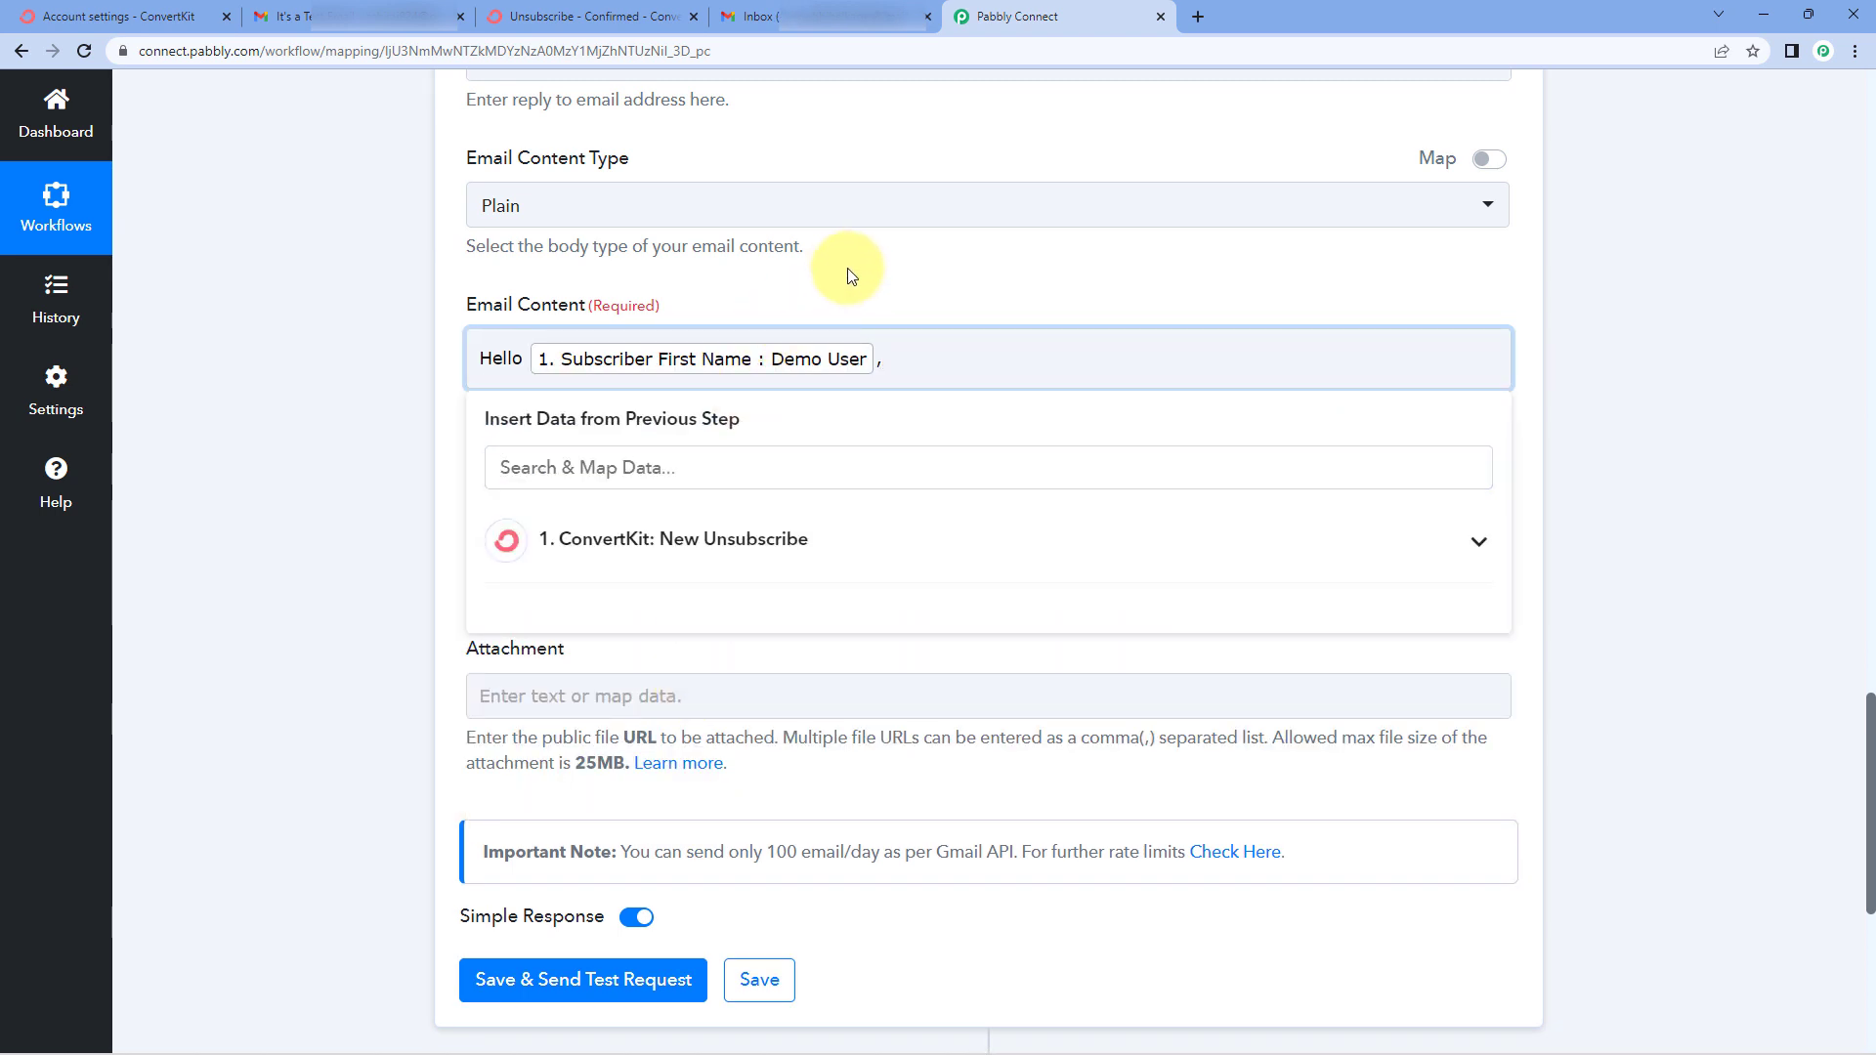
pyautogui.write(',')
pyautogui.press('Return')
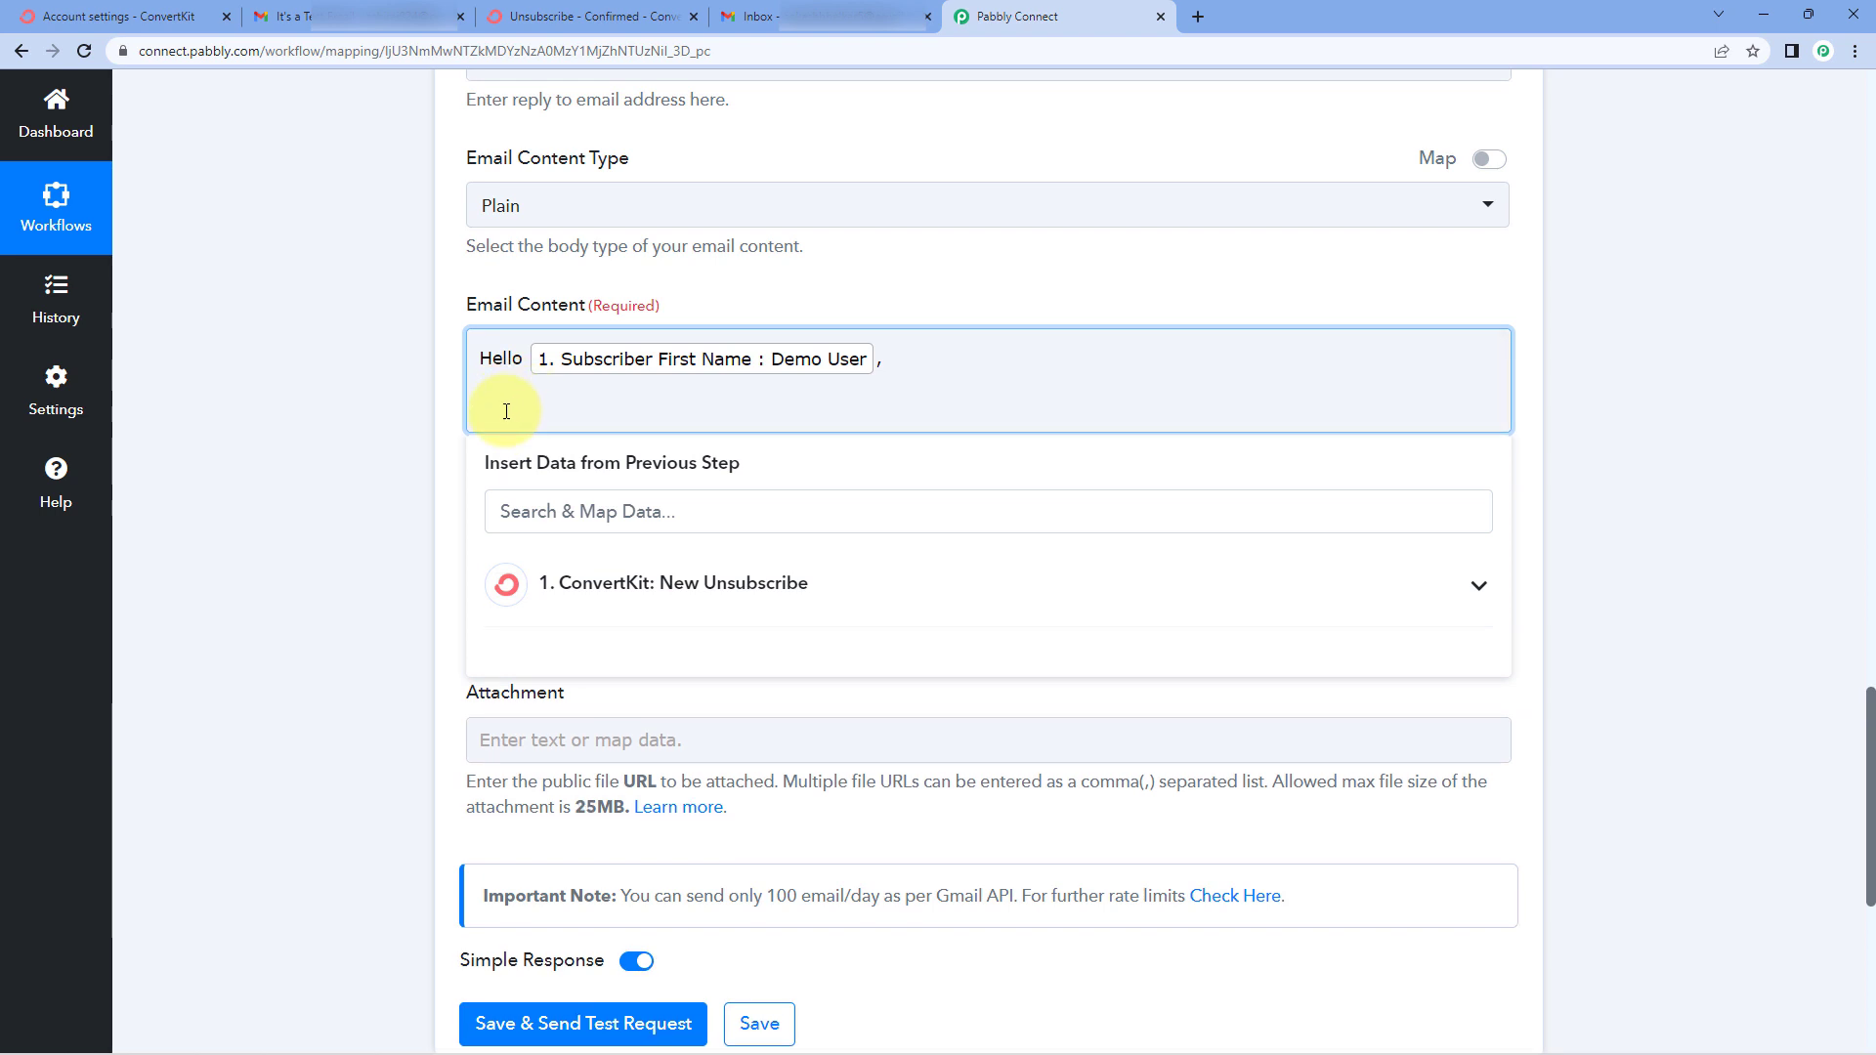
# Paste the prepared unsubscribe message below the greeting, running from "We're sorry to see that you've decided to unsubscribe" to "Sincerely,".
pyautogui.rightClick(500, 410)
pyautogui.click(502, 395)
pyautogui.rightClick(496, 410)
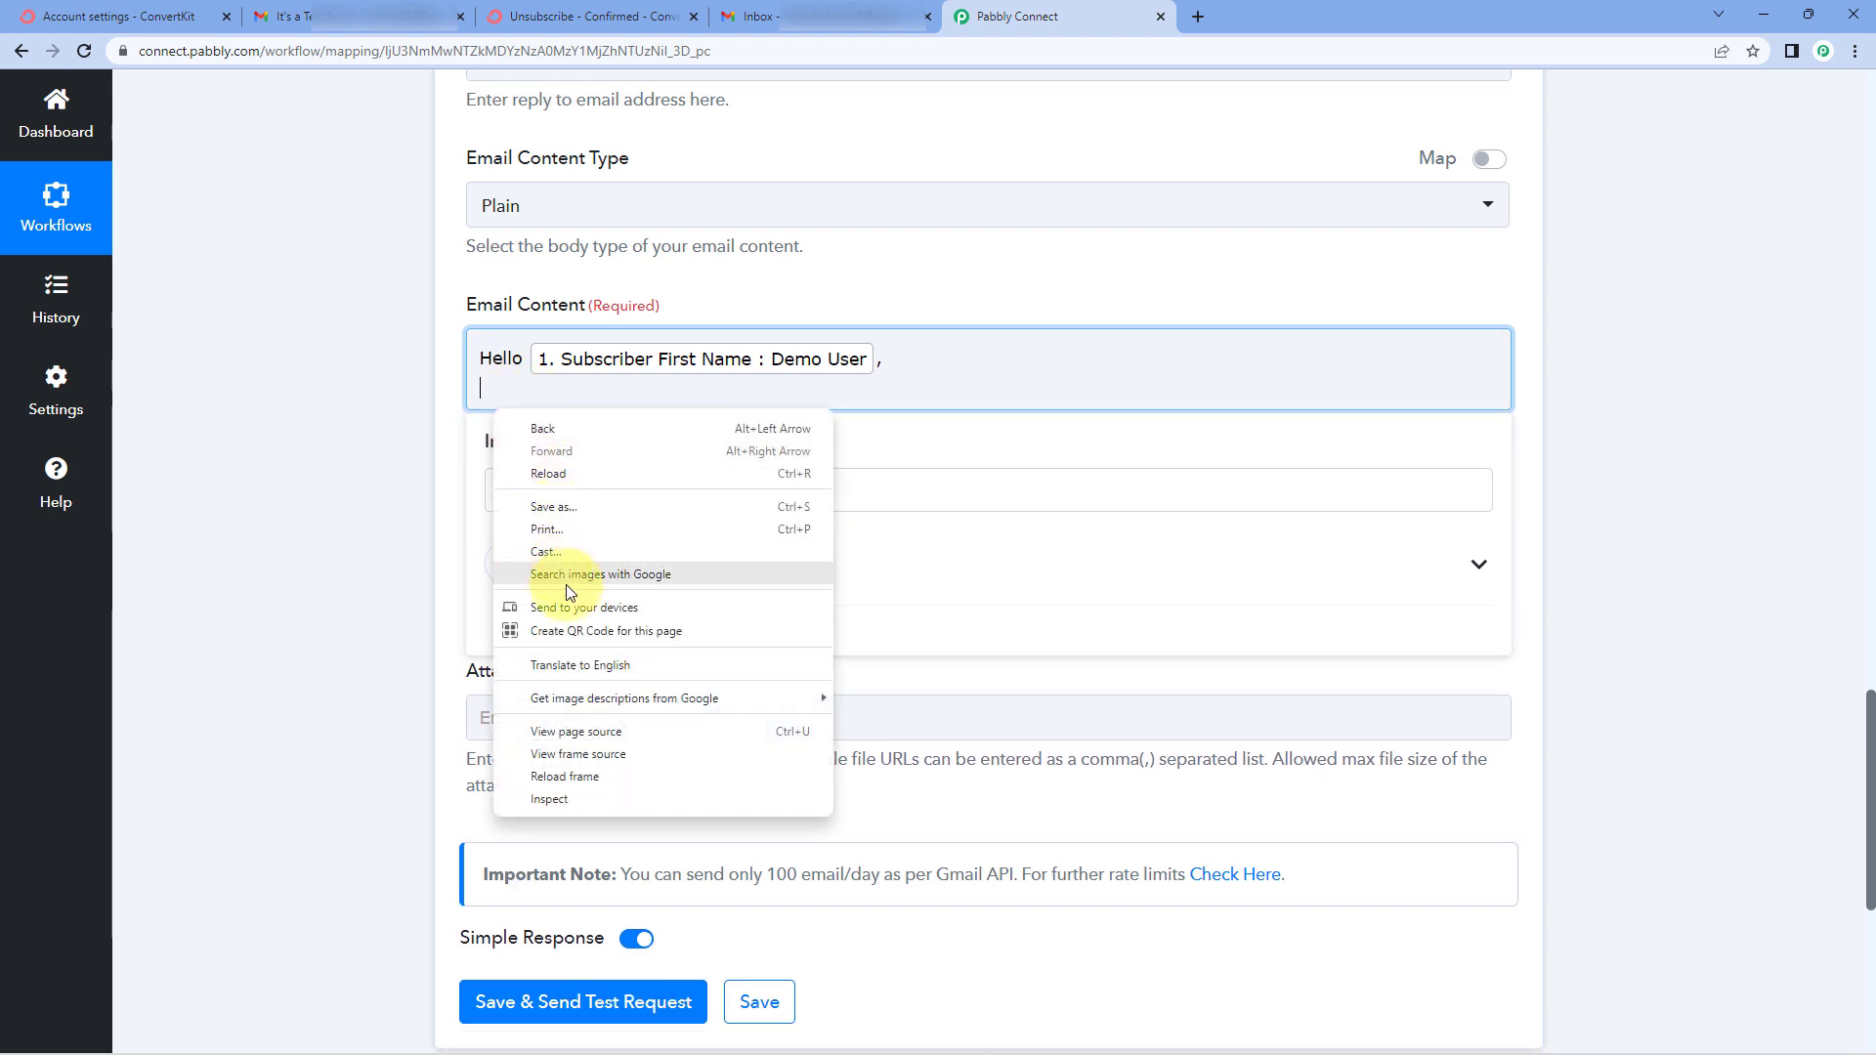
pyautogui.click(515, 390)
pyautogui.rightClick(493, 387)
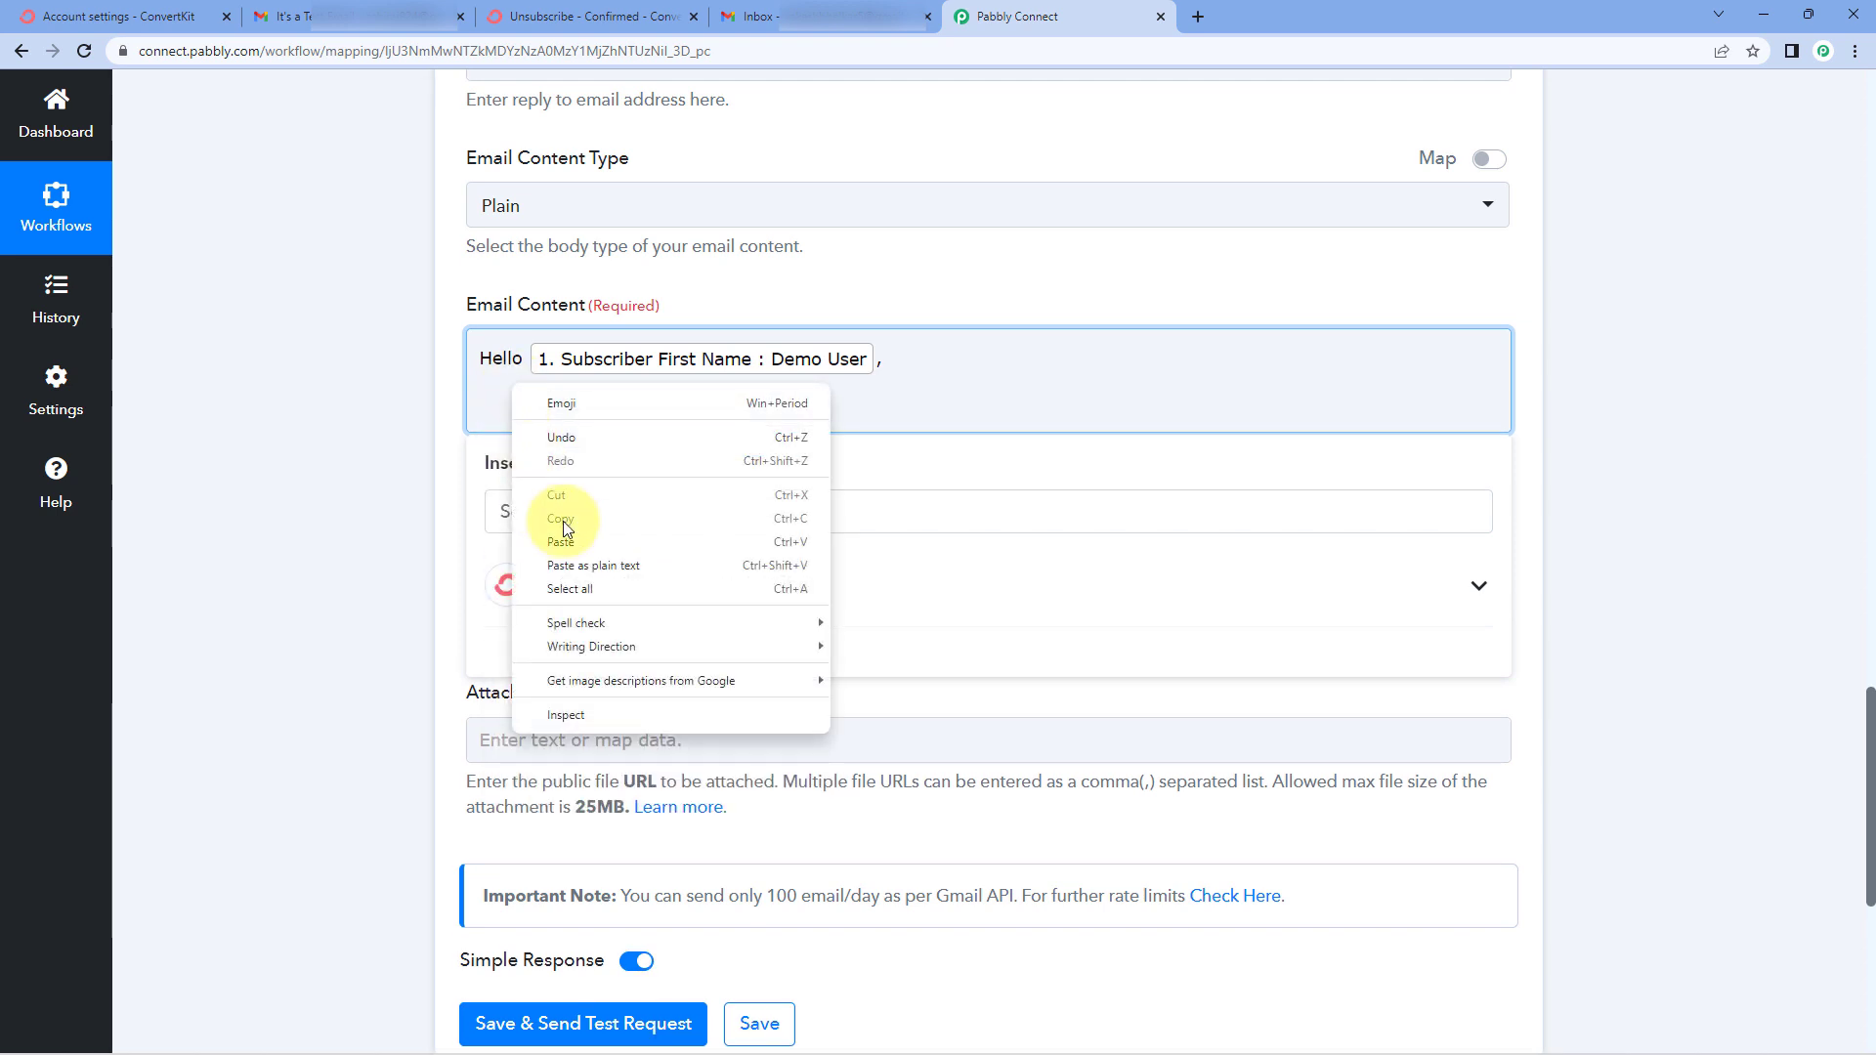
pyautogui.click(574, 553)
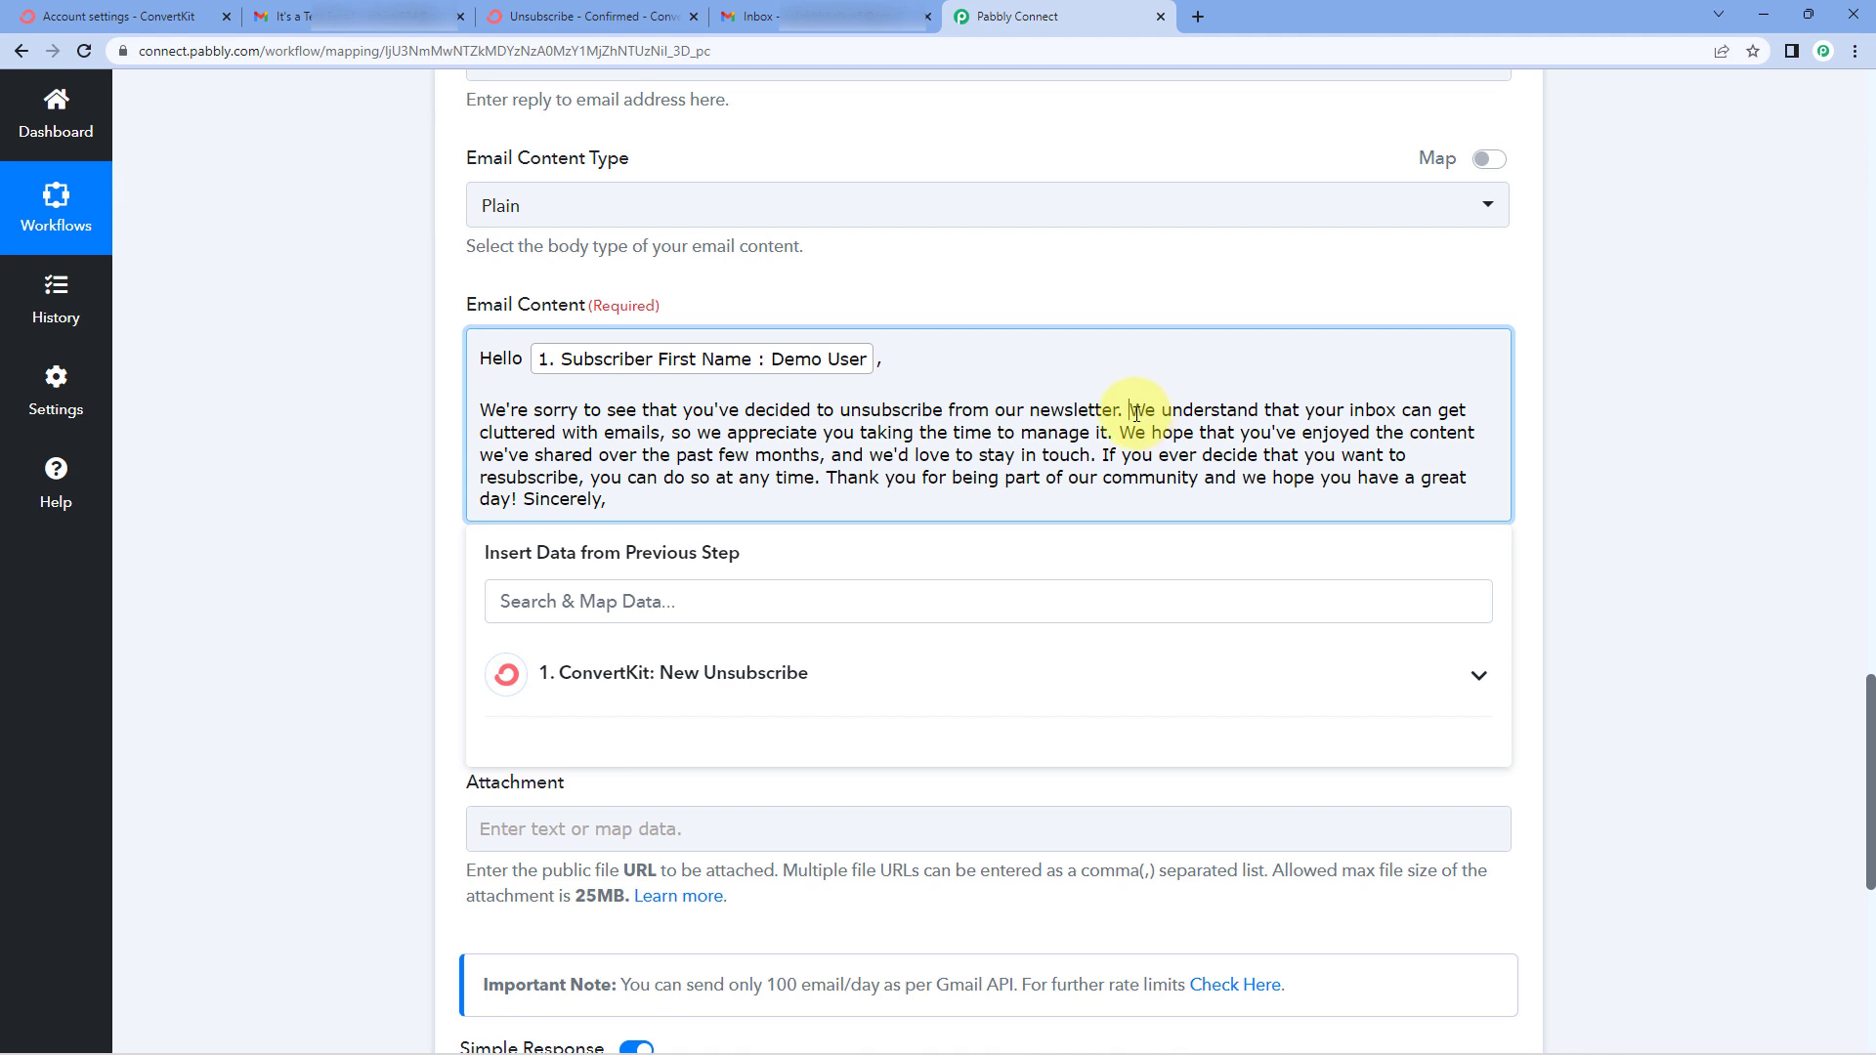
# Split the pasted message into paragraphs with blank lines before "We understand", "If you ever decide" and "Sincerely,".
pyautogui.click(1132, 411)
pyautogui.press('Return')
pyautogui.press('Return')
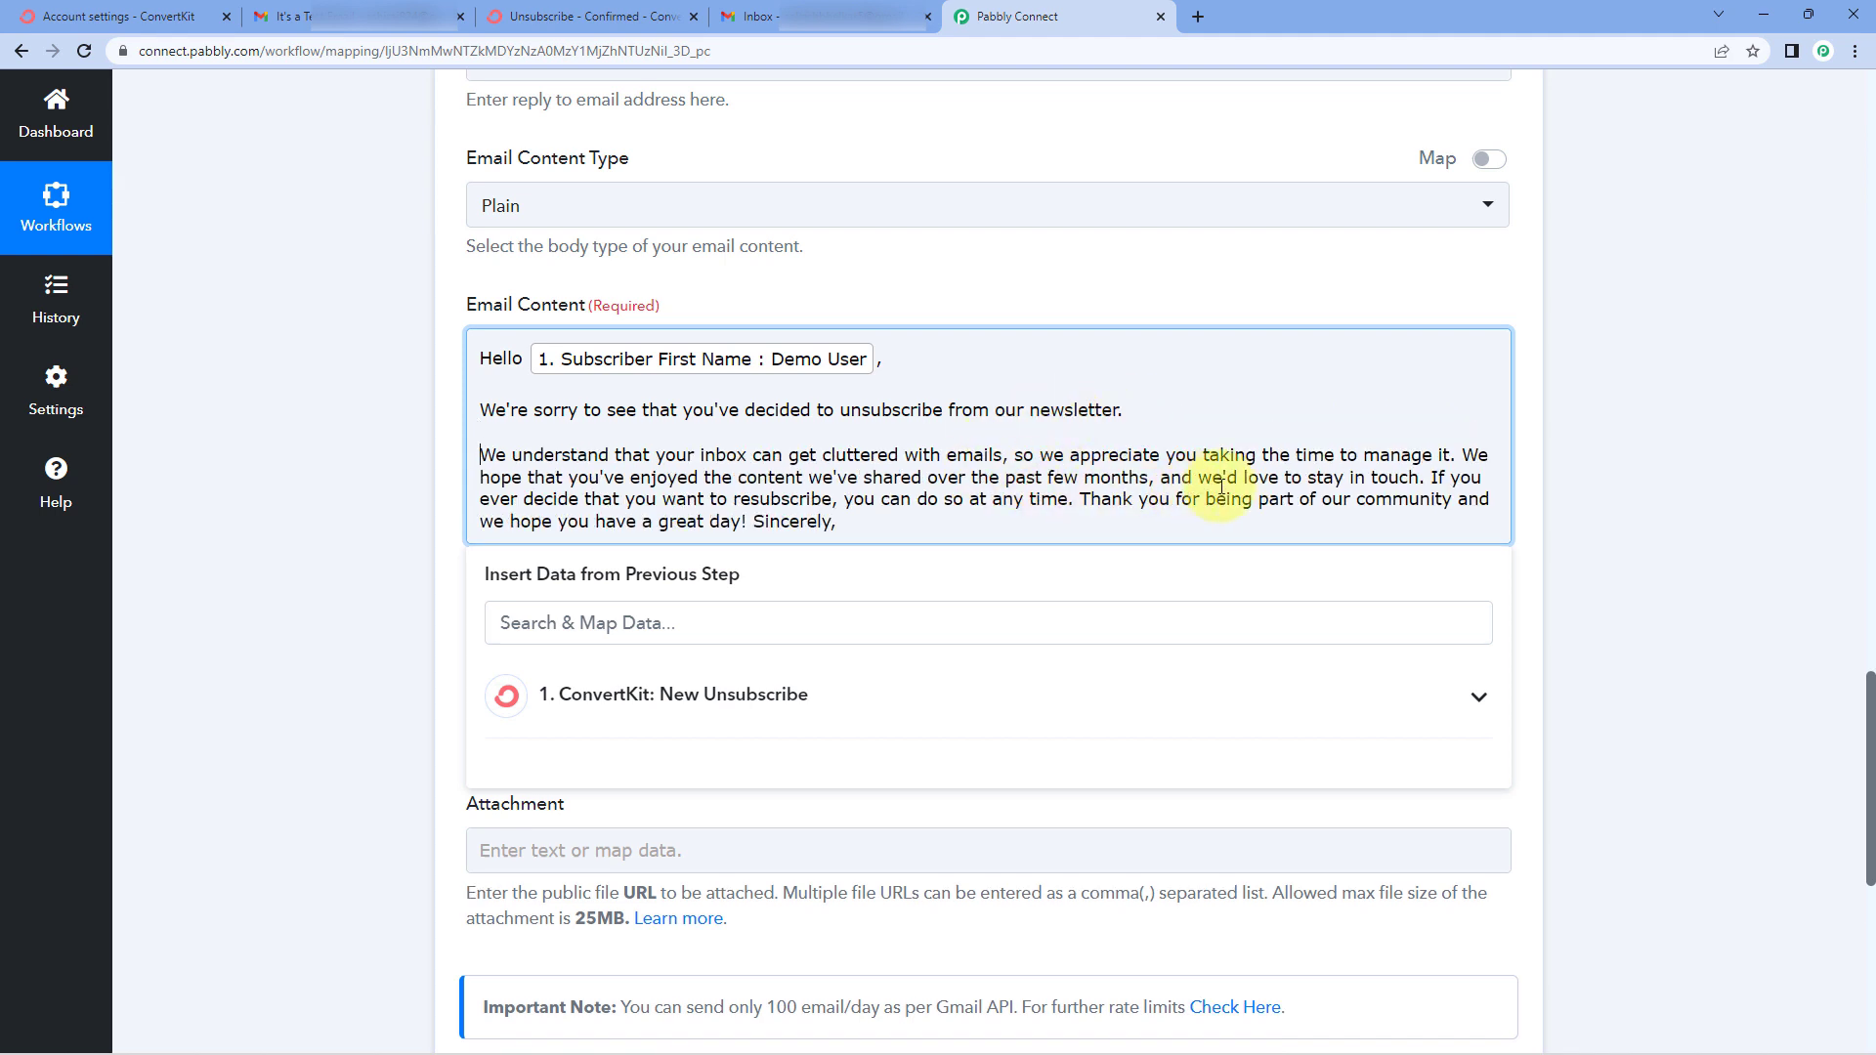
pyautogui.click(1429, 480)
pyautogui.press('Return')
pyautogui.press('Return')
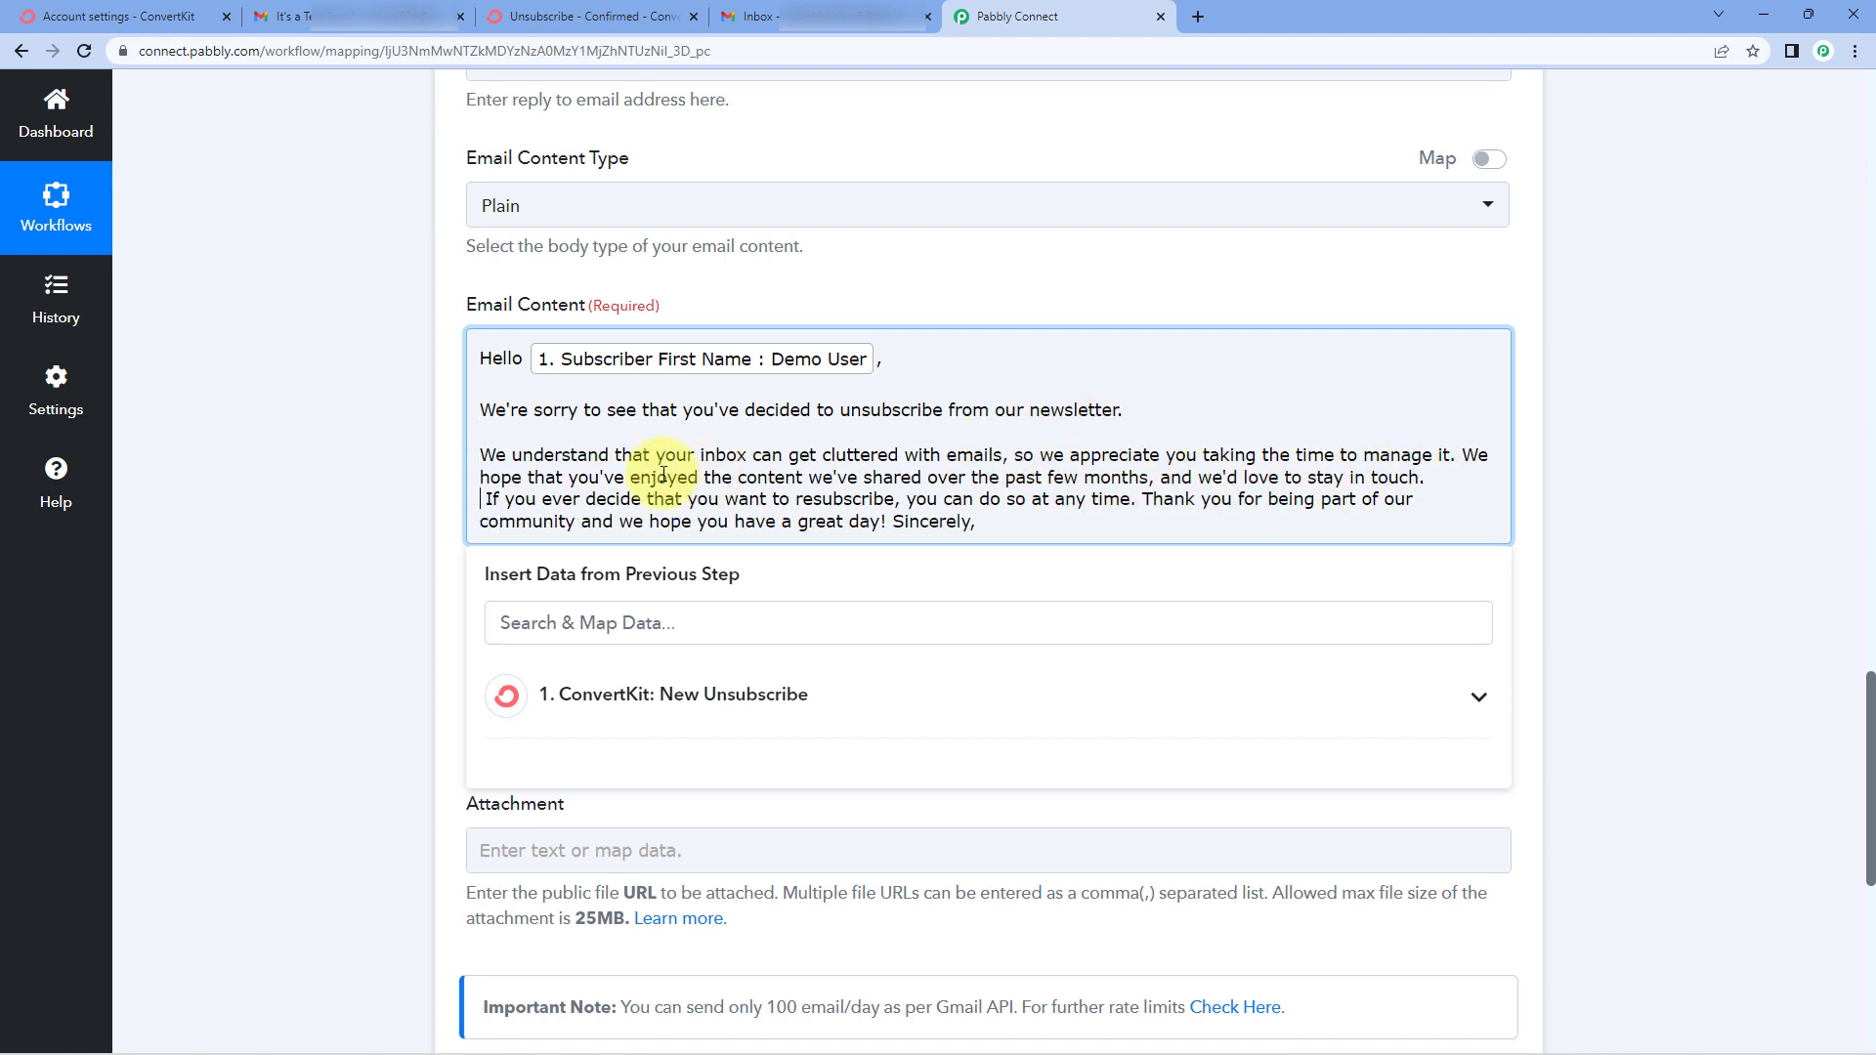
pyautogui.scroll(-1, 892, 448)
pyautogui.click(892, 449)
pyautogui.press('Return')
pyautogui.press('Return')
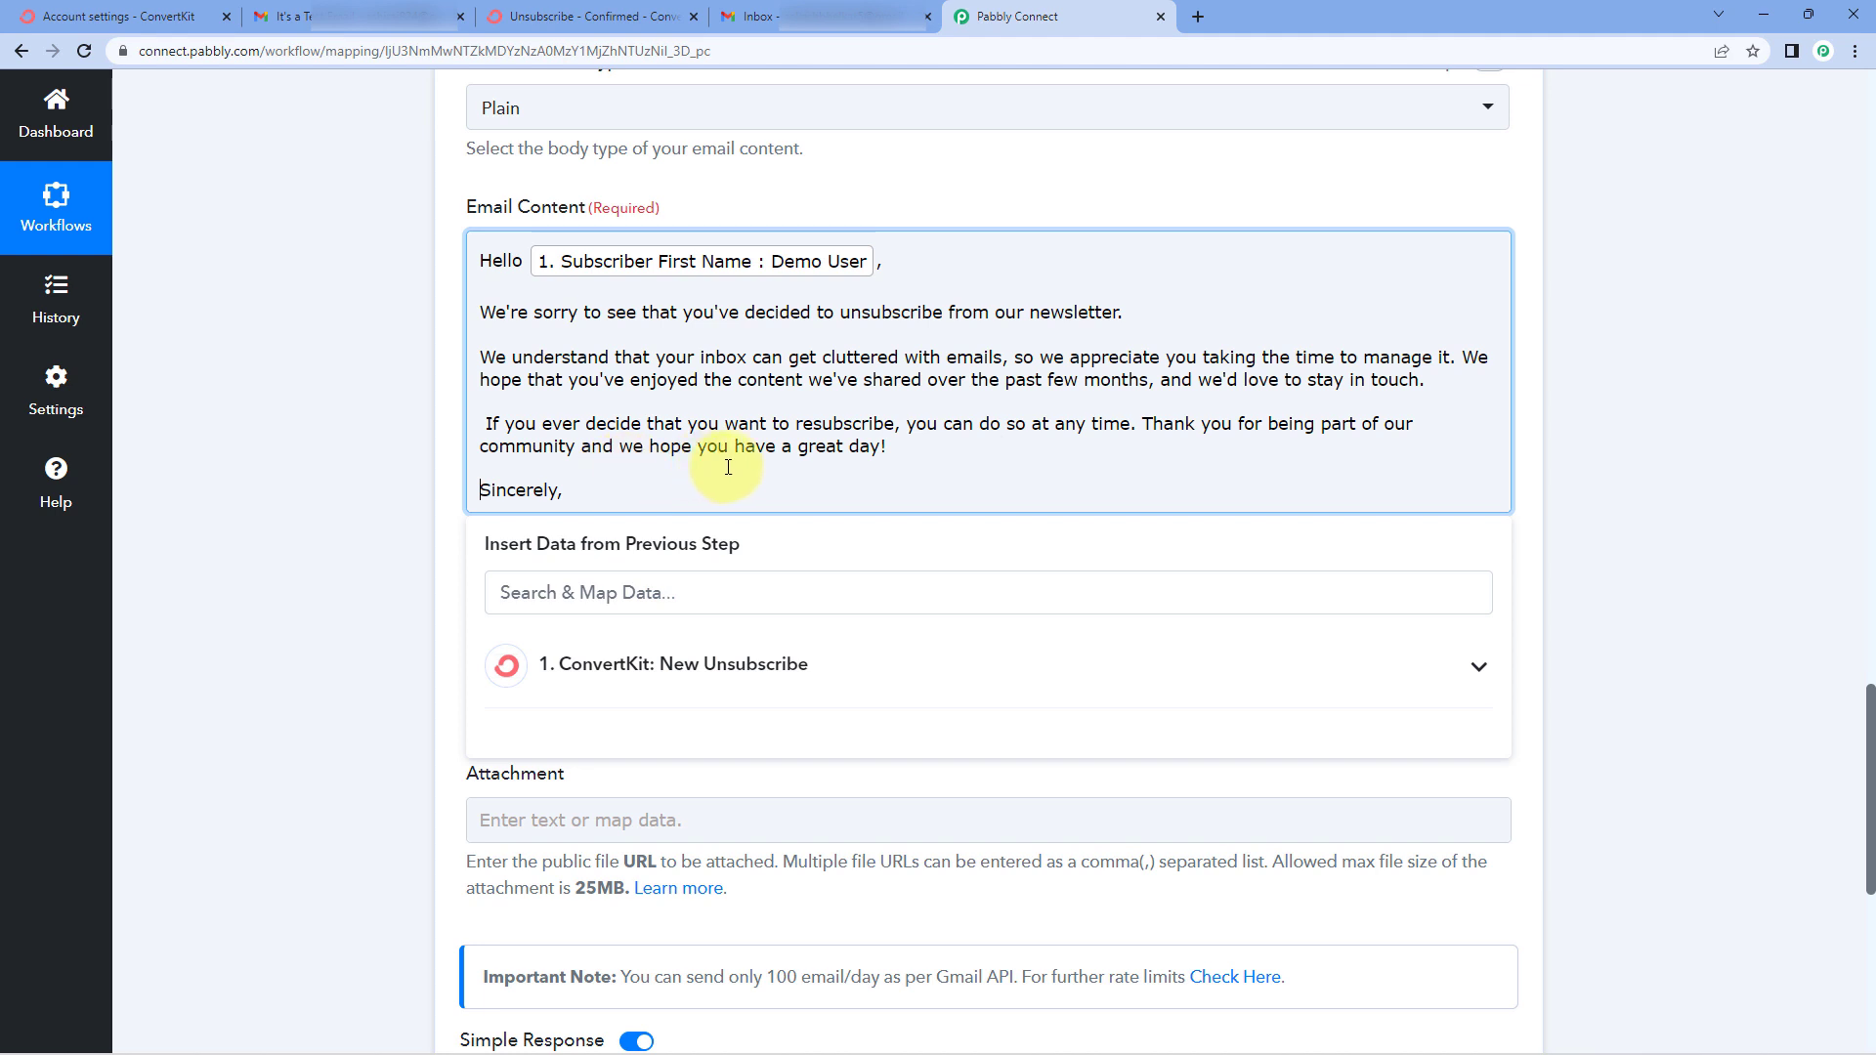
# Remove the stray space before "If you ever decide" and add the signature "Pabbly" below "Sincerely,".
pyautogui.click(430, 418)
pyautogui.click(591, 493)
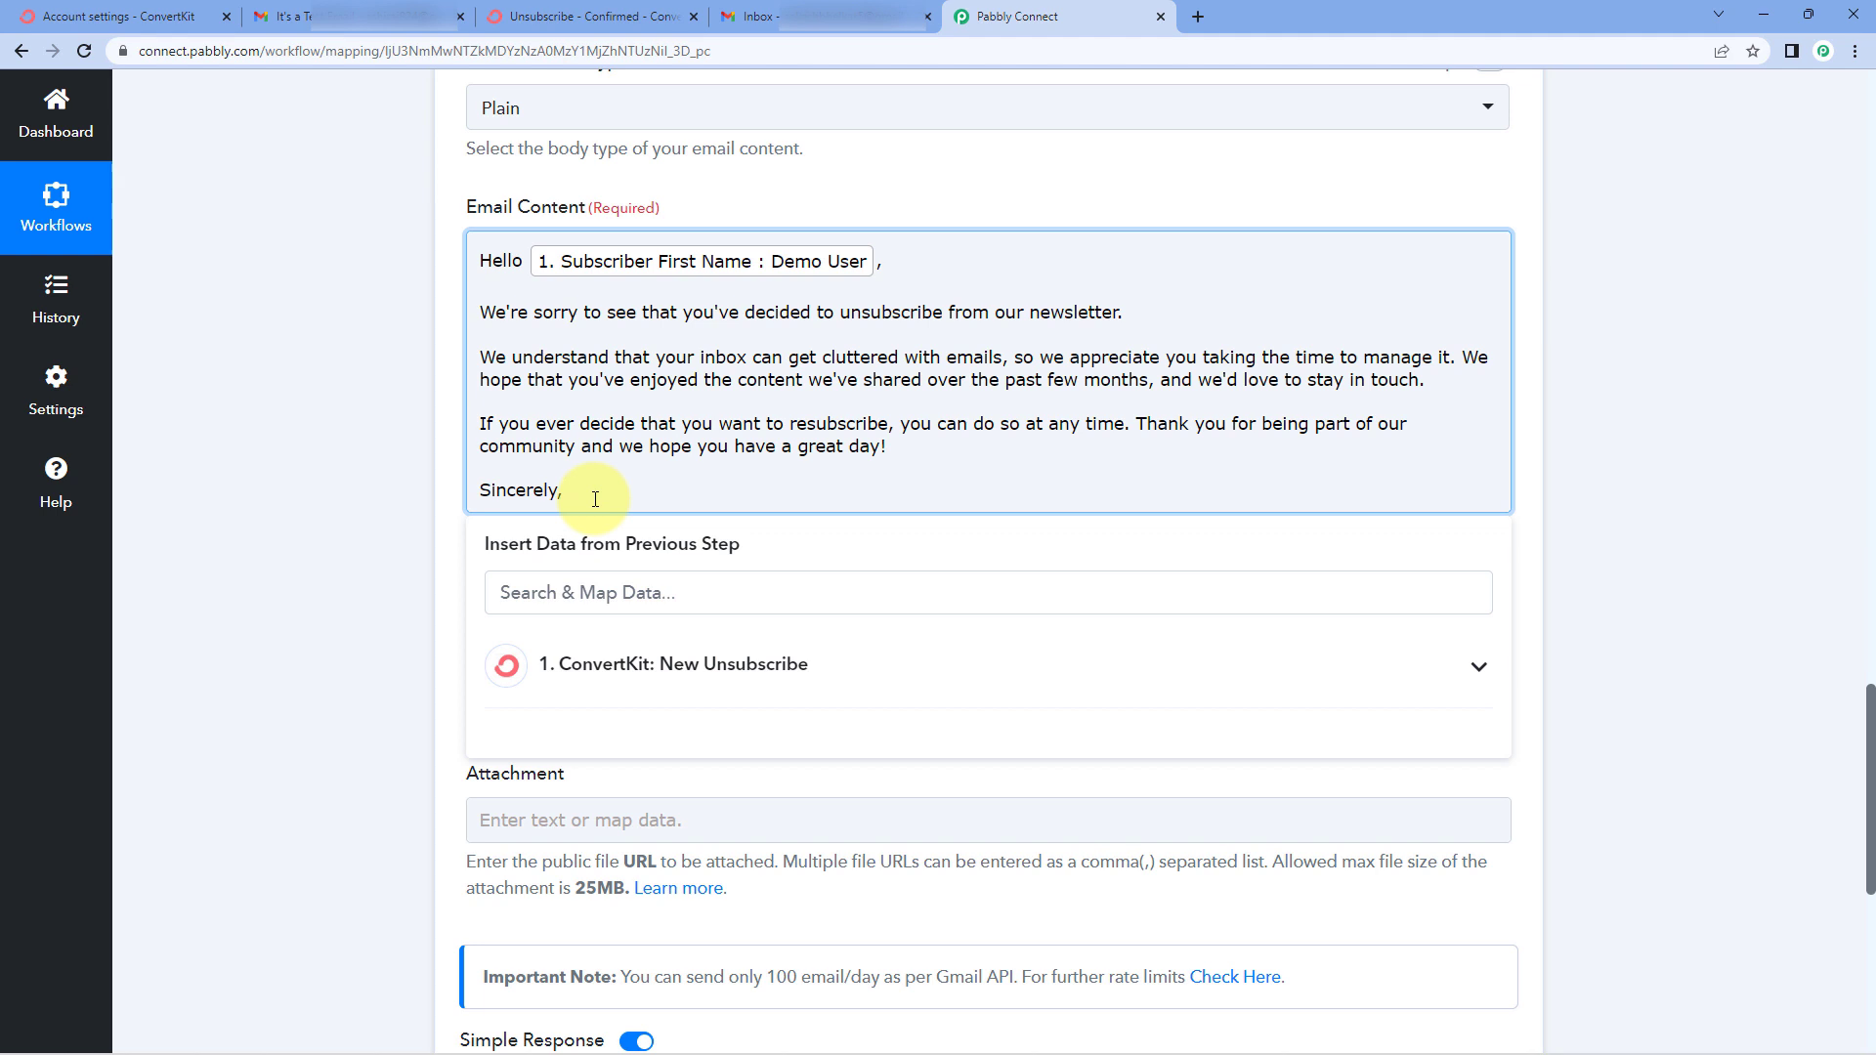
pyautogui.press('Return')
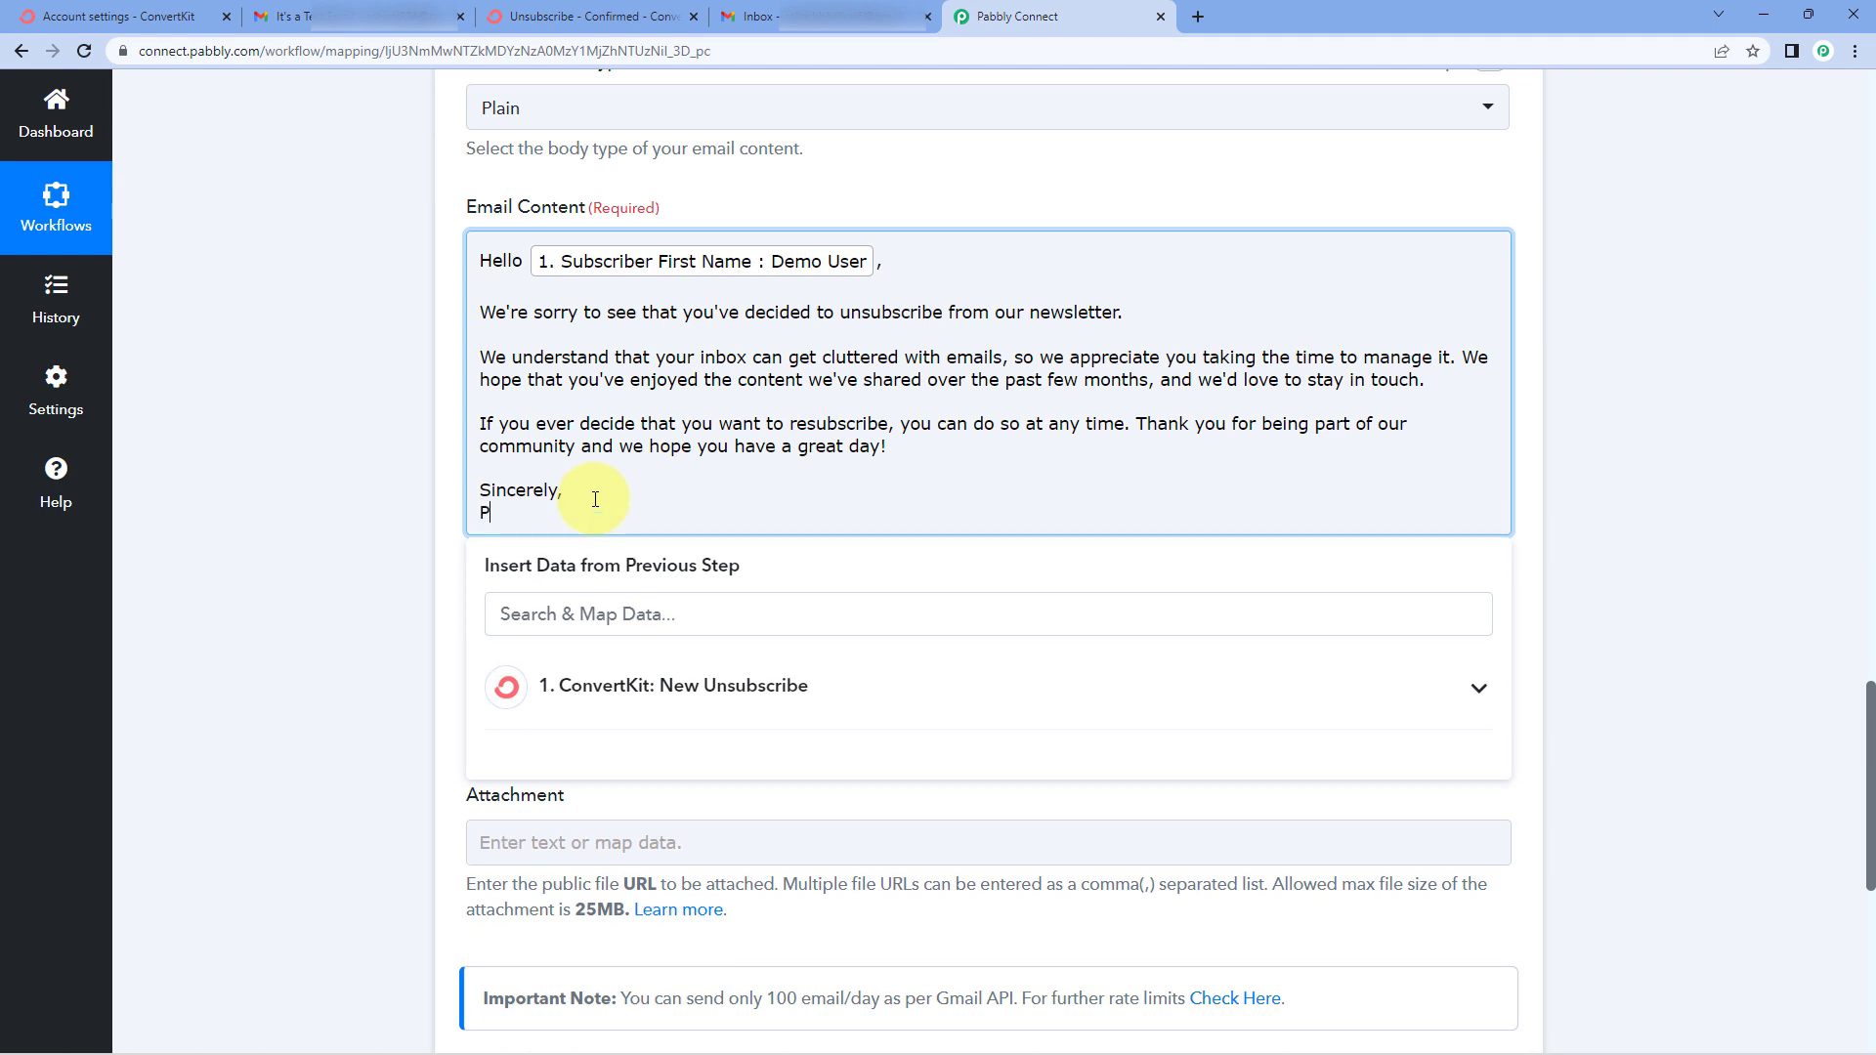
pyautogui.click(372, 410)
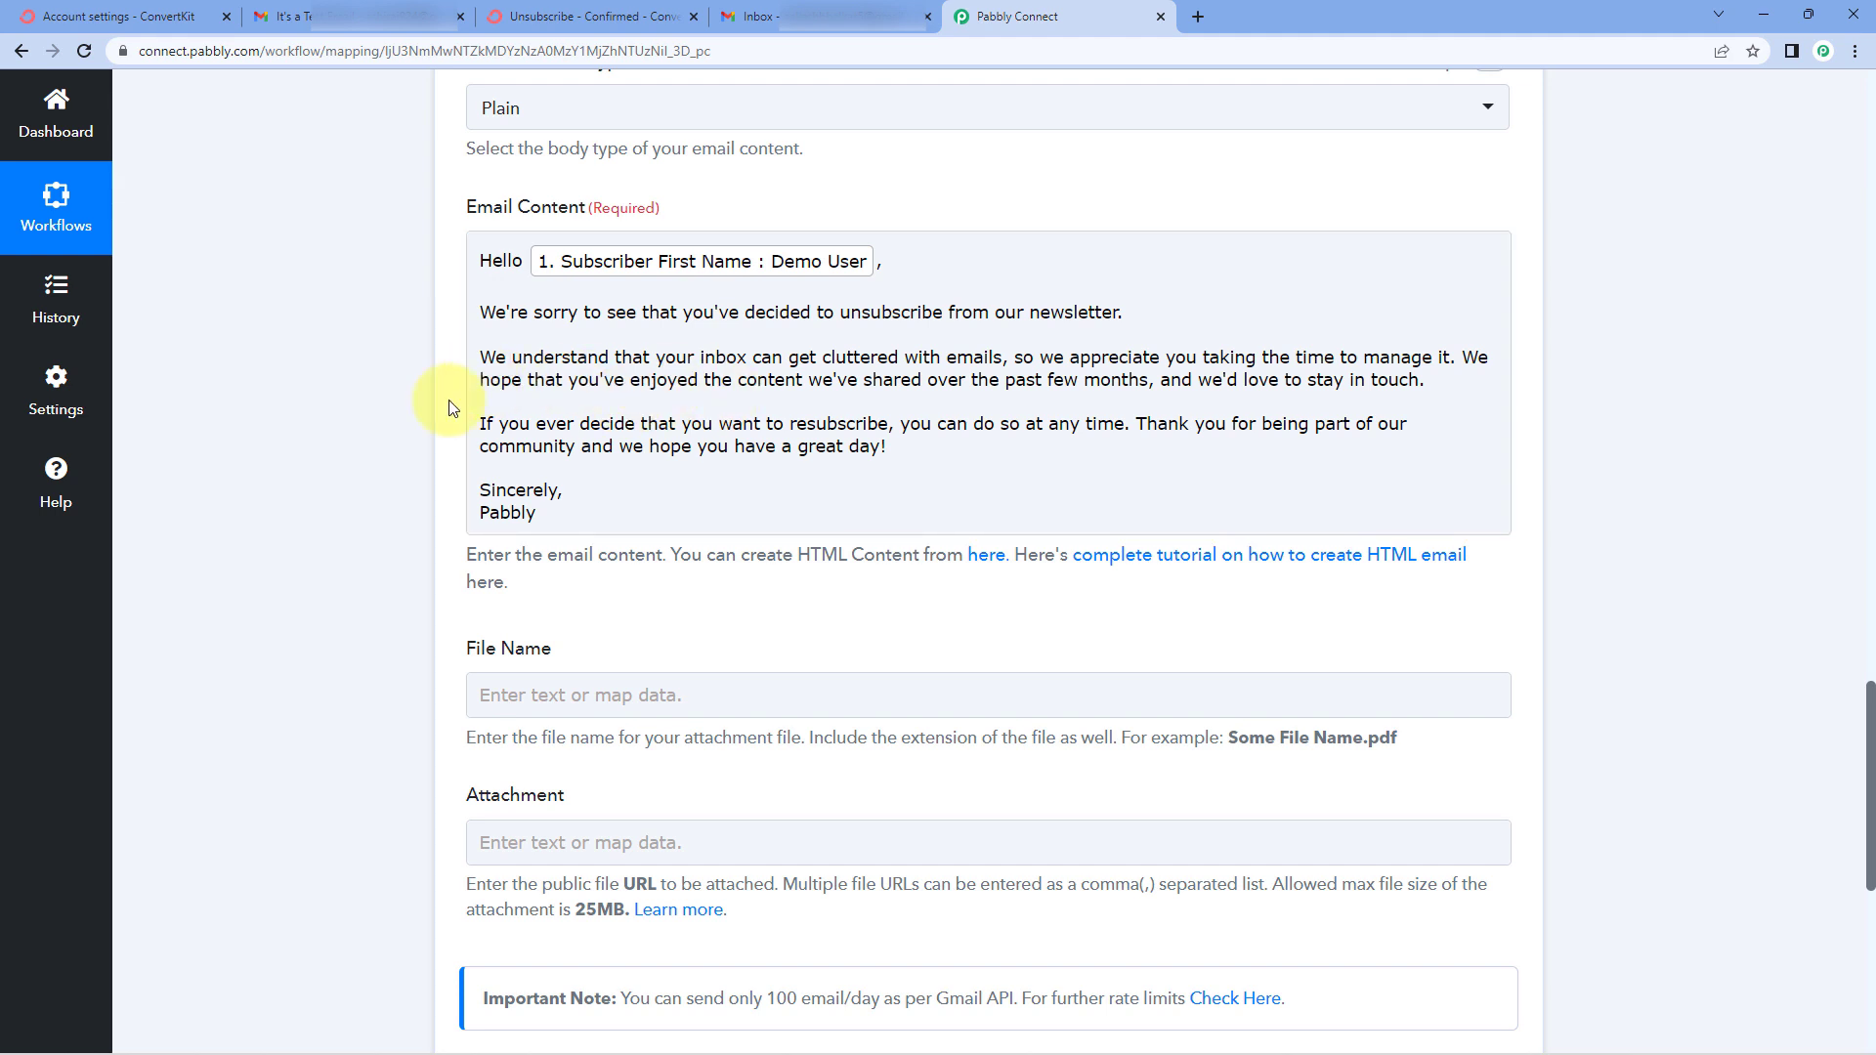
# Save the Gmail Send Email action and send a test request.
pyautogui.scroll(-3, 415, 381)
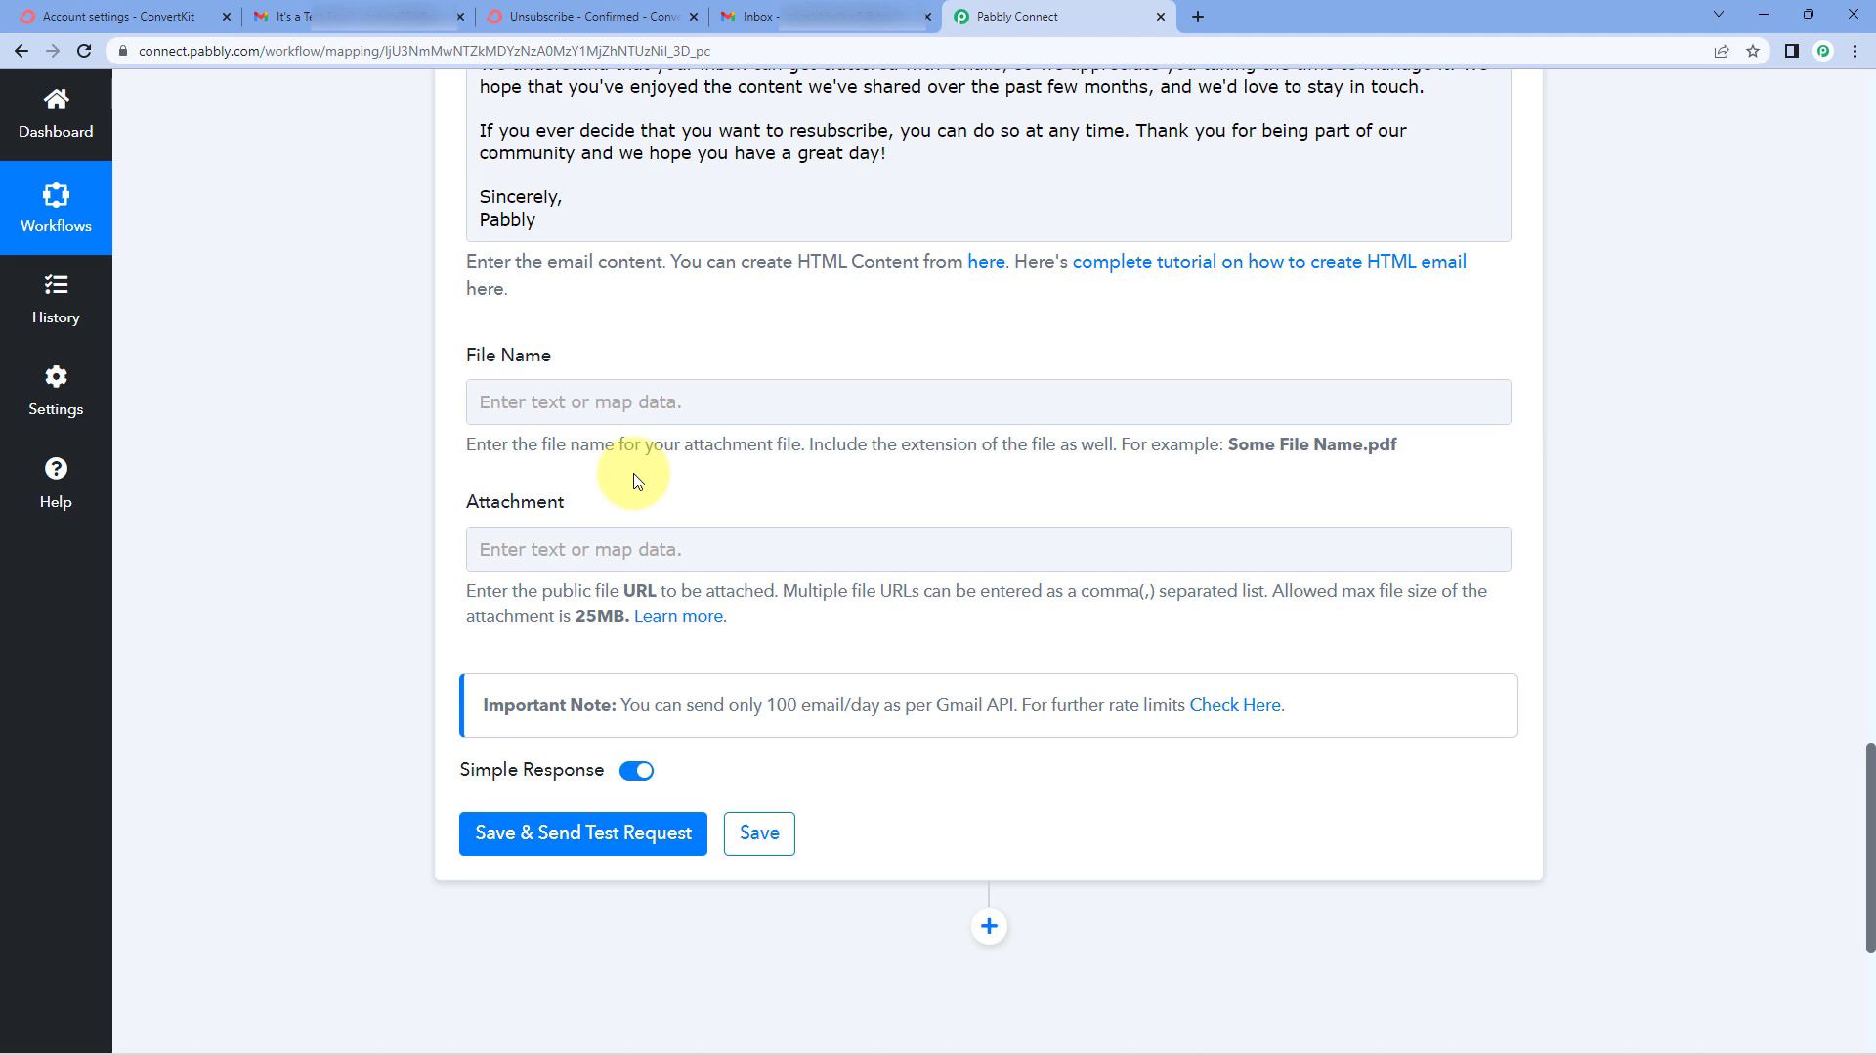
pyautogui.scroll(-3, 329, 496)
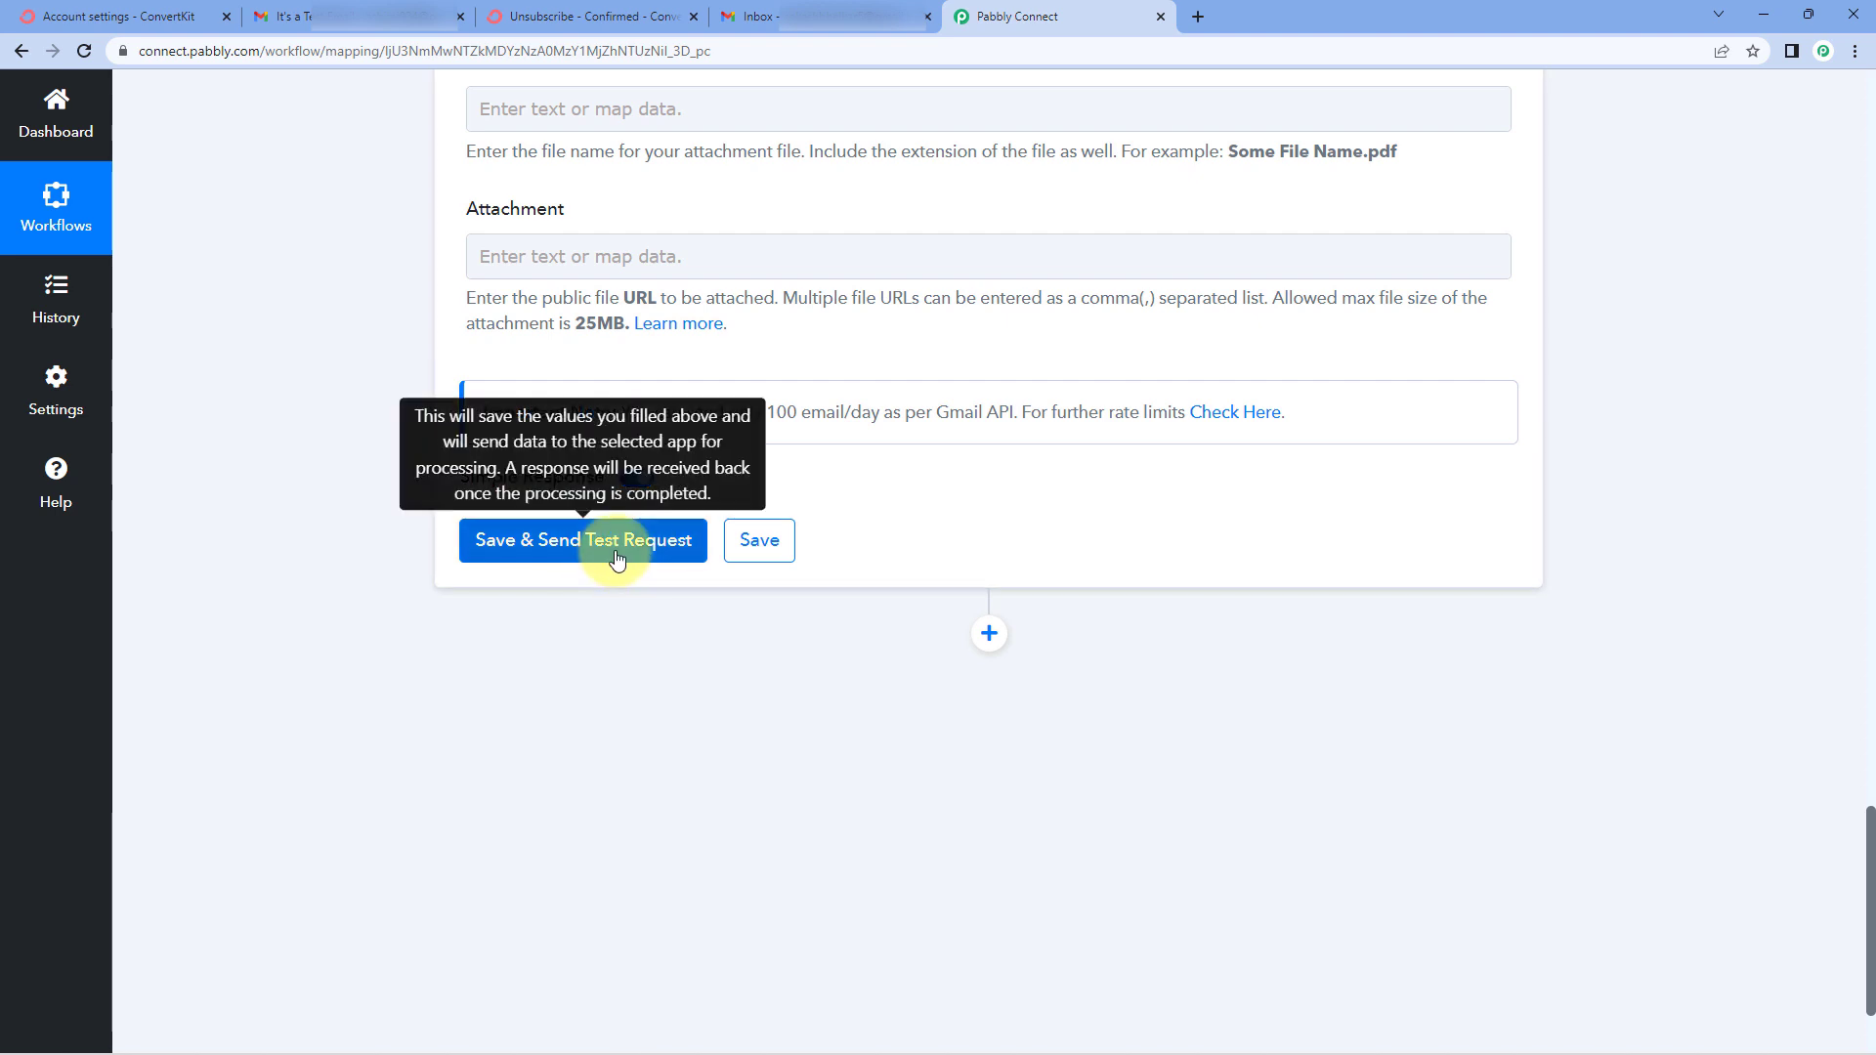
pyautogui.click(618, 559)
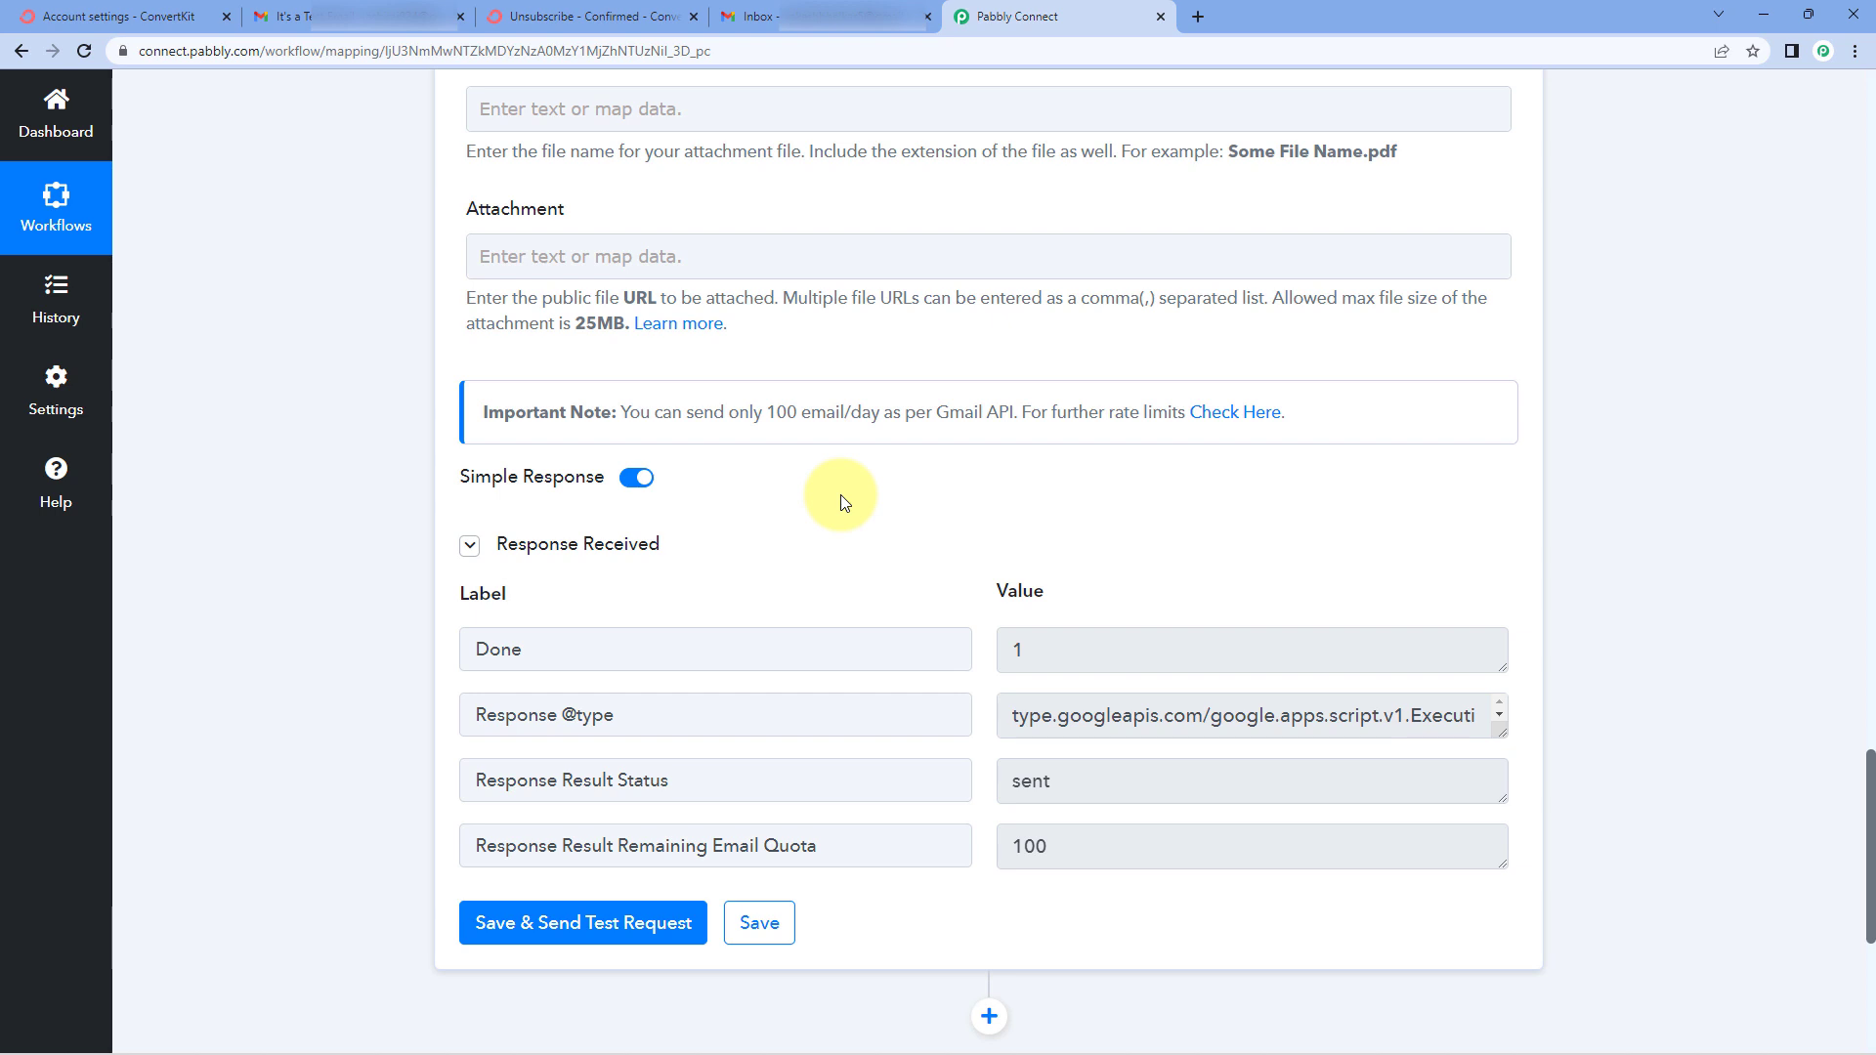
# Switch to the recipient's Gmail mailbox, go to the Inbox and open the email "We're sorry to see you go" from Pabbly.
pyautogui.scroll(7, 844, 502)
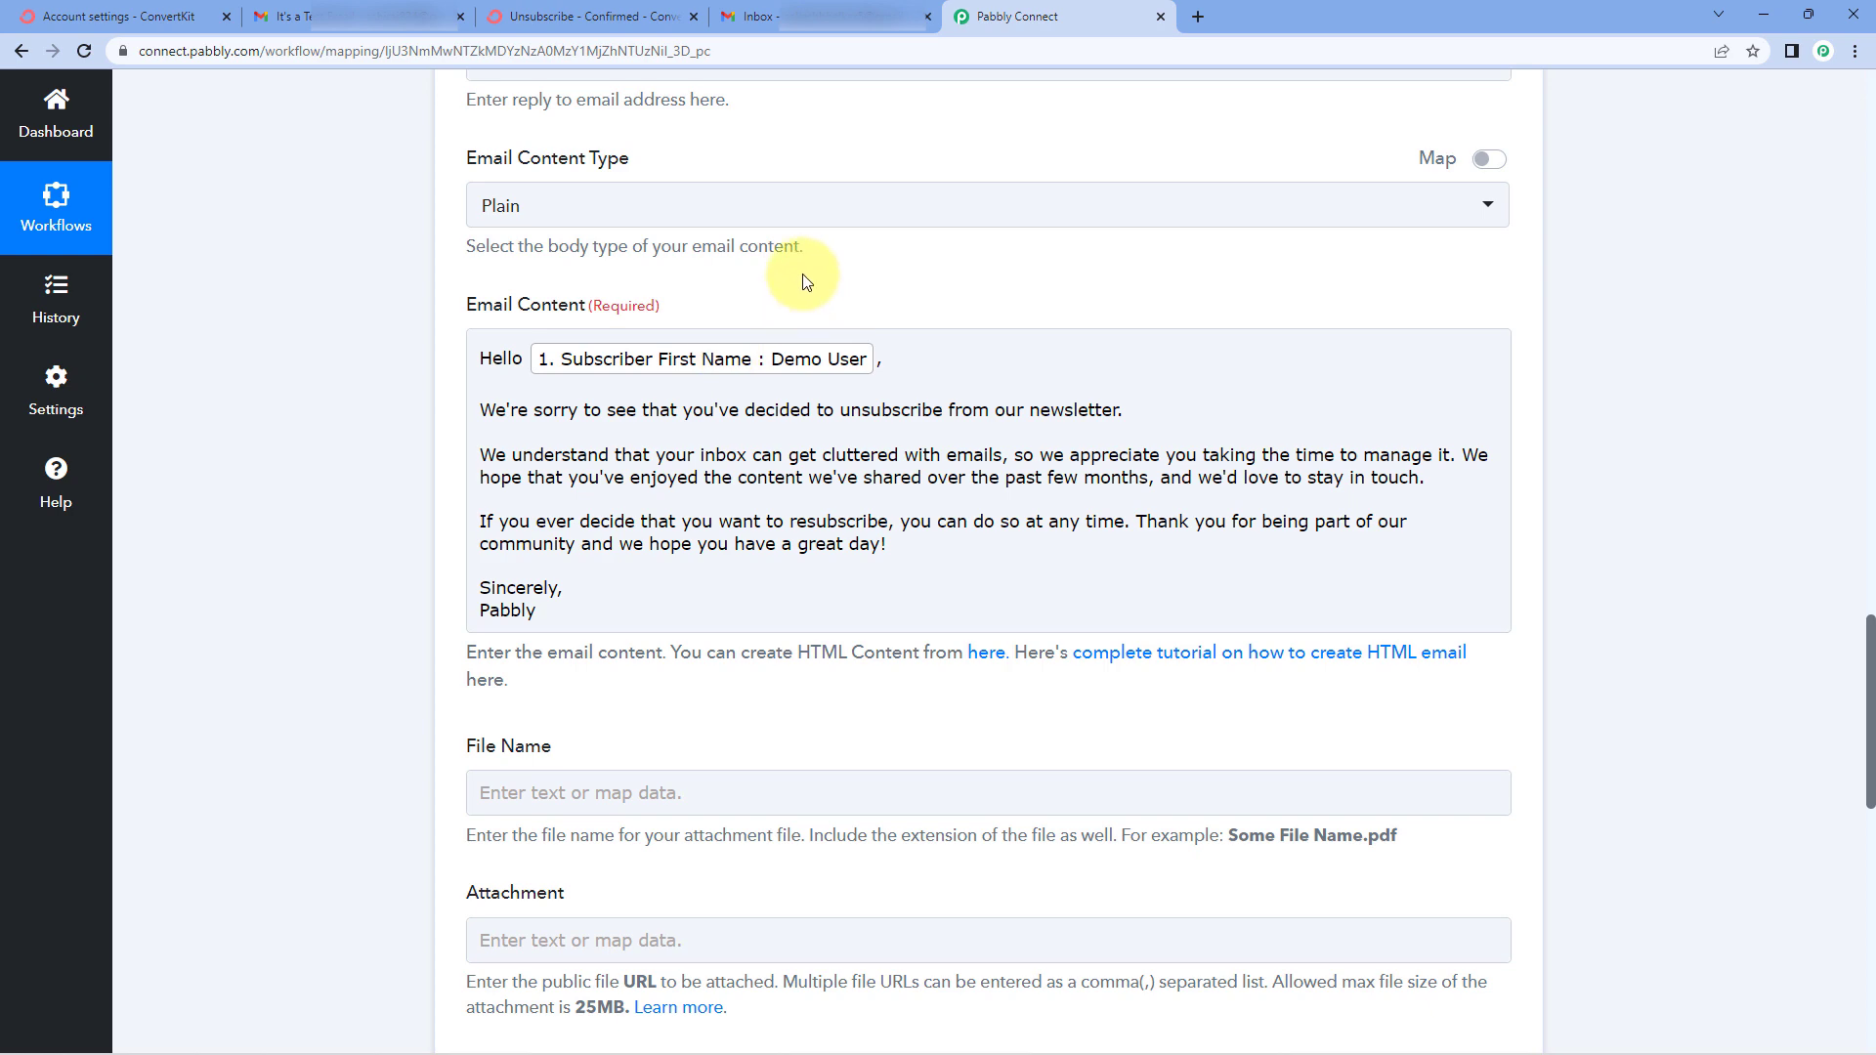
pyautogui.scroll(5, 723, 389)
pyautogui.scroll(8, 641, 401)
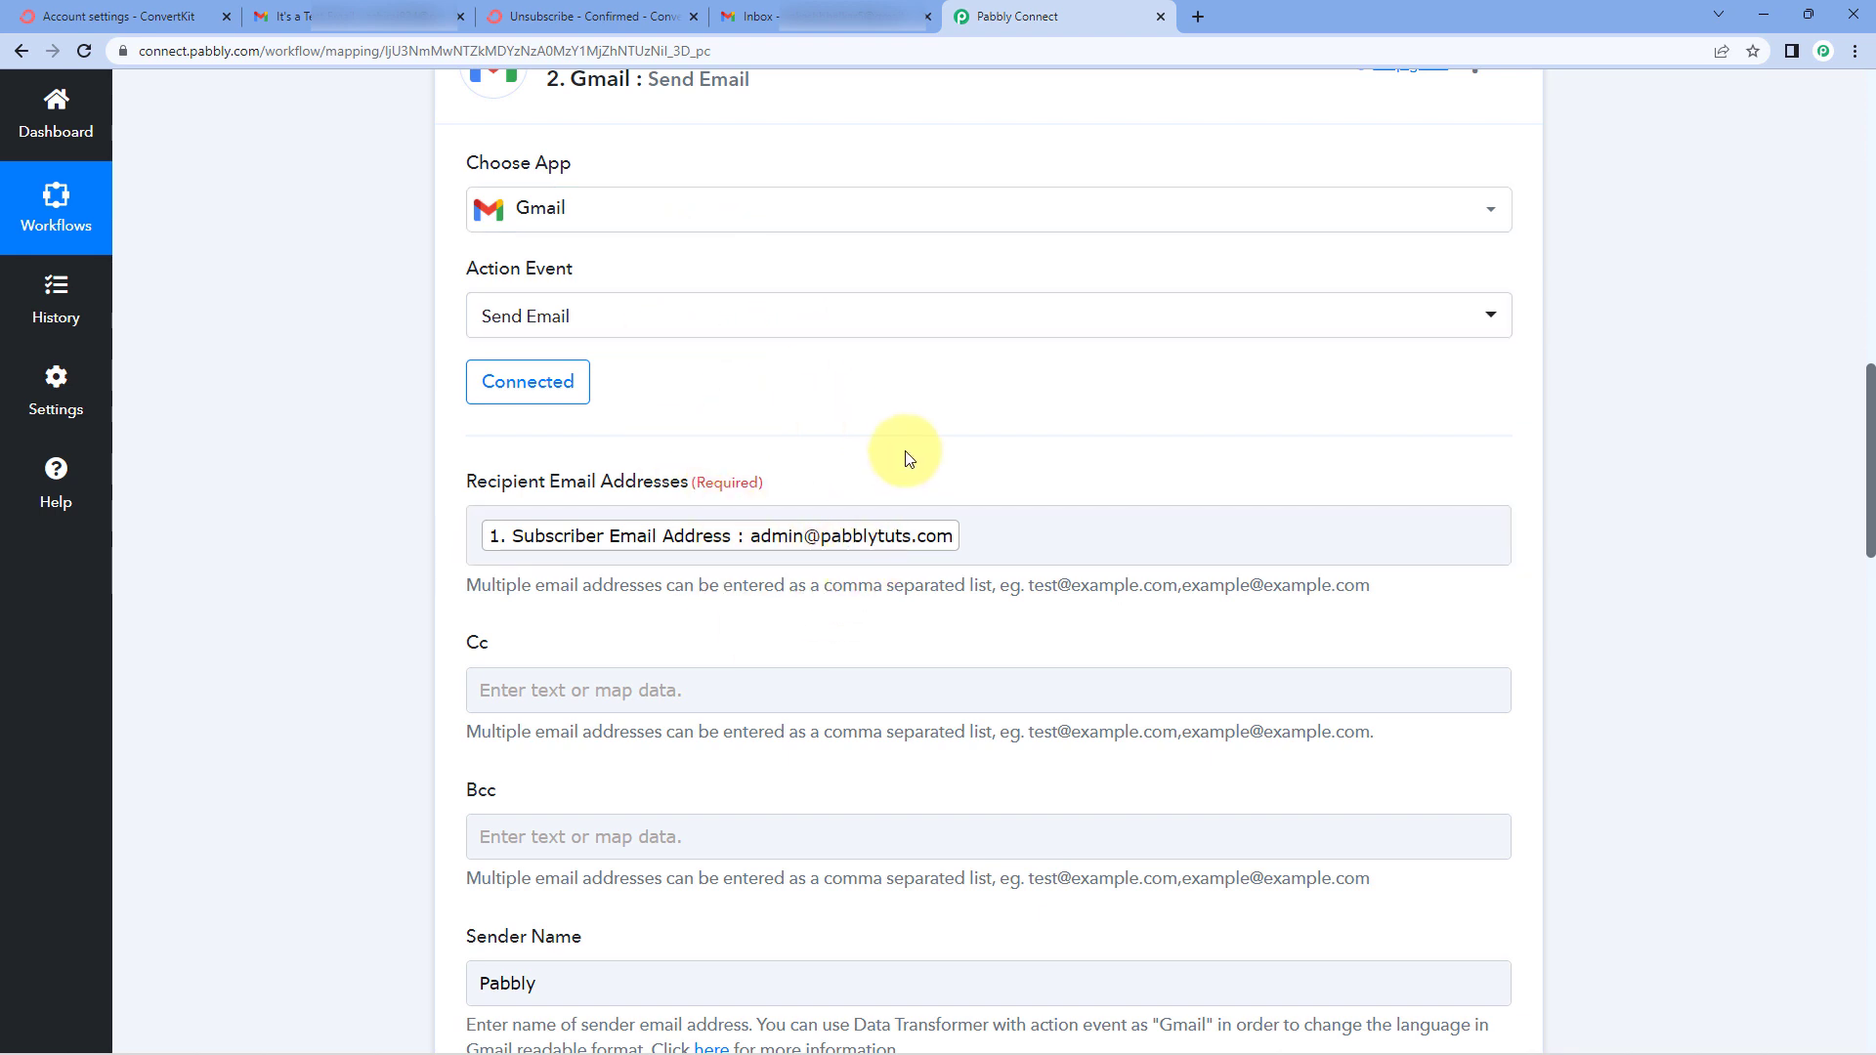
pyautogui.click(354, 15)
pyautogui.scroll(6, 654, 559)
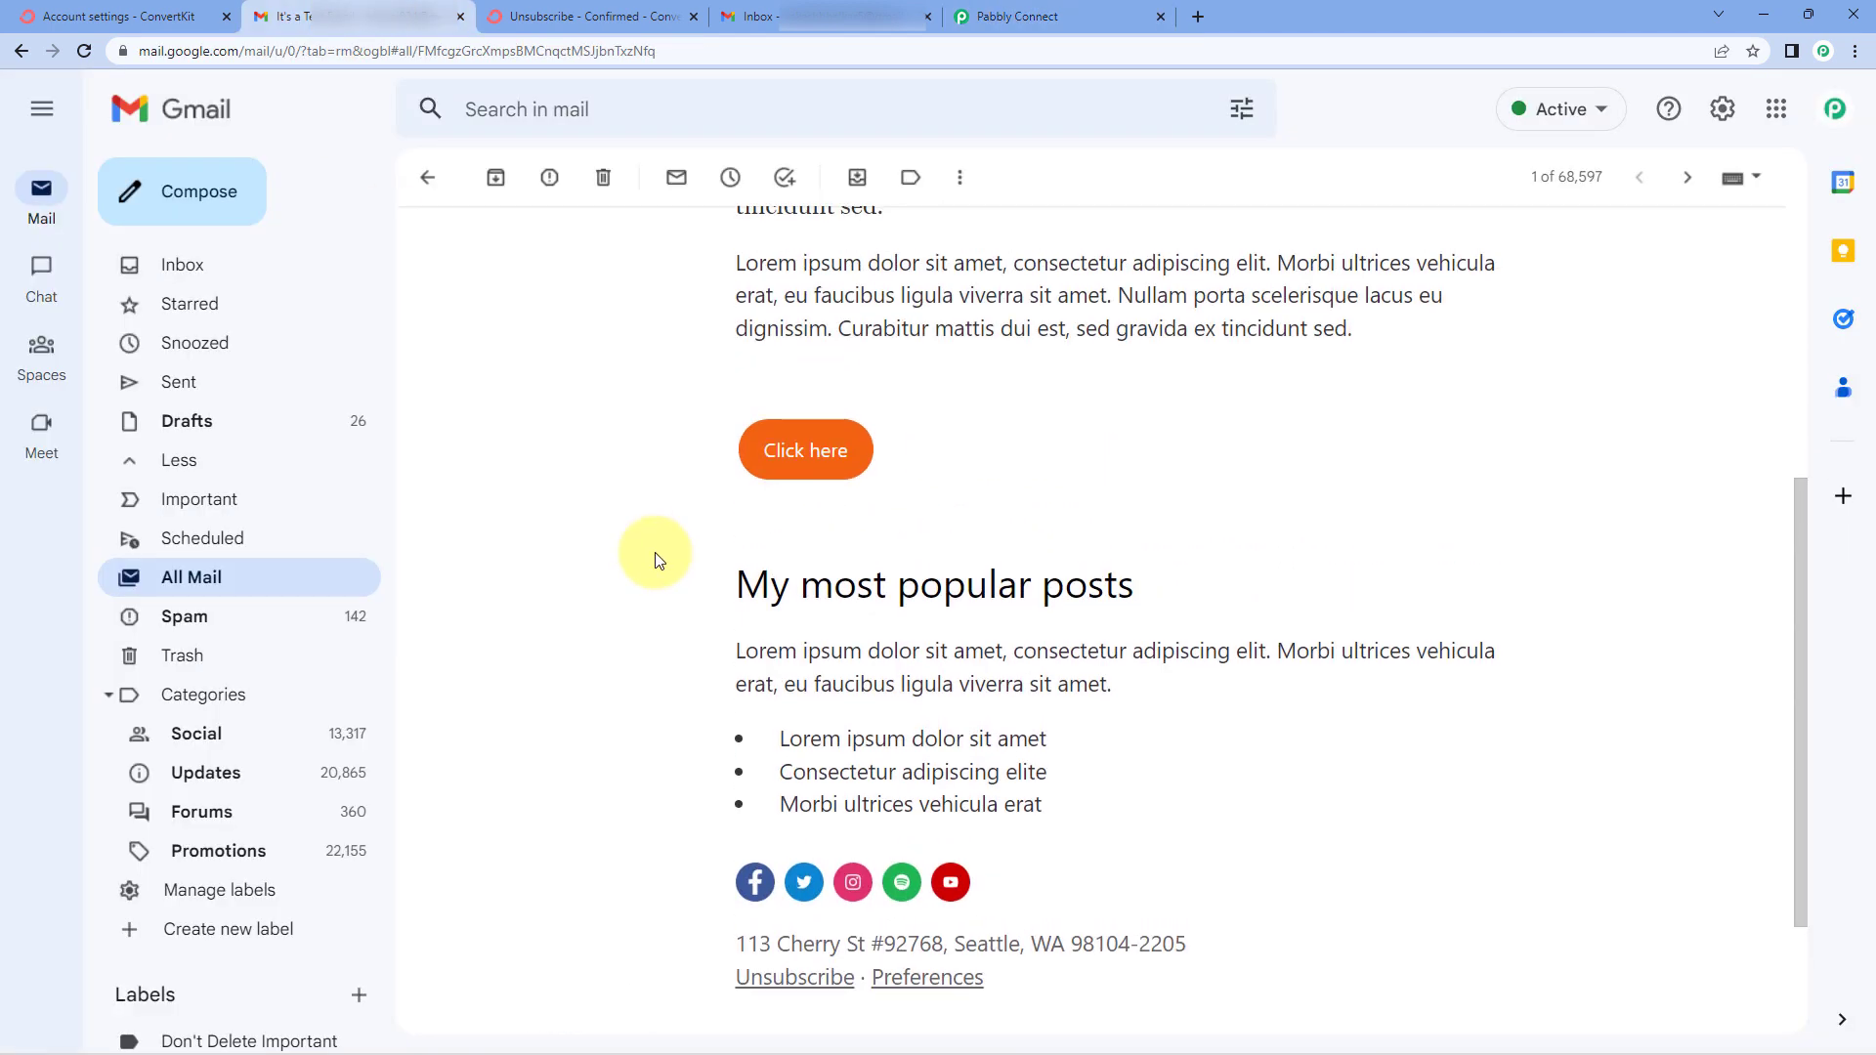
pyautogui.click(427, 181)
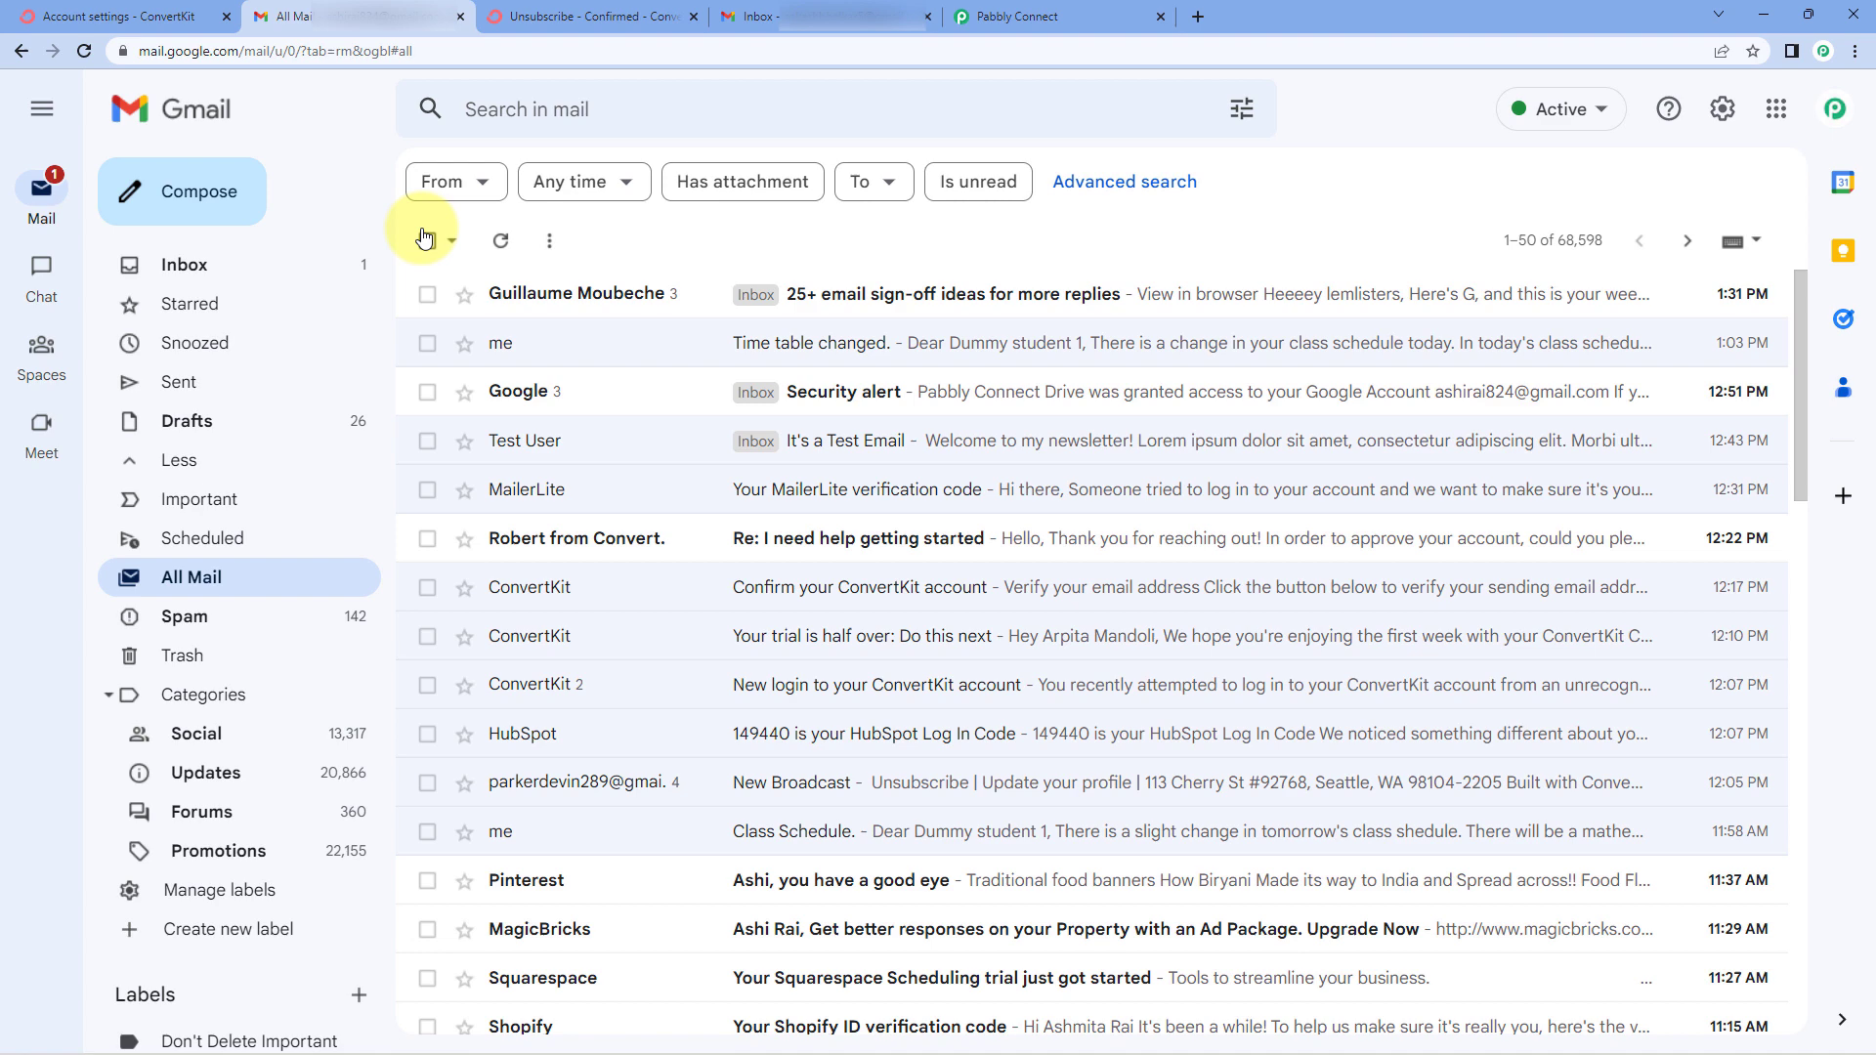
pyautogui.click(249, 263)
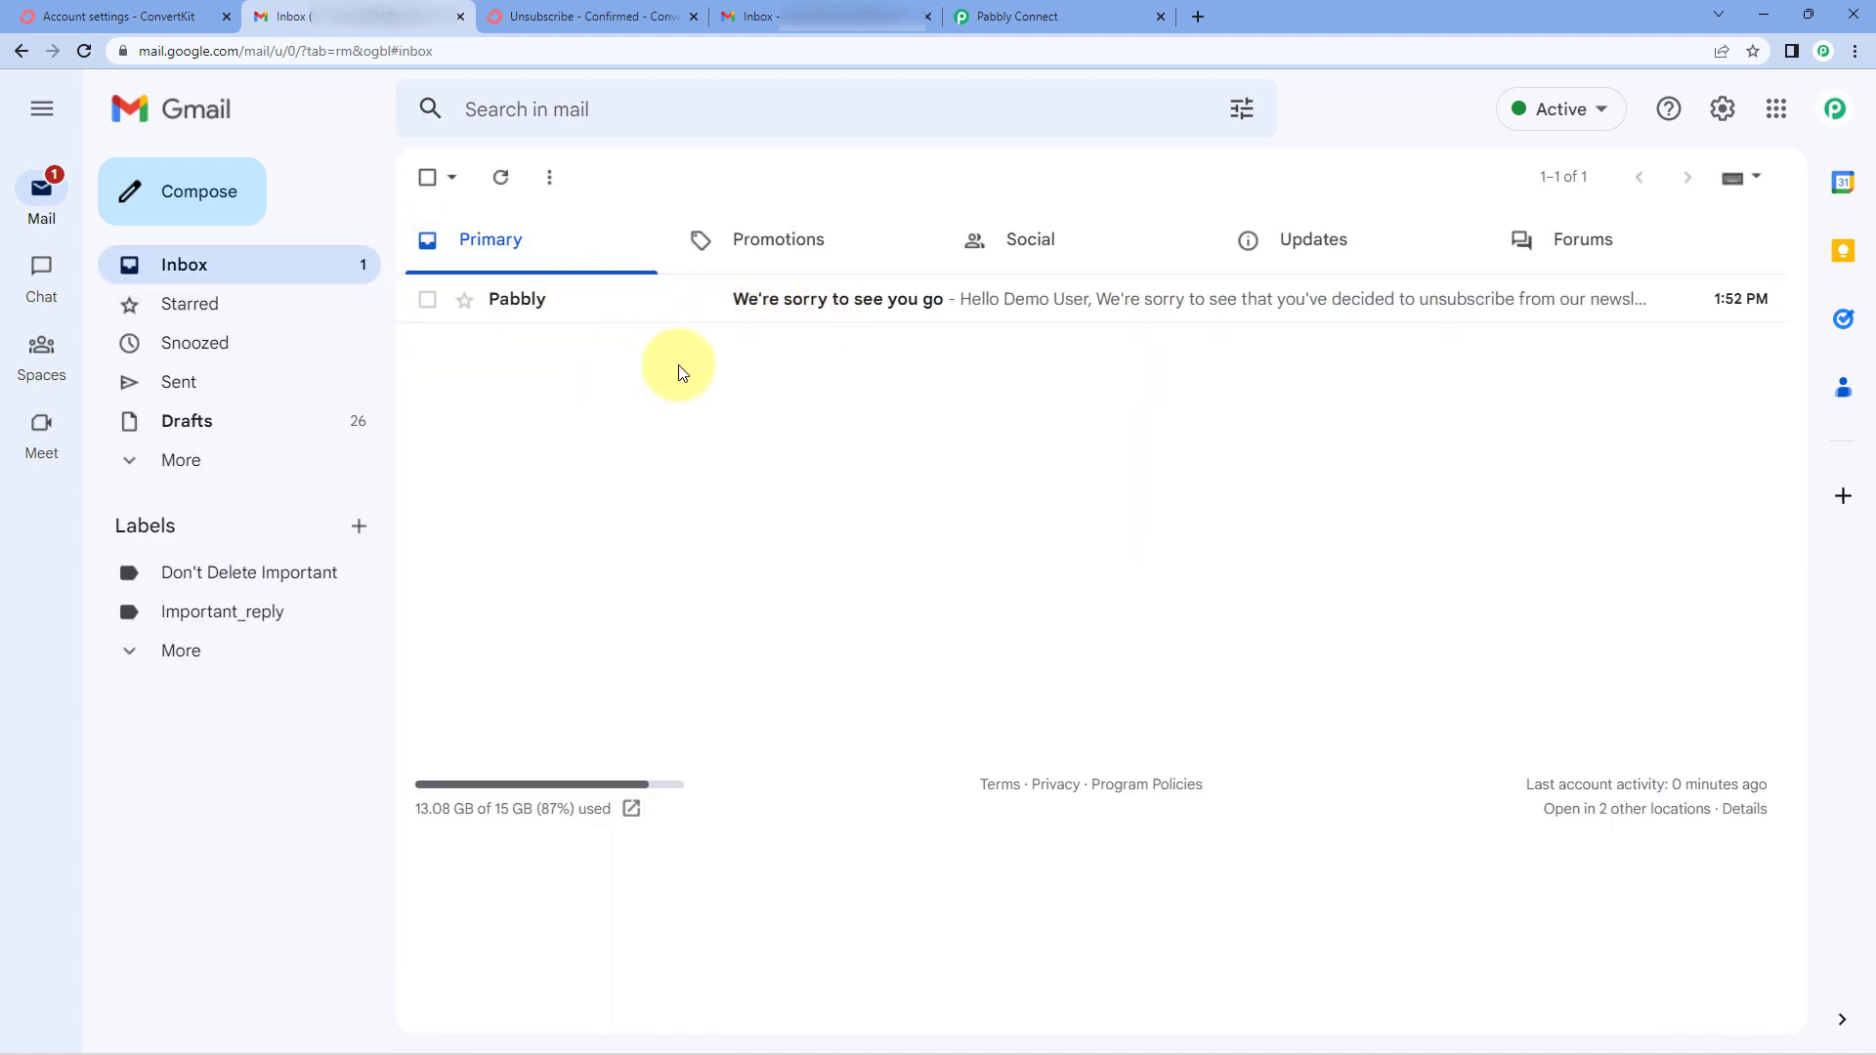
pyautogui.click(709, 309)
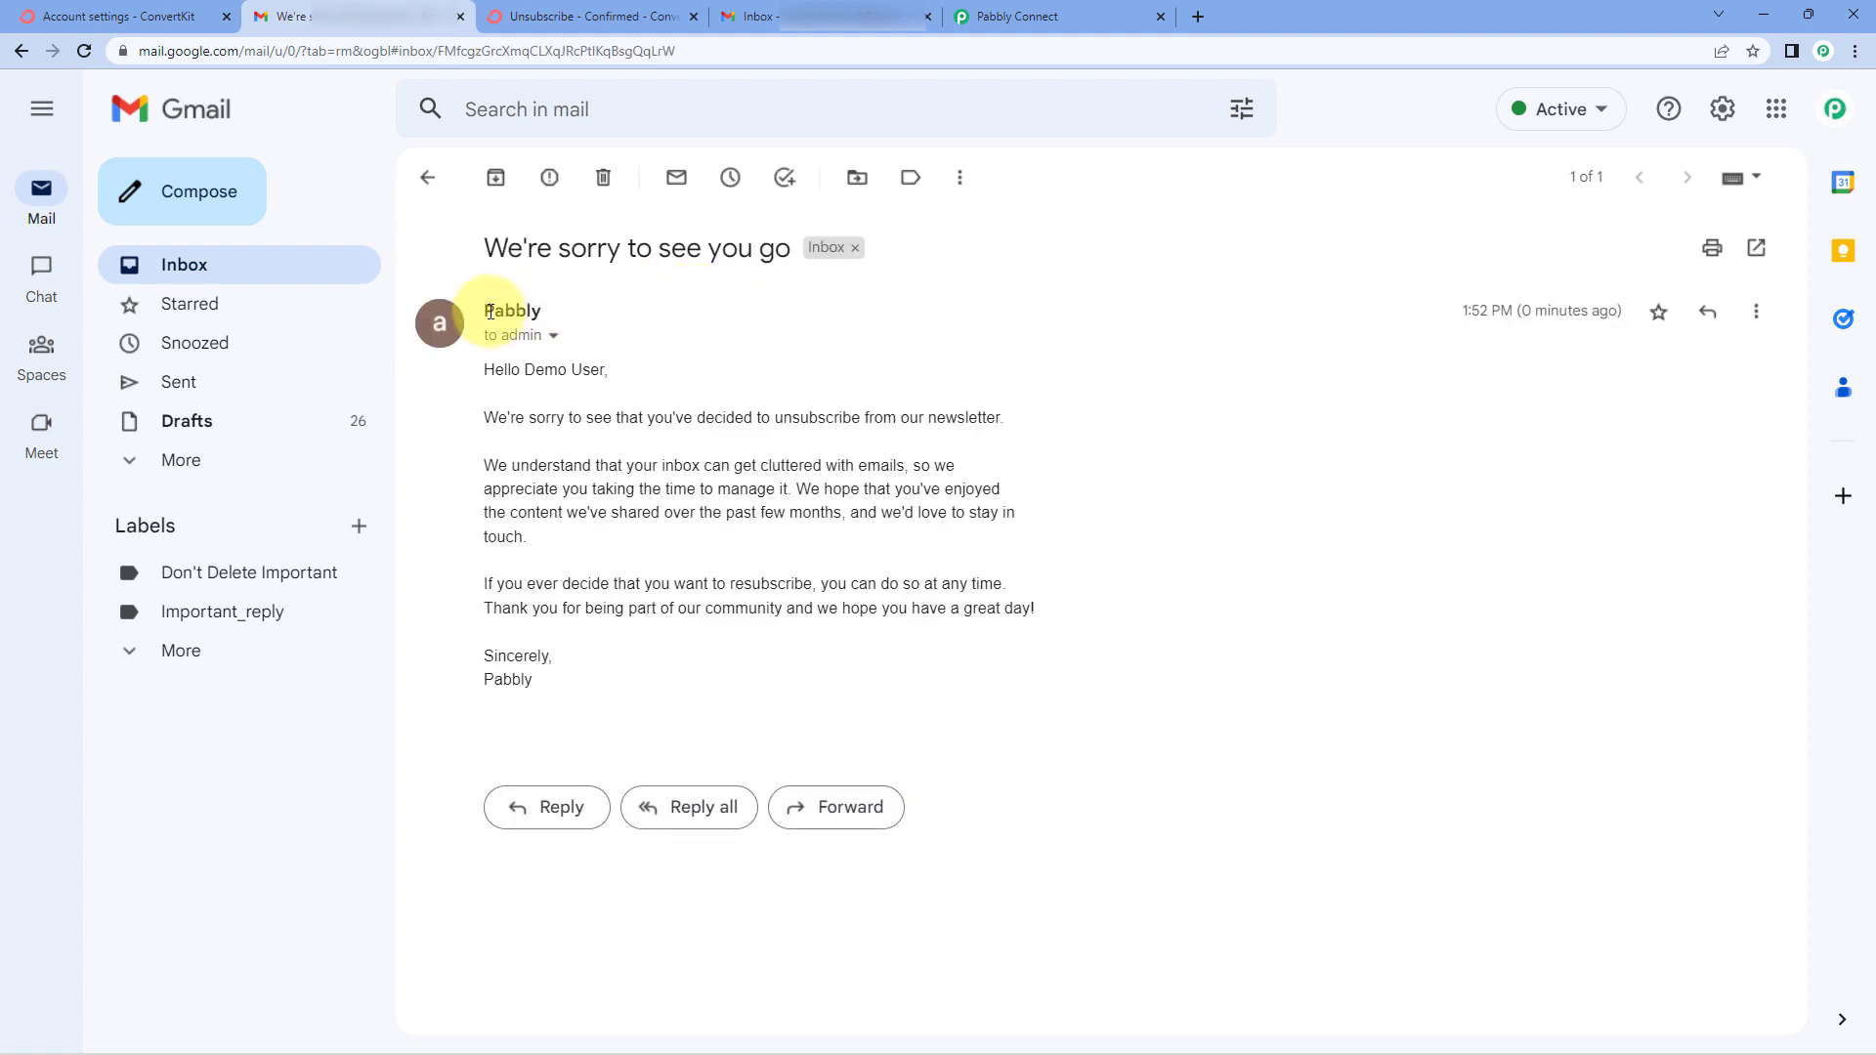
# Compare the received email's sender name and subject with the Sender Name and Email Subject set in the Pabbly Connect action.
pyautogui.moveTo(485, 310); pyautogui.dragTo(548, 320)
pyautogui.click(553, 314)
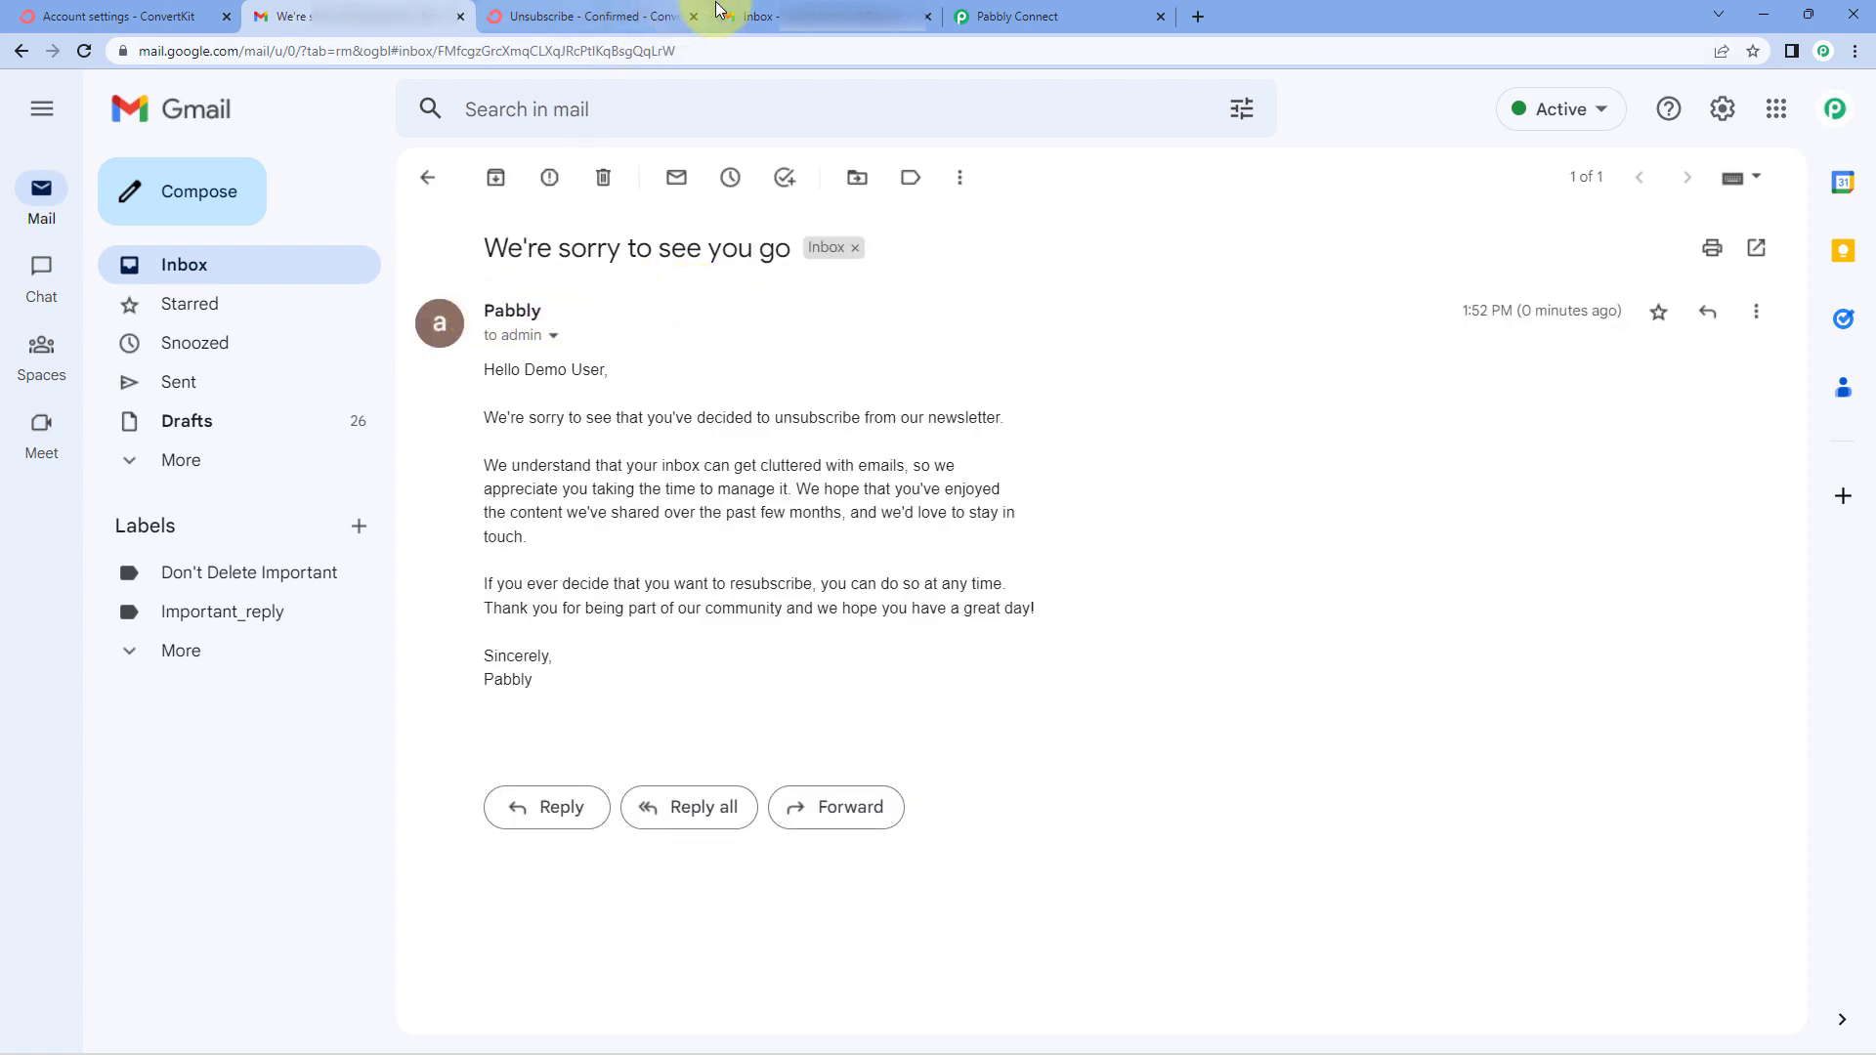
pyautogui.click(1035, 16)
pyautogui.scroll(-5, 635, 388)
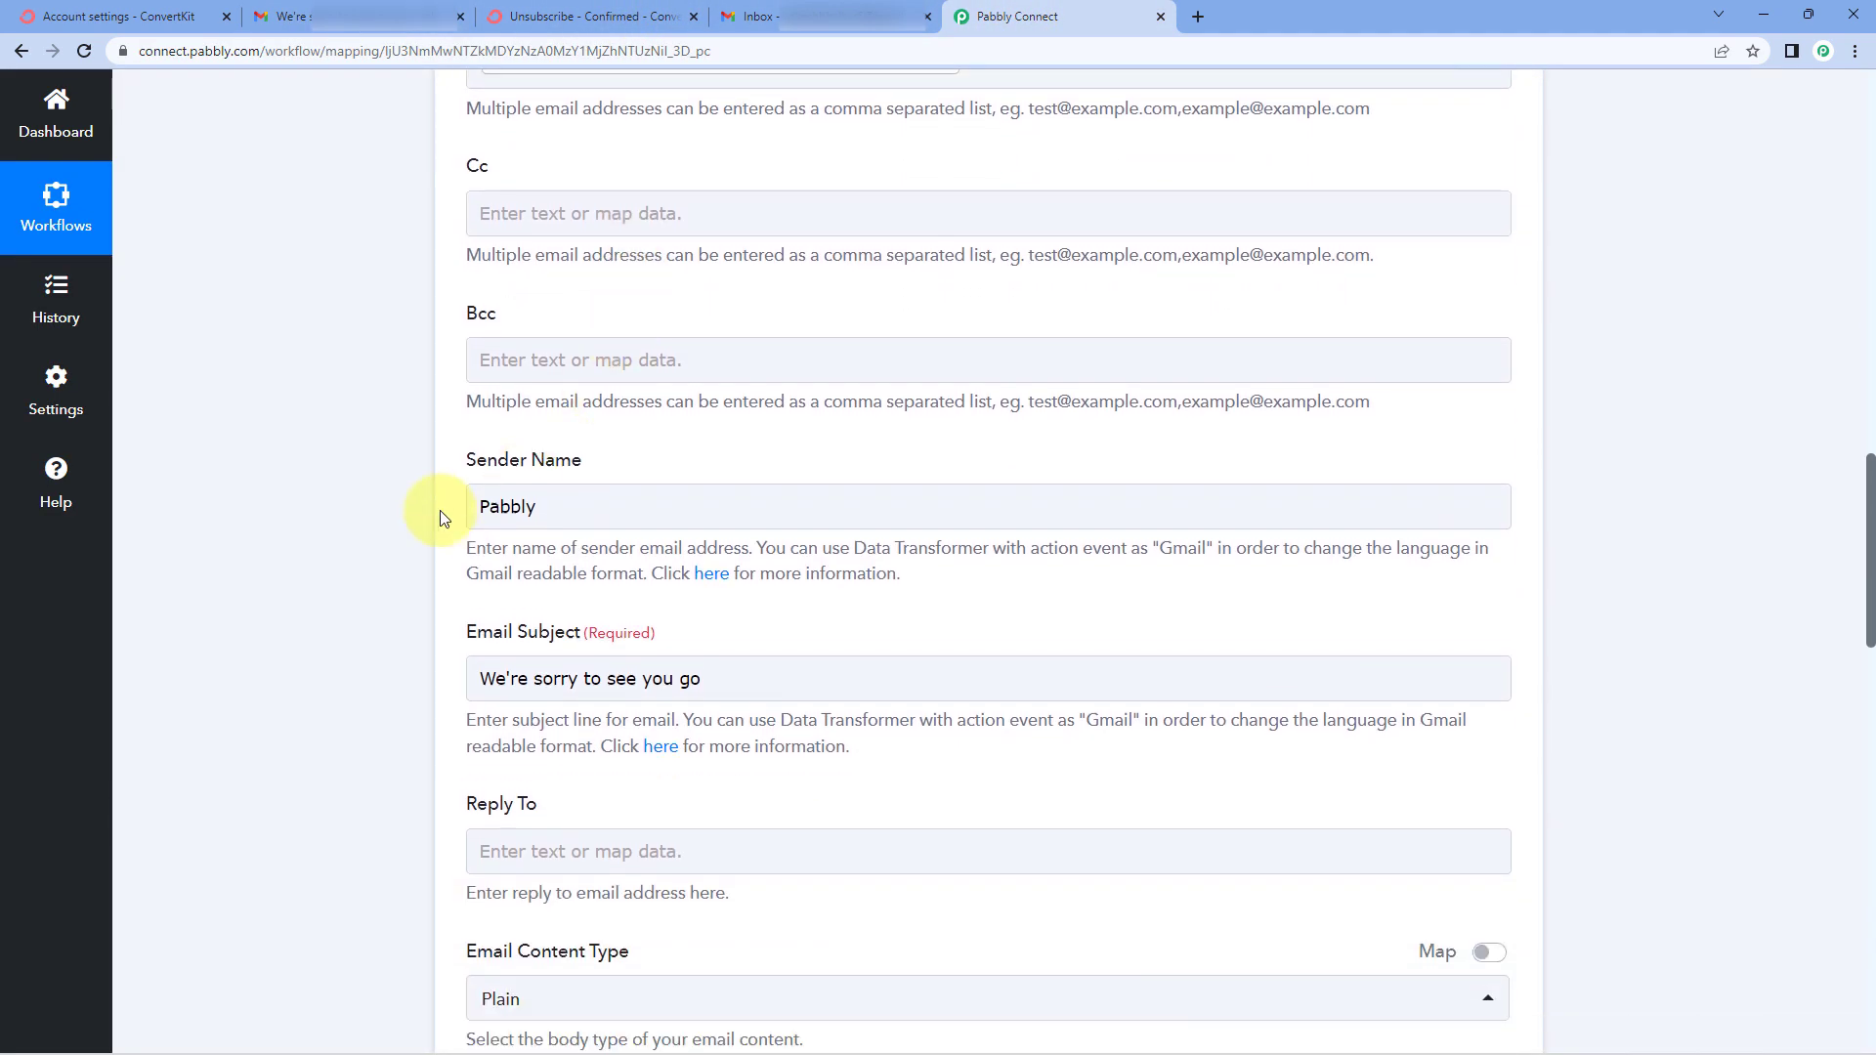
pyautogui.click(420, 16)
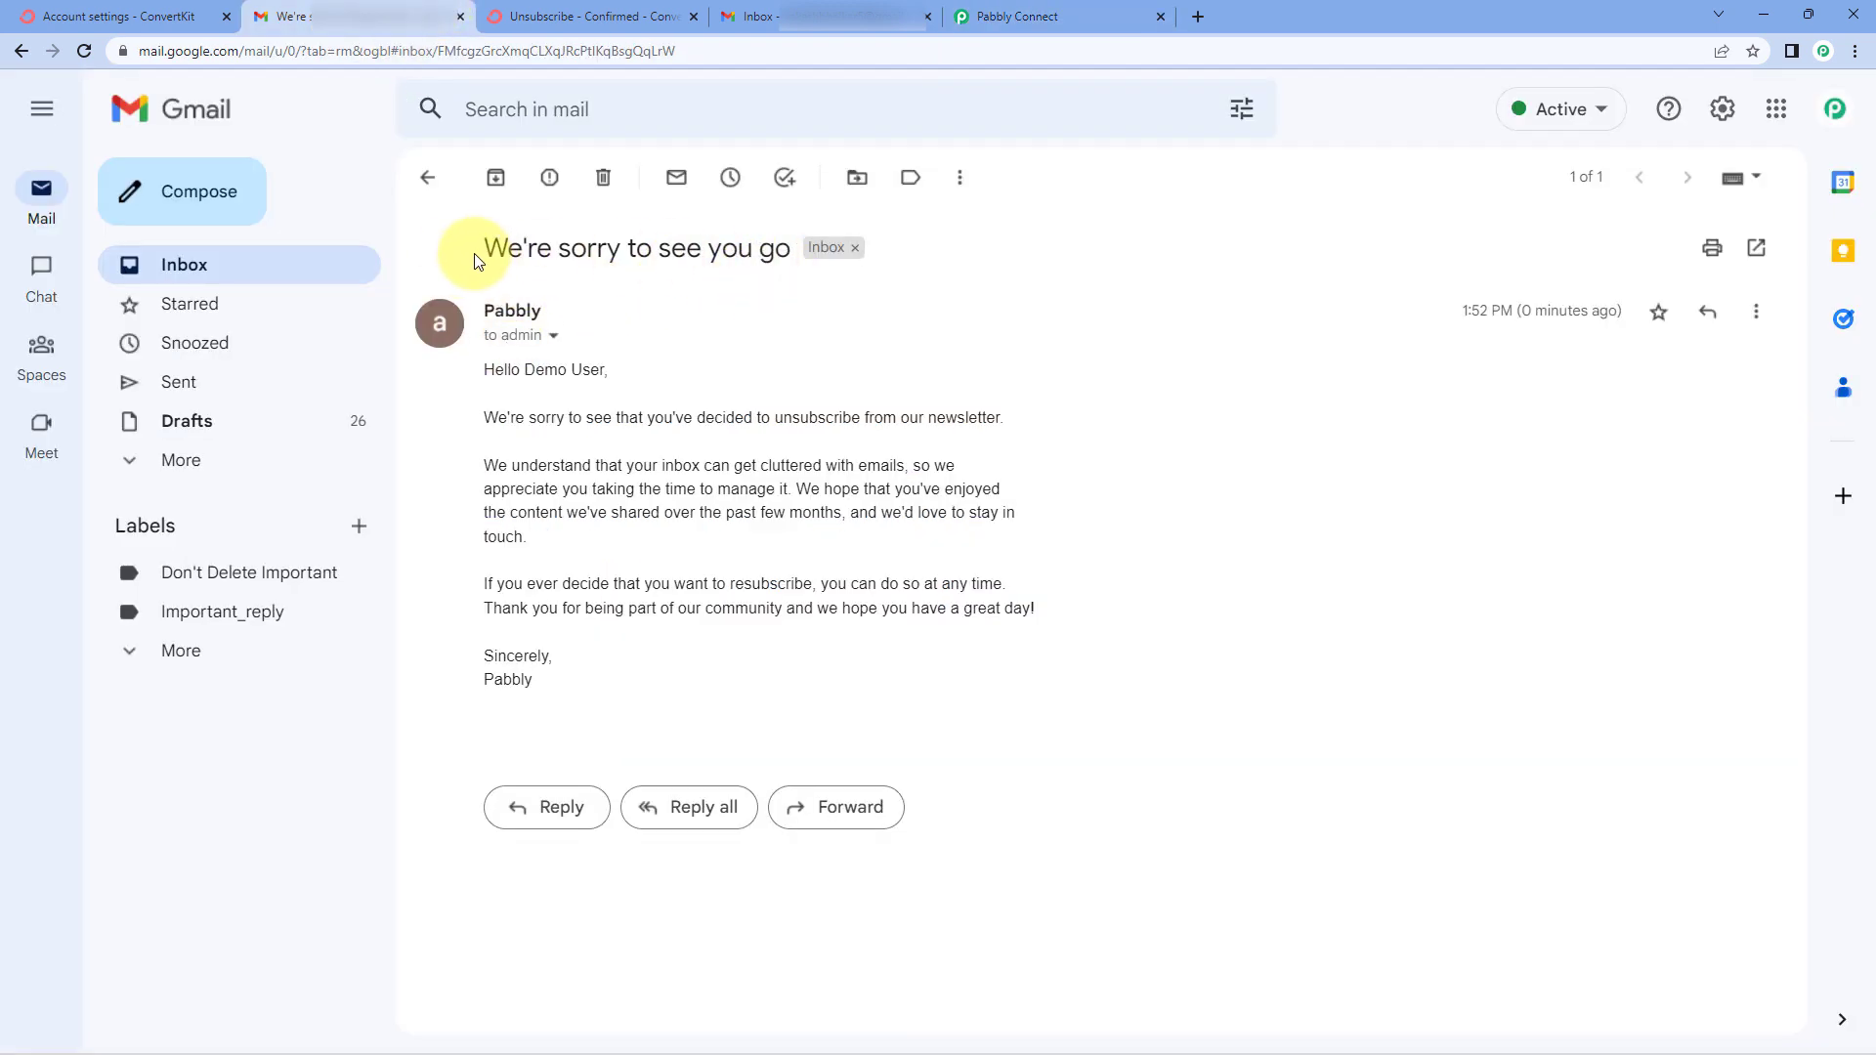
pyautogui.moveTo(477, 252); pyautogui.dragTo(784, 268)
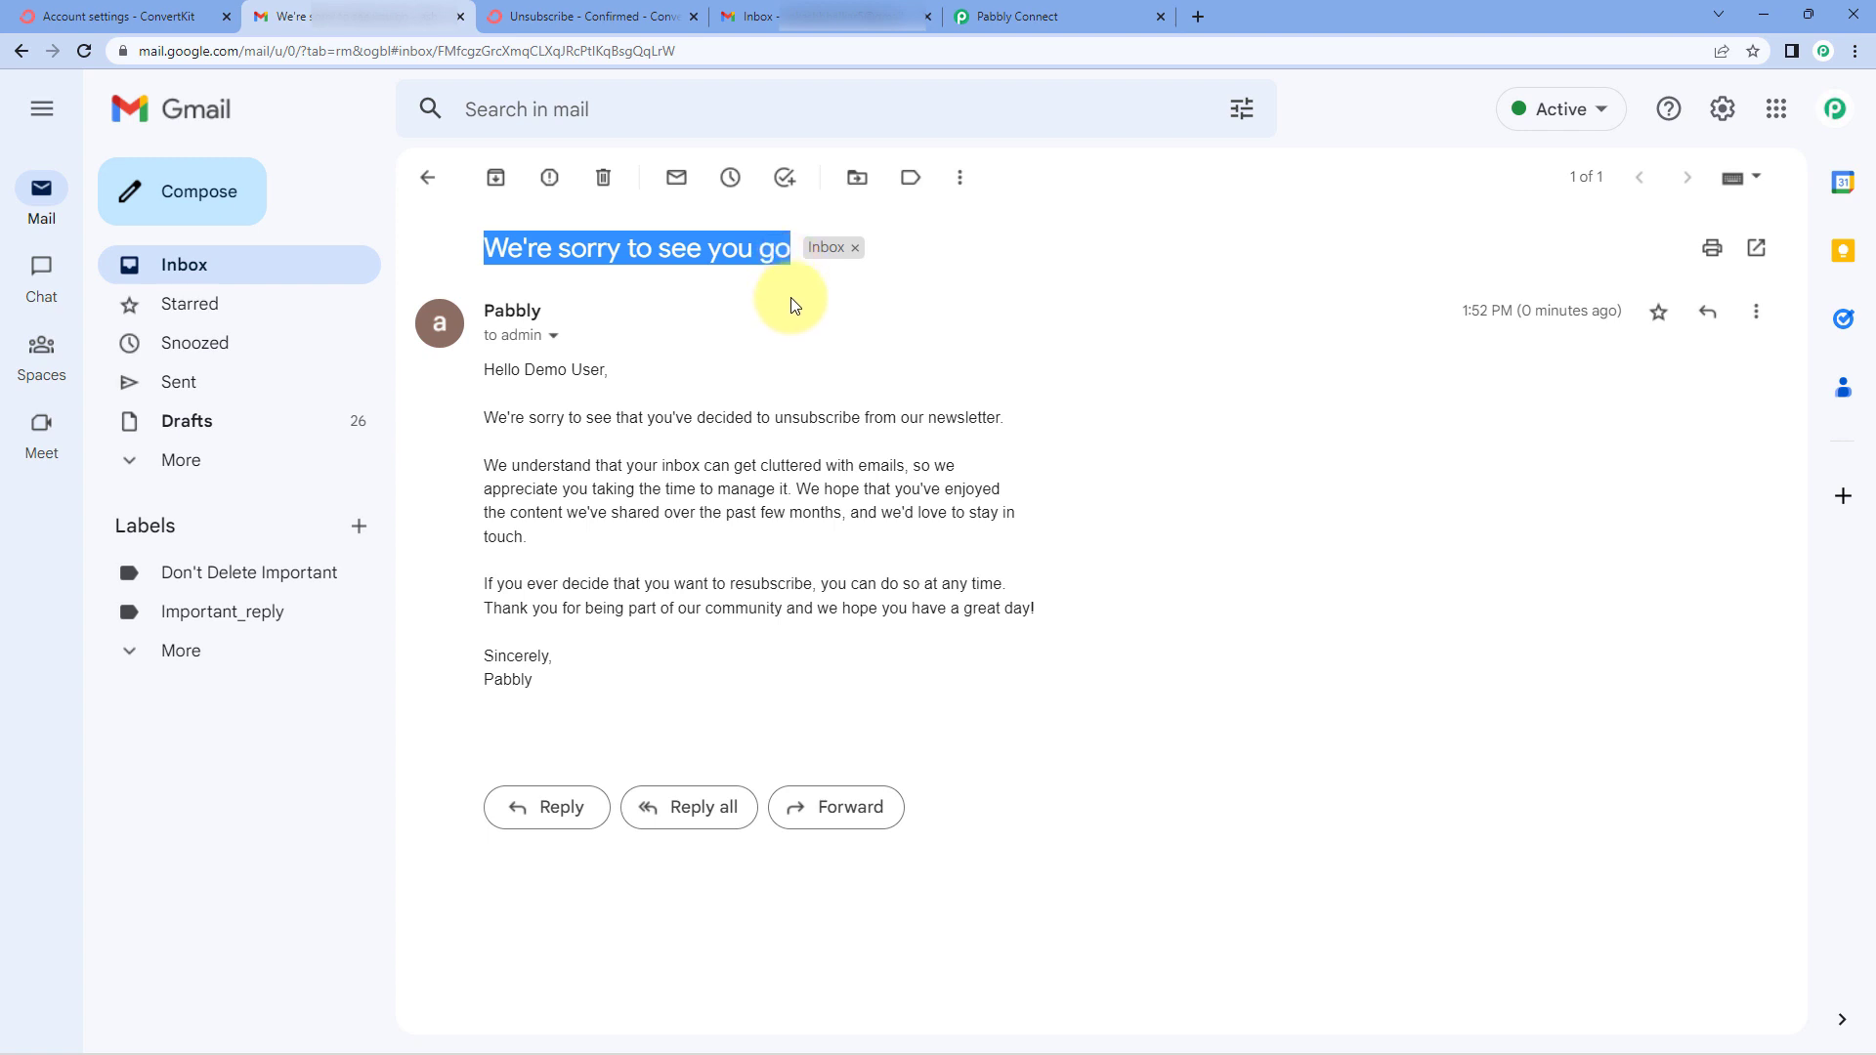
pyautogui.click(787, 299)
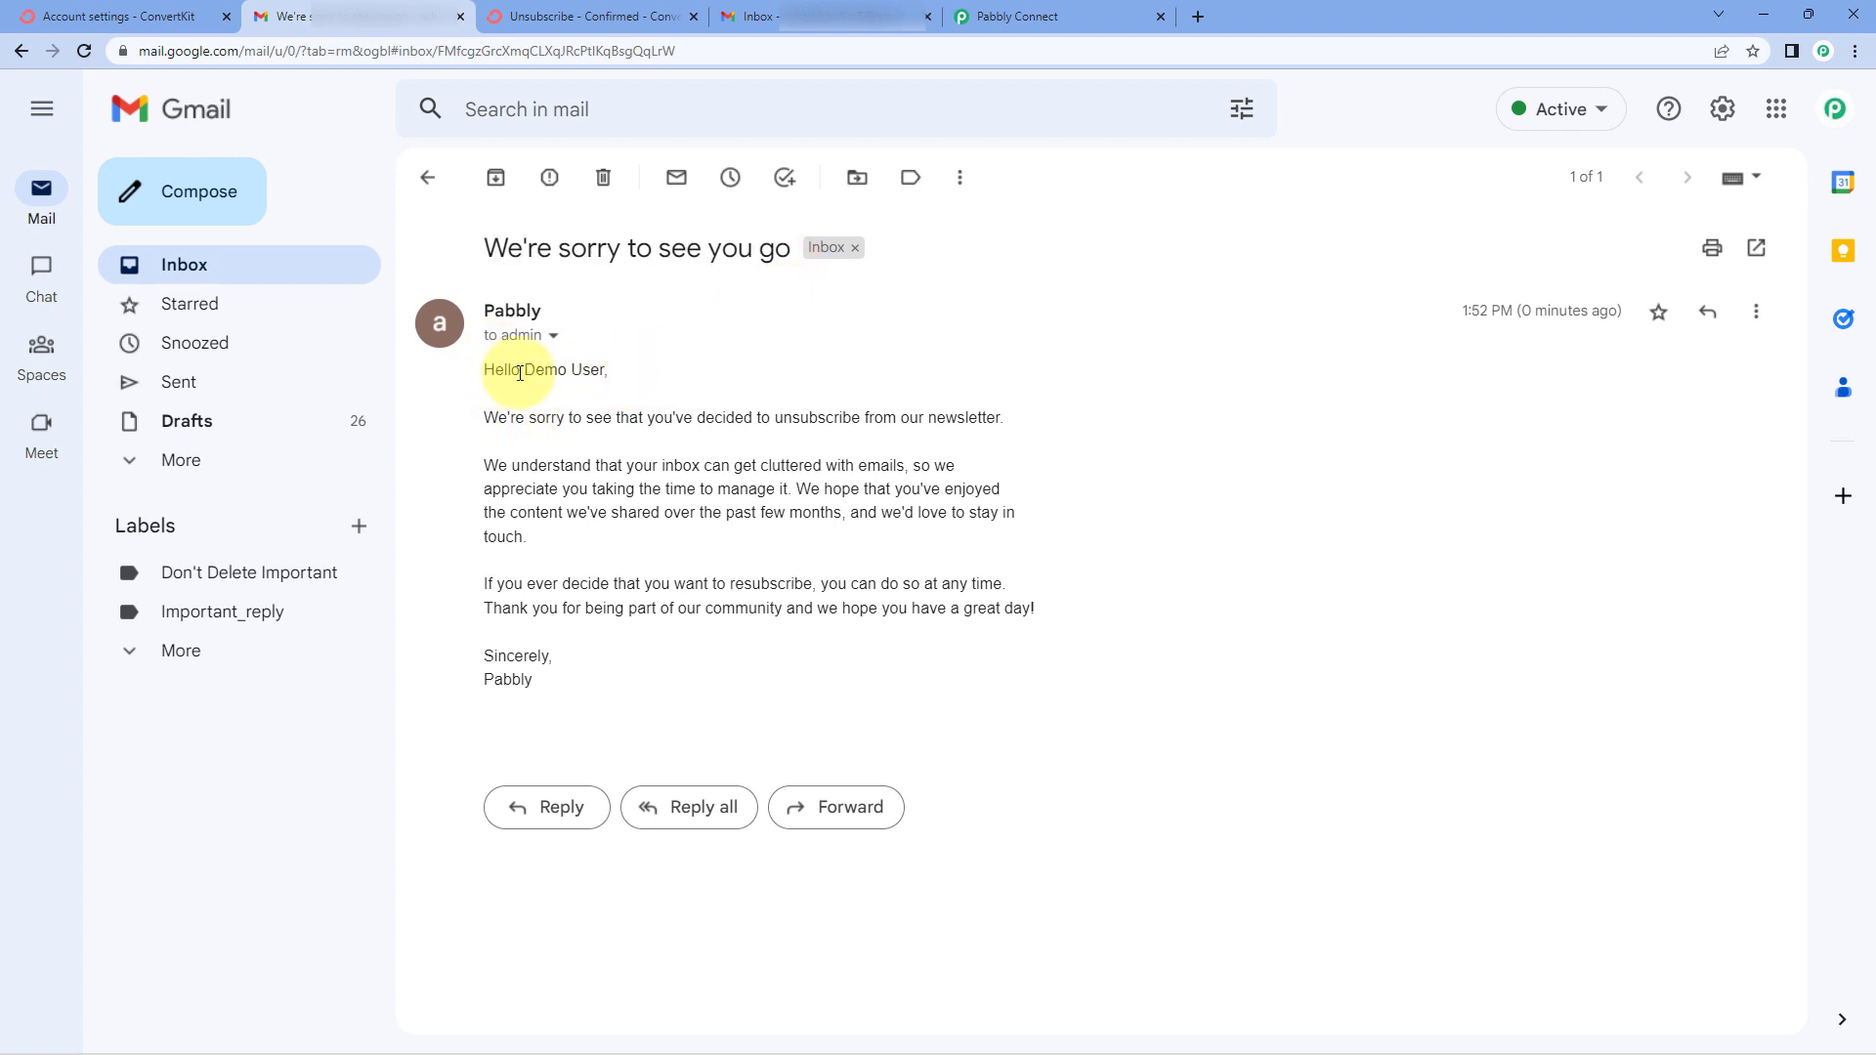
# Check the received email's greeting name and message body against the Email Content in the Pabbly Connect action.
pyautogui.moveTo(523, 369); pyautogui.dragTo(607, 374)
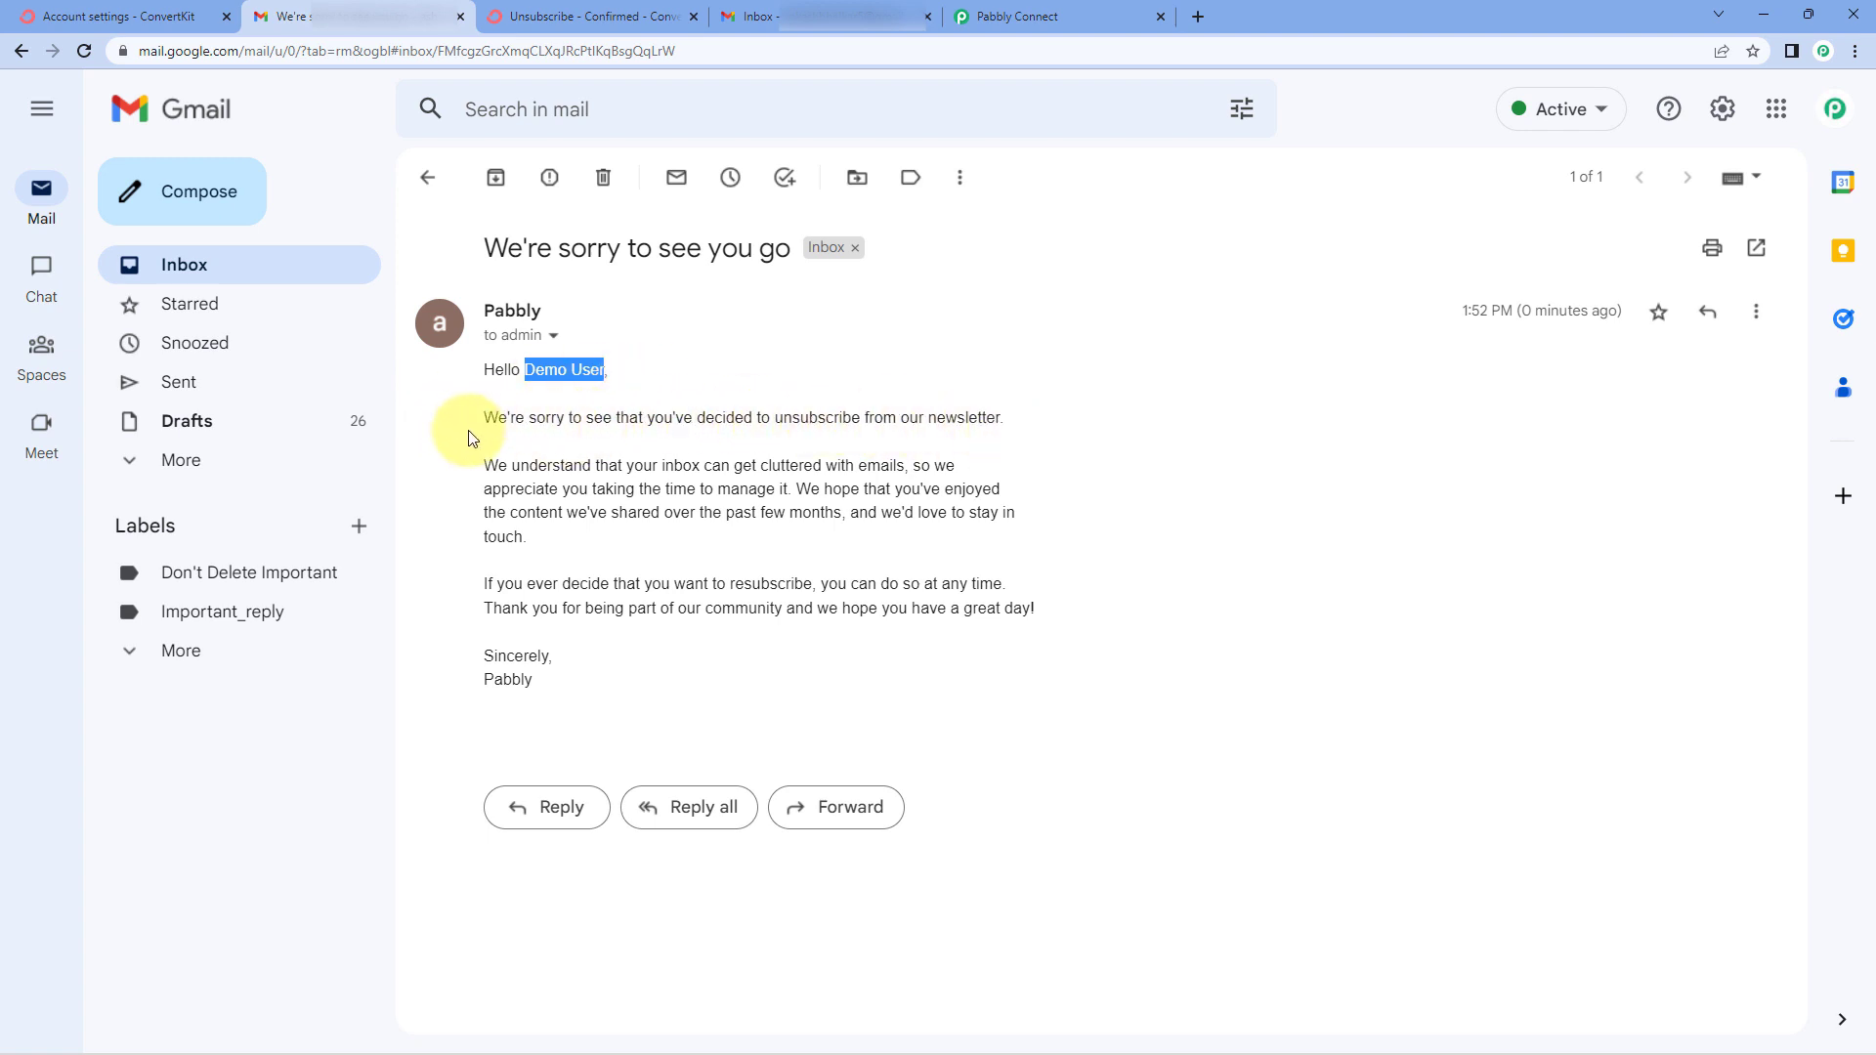
pyautogui.moveTo(483, 417); pyautogui.dragTo(626, 700)
pyautogui.click(625, 701)
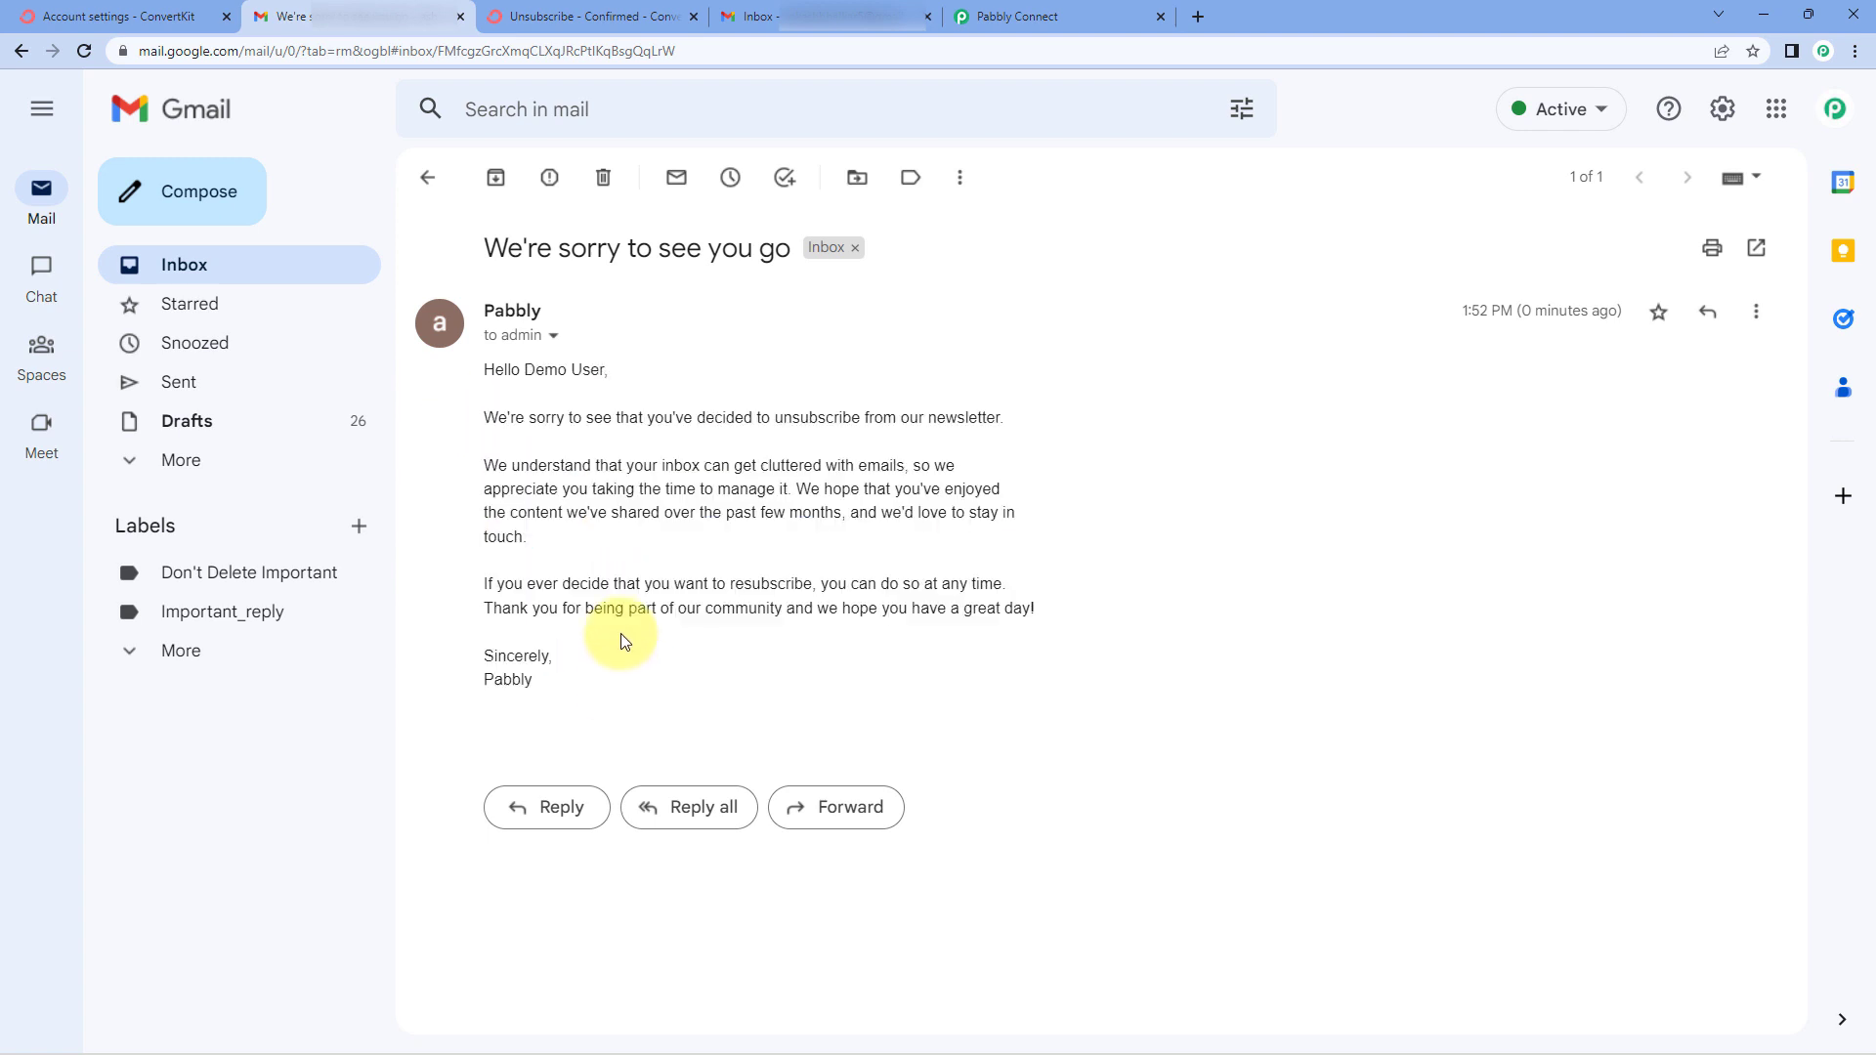
pyautogui.click(1099, 9)
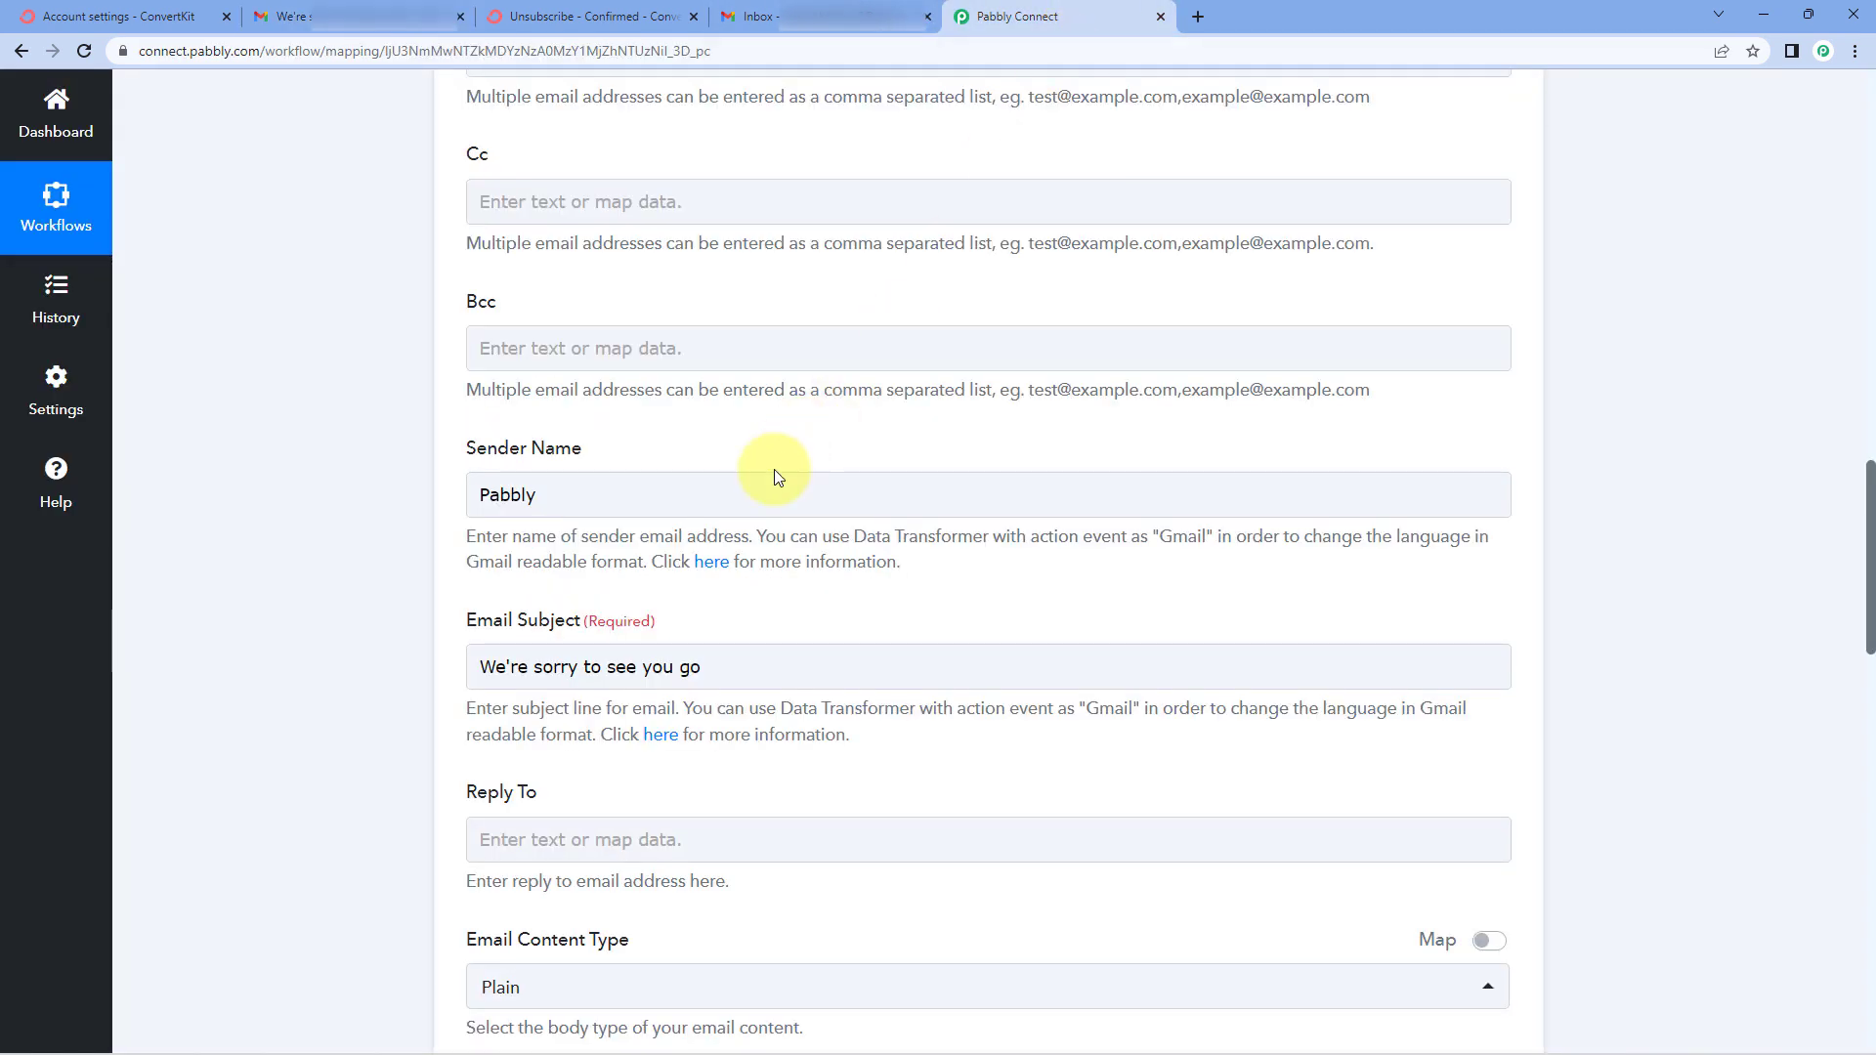
pyautogui.scroll(-7, 766, 473)
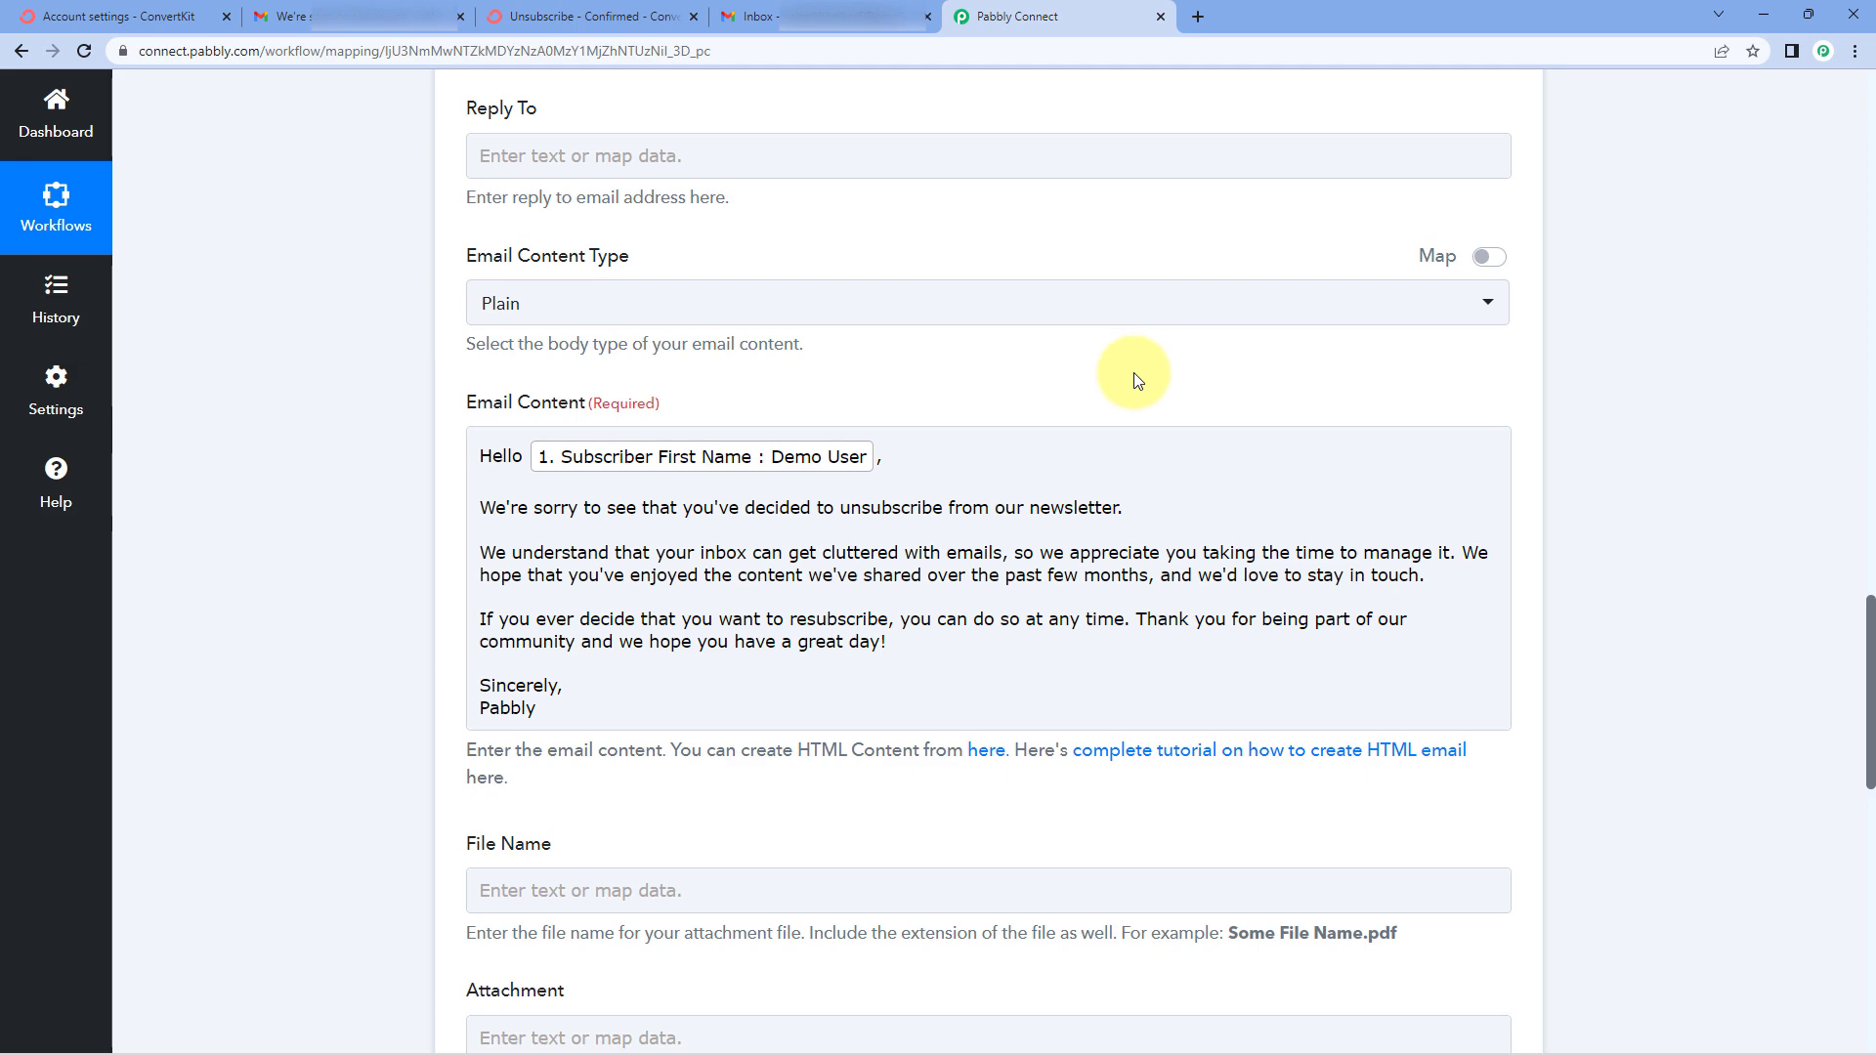
# Collapse the Gmail Send Email action and the ConvertKit New Unsubscribe trigger in the workflow.
pyautogui.scroll(11, 1148, 411)
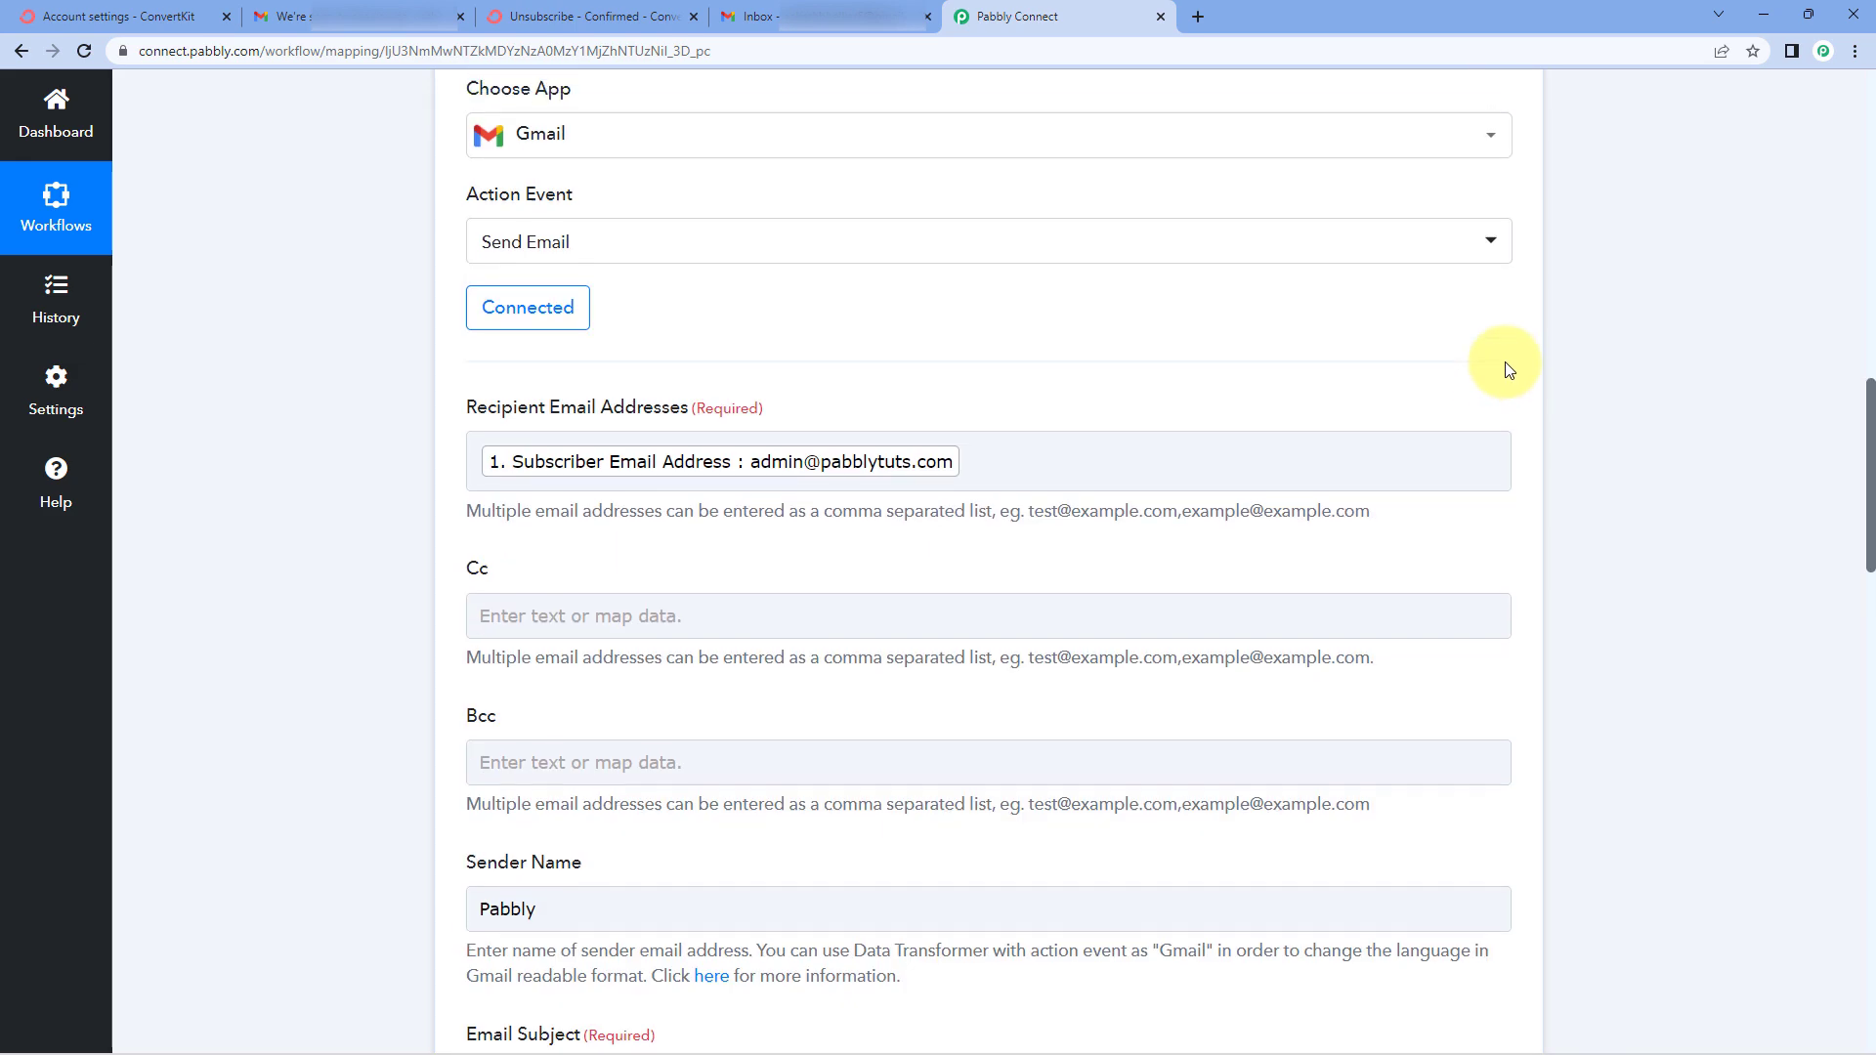
pyautogui.scroll(3, 1509, 369)
pyautogui.click(1510, 252)
pyautogui.scroll(6, 1520, 268)
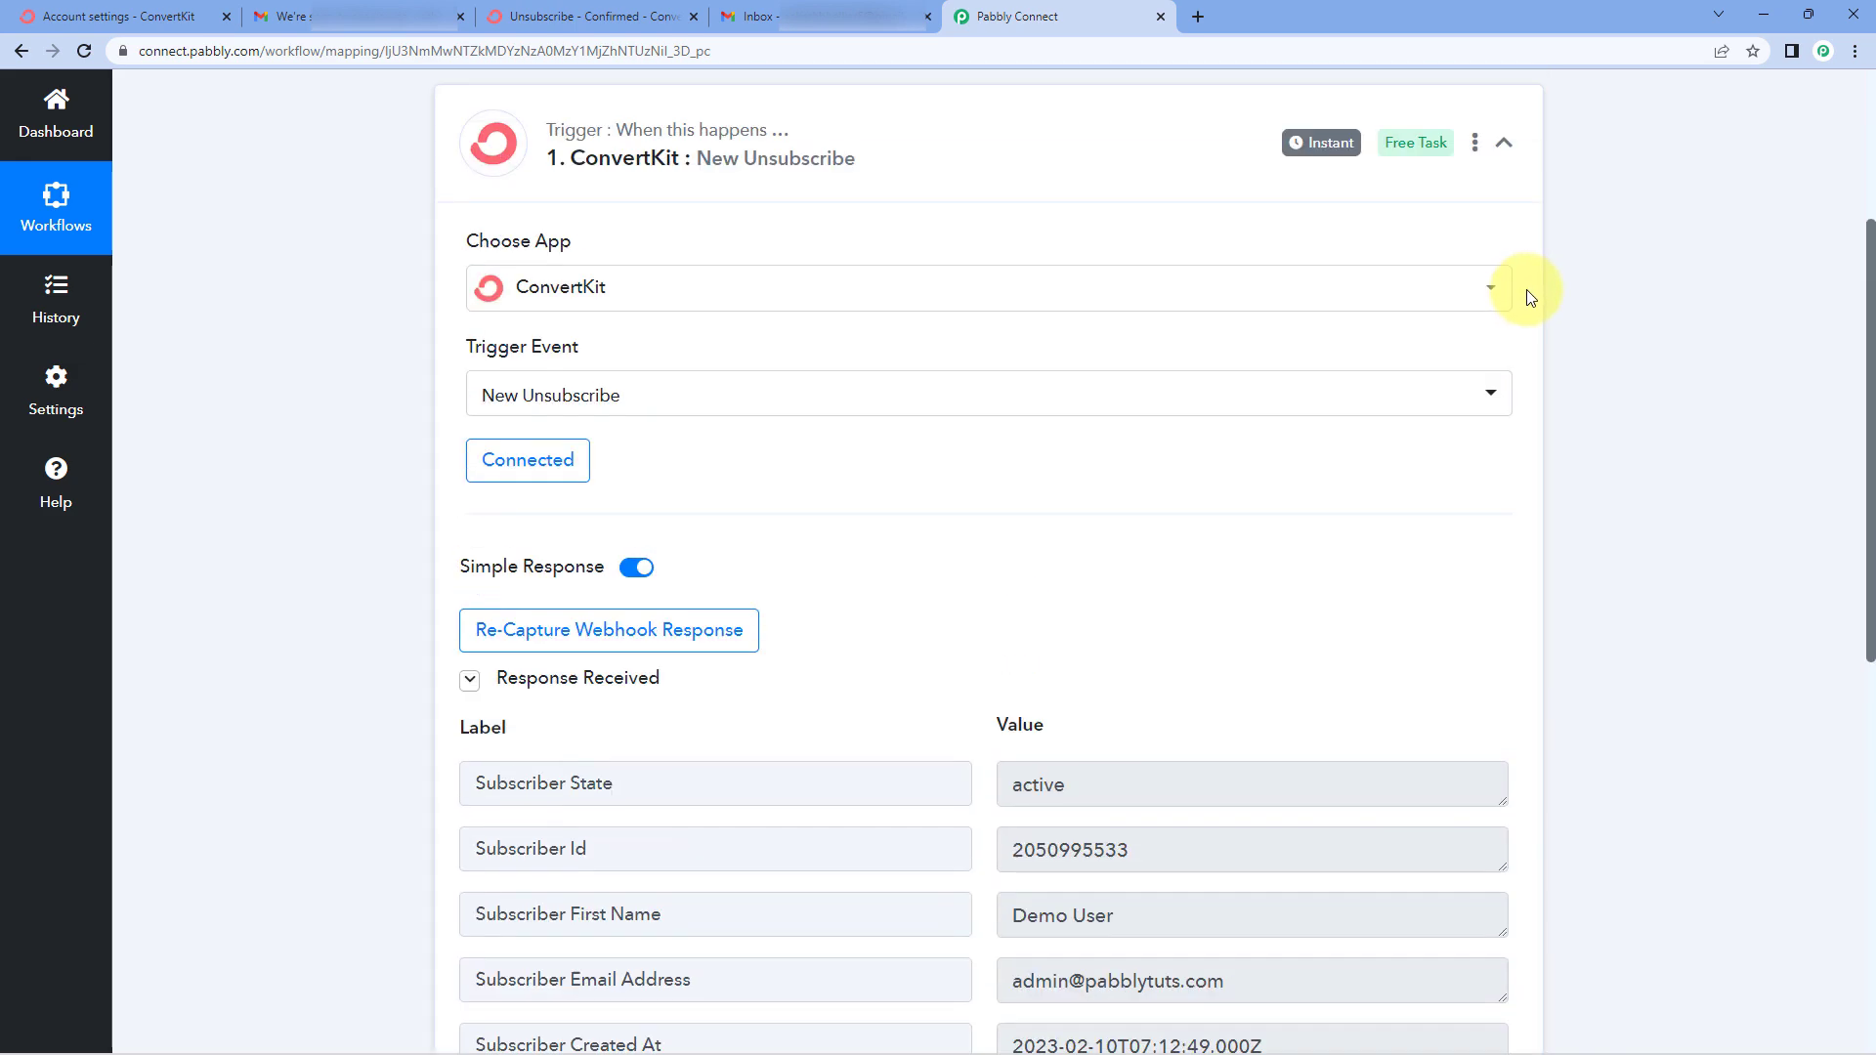
pyautogui.scroll(3, 1530, 298)
pyautogui.click(1504, 416)
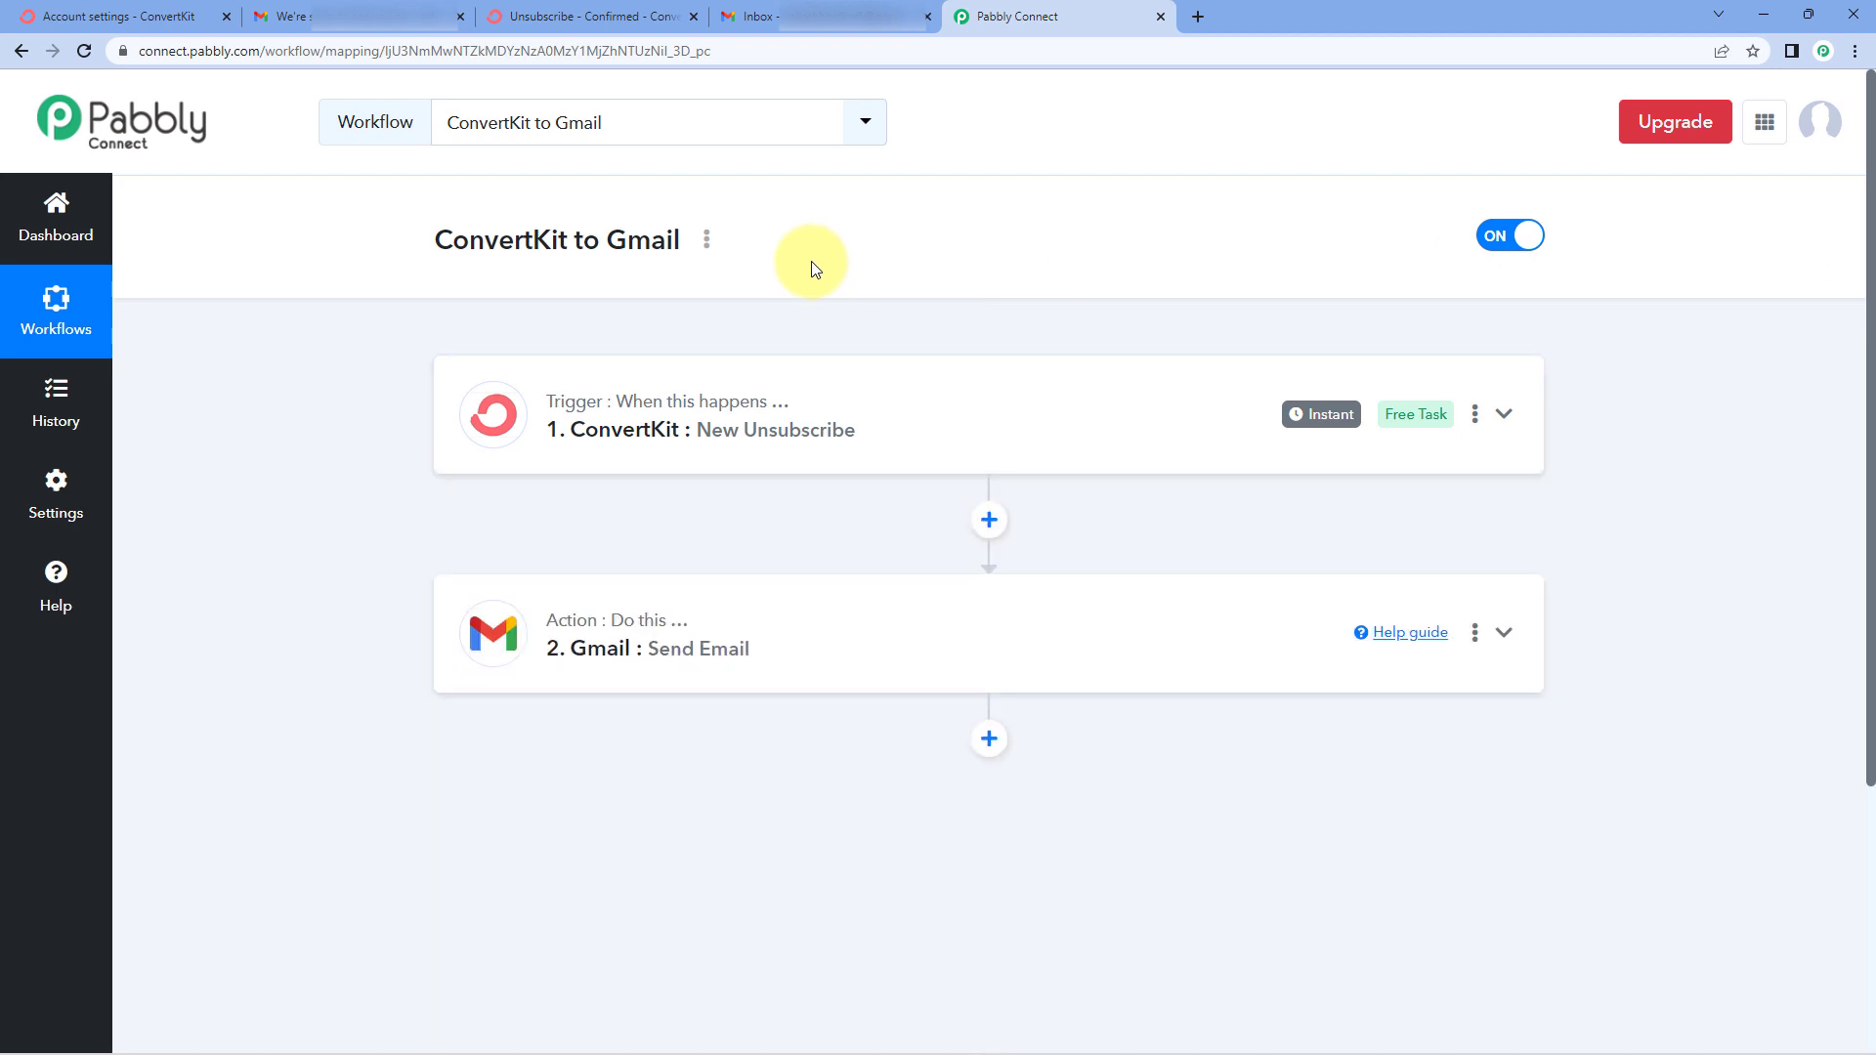